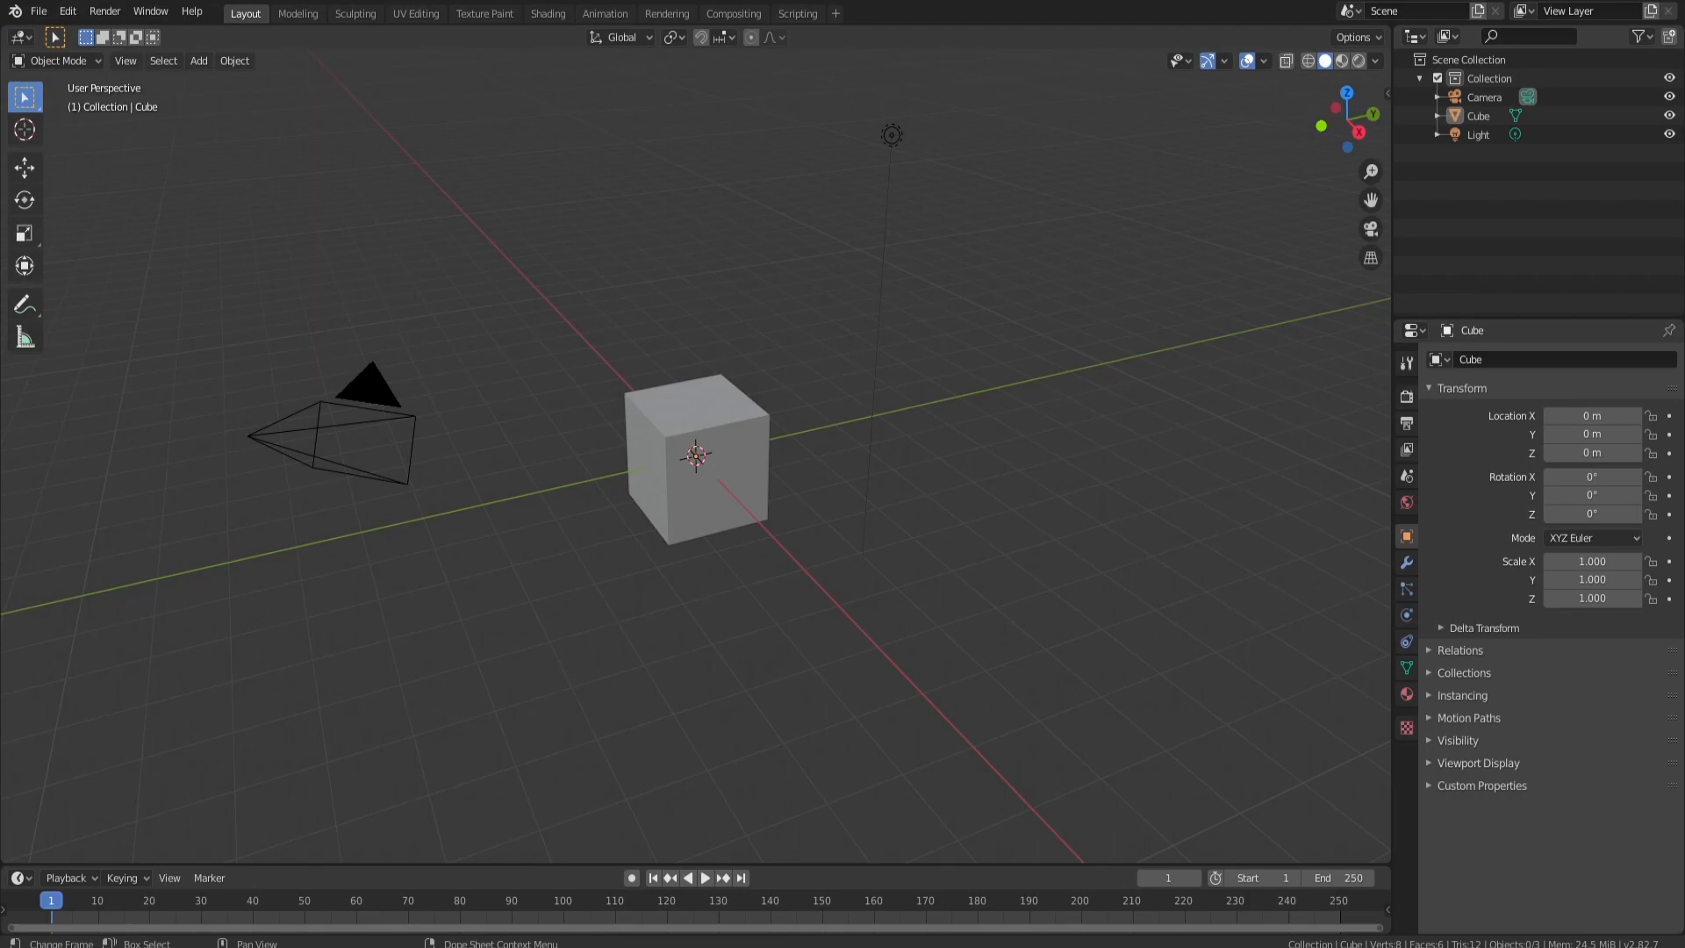
Step: Delete the default cube's geometry in Edit Mode and add a cylinder mesh in its place
key(Tab)
key(x)
click(602, 283)
key(shift+a)
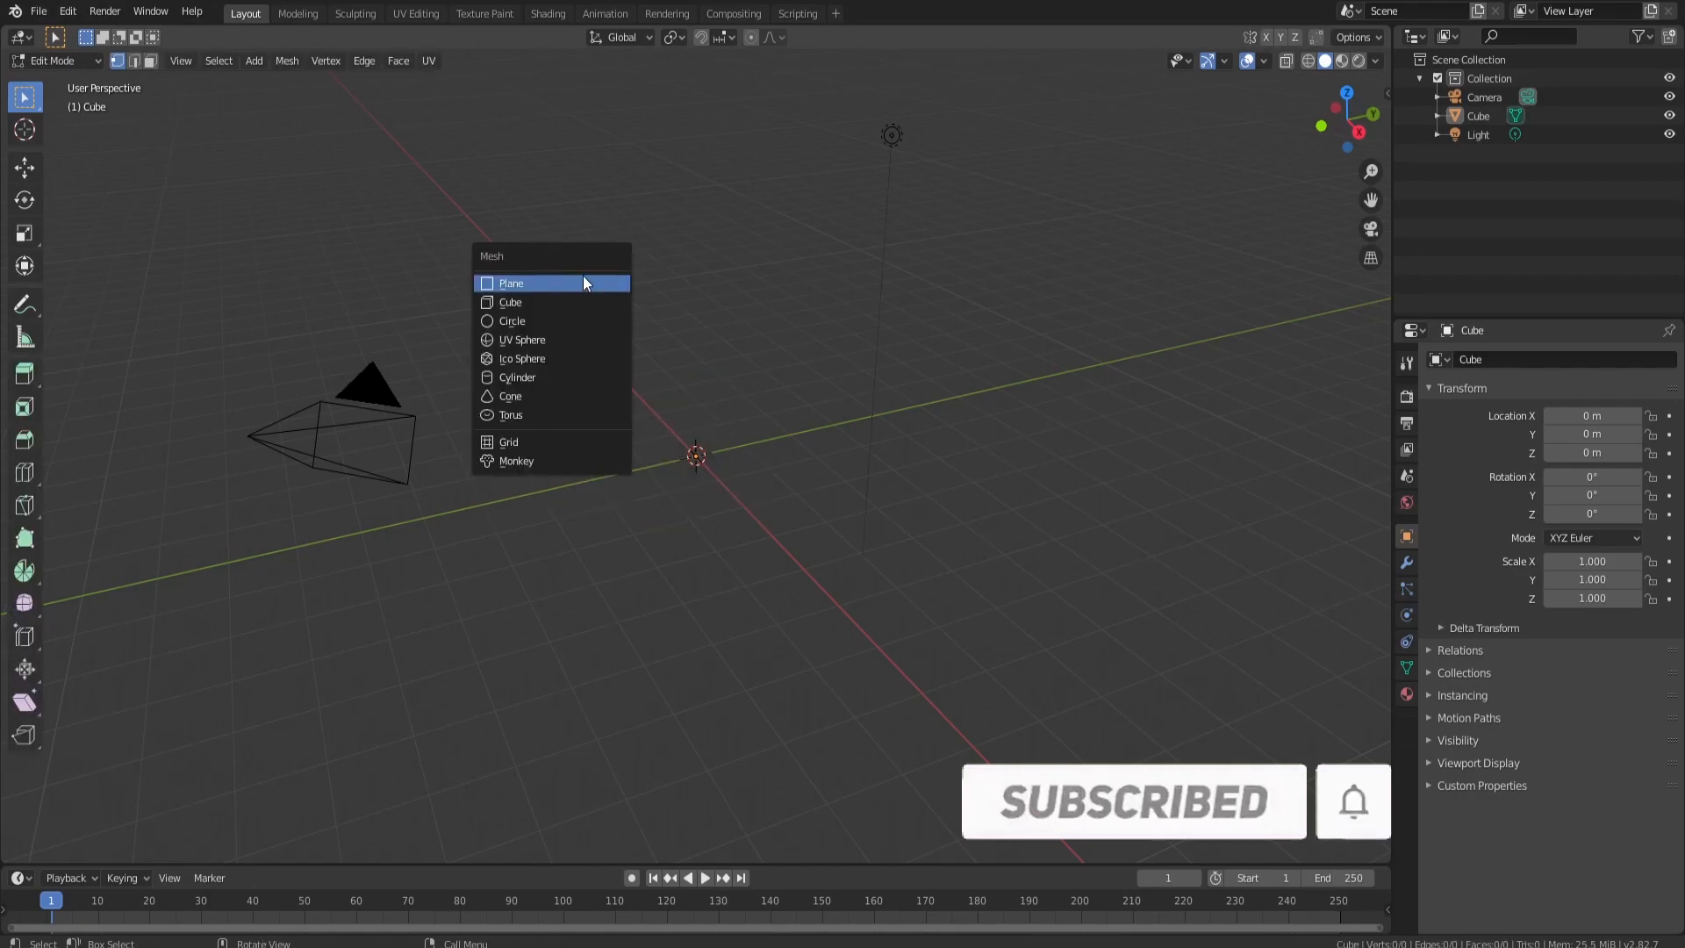
click(528, 378)
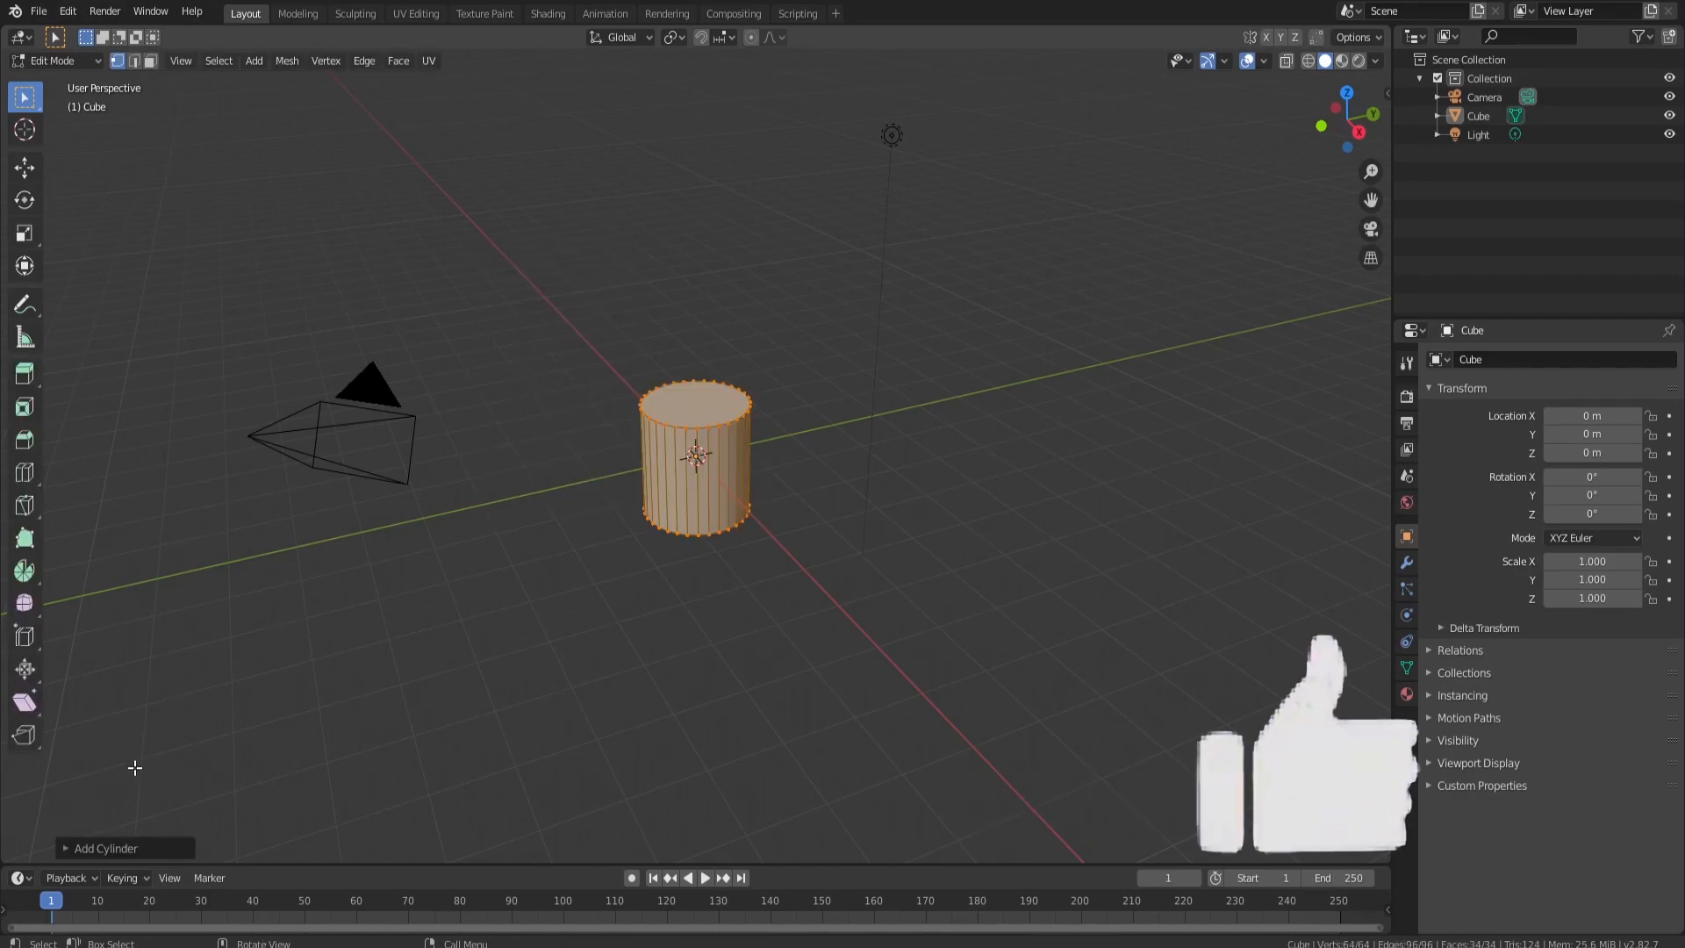
Step: Try 8 vertices for the new cylinder, and settle on 6 for a hexagonal shape
click(72, 848)
click(264, 622)
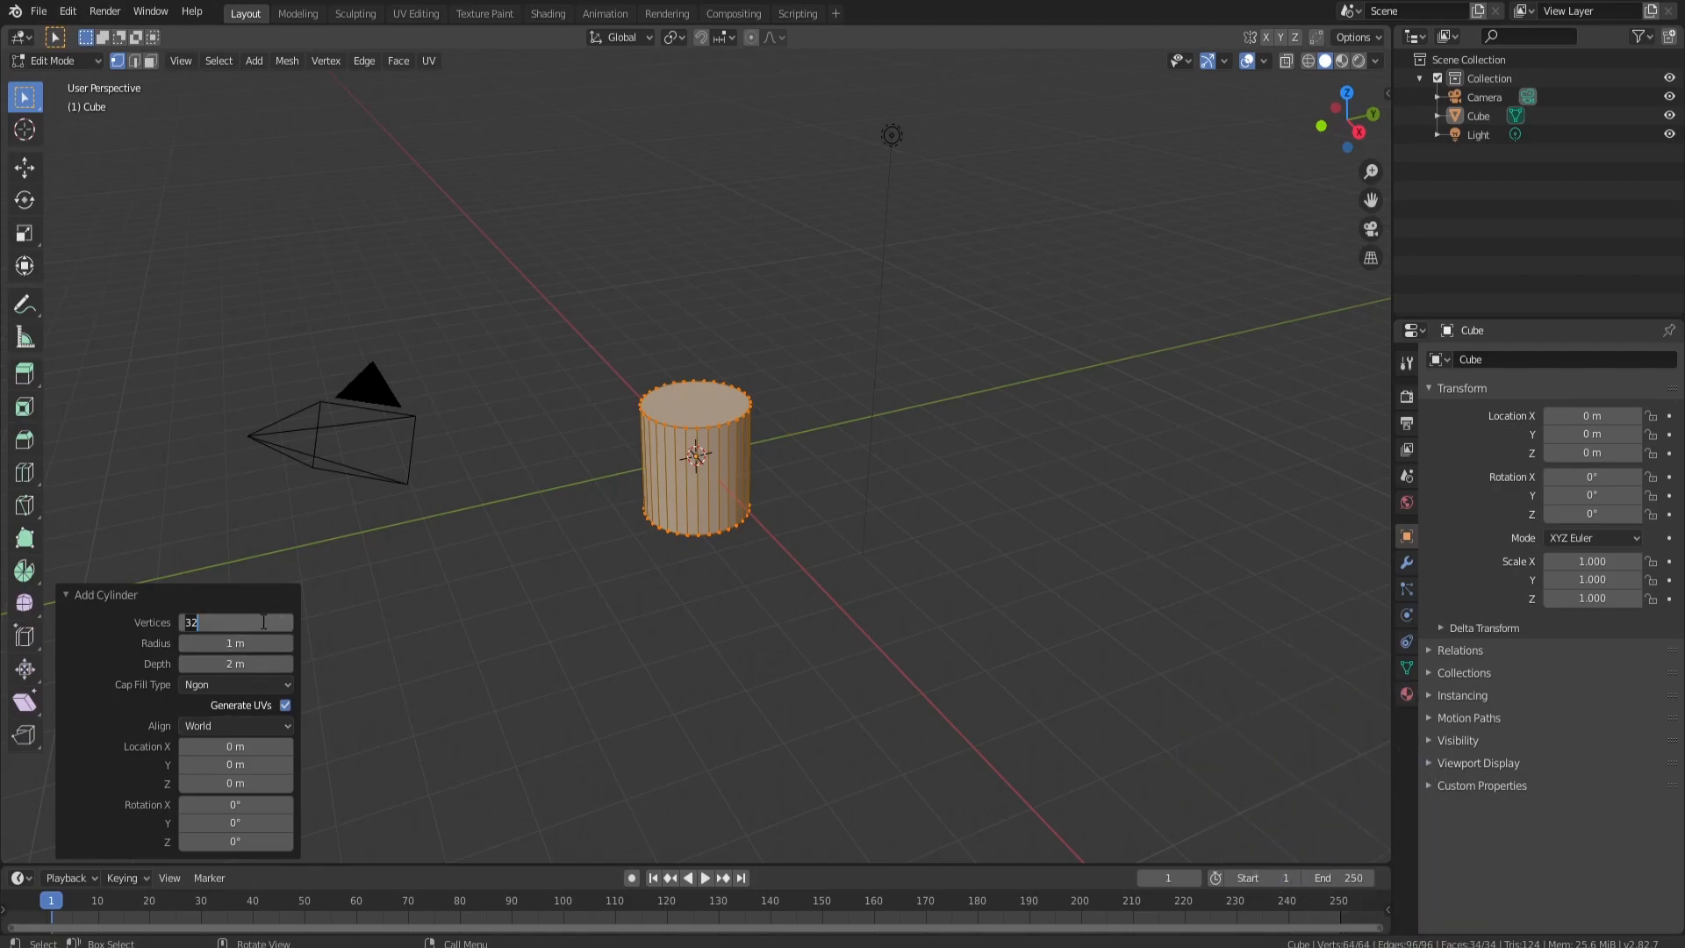
text(8)
key(Return)
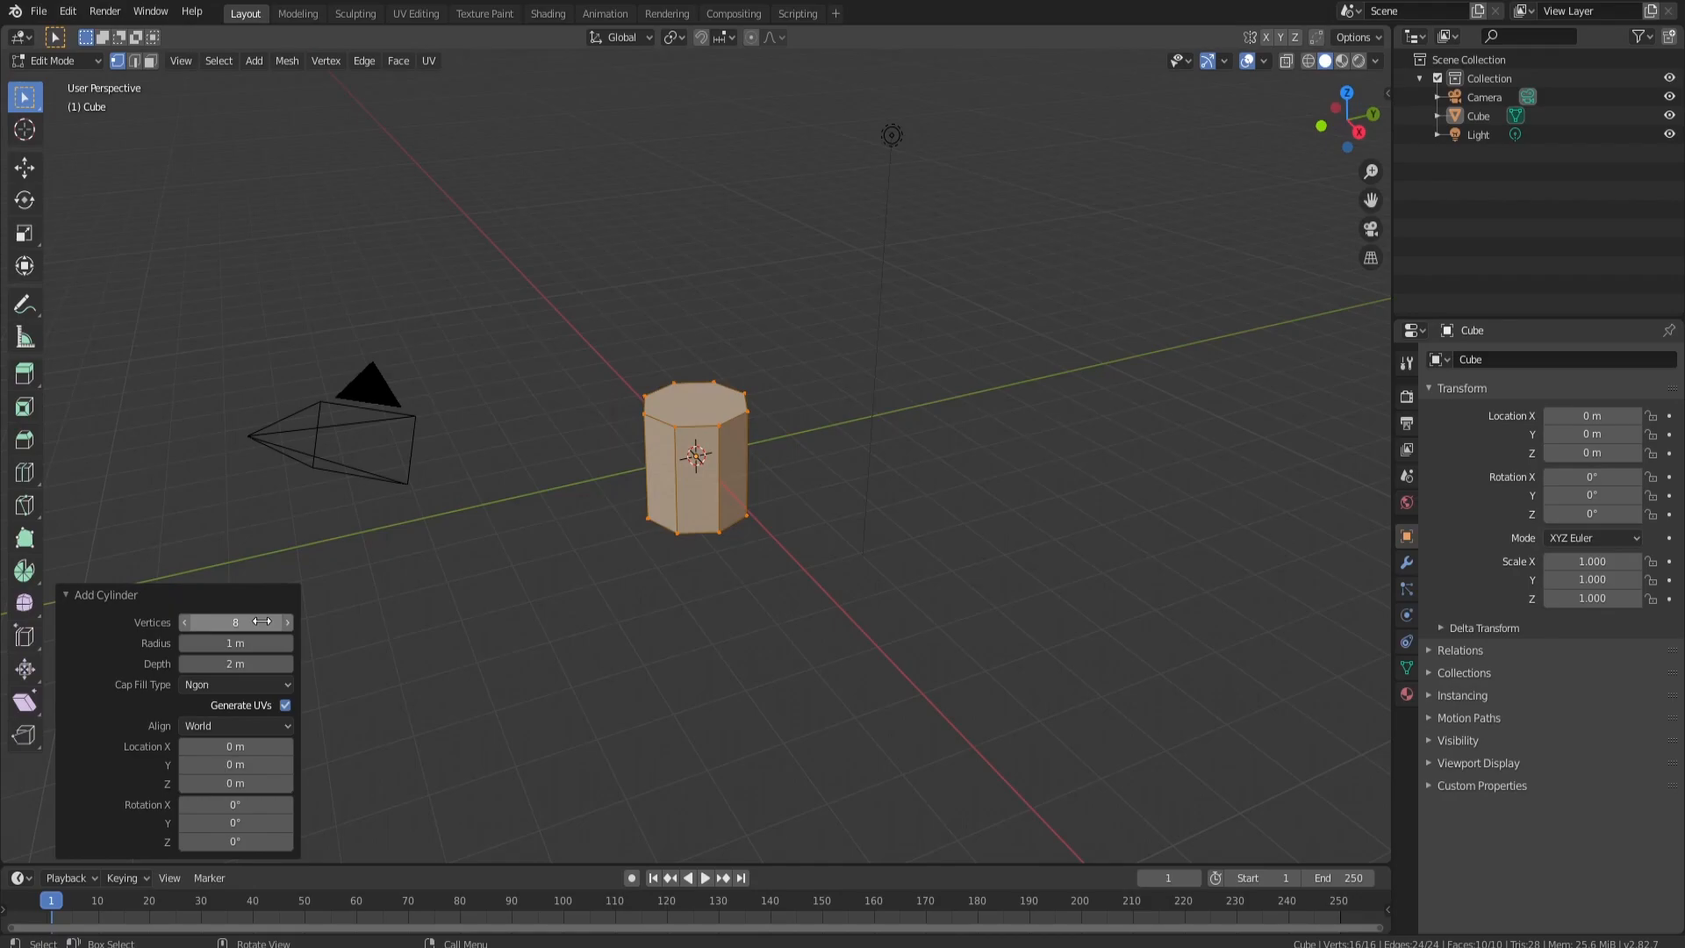
click(252, 627)
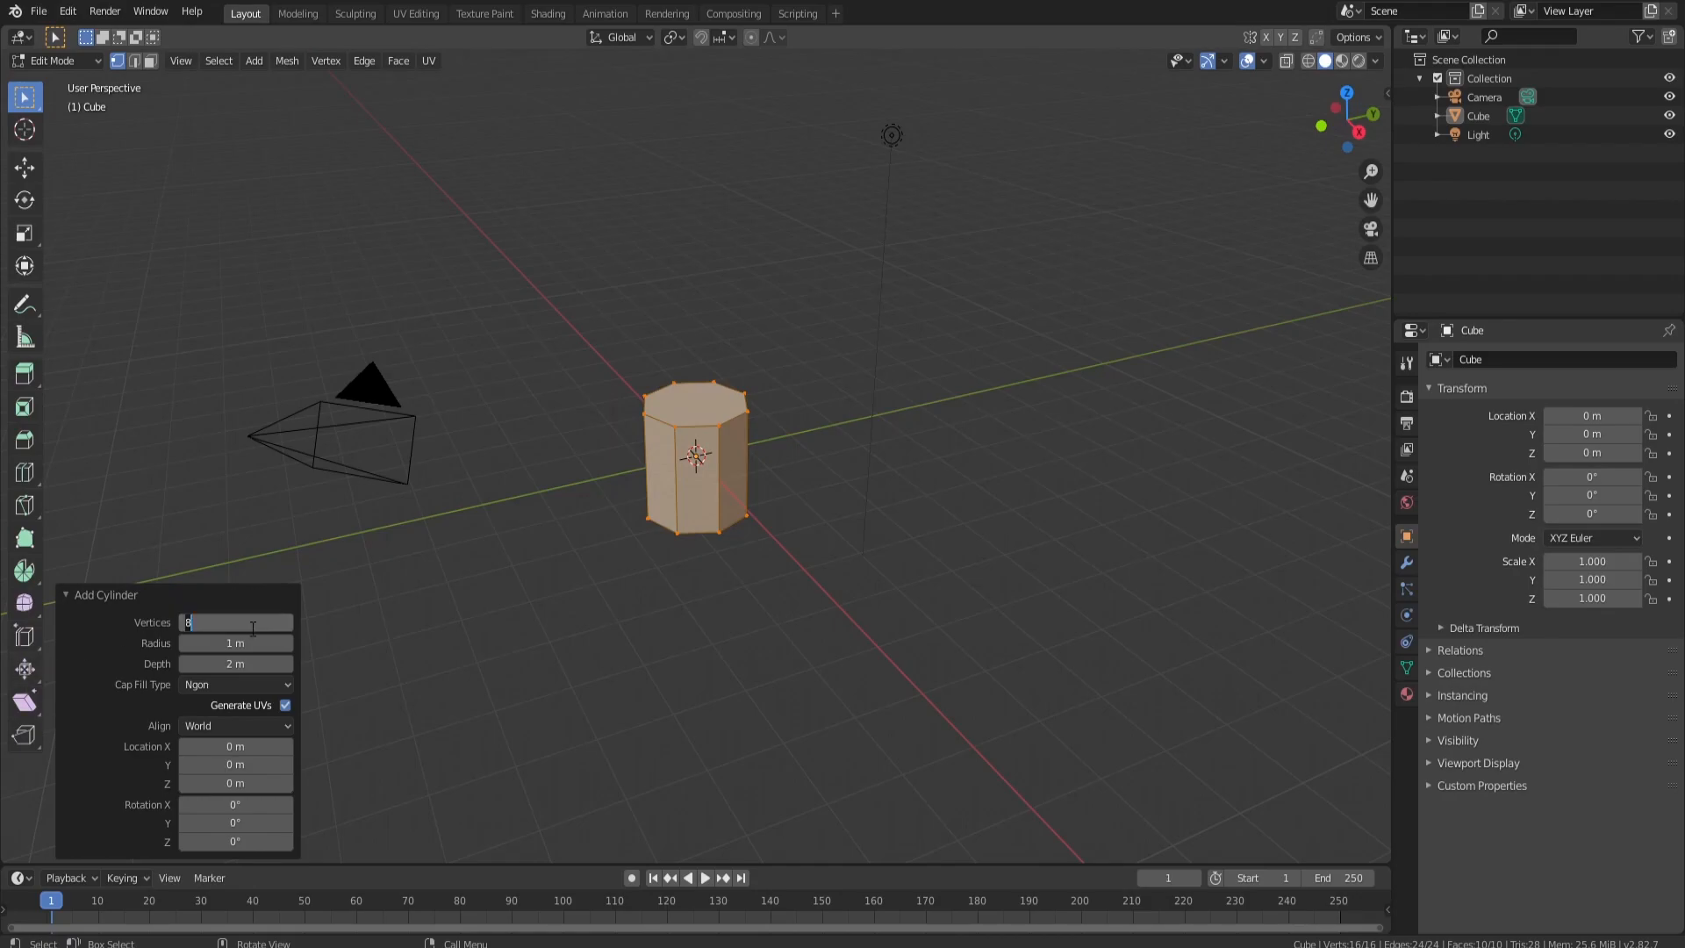
text(6)
key(Return)
scroll(731, 325, up, 2)
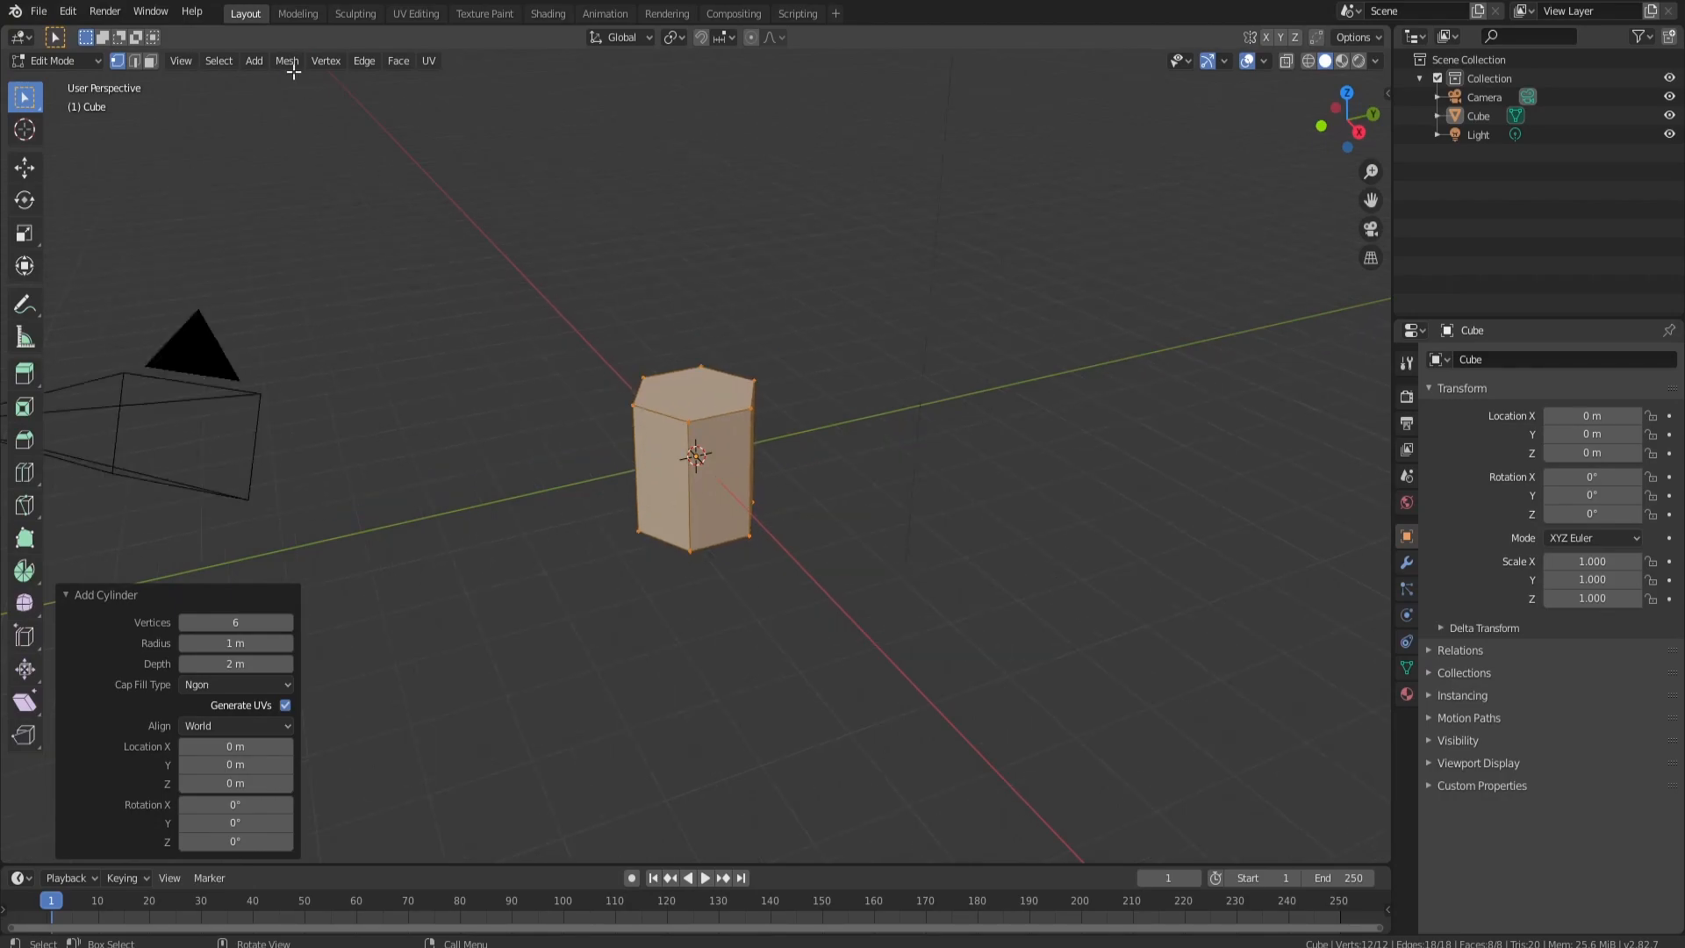
Step: Lower the cylinder's top face along Z to leave a thin hexagonal slab
click(150, 60)
click(709, 402)
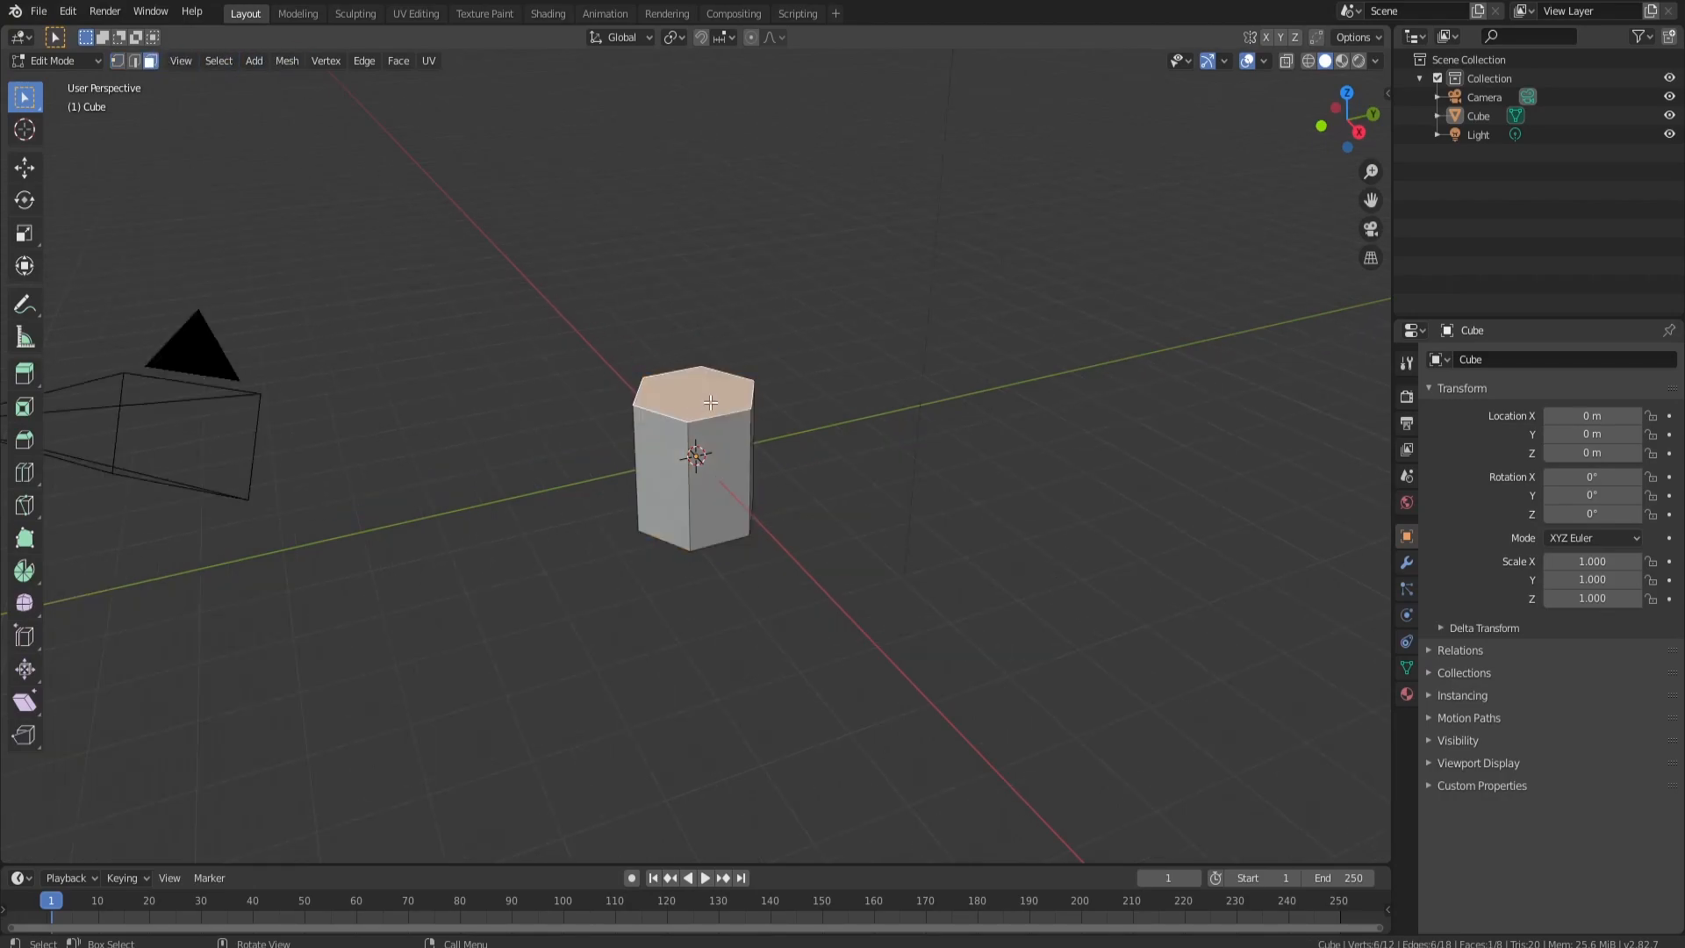
click(24, 167)
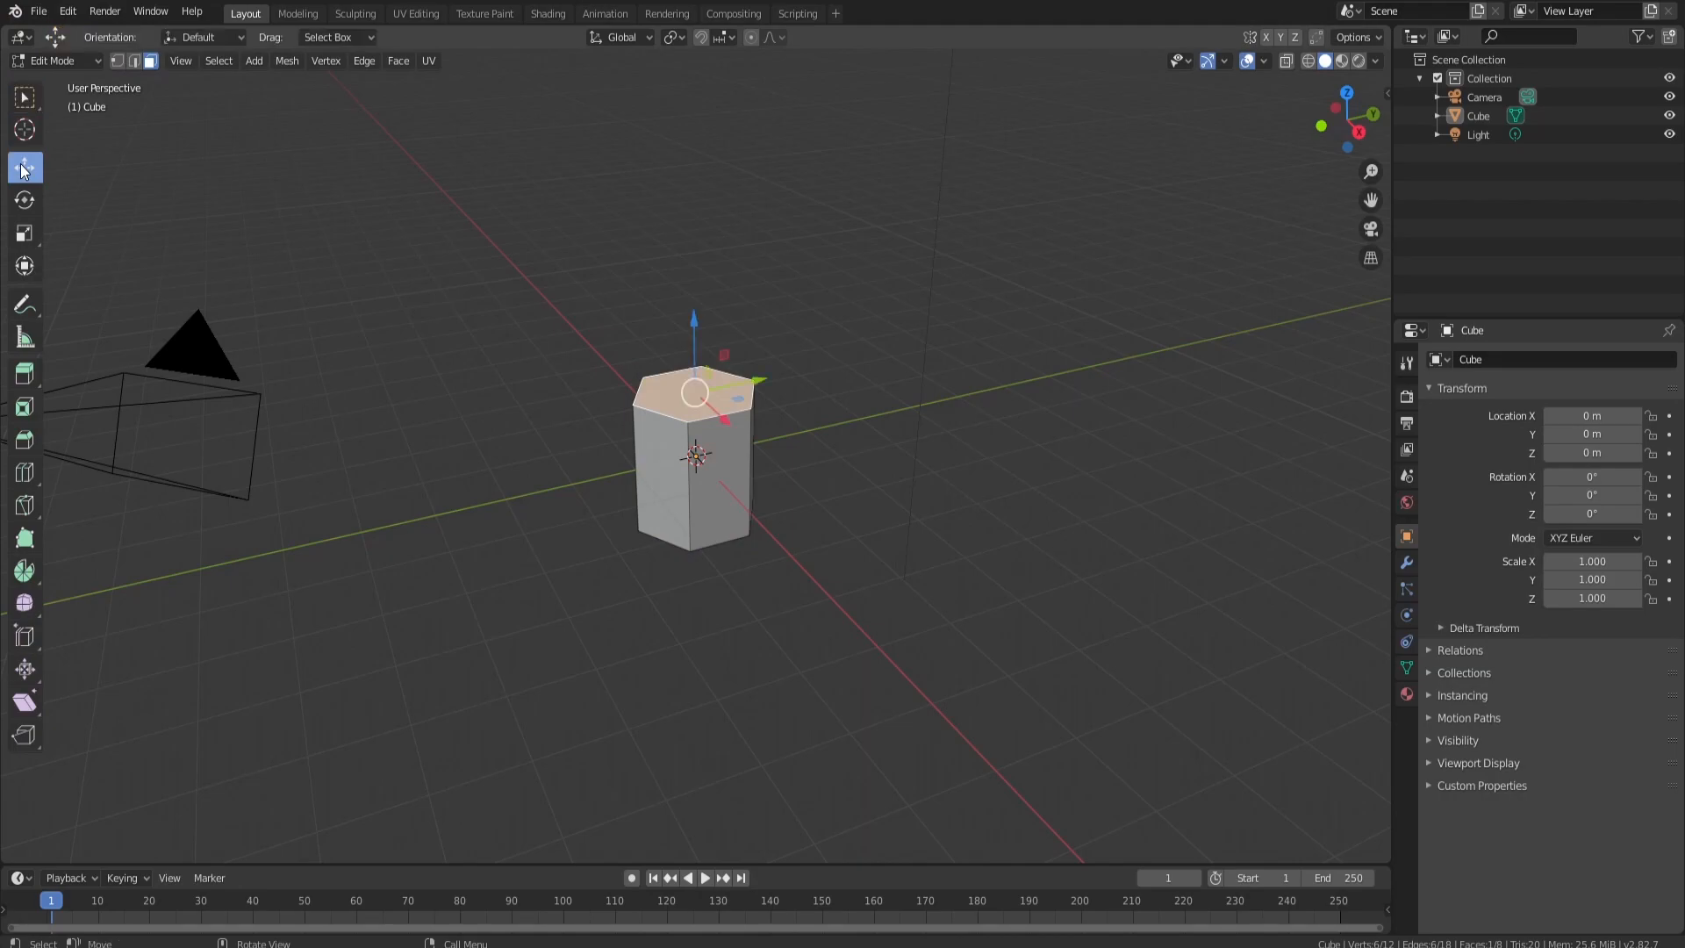
middle_drag(848, 394, 763, 332)
drag(691, 322, 690, 455)
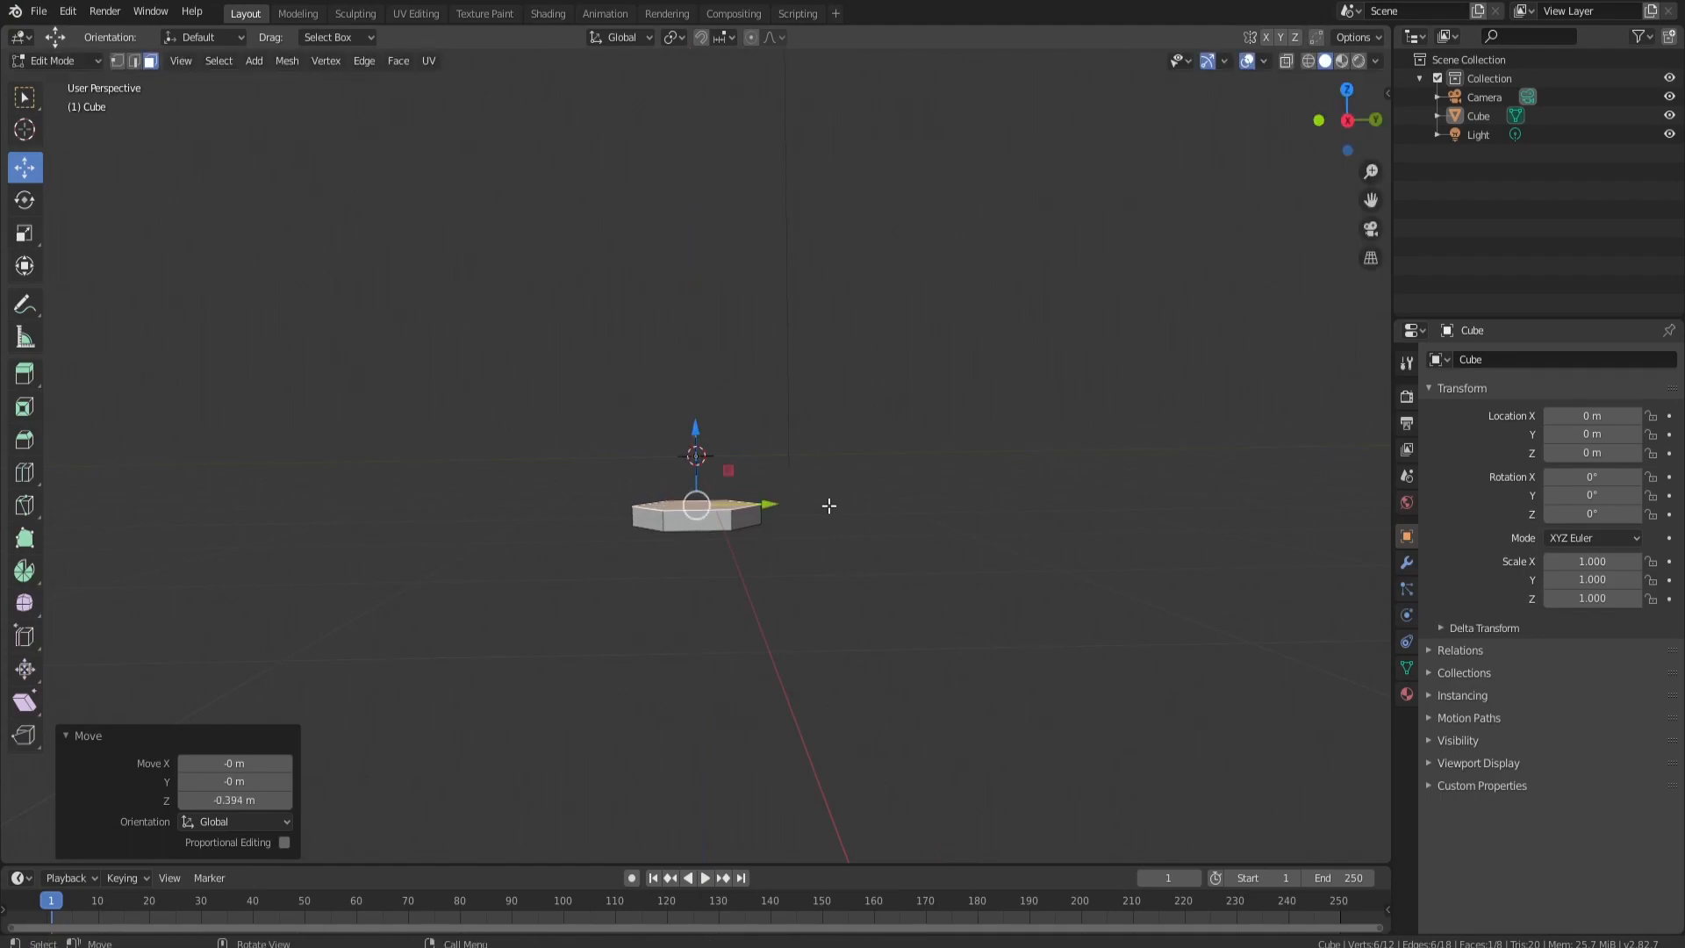
Step: Extrude the slab's top face up about 0.38 m, taper it to about 0.86, and inset it with an extrusion scaled to about 0.87
key(e)
click(850, 478)
key(s)
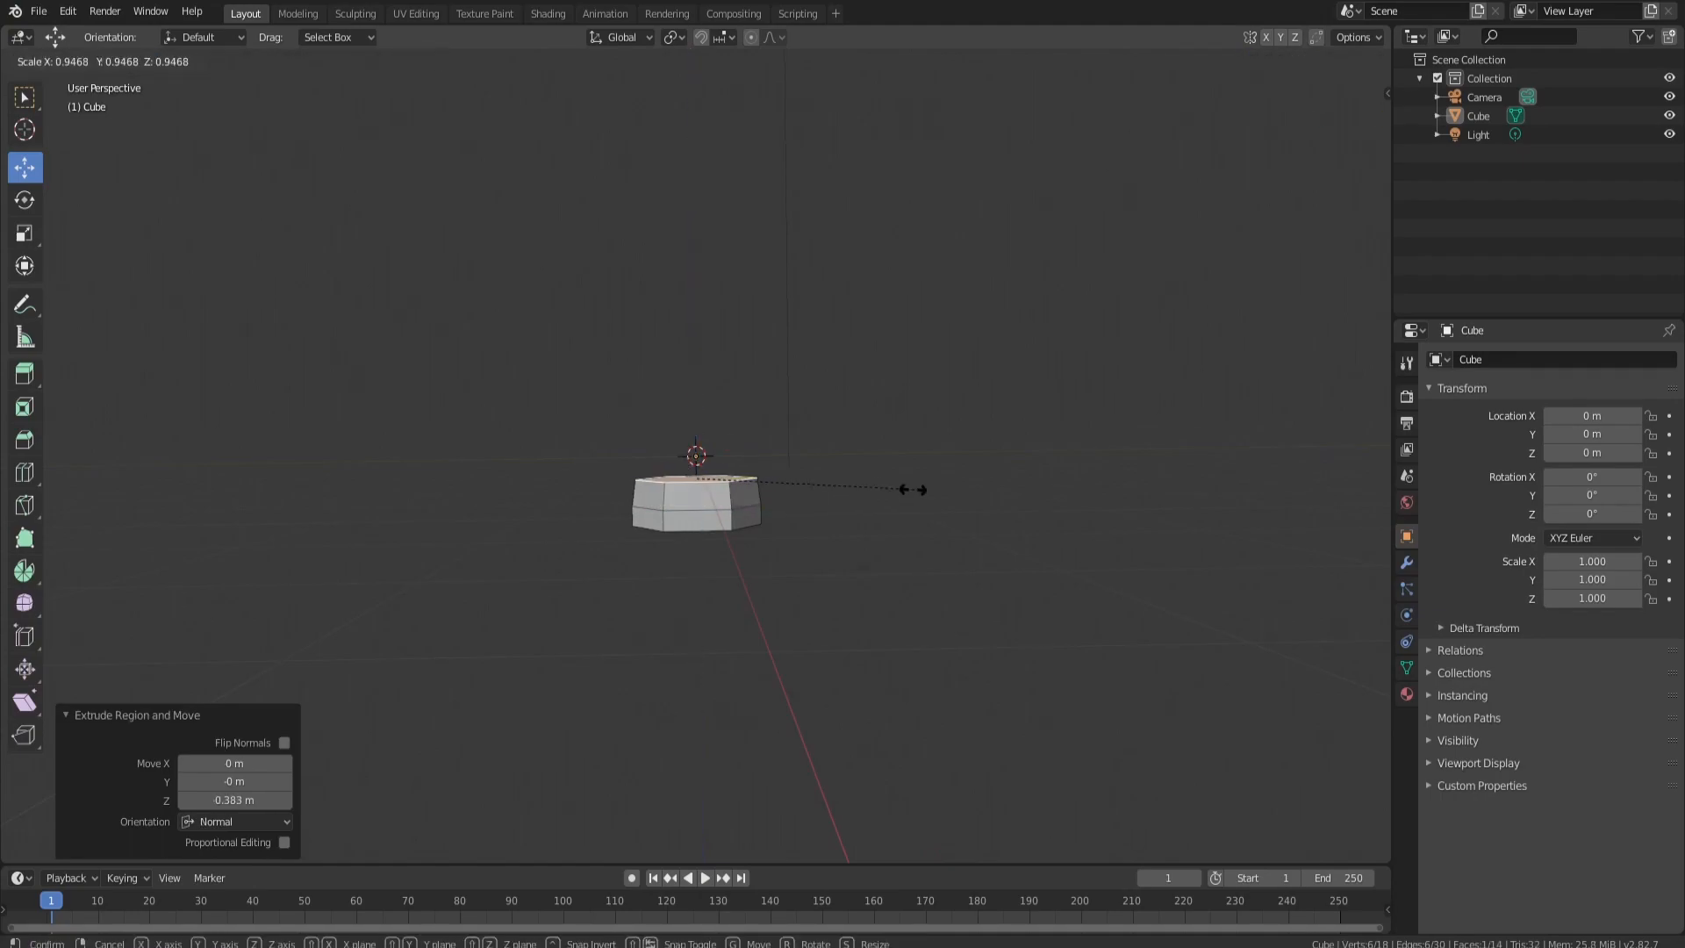
click(895, 490)
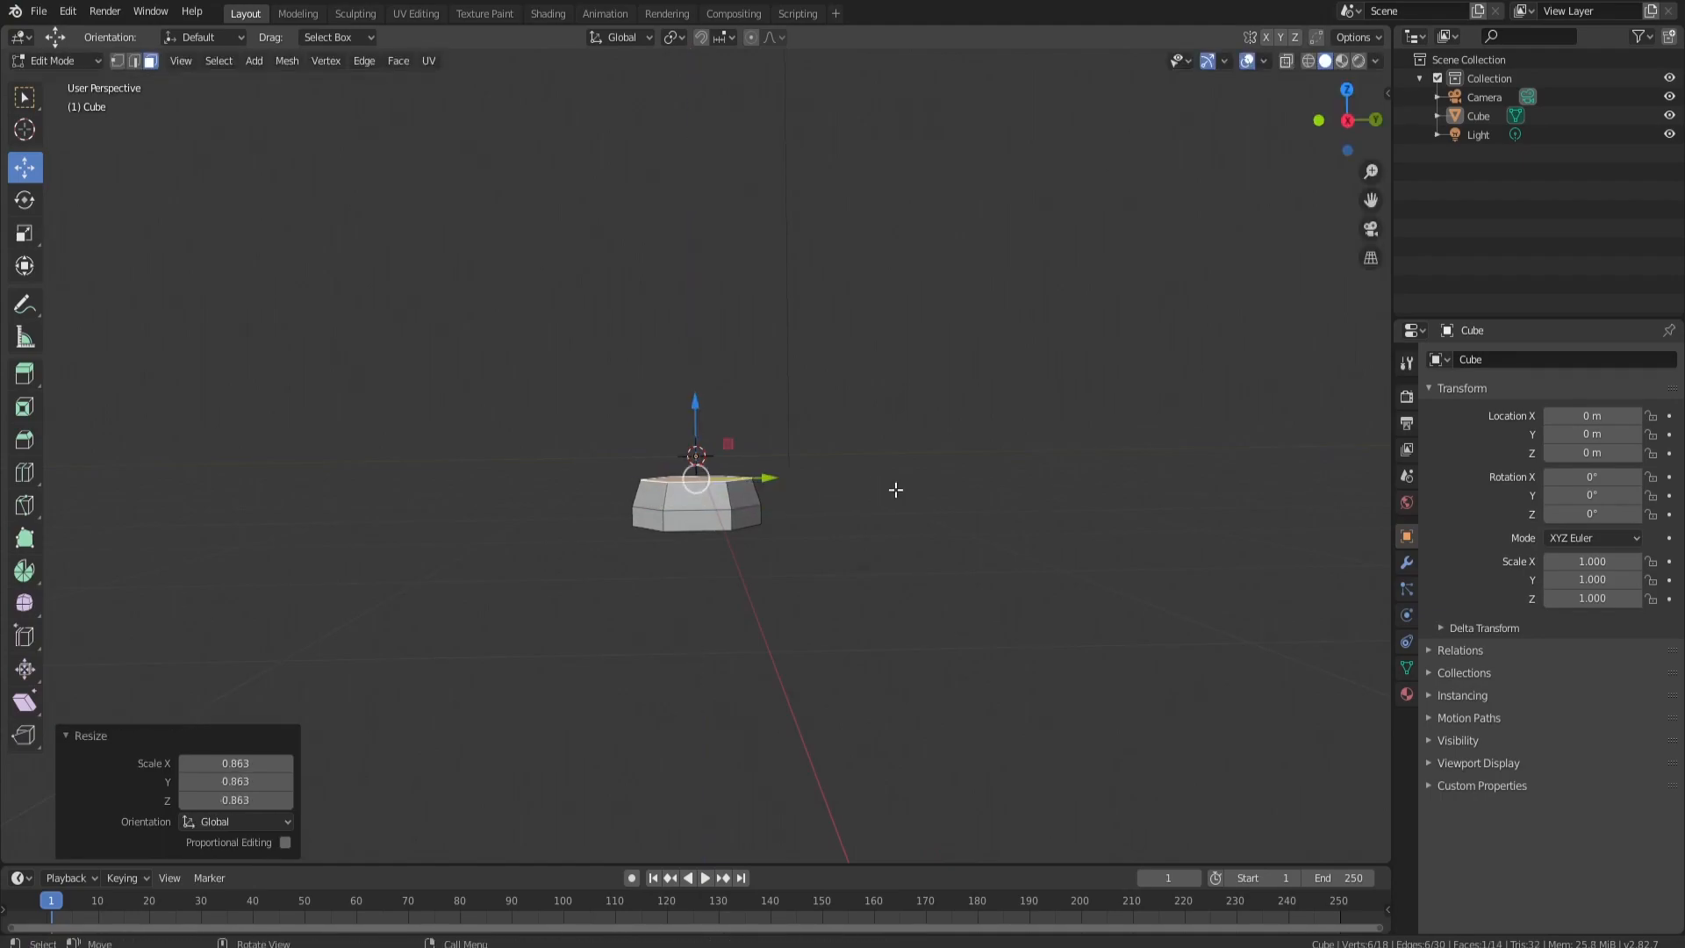
key(e)
key(s)
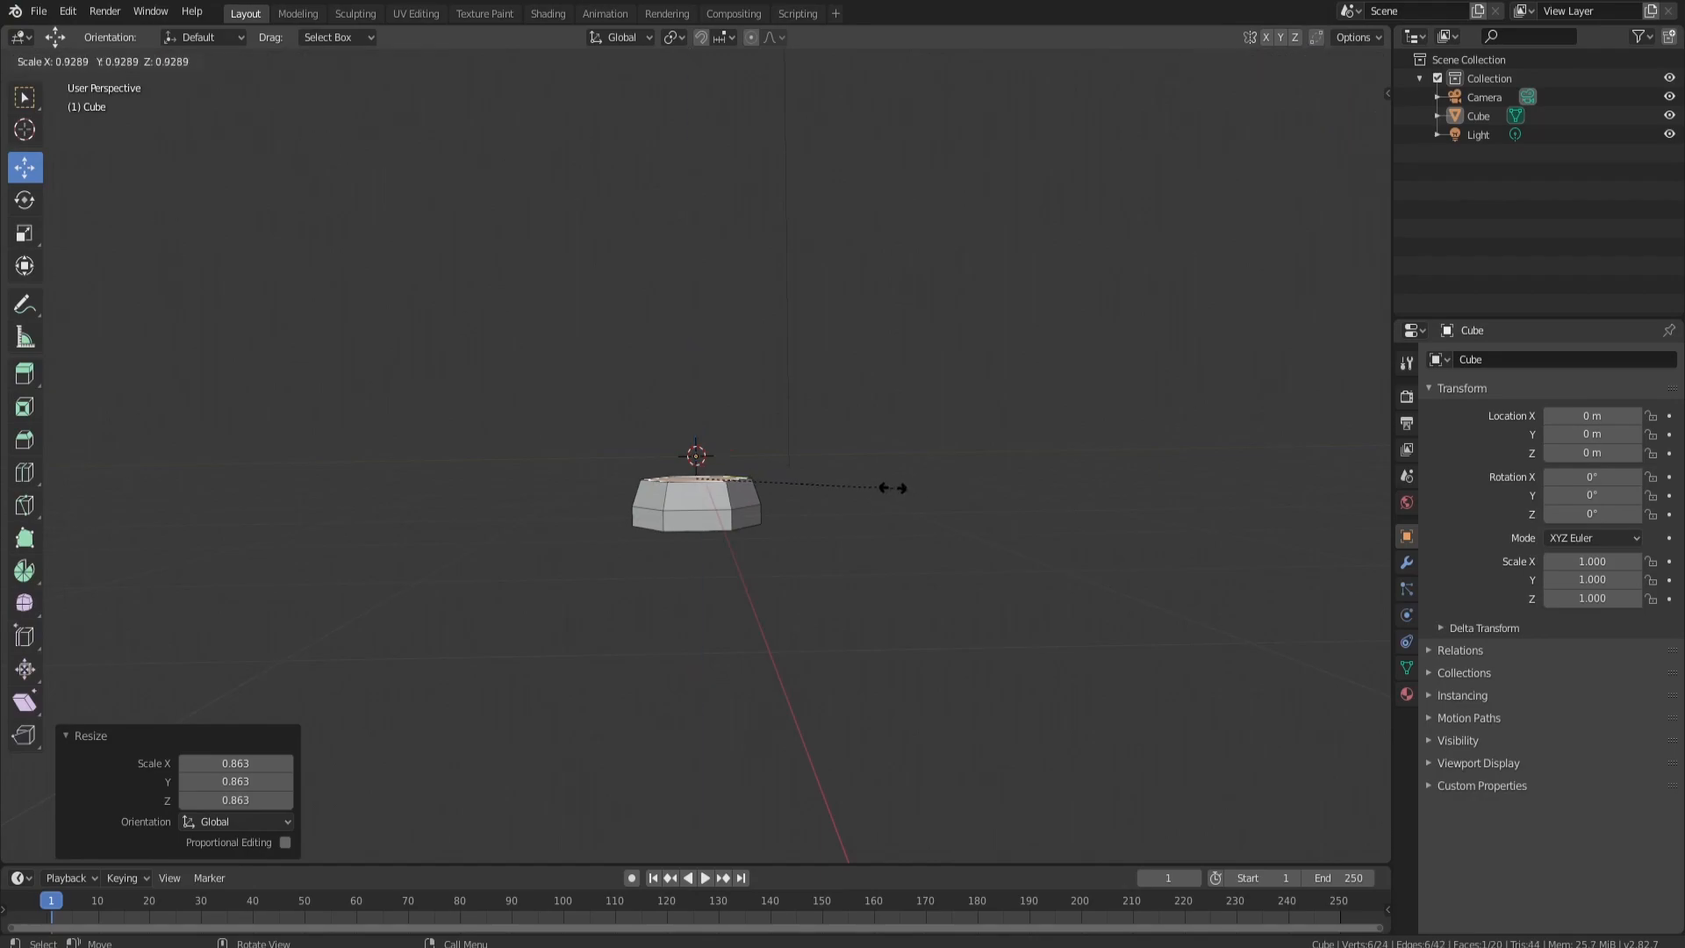
click(877, 489)
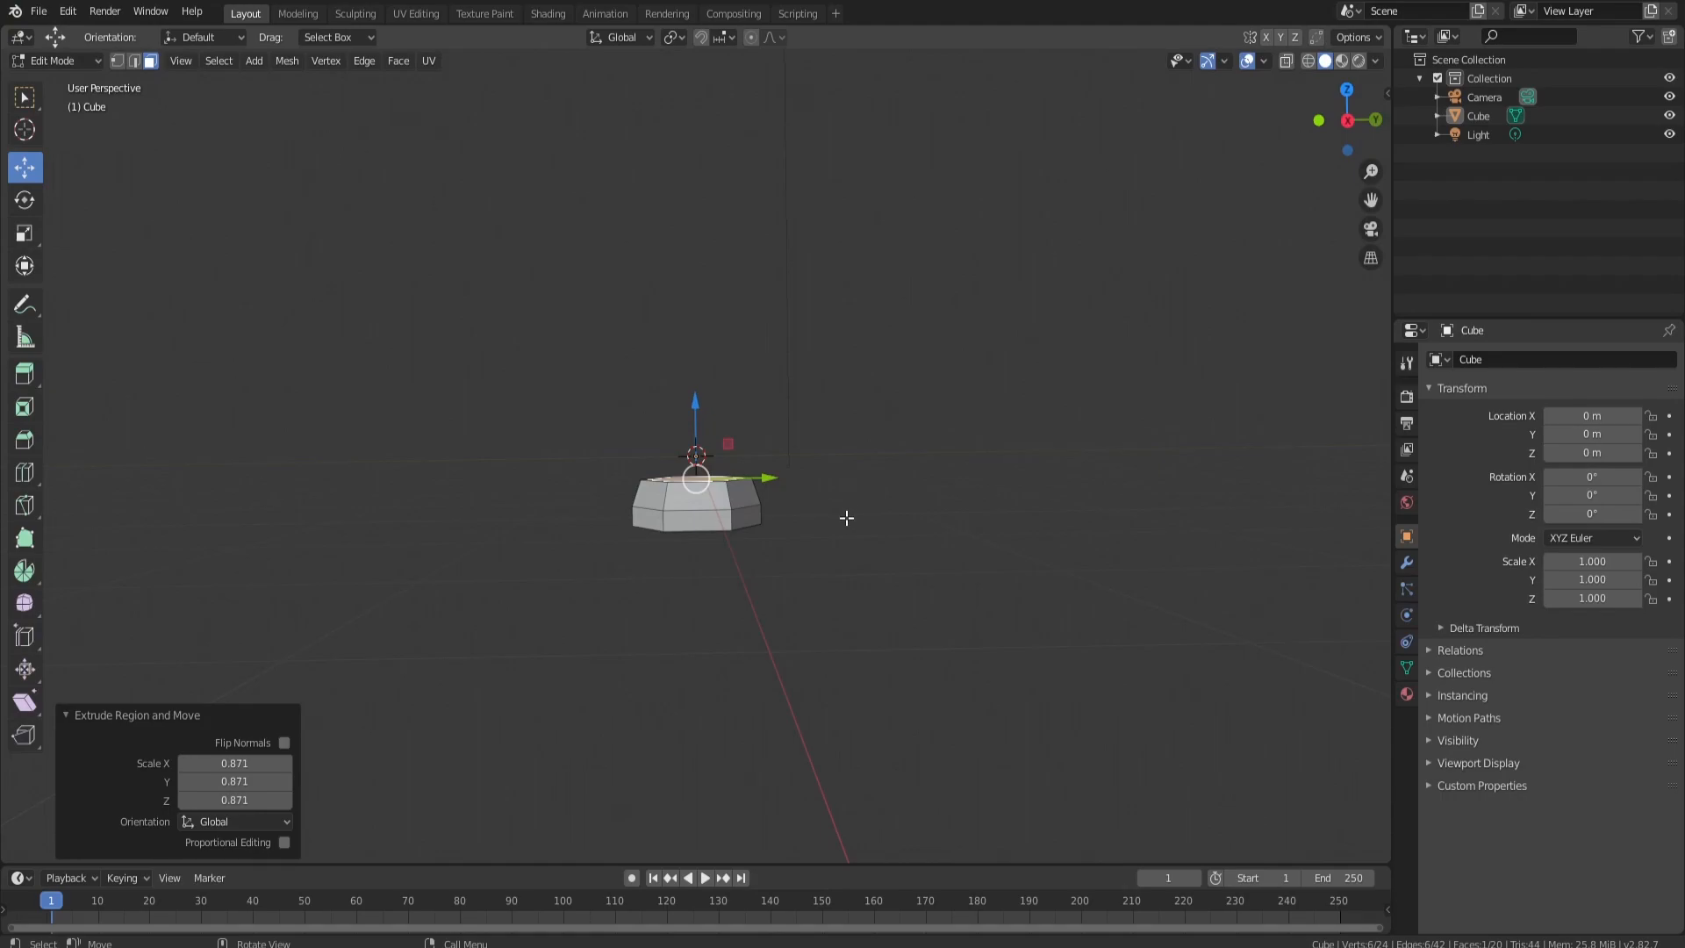
Step: Extrude the inset face up into a flared segment scaled about 1.12, lower its top about 0.28 m, and rescale it by about 1.01
key(e)
click(850, 446)
key(s)
click(908, 456)
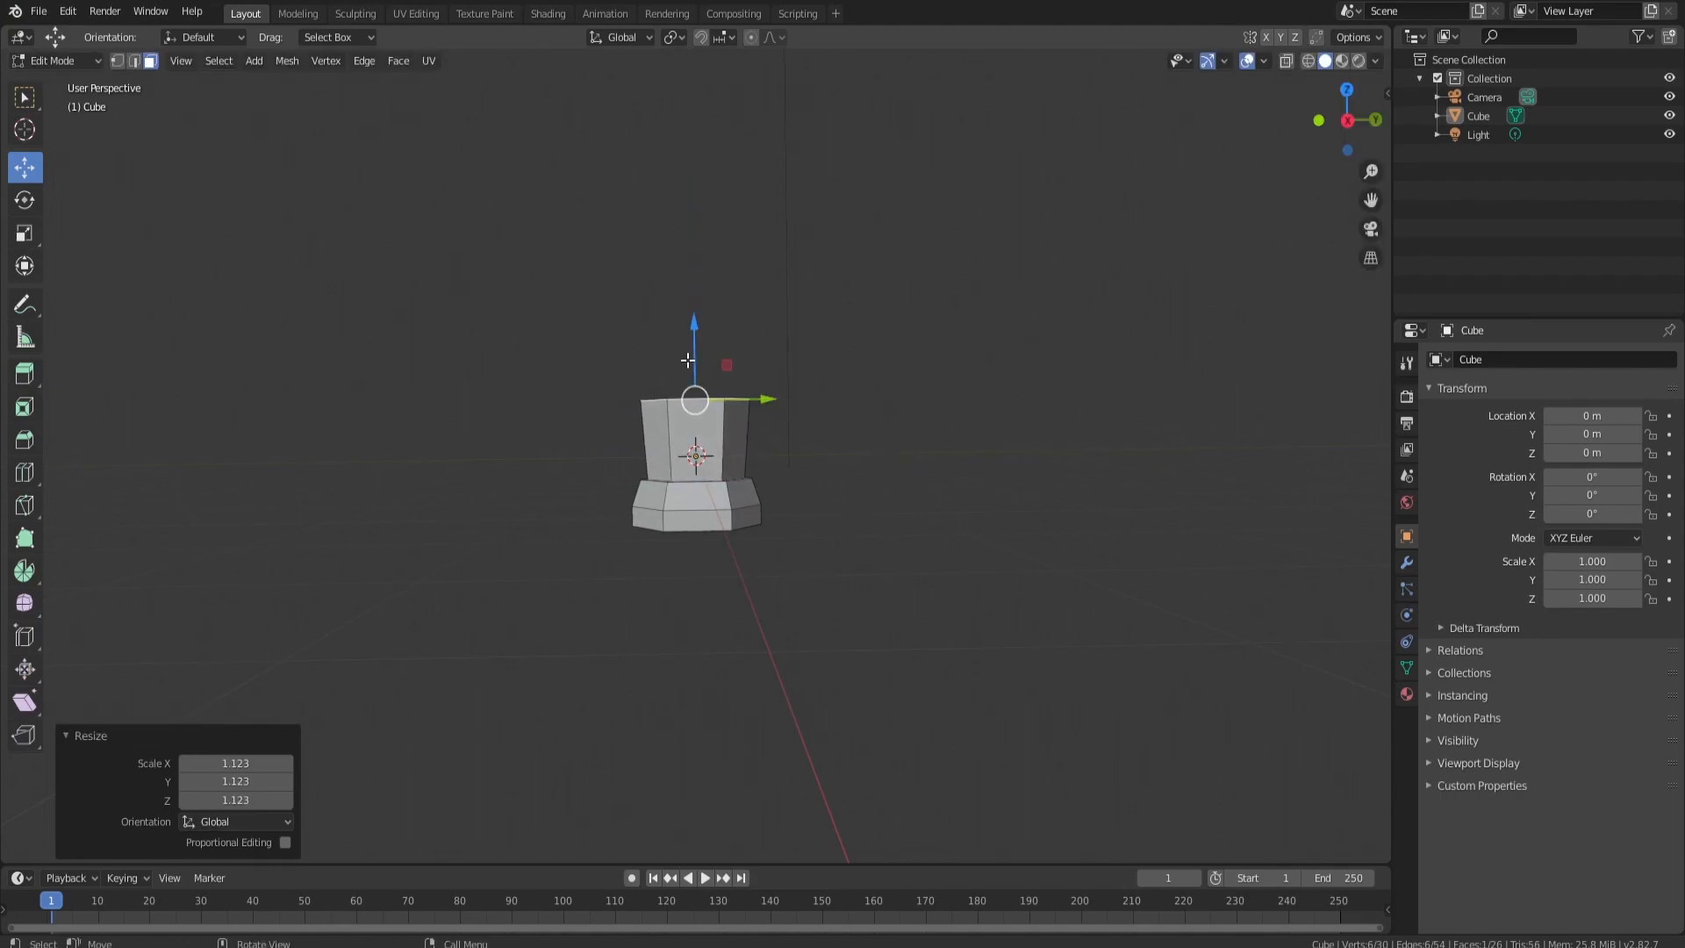
drag(694, 356, 693, 379)
key(s)
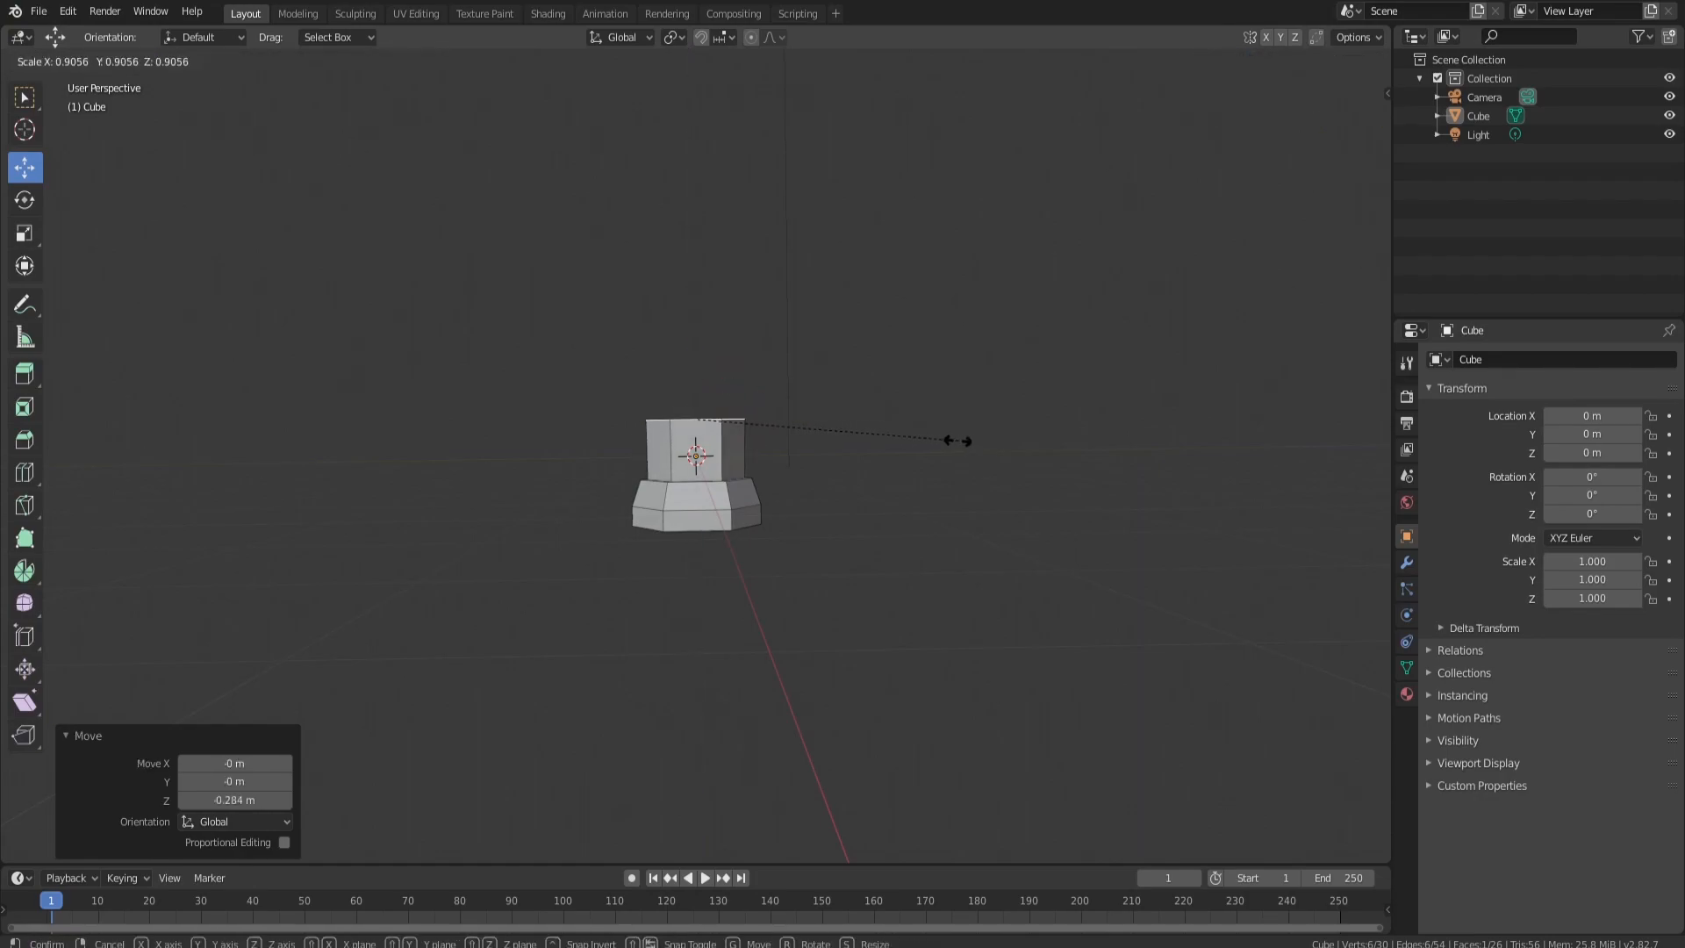
click(987, 439)
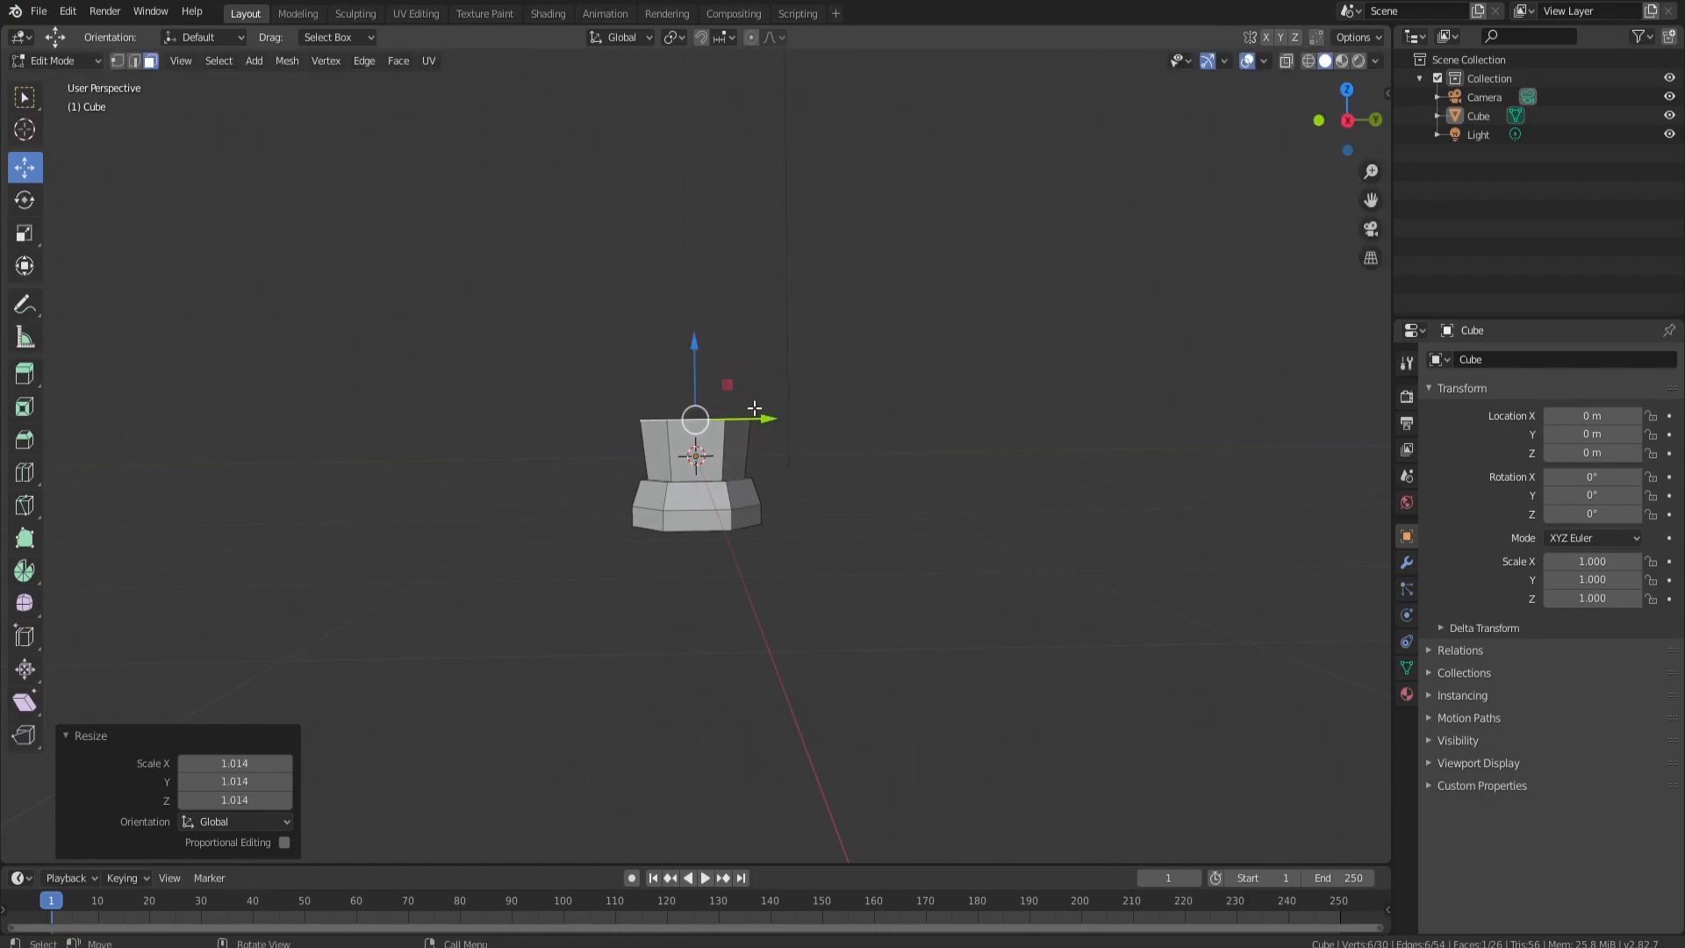
Step: Inset the top face to about 0.89, and extrude it up about 0.9 m into another segment flared by about 1.13
key(e)
key(s)
click(795, 428)
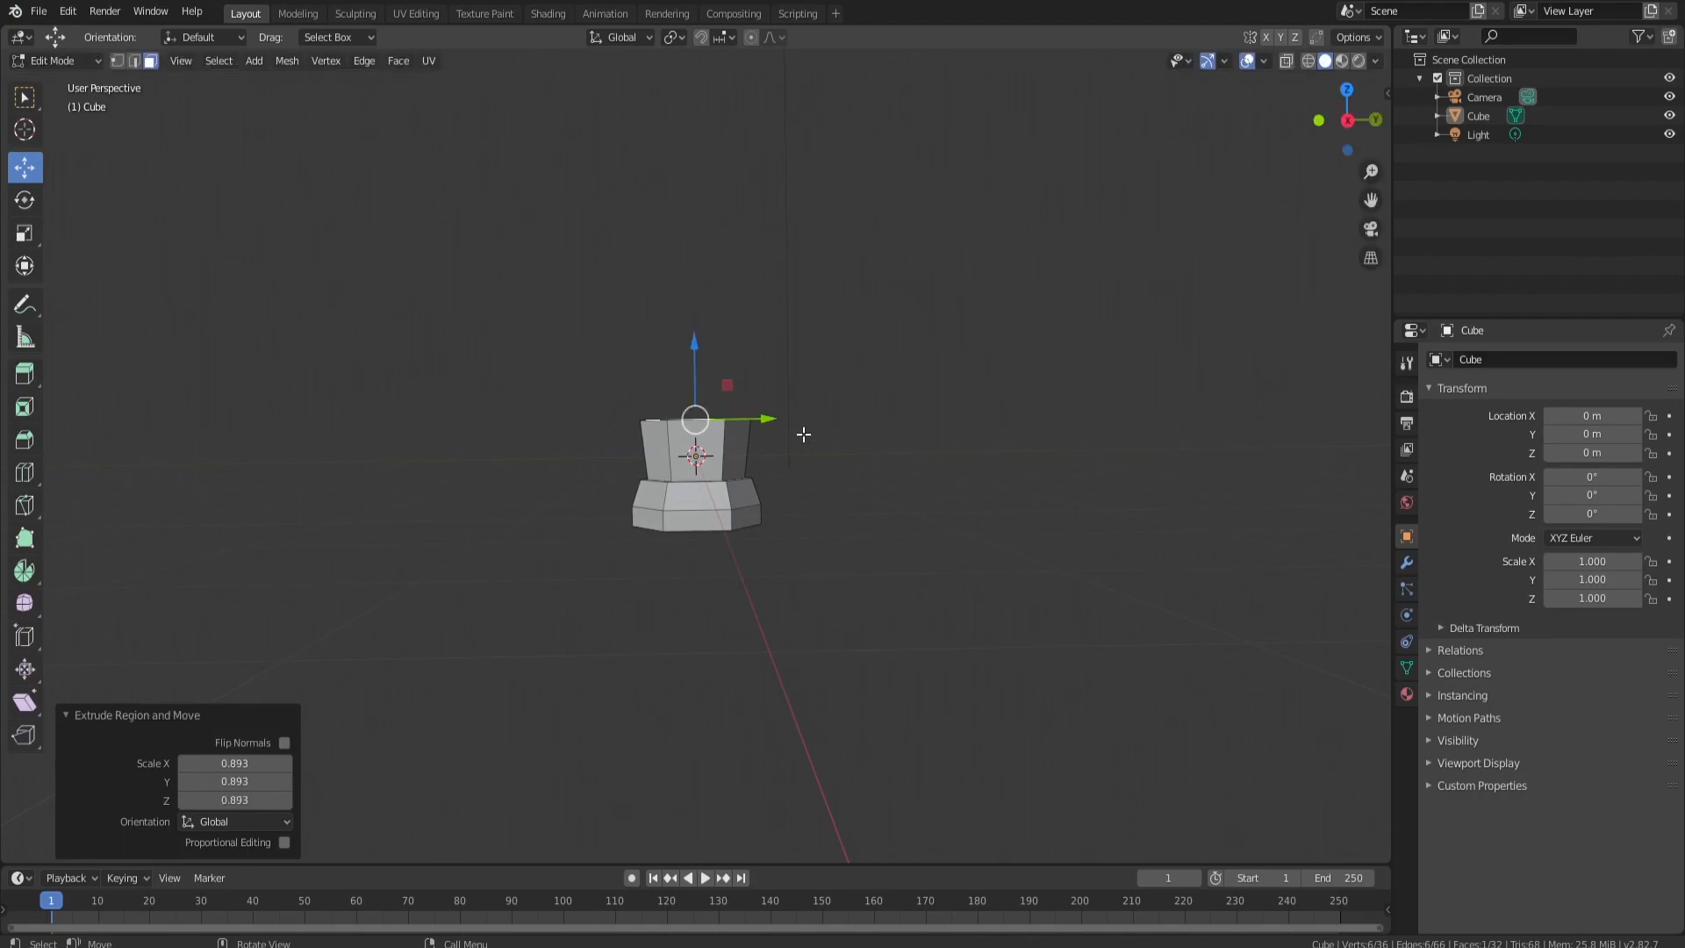
key(e)
click(822, 414)
key(s)
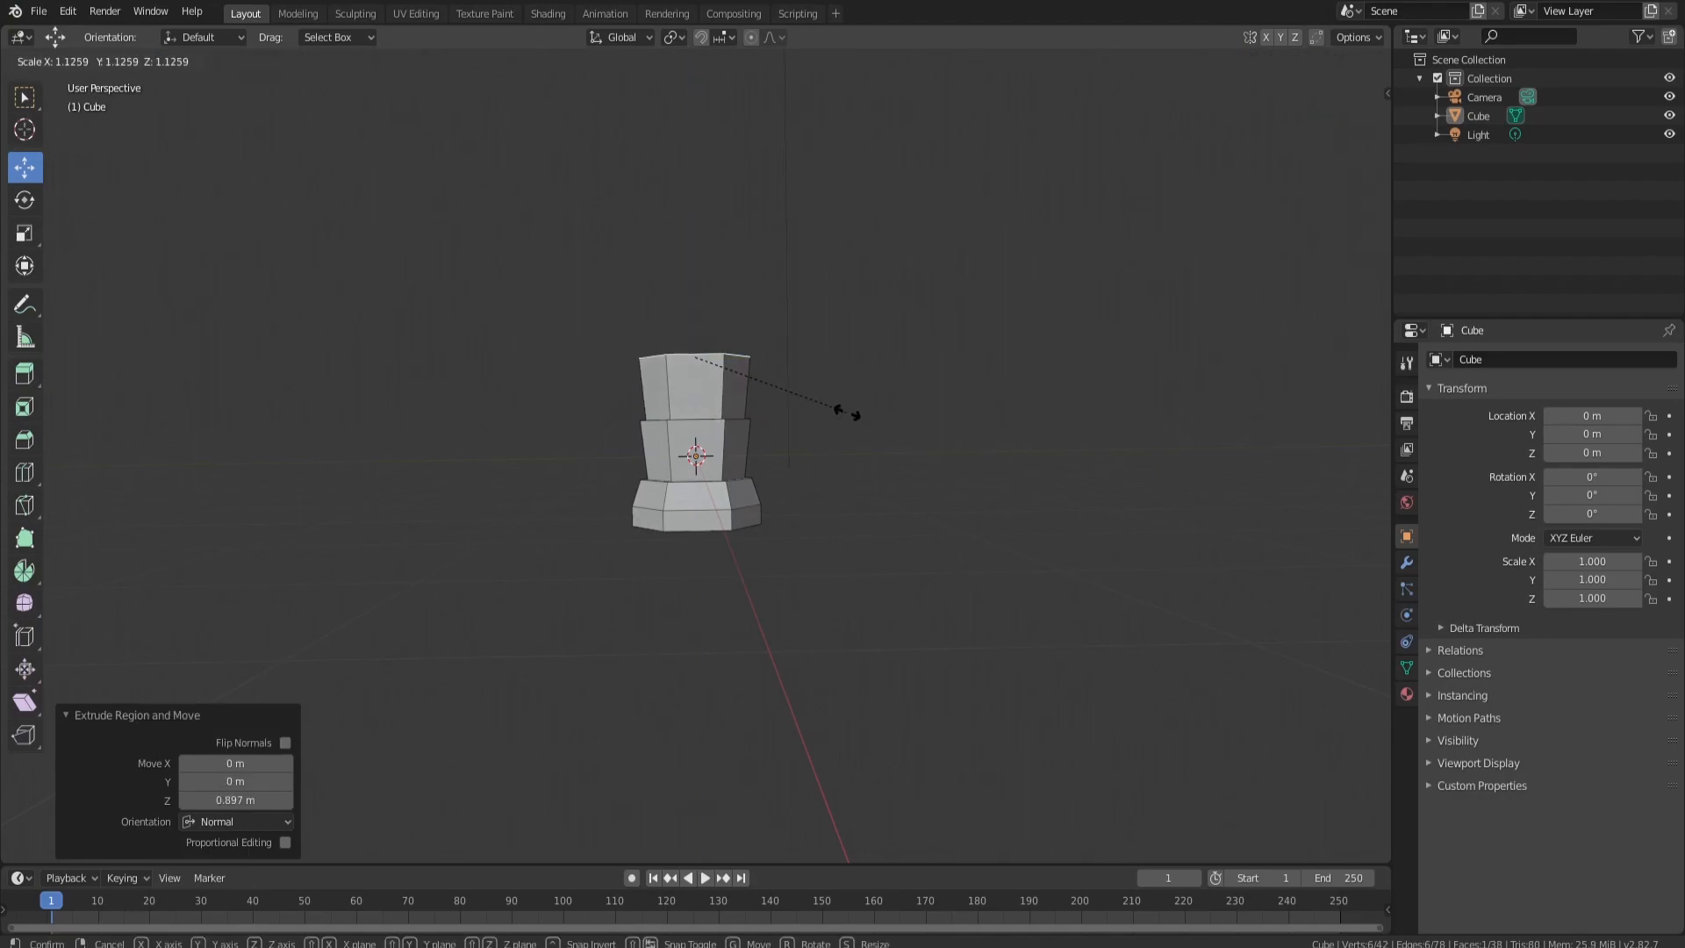
click(846, 413)
Step: Extrude the top face up about 0.7 m and scale it in slightly to taper the segment
key(e)
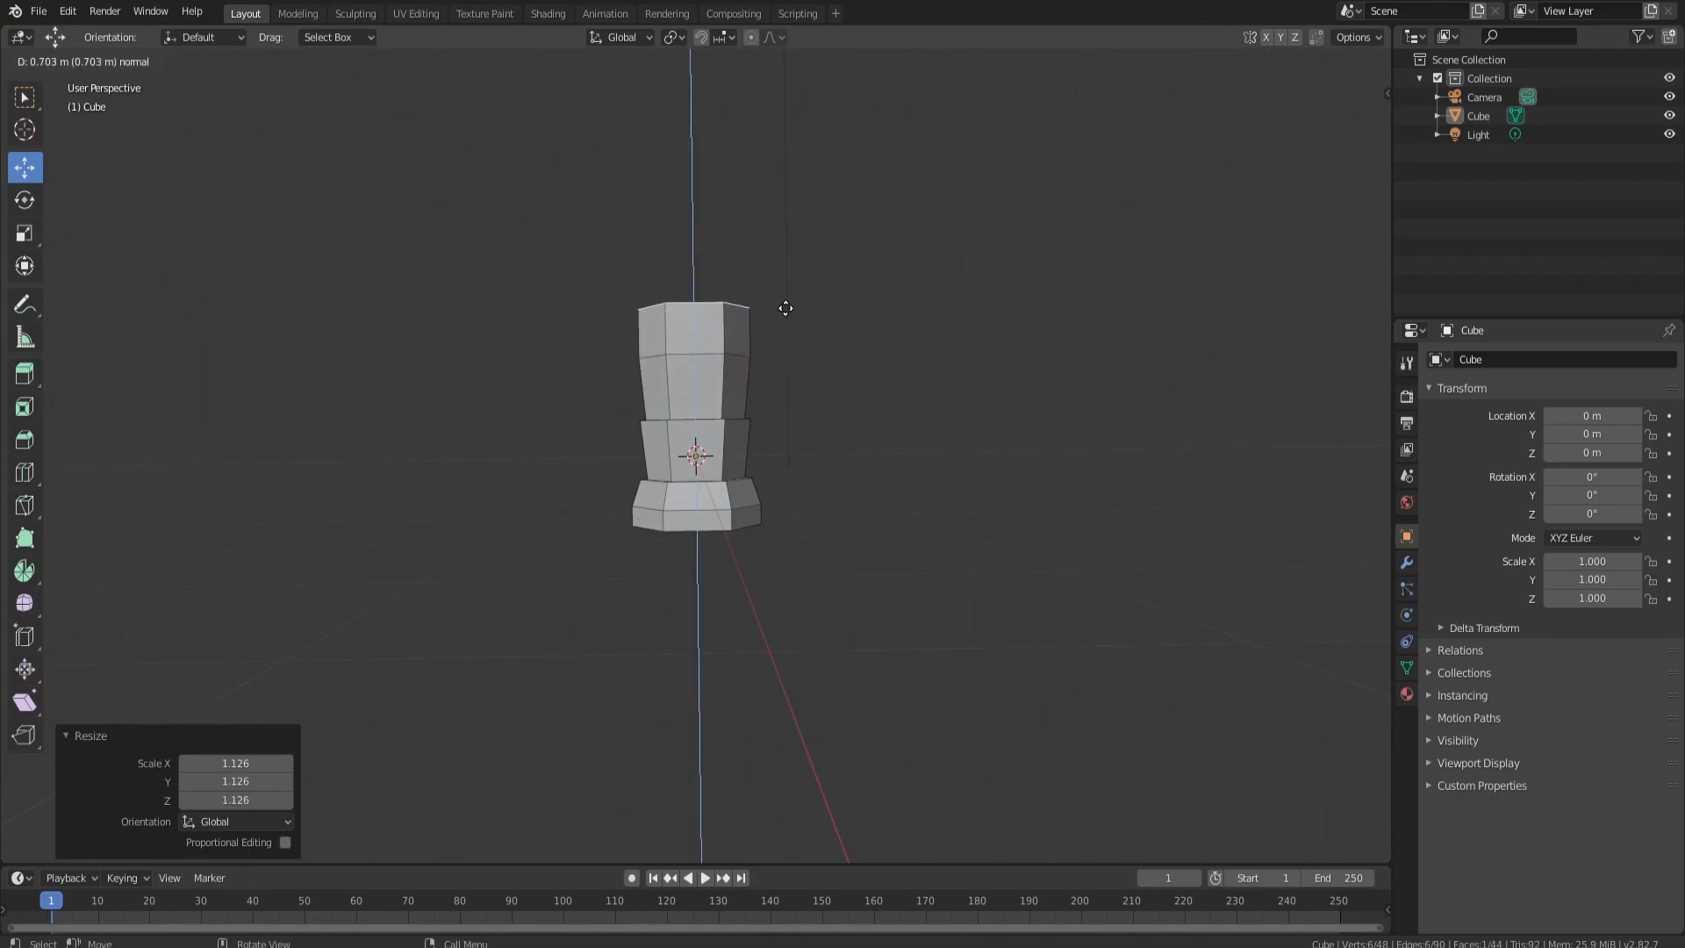
click(786, 308)
key(s)
click(854, 331)
Step: Inset the top face to about 0.86, and extrude it up about 1 m into another outward-flaring segment
key(e)
key(s)
click(833, 327)
key(e)
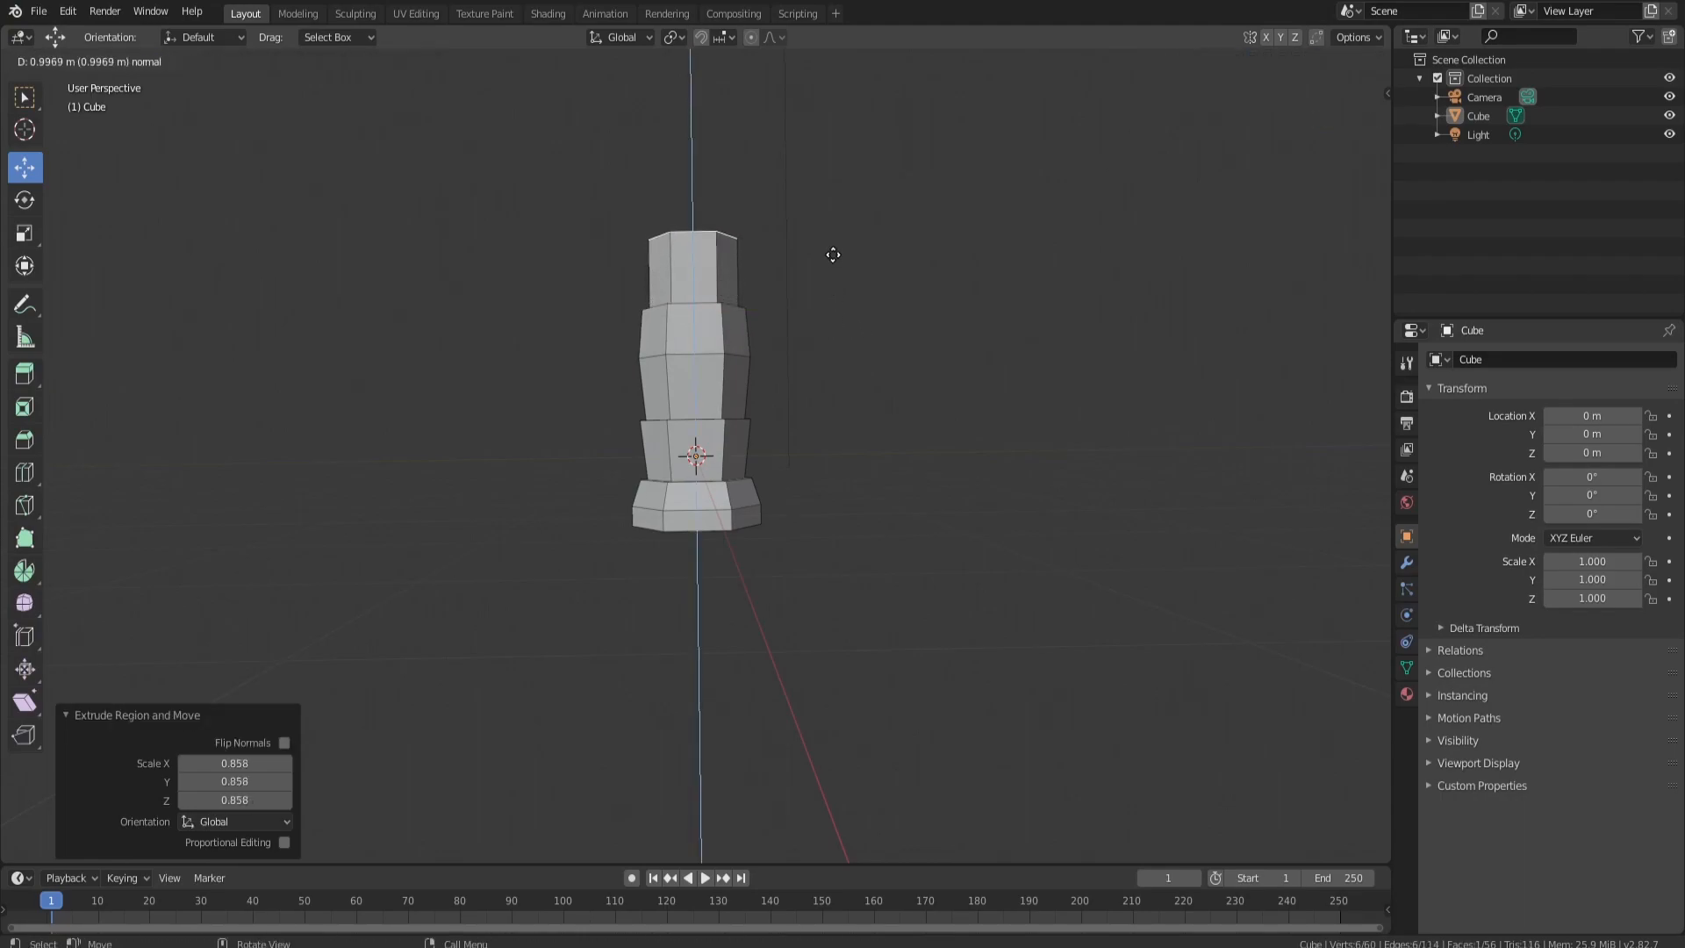
click(834, 253)
key(s)
click(859, 237)
Step: Inset the top face again, extrude it up about 1.25 m, and scale its end to shape the next trunk segment
middle_drag(861, 252, 743, 457)
key(e)
key(s)
click(771, 449)
key(e)
click(765, 384)
key(s)
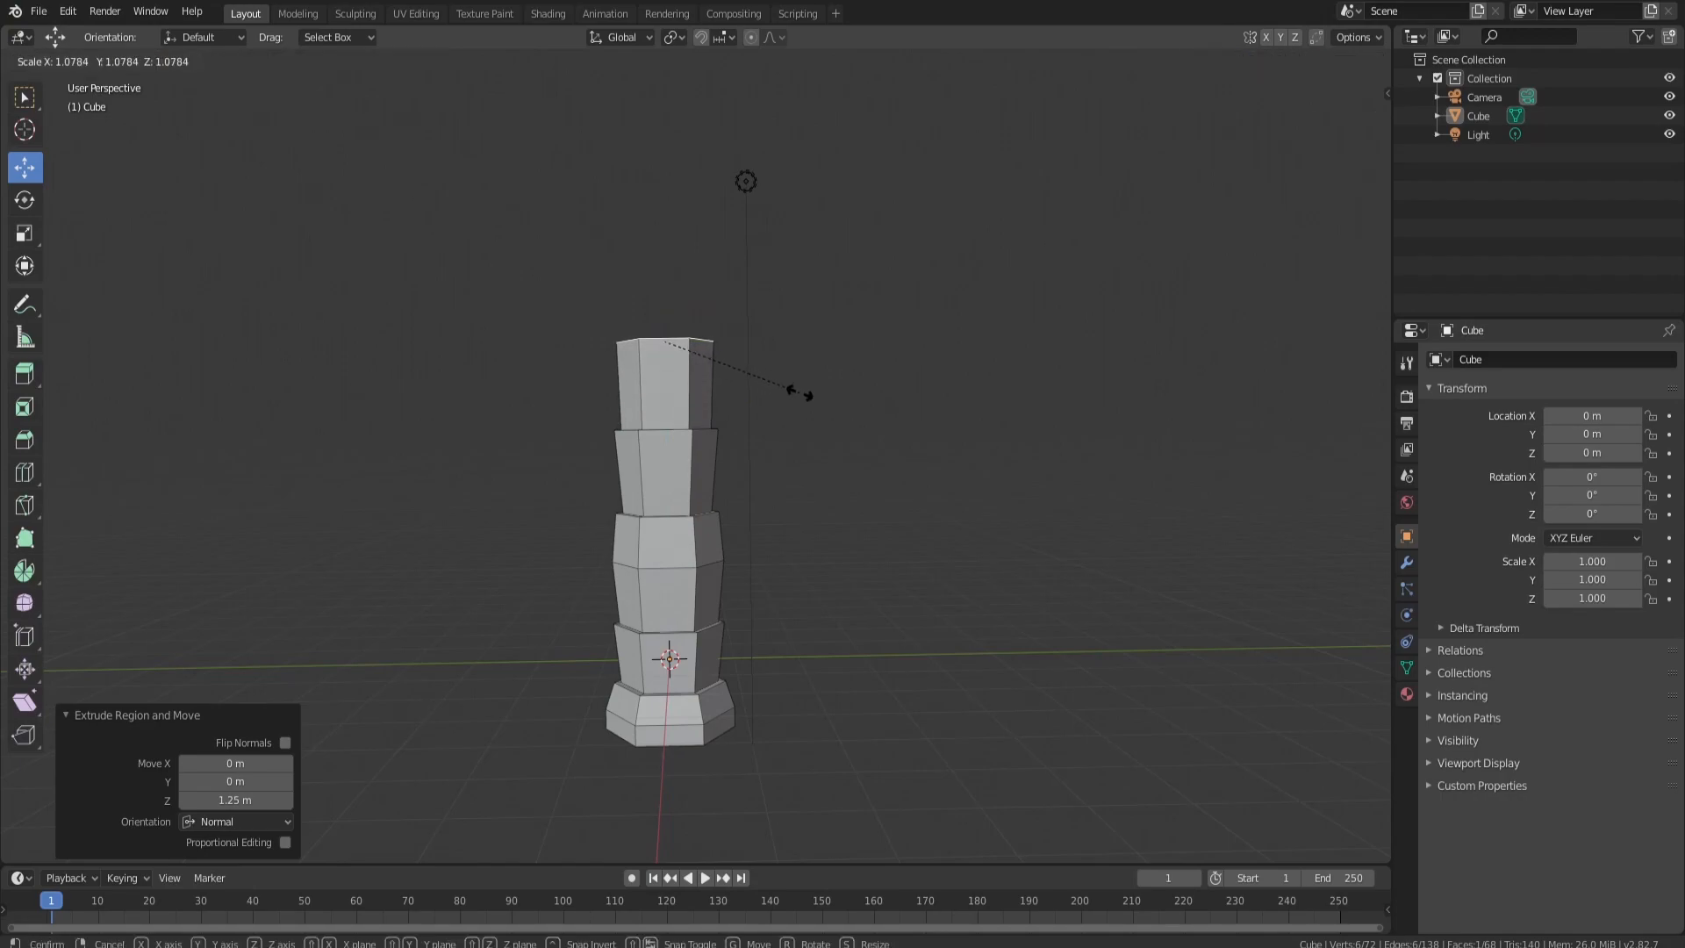
click(781, 422)
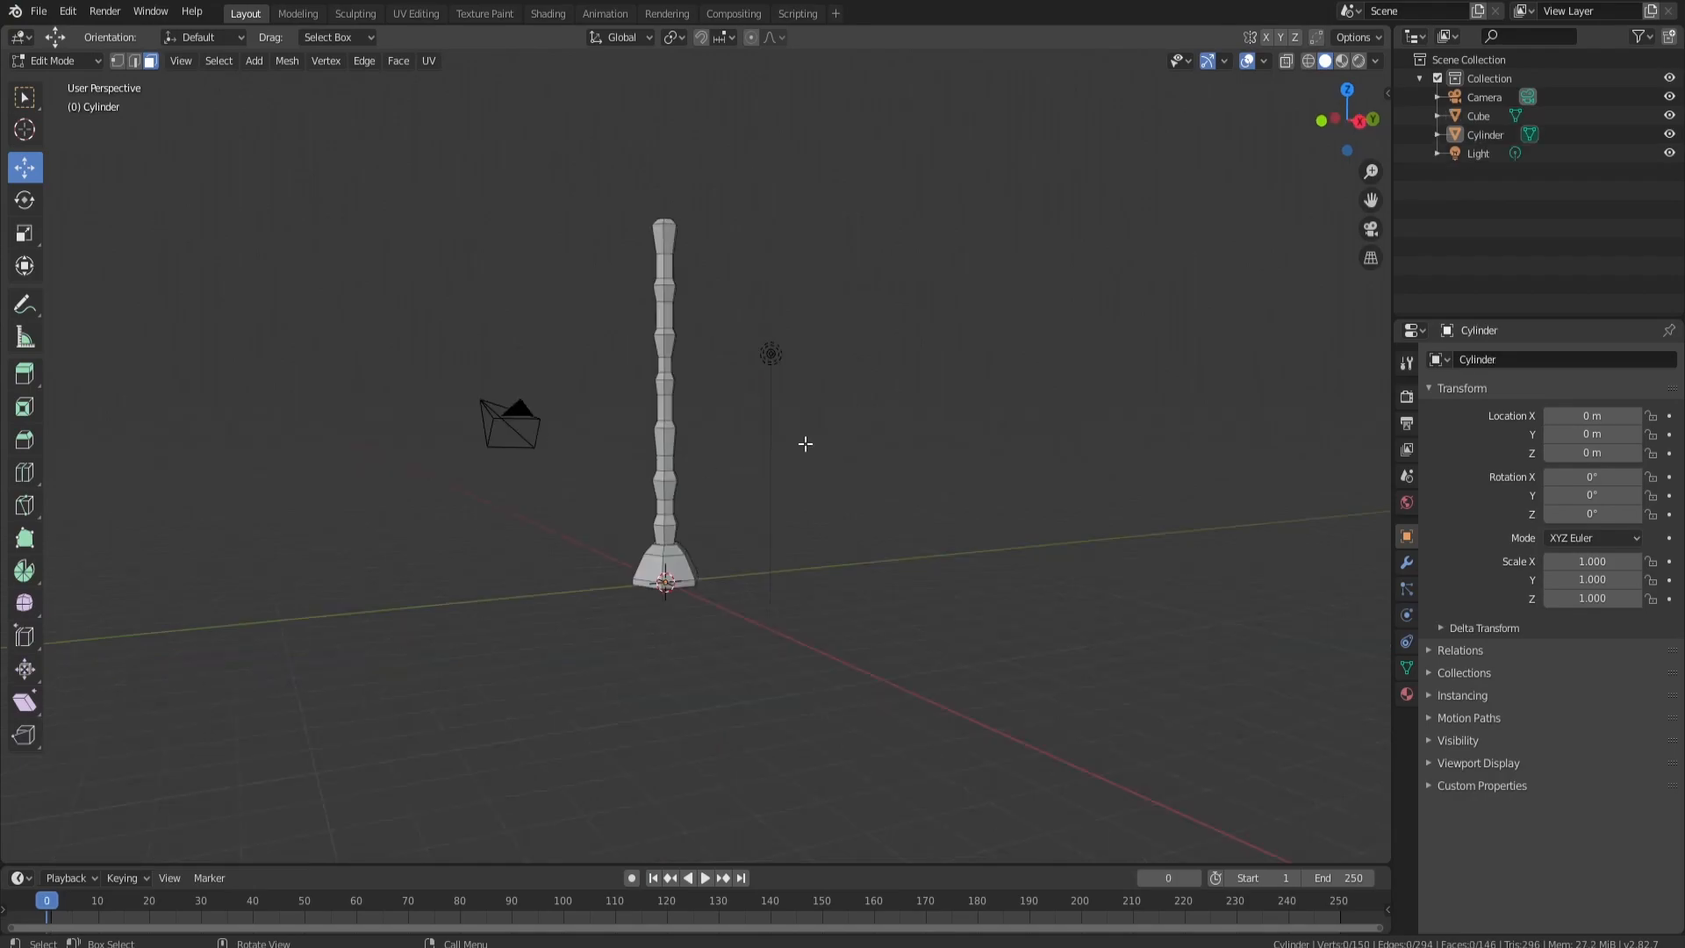
Step: Select the upper edge loop of the trunk's flared base and move it down about 0.11 m along Z
middle_drag(801, 444, 684, 406)
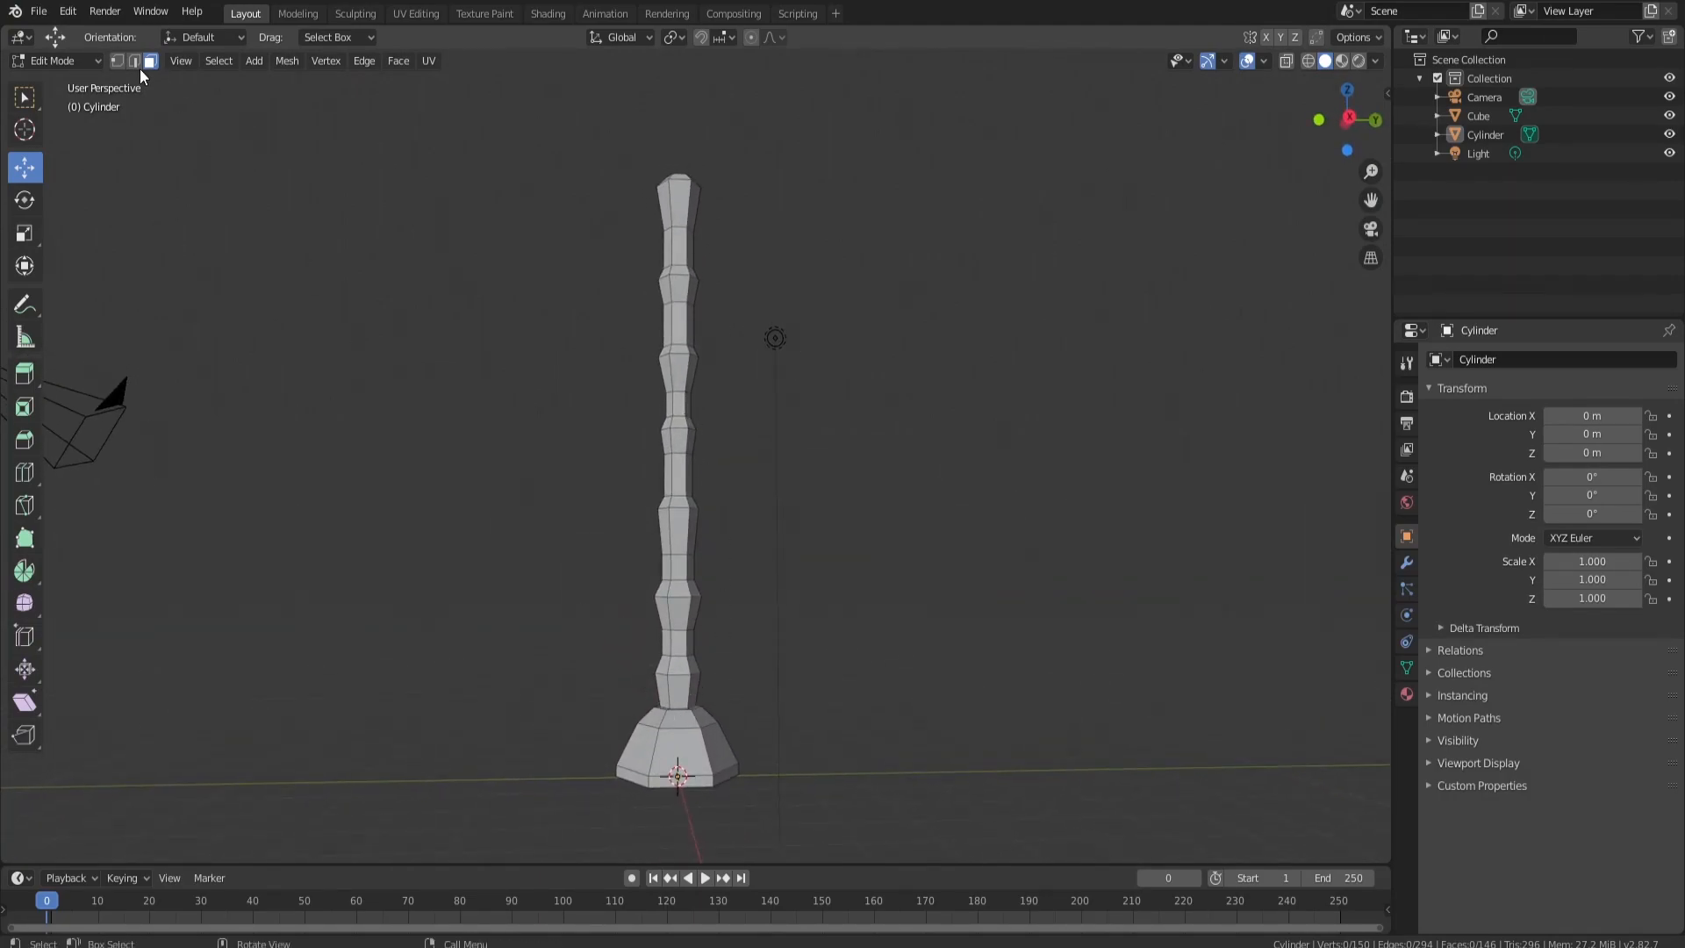
click(133, 60)
alt+click(683, 723)
alt+click(691, 774)
alt+click(683, 725)
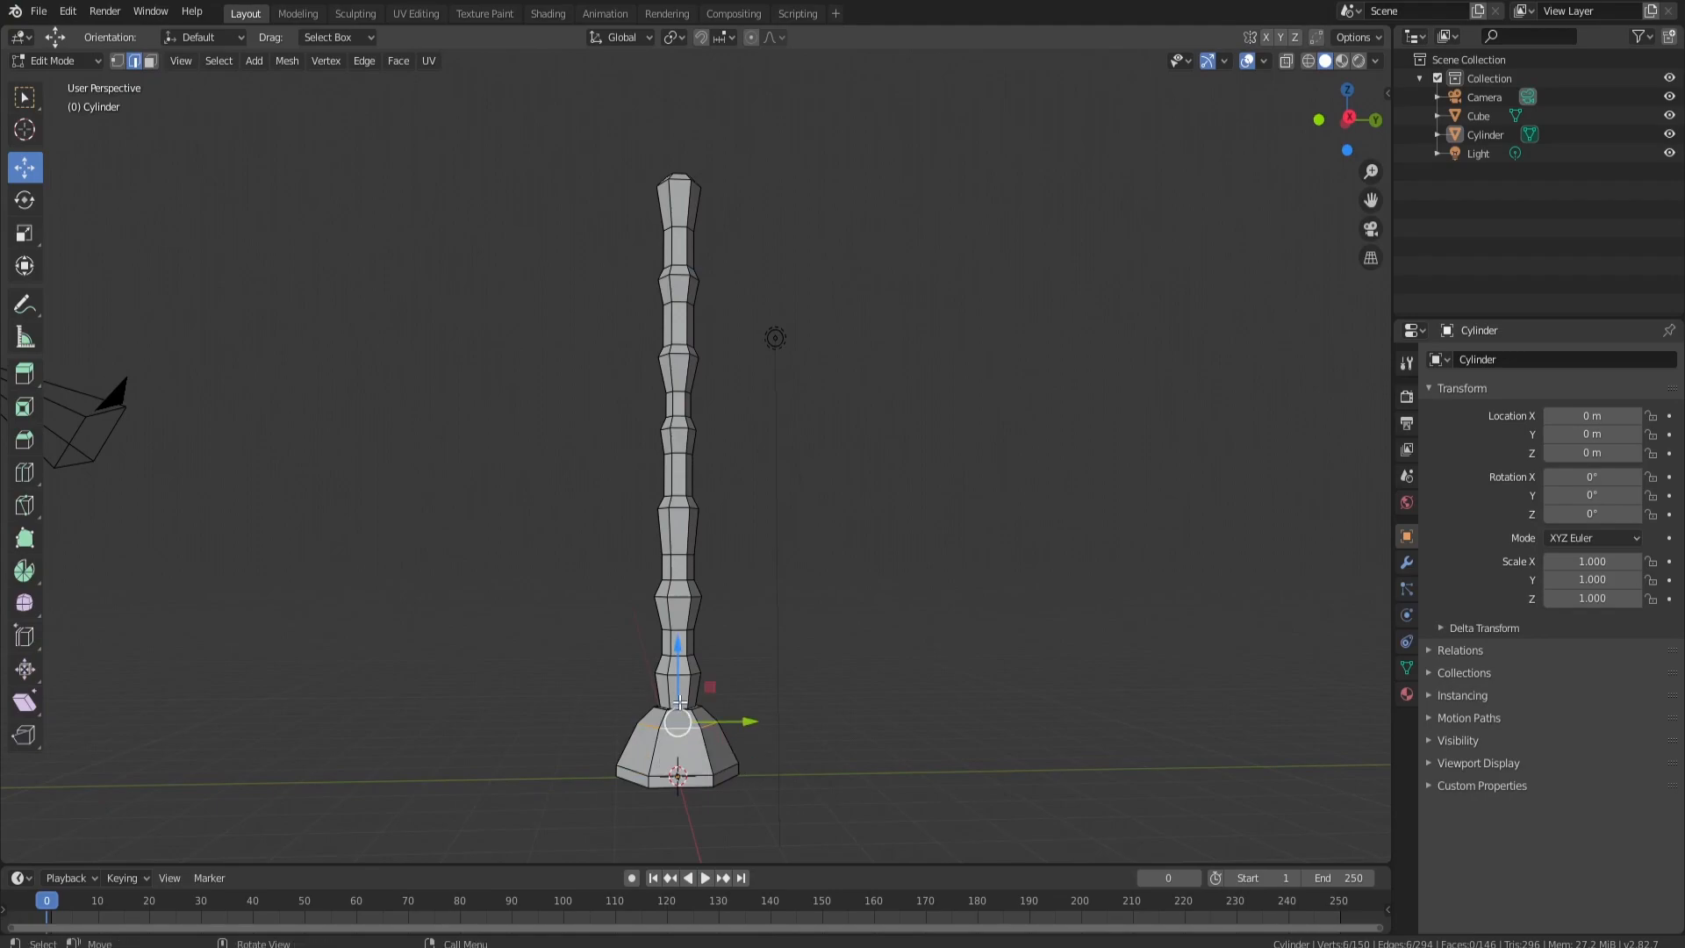
key(g)
key(z)
click(708, 757)
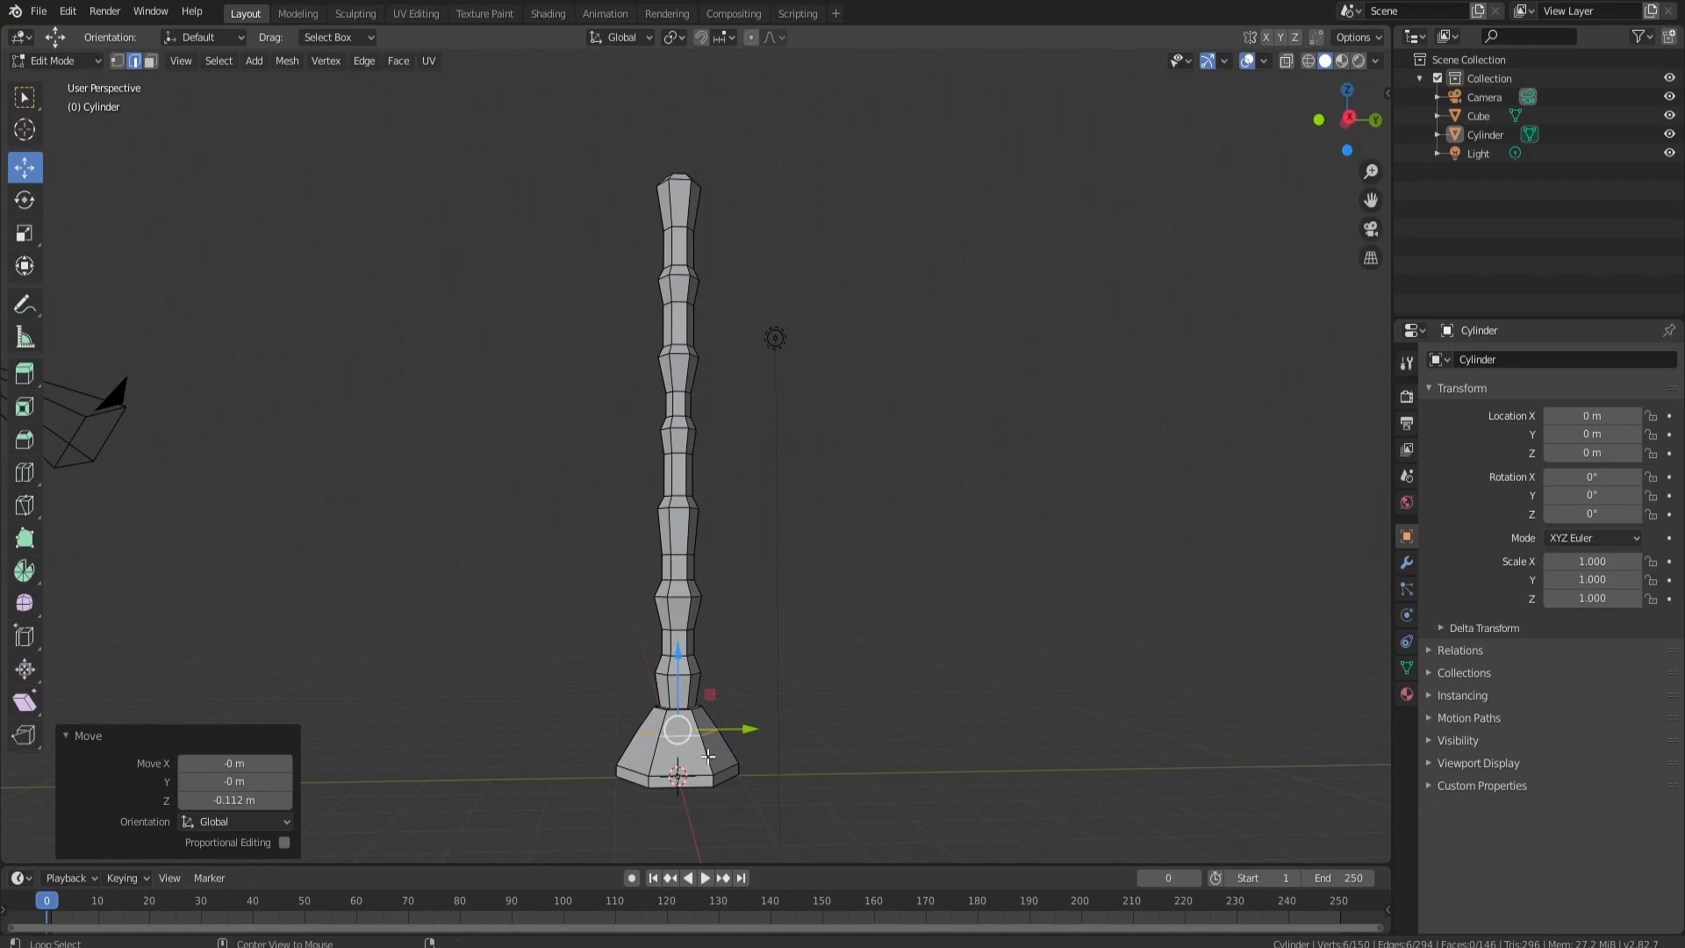
Step: Raise the base's lower edge loop about 0.25 m and its bottom rim loop about 0.29 m along Z
alt+click(700, 774)
key(g)
key(z)
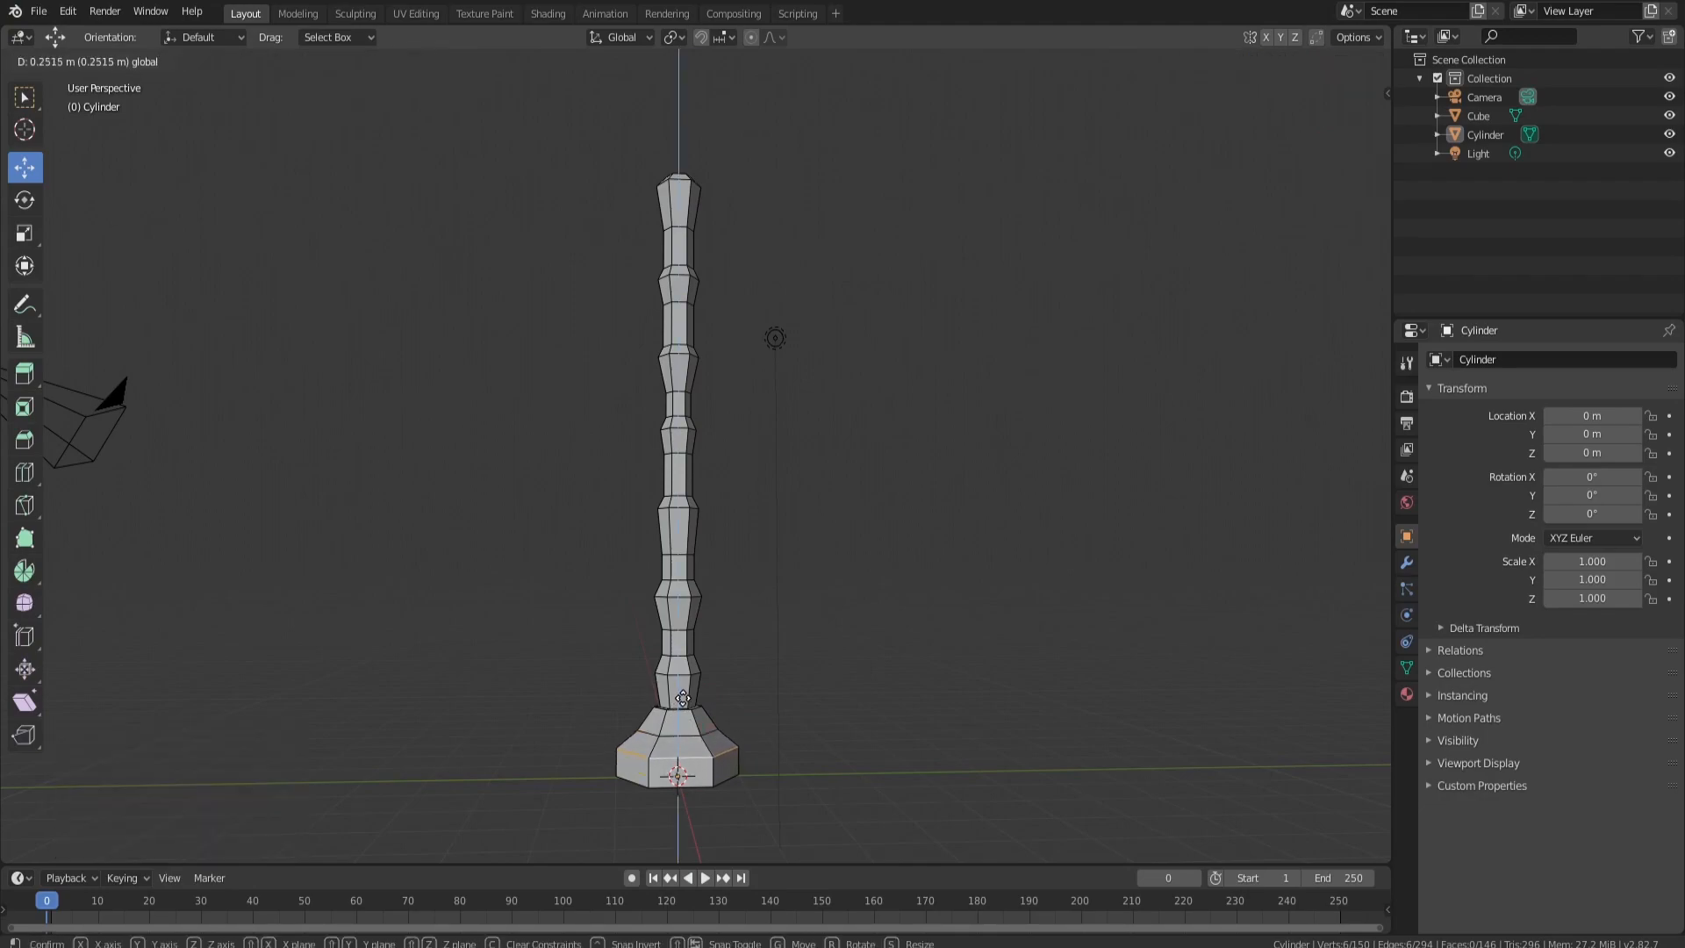
click(701, 772)
alt+click(699, 784)
key(g)
key(z)
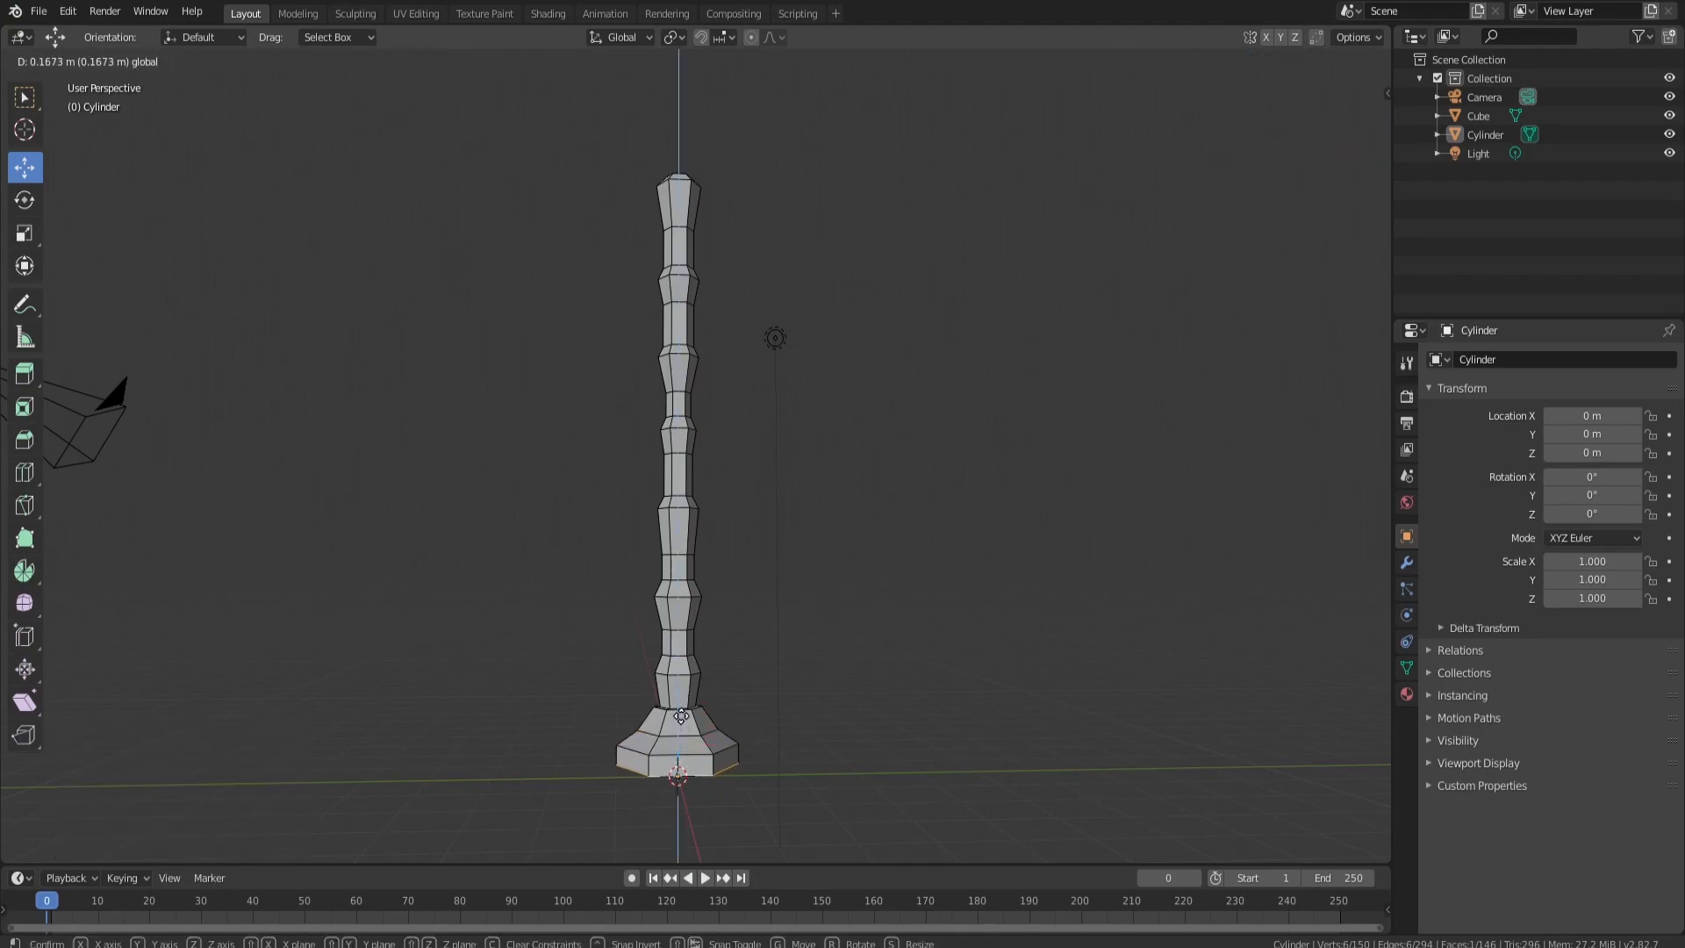
click(682, 707)
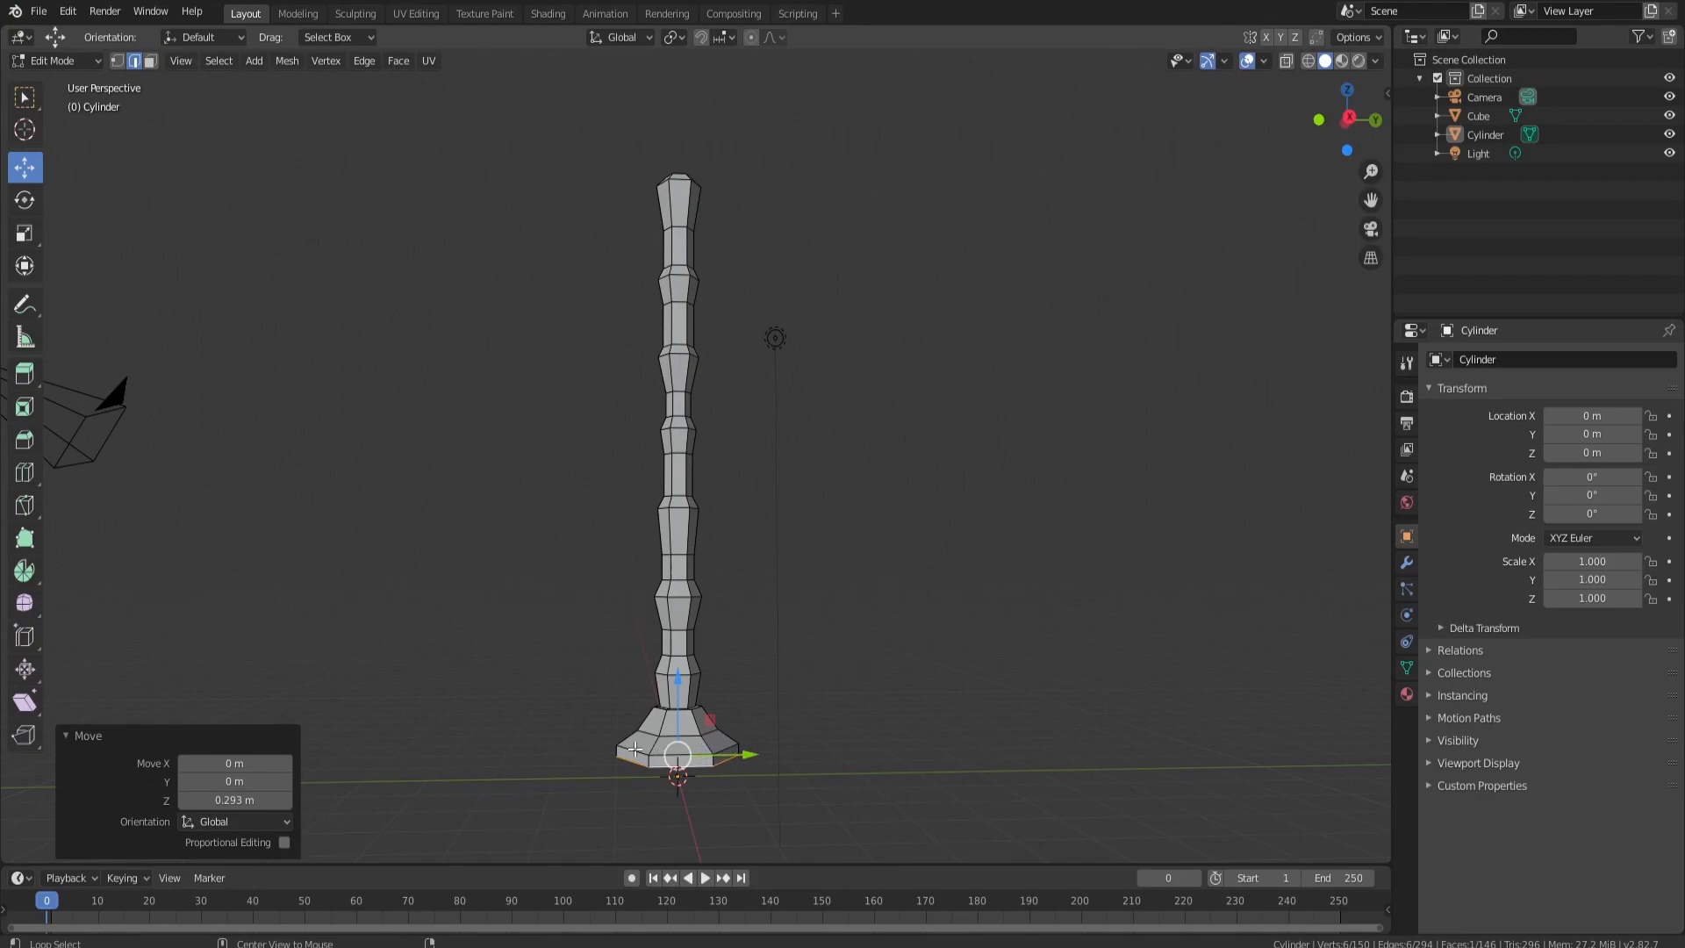
Step: Scale the base's lower edge loop to about 0.79 and its bottom rim loop to about 0.79 to round the base
key(s)
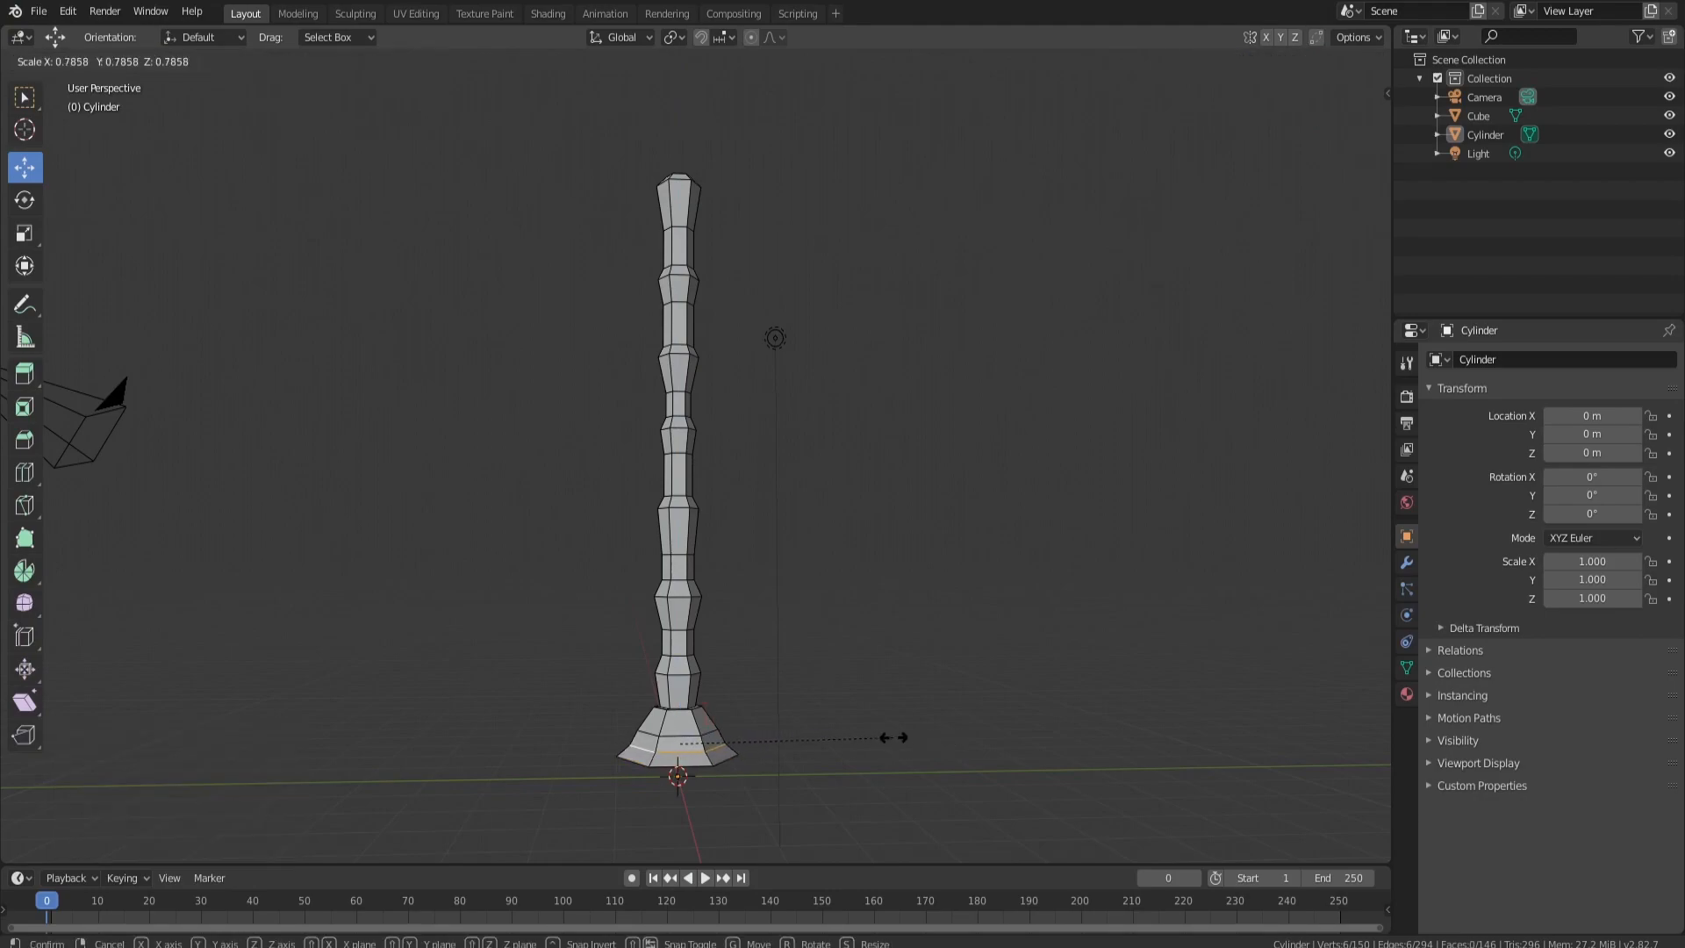
click(889, 737)
key(z)
click(848, 761)
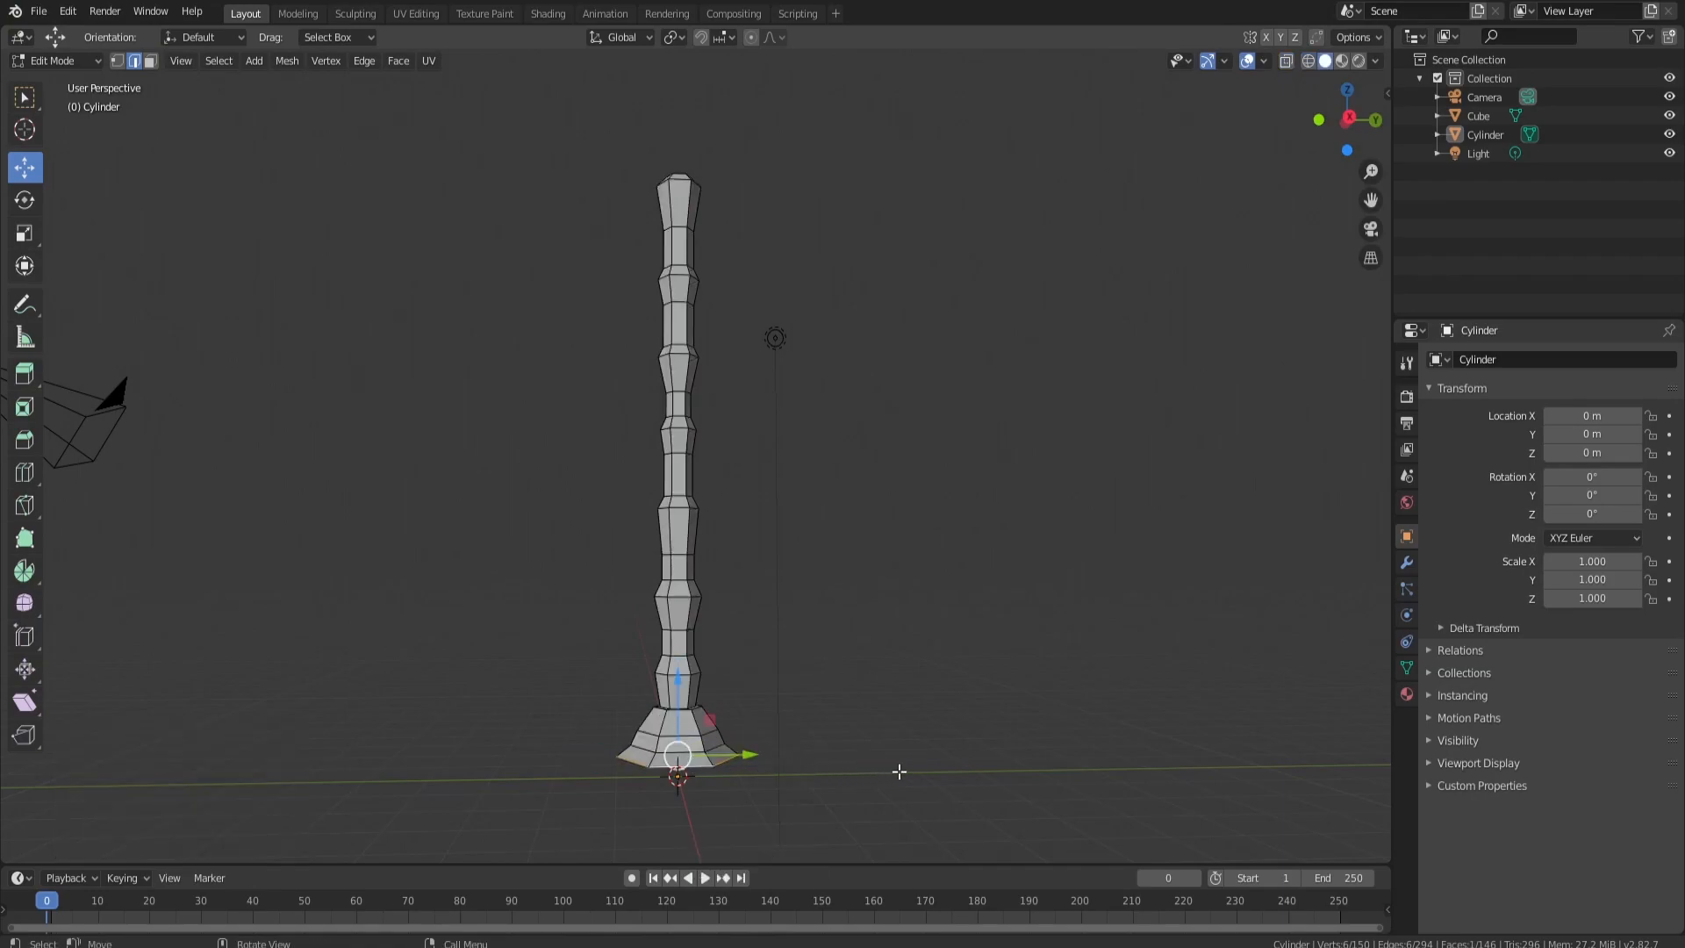
key(s)
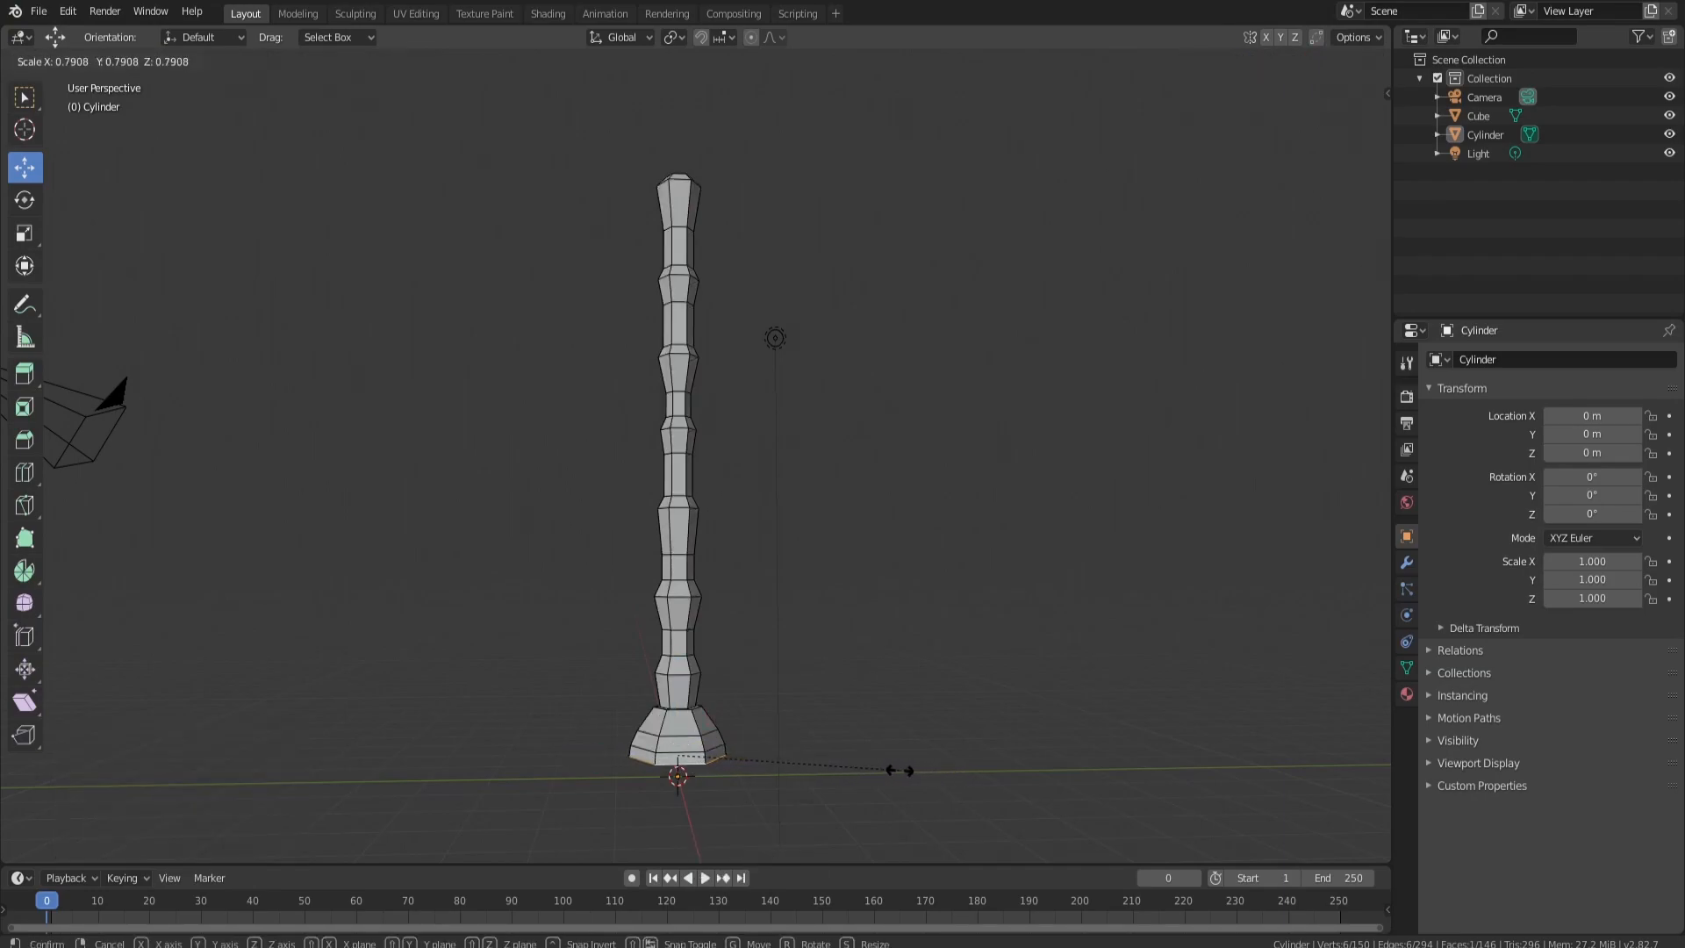
click(899, 771)
Step: Deselect all of the trunk's edges and return to Object Mode
middle_drag(768, 347, 732, 414)
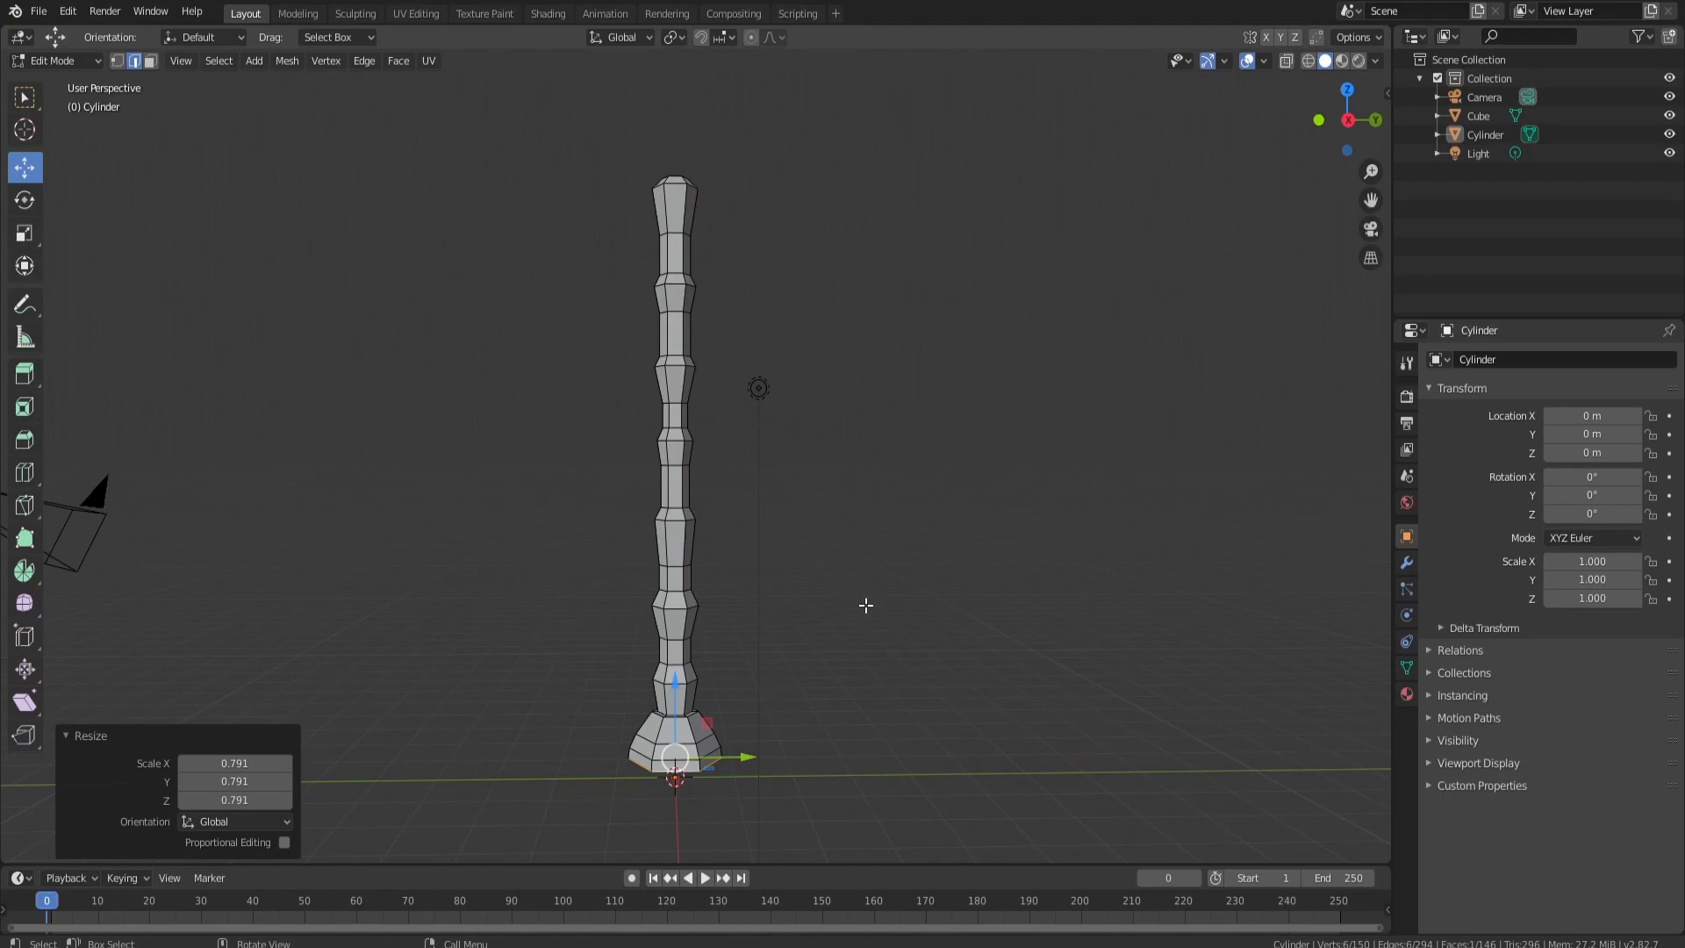
scroll(865, 605, down, 2)
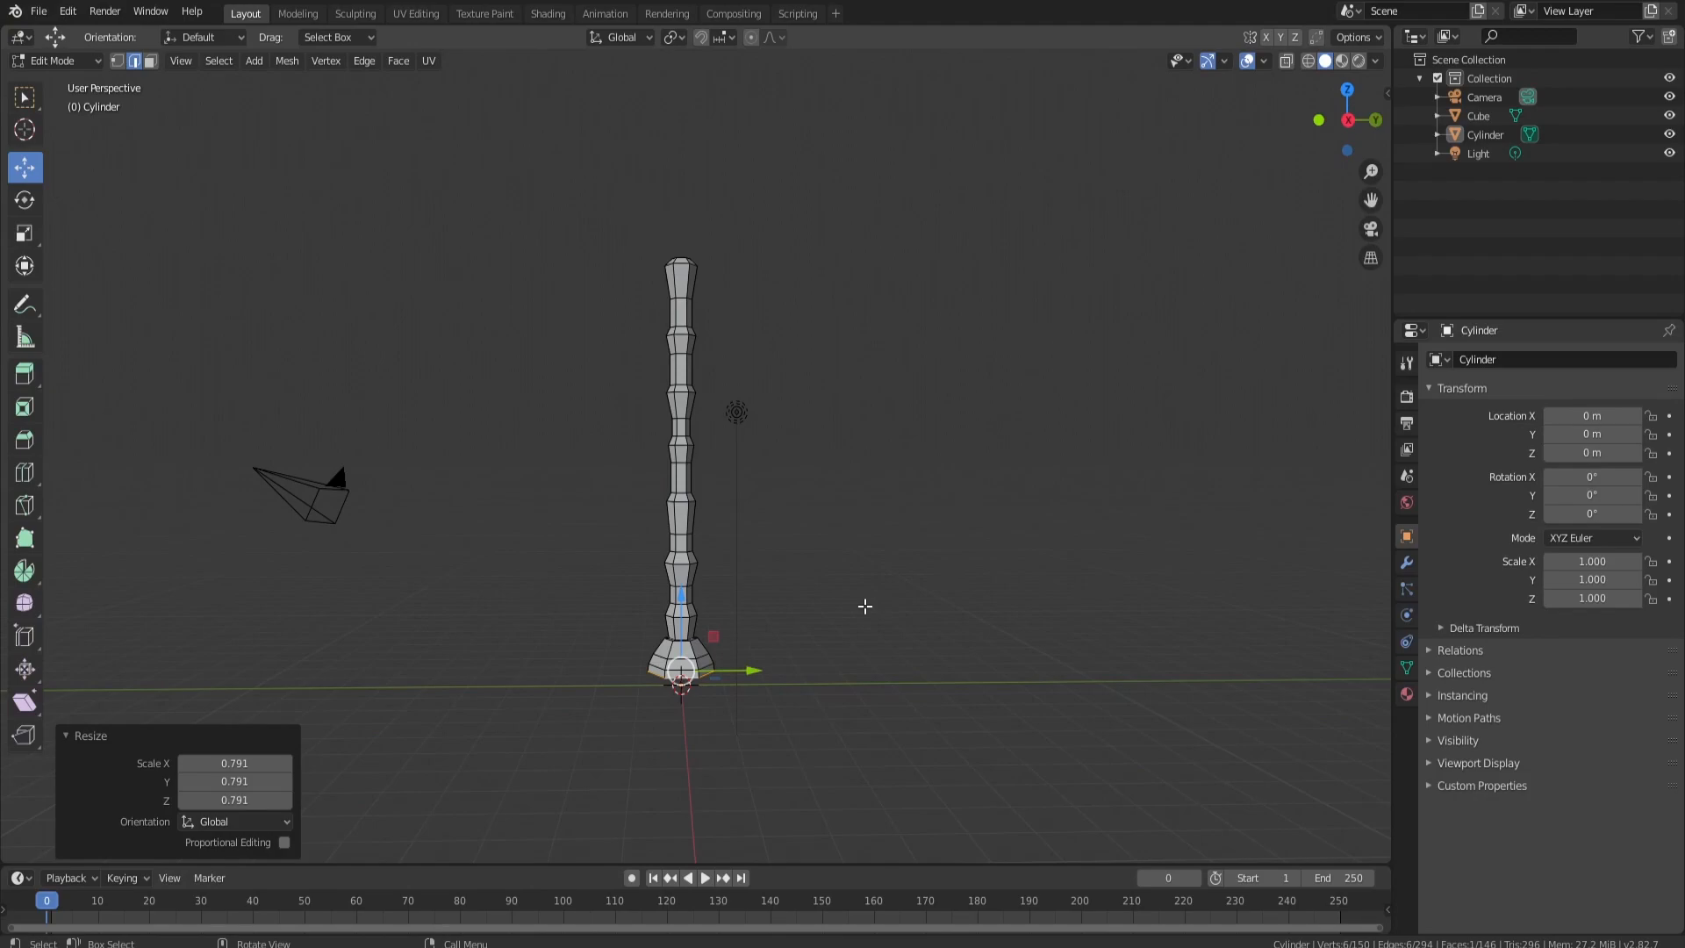
key(alt+a)
key(Tab)
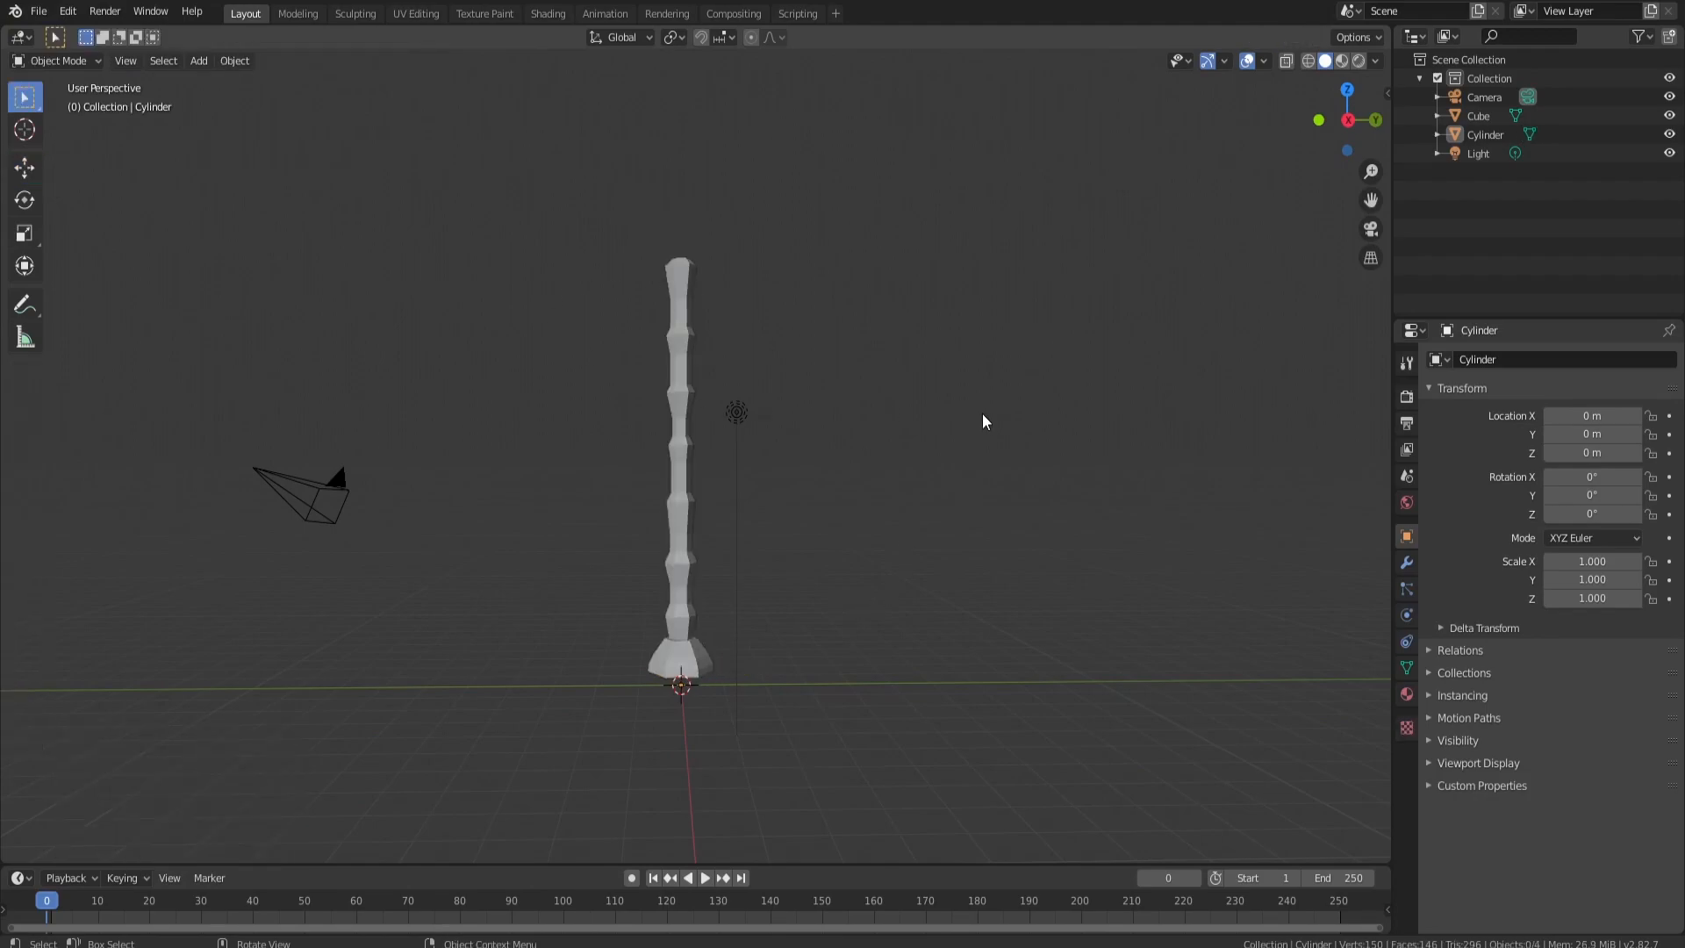
Step: Add a six-sided cylinder with 1 m radius and 2 m depth and move it about -4.23 m along Y, beside the trunk
key(shift+a)
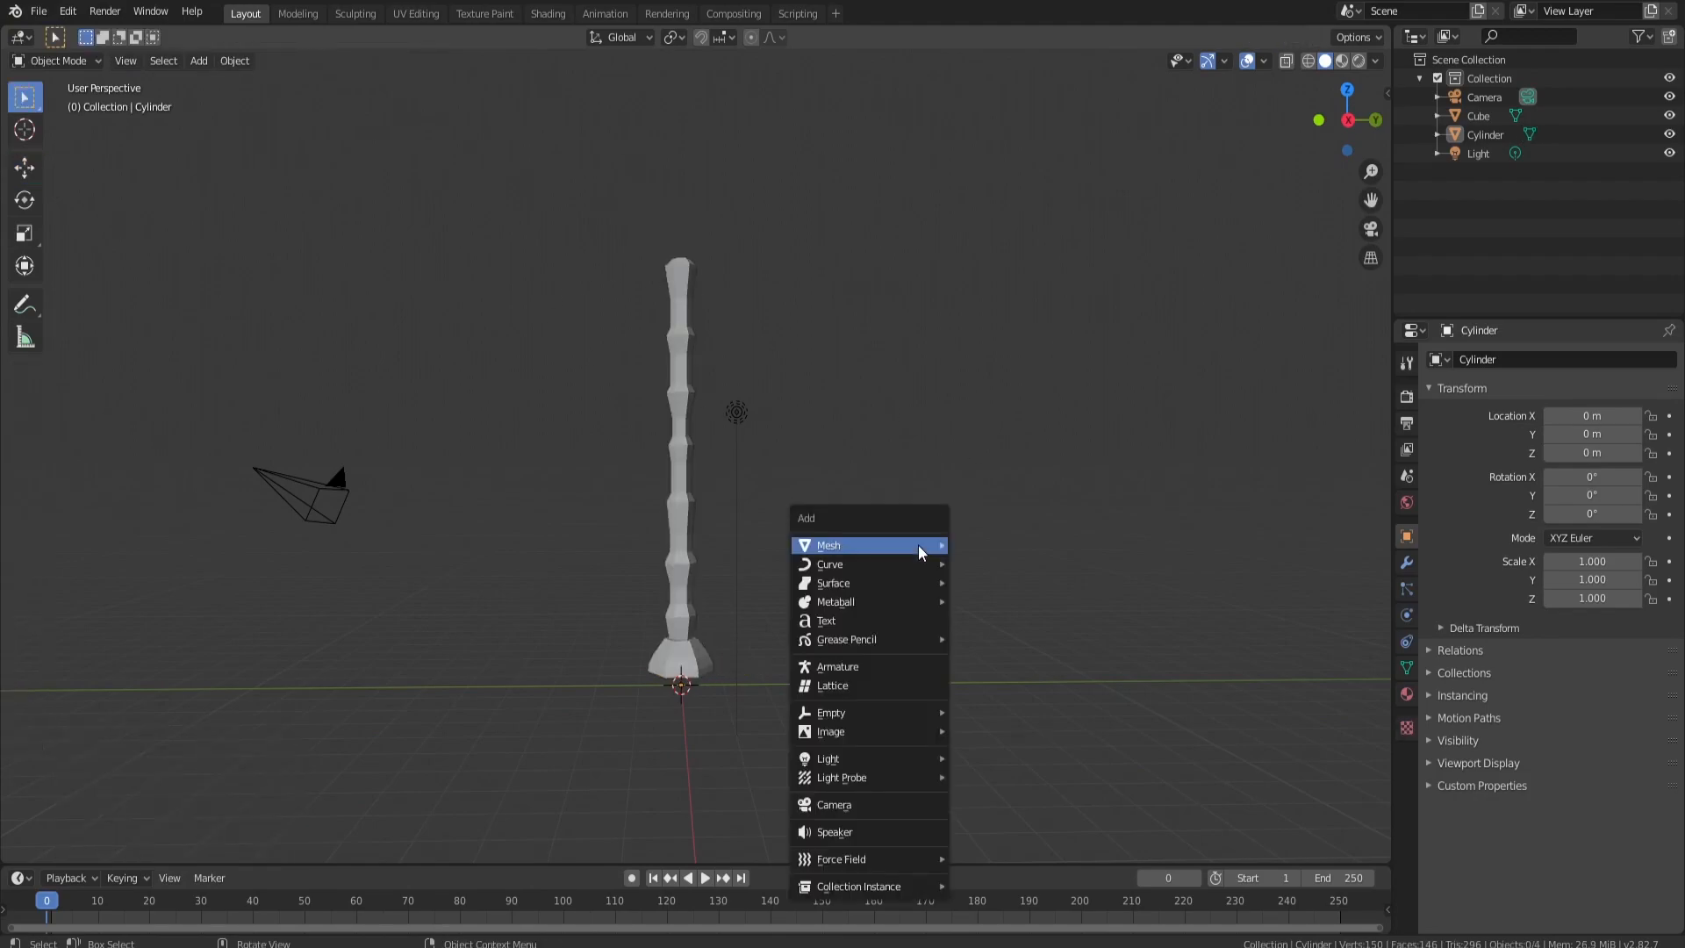
mouse_move(921, 553)
click(1006, 640)
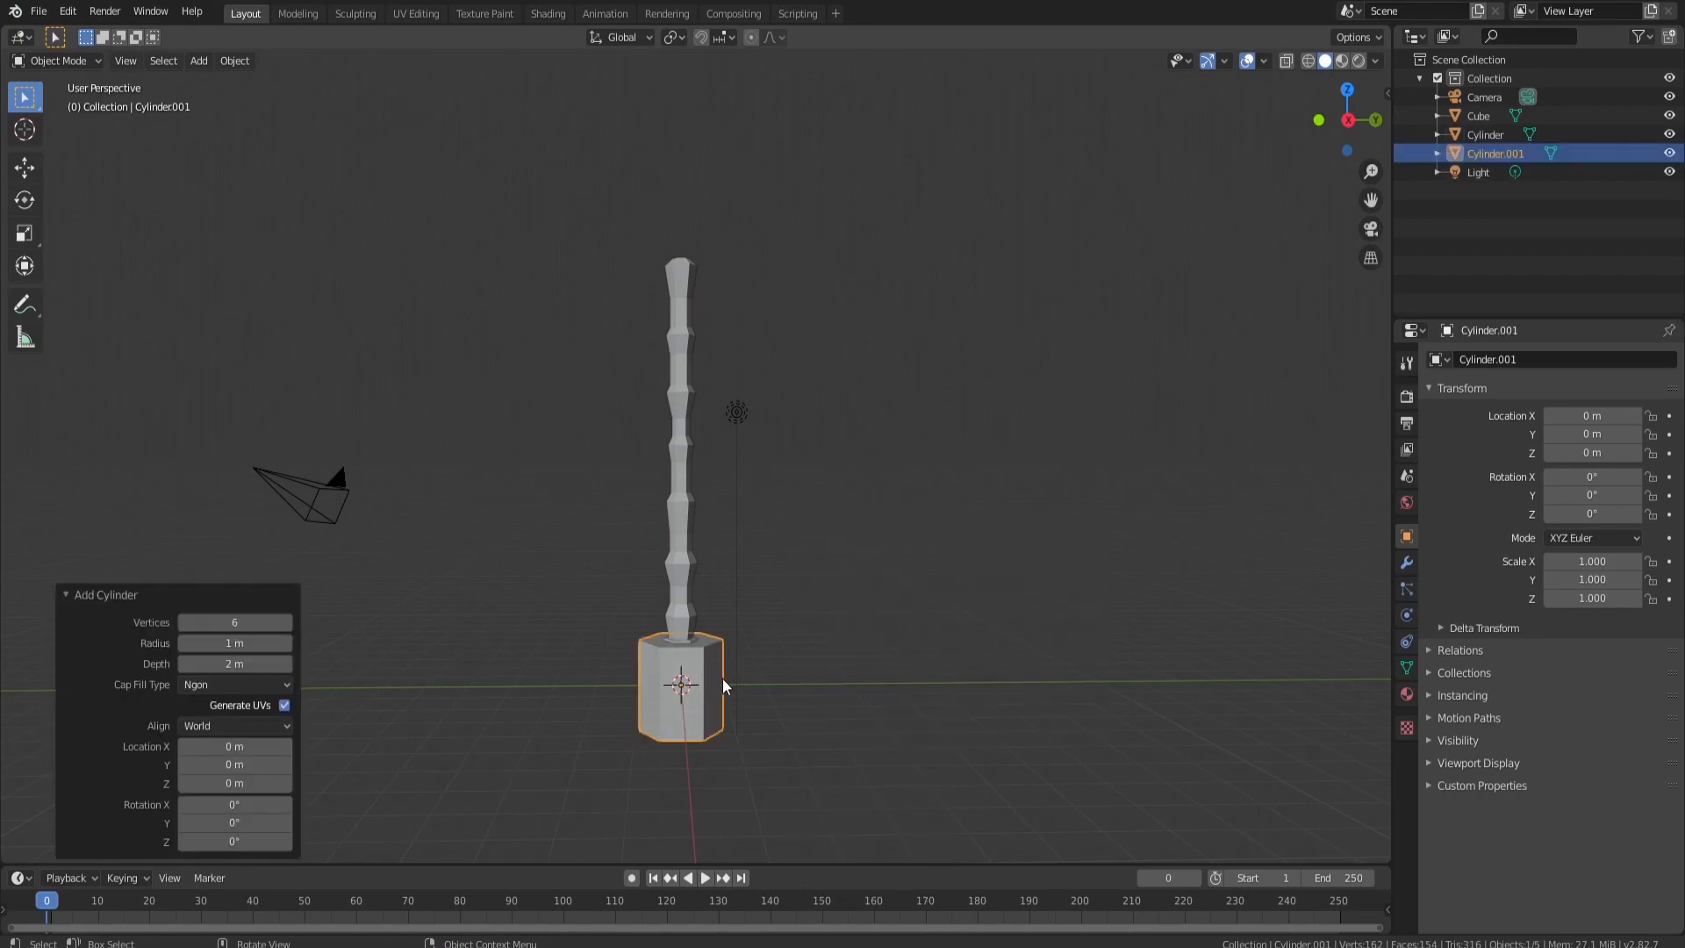
key(shift+space)
key(g)
drag(741, 696, 562, 696)
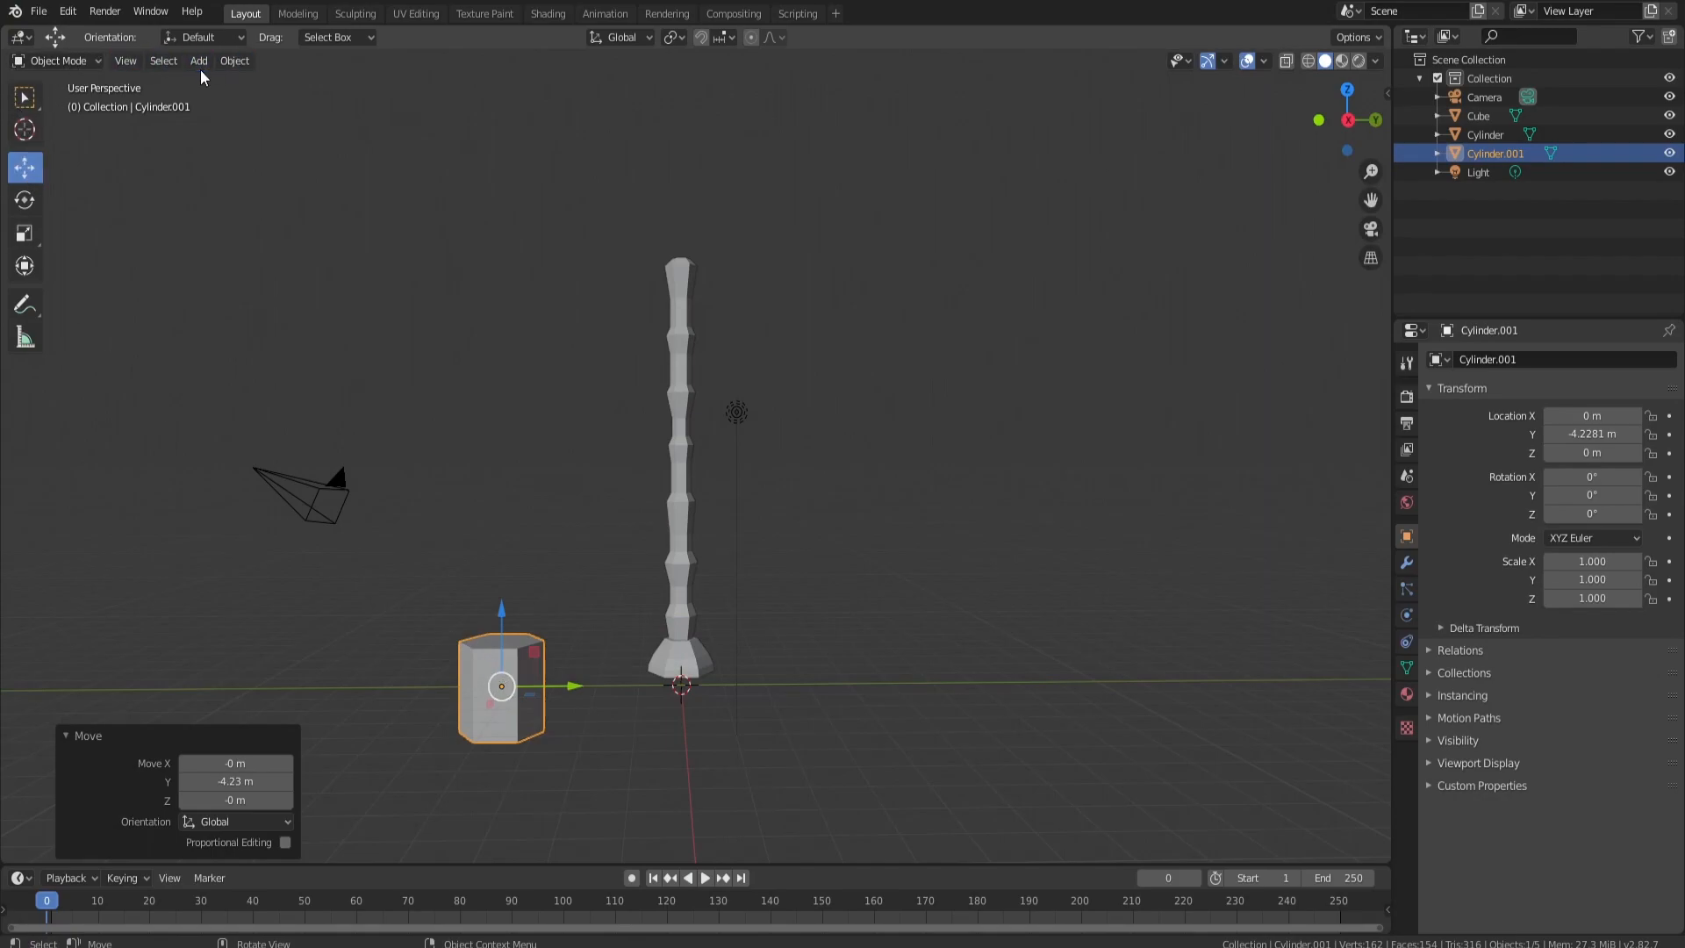
Step: Scale the new cylinder's mesh to about 0.43, and widen its top face by a factor of about 1.43
key(Tab)
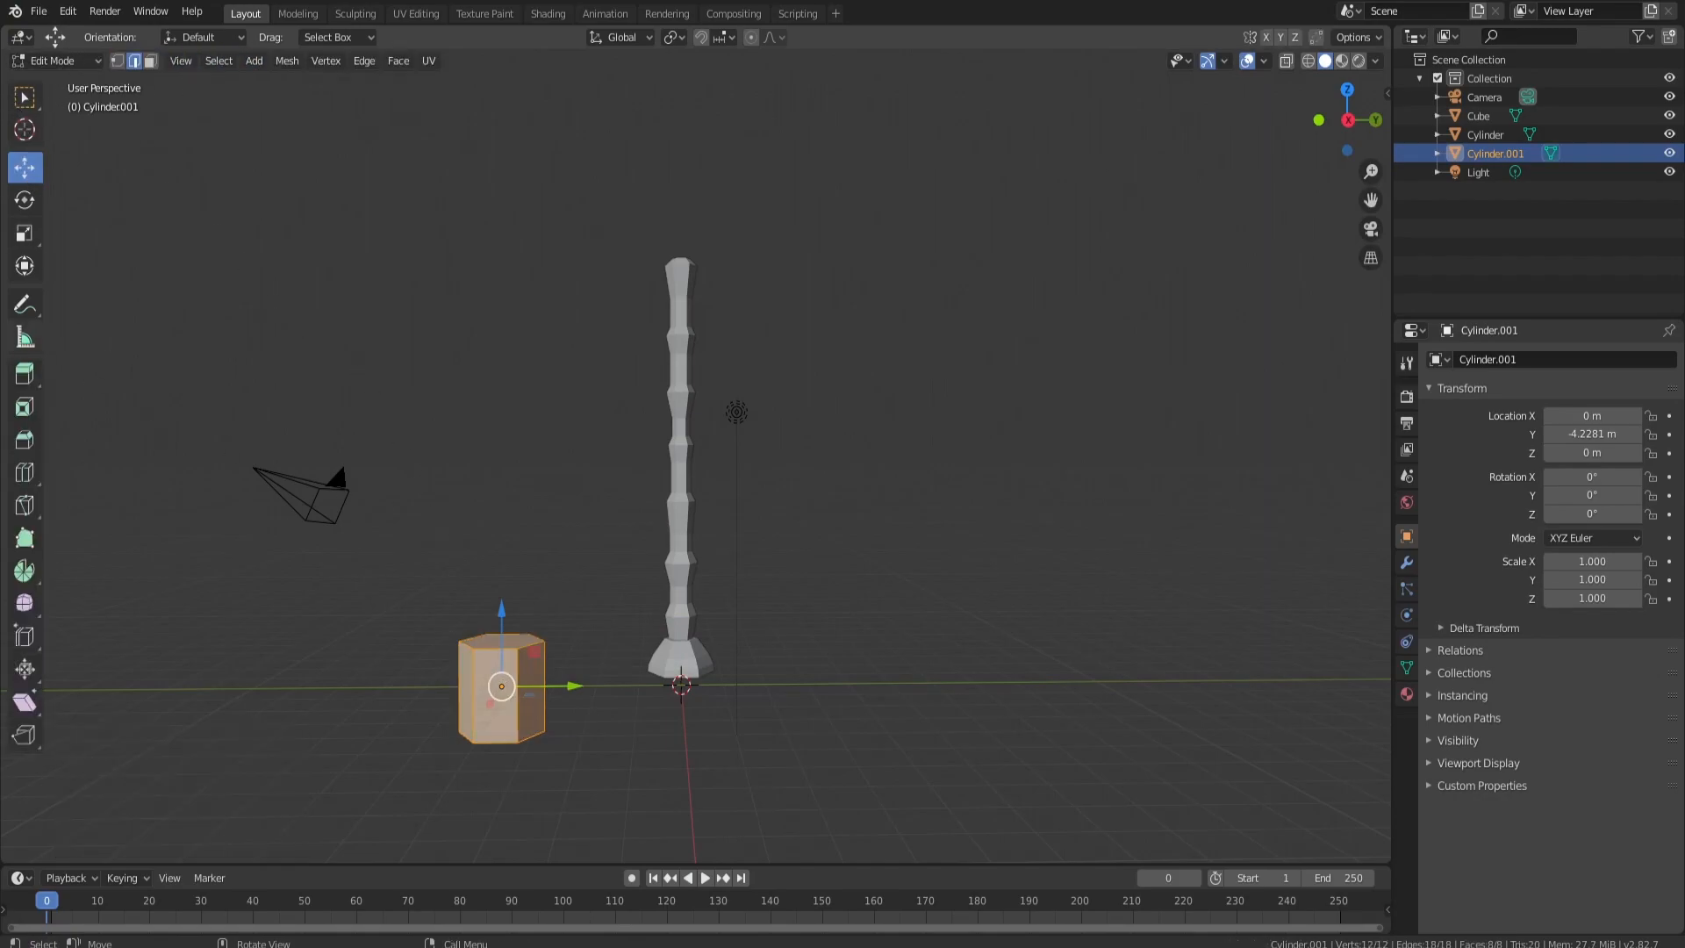
key(3)
scroll(291, 444, up, 2)
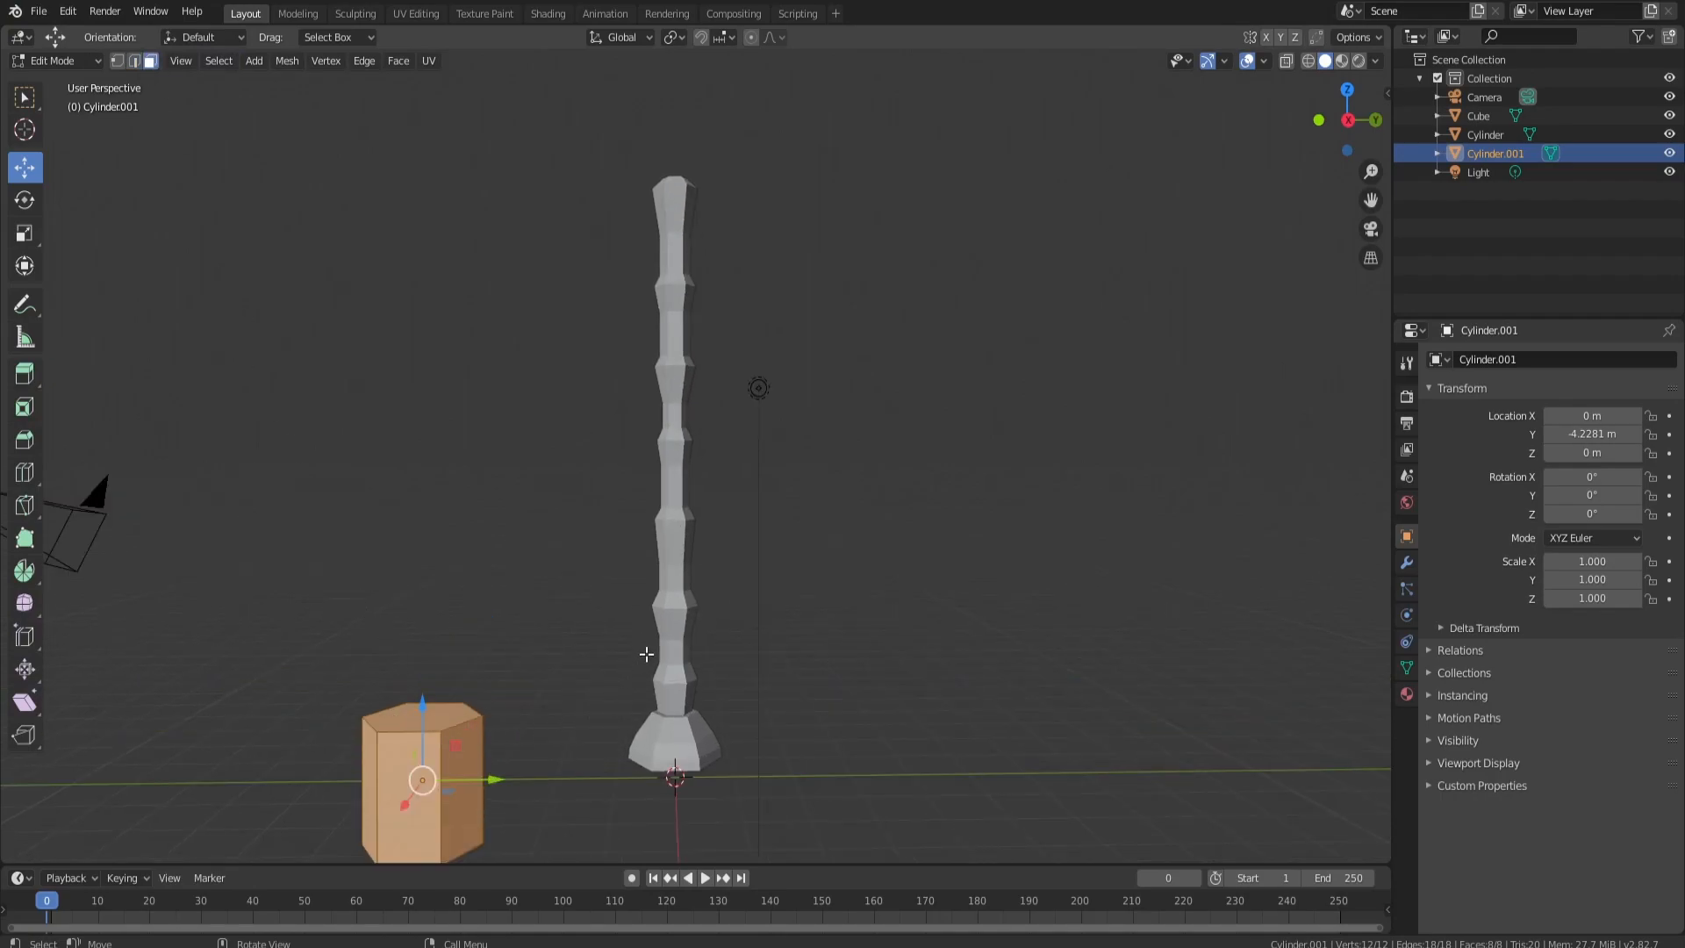
key(s)
click(507, 706)
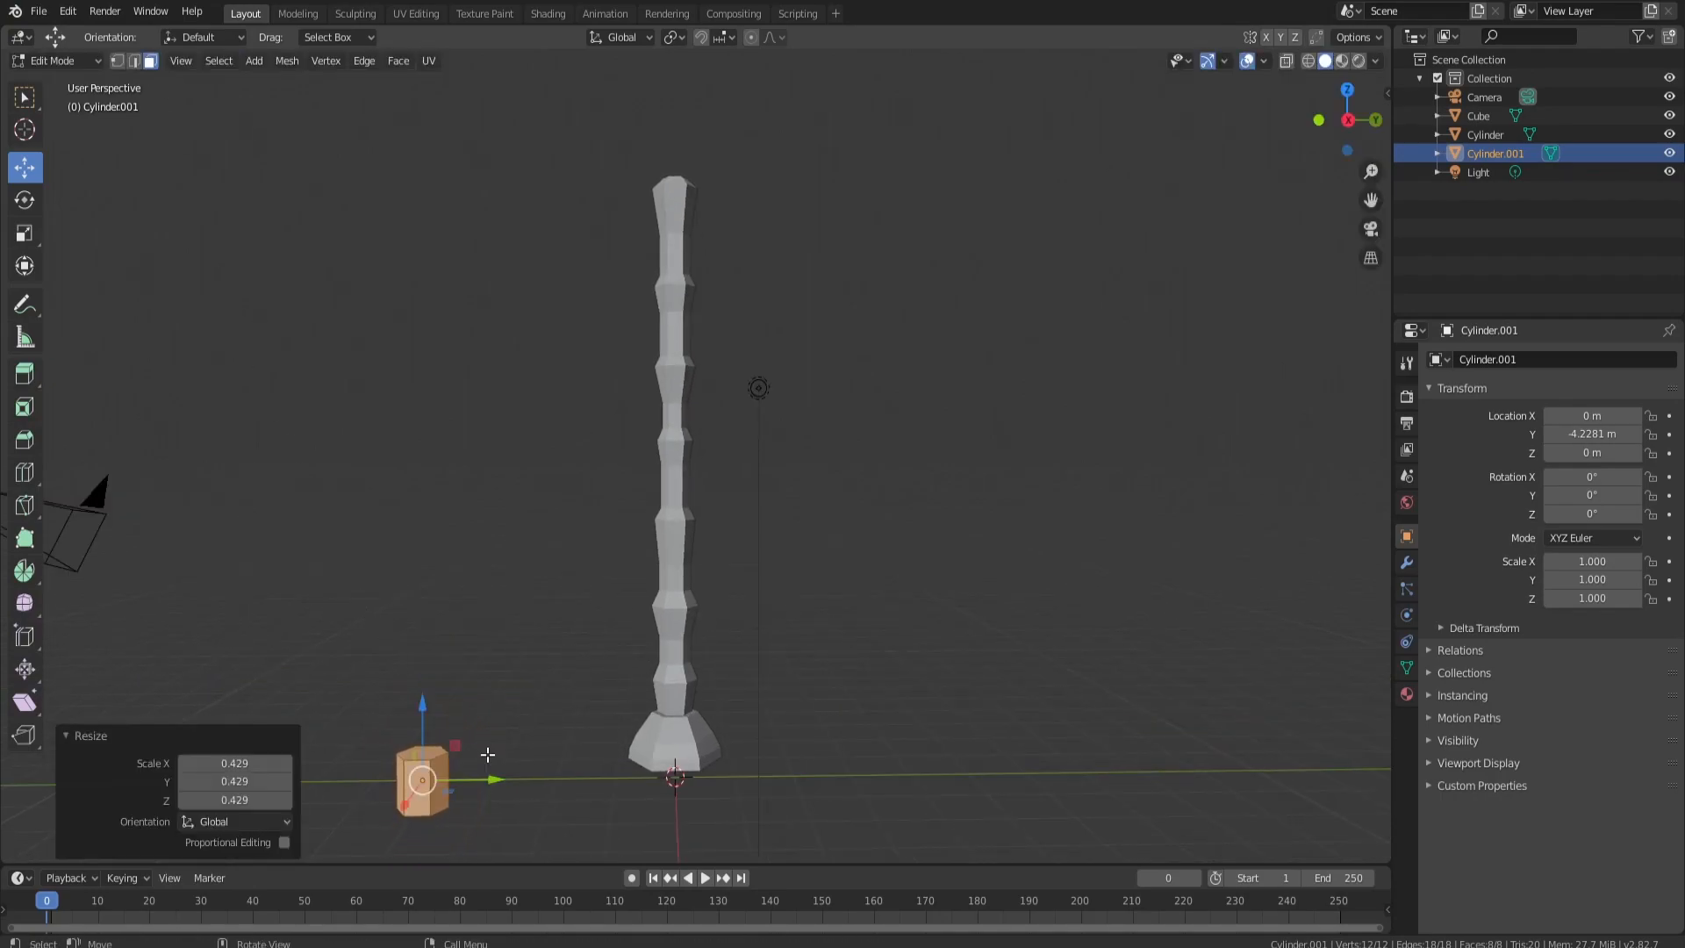
click(423, 753)
key(s)
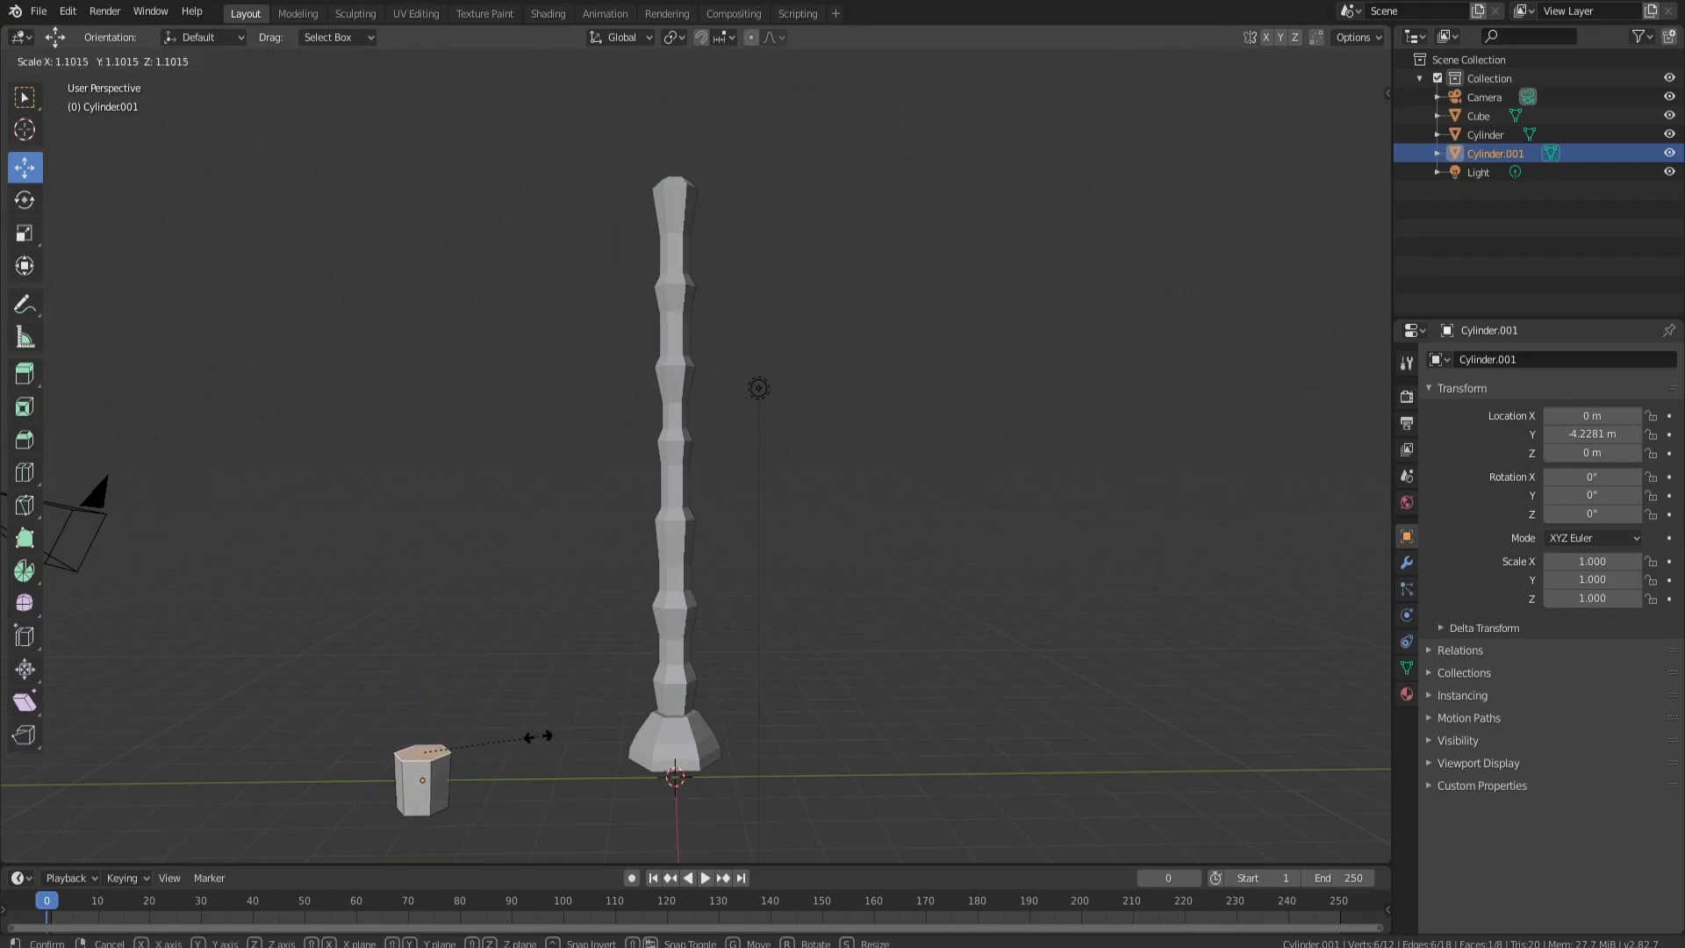
click(572, 737)
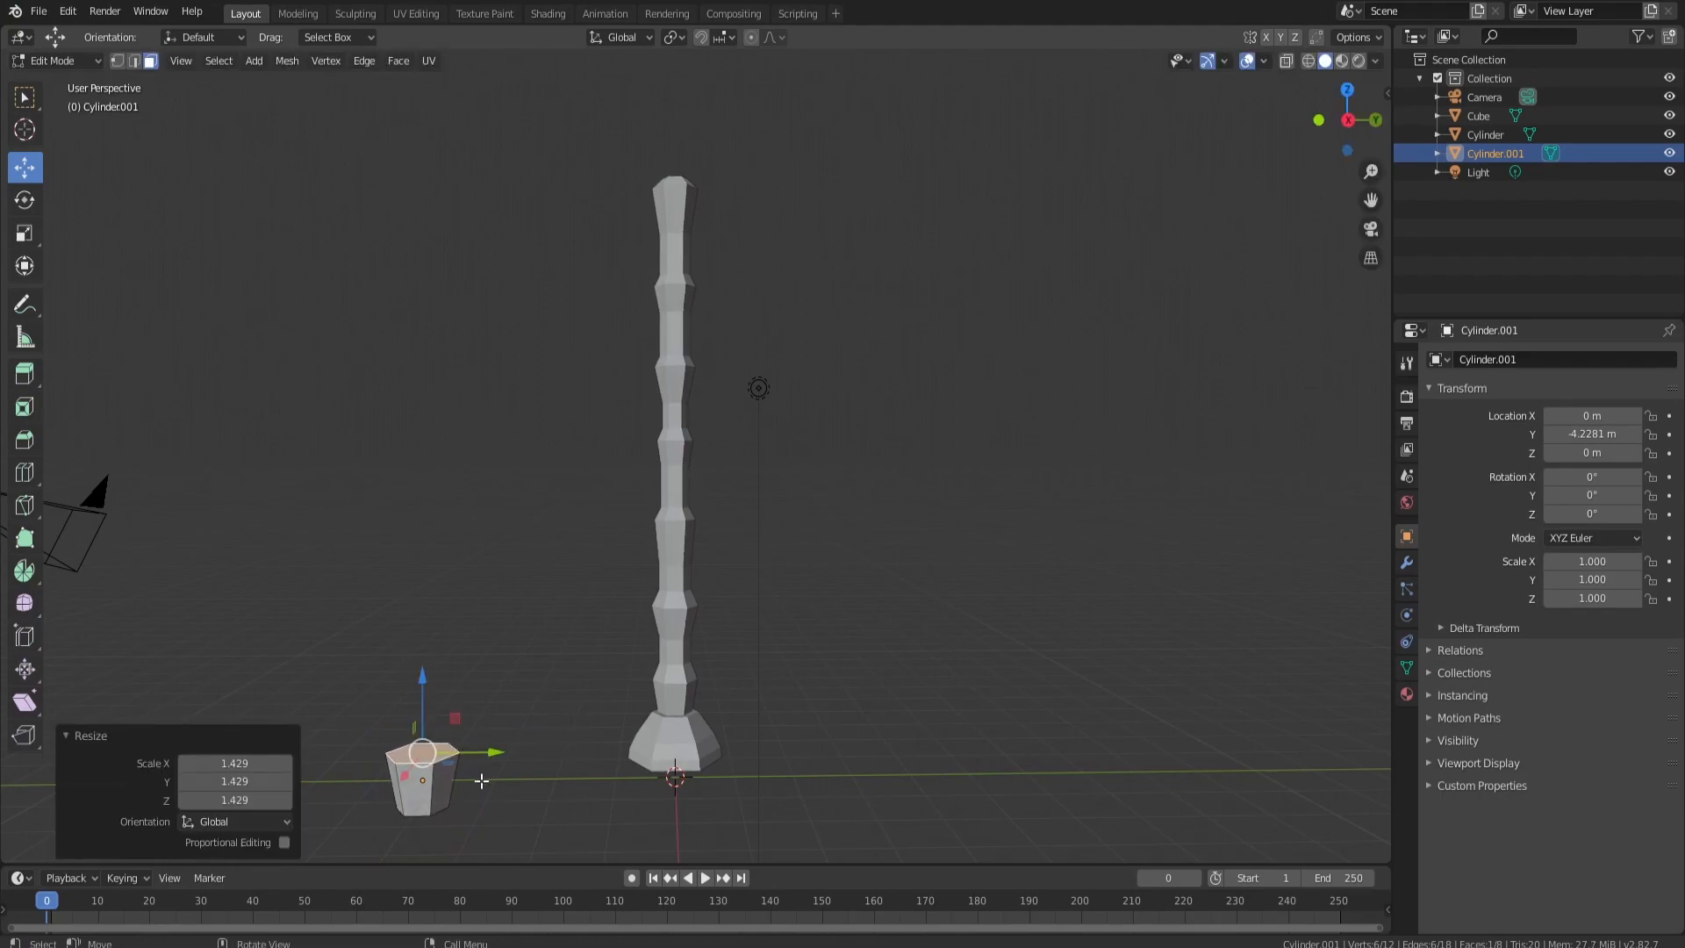
Step: Duplicate the tapered segment, raise the copy about 0.79 m along Z, and scale it to about 0.89
key(l)
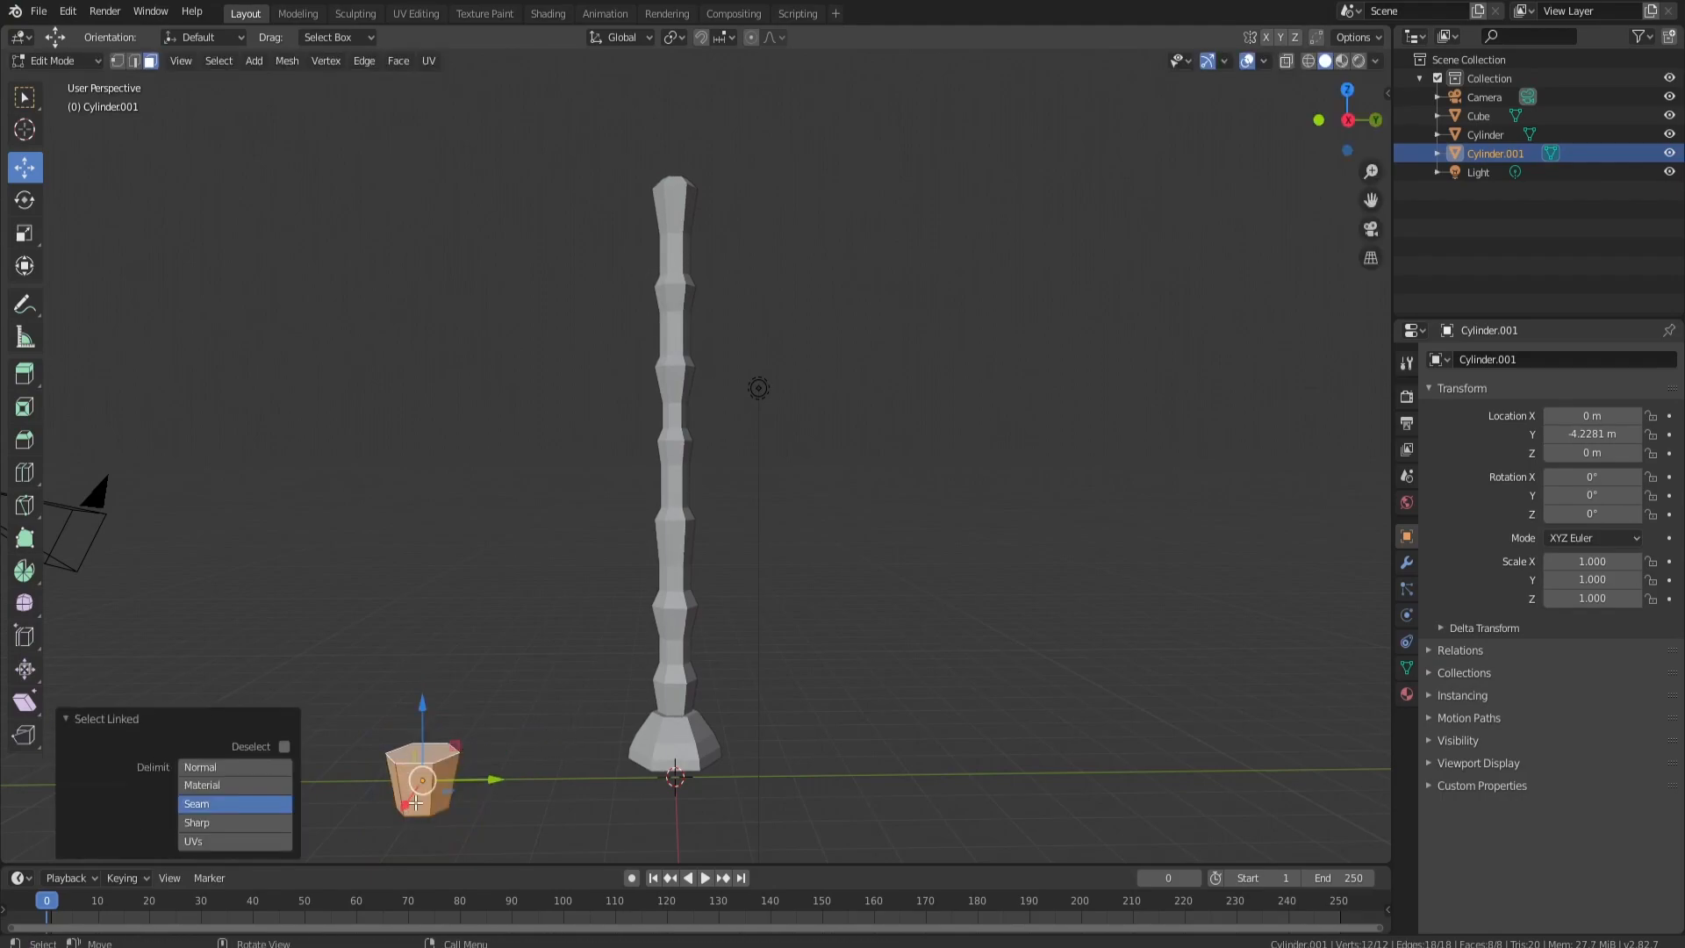
key(g)
right_click(426, 791)
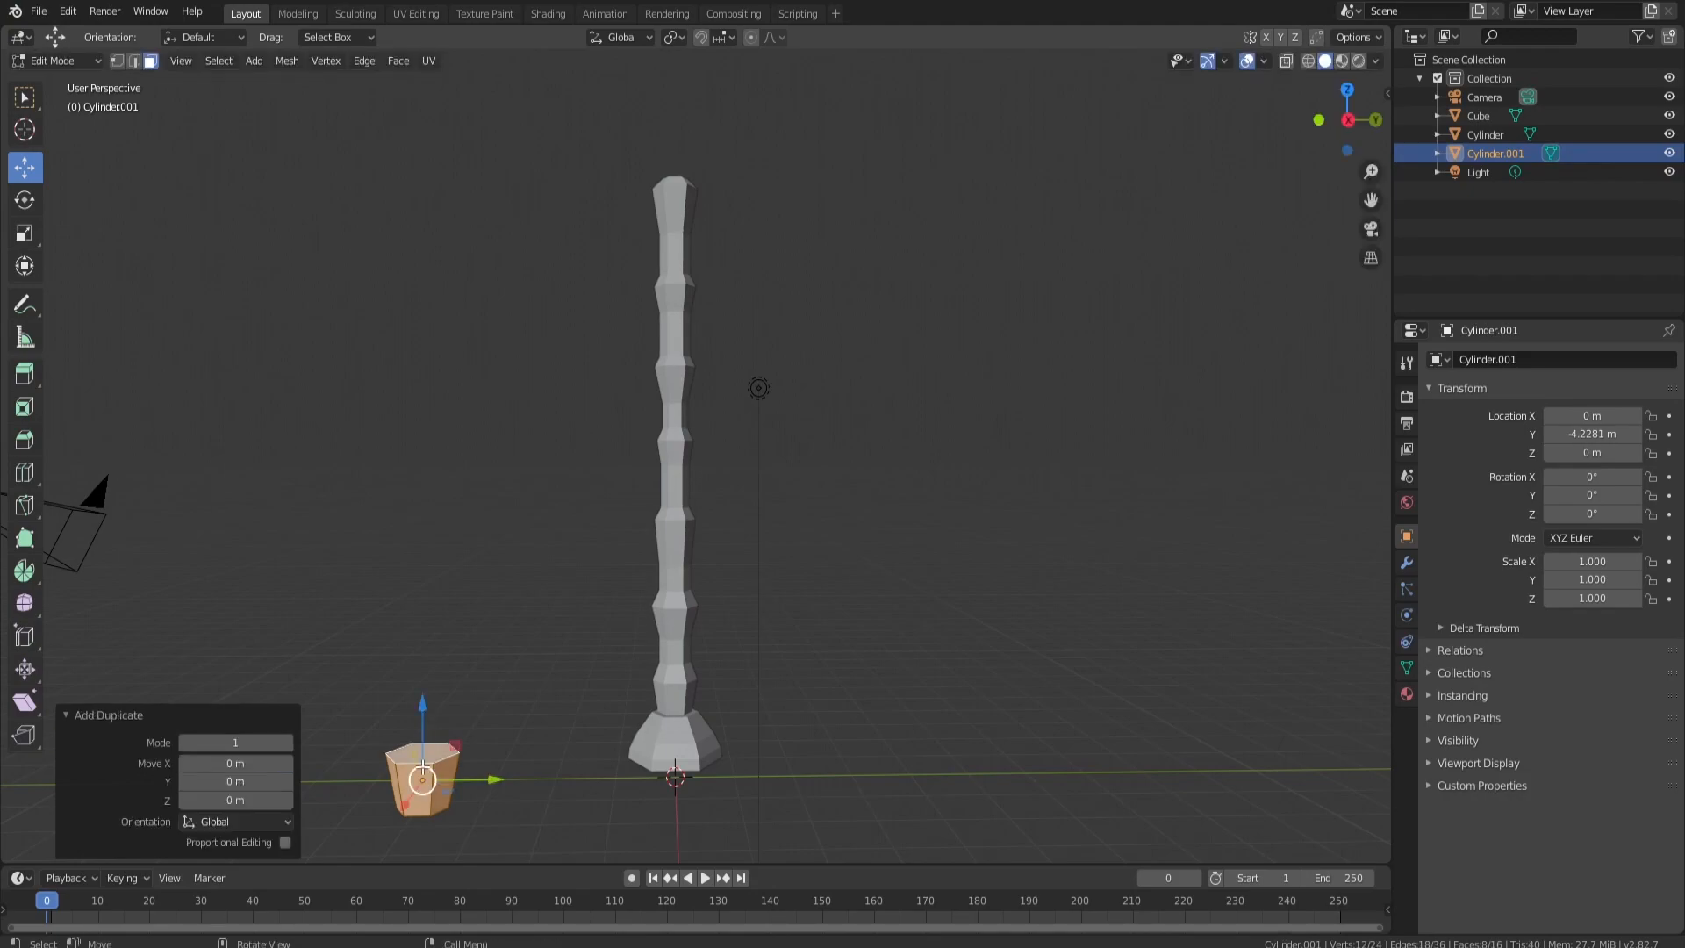
drag(422, 740, 423, 690)
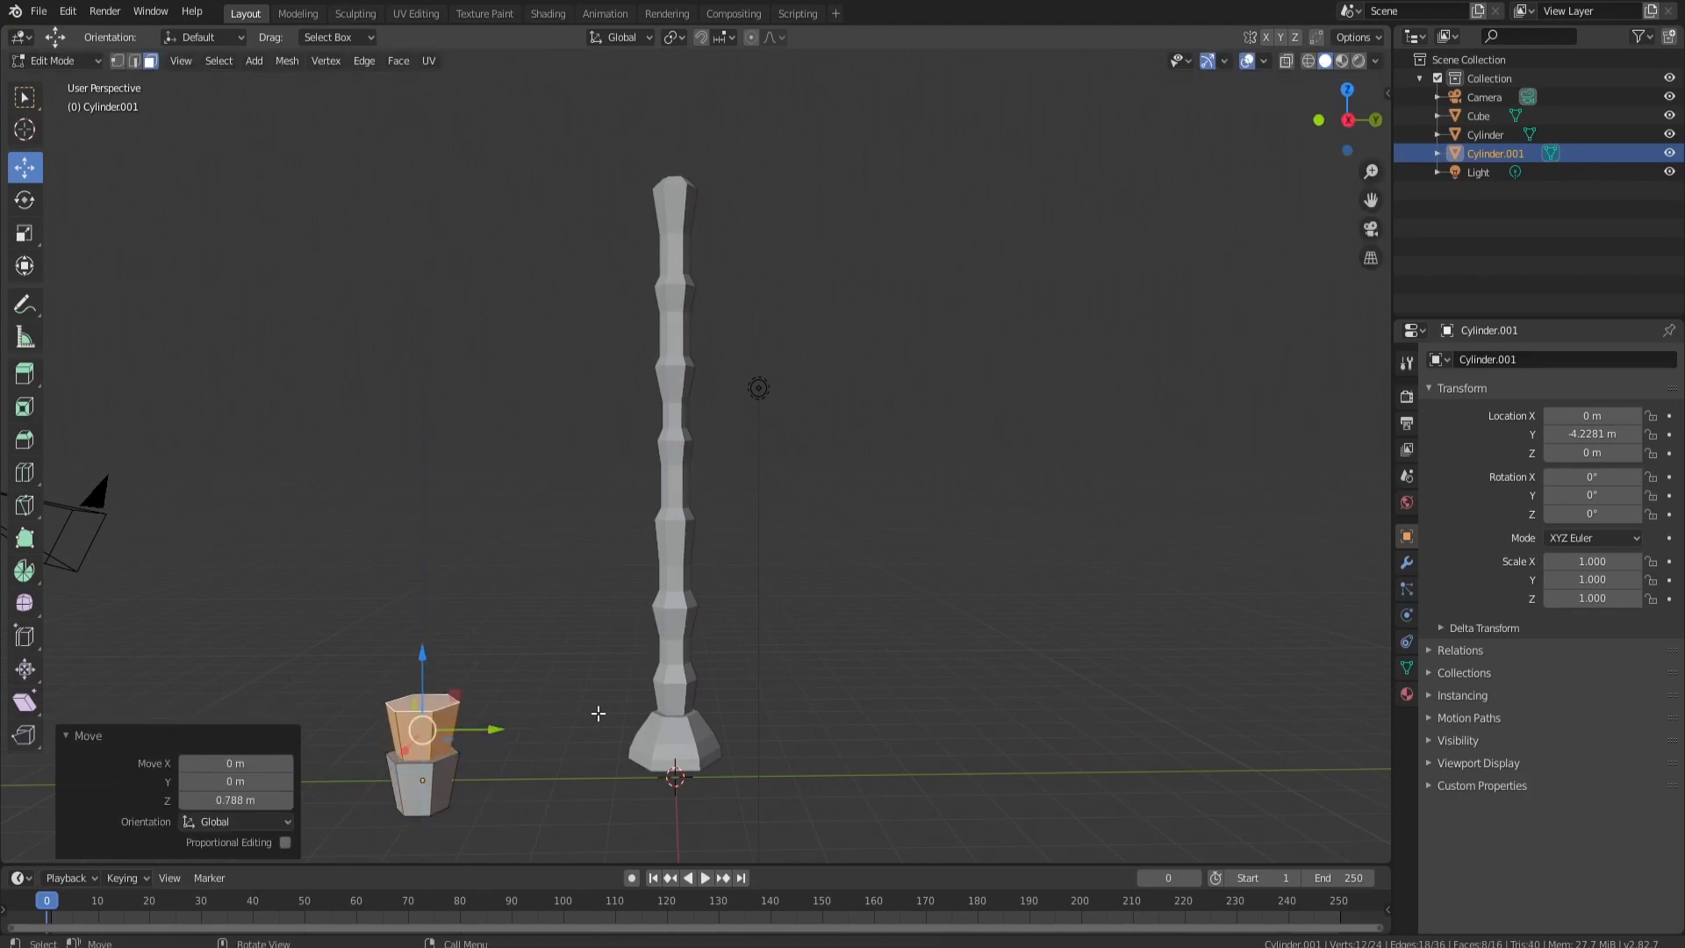
key(s)
click(579, 713)
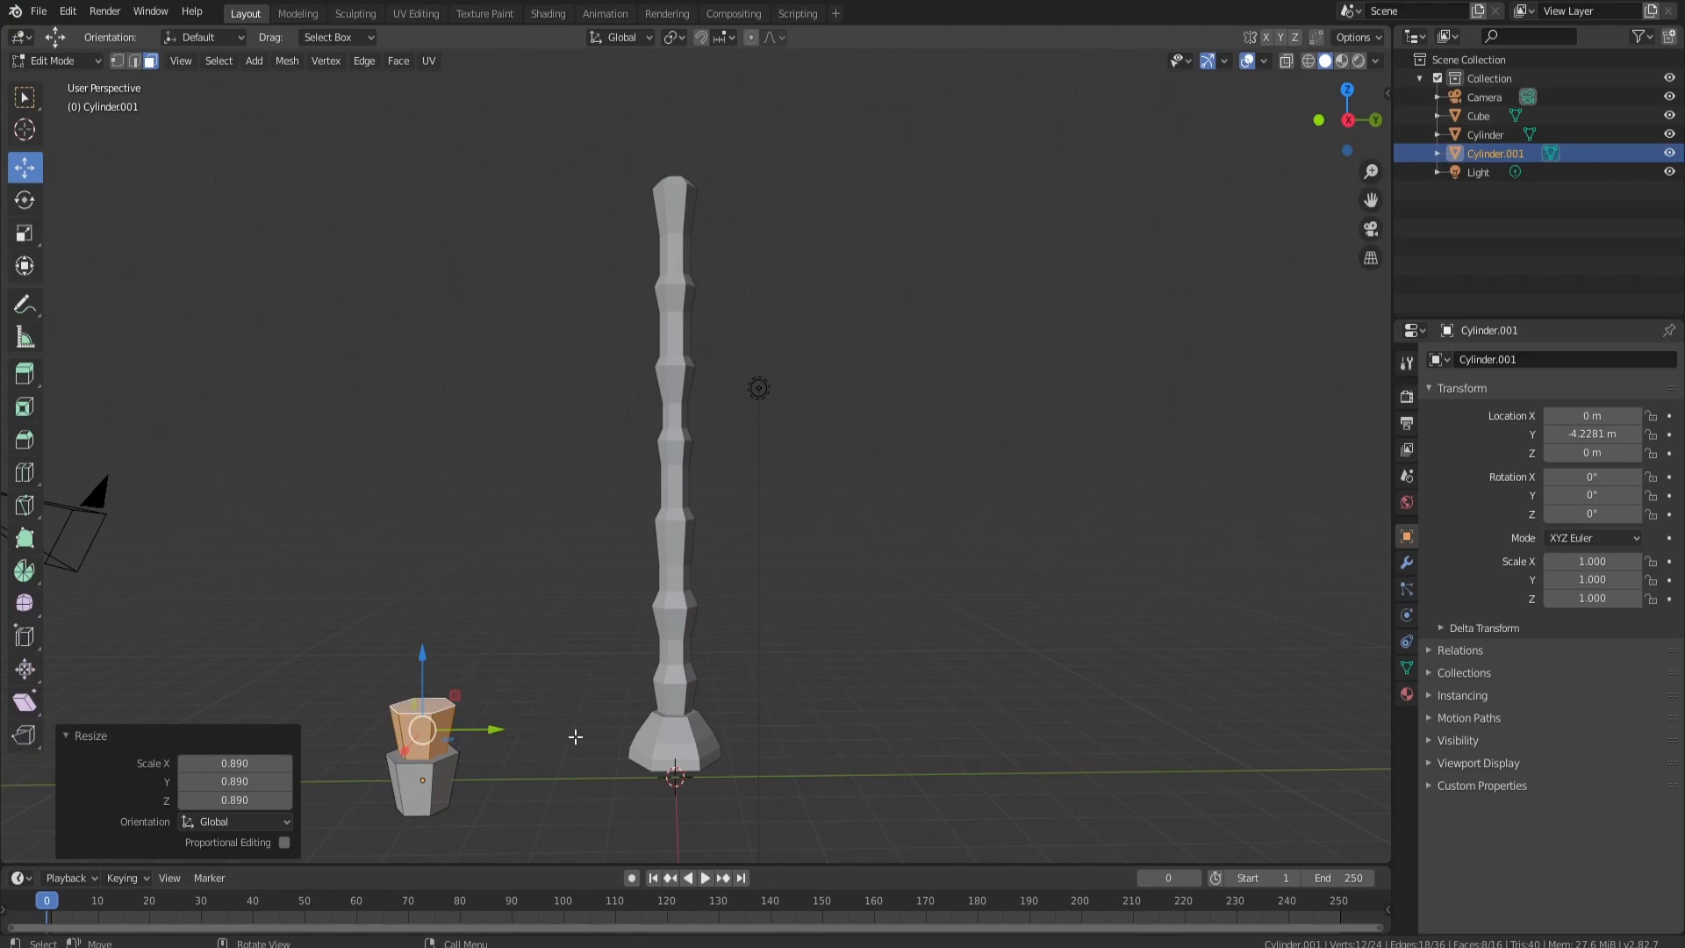
Step: Stack a third segment by duplicating the upper one, raising the copy along Z and scaling it to about 0.9
drag(427, 680, 422, 634)
key(shift+d)
right_click(402, 681)
key(s)
click(551, 664)
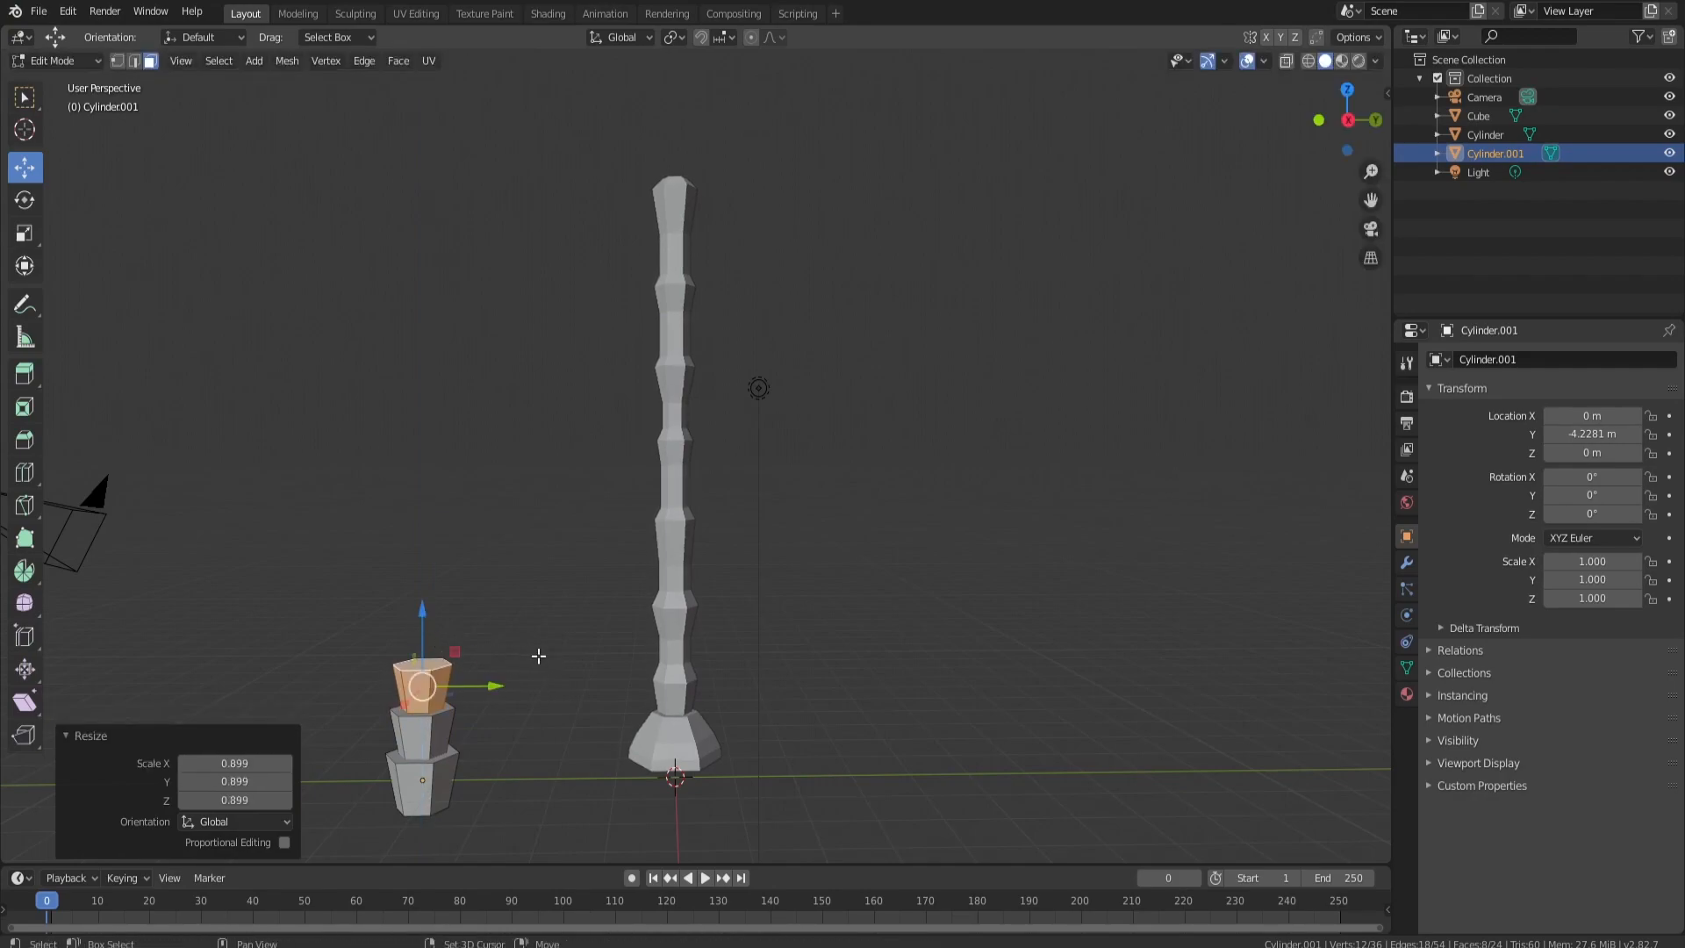
Step: Duplicate the third segment 0.65 m up along Z and scale the copy to about 0.98
key(shift+d)
text(z0.65)
key(Return)
key(s)
click(669, 650)
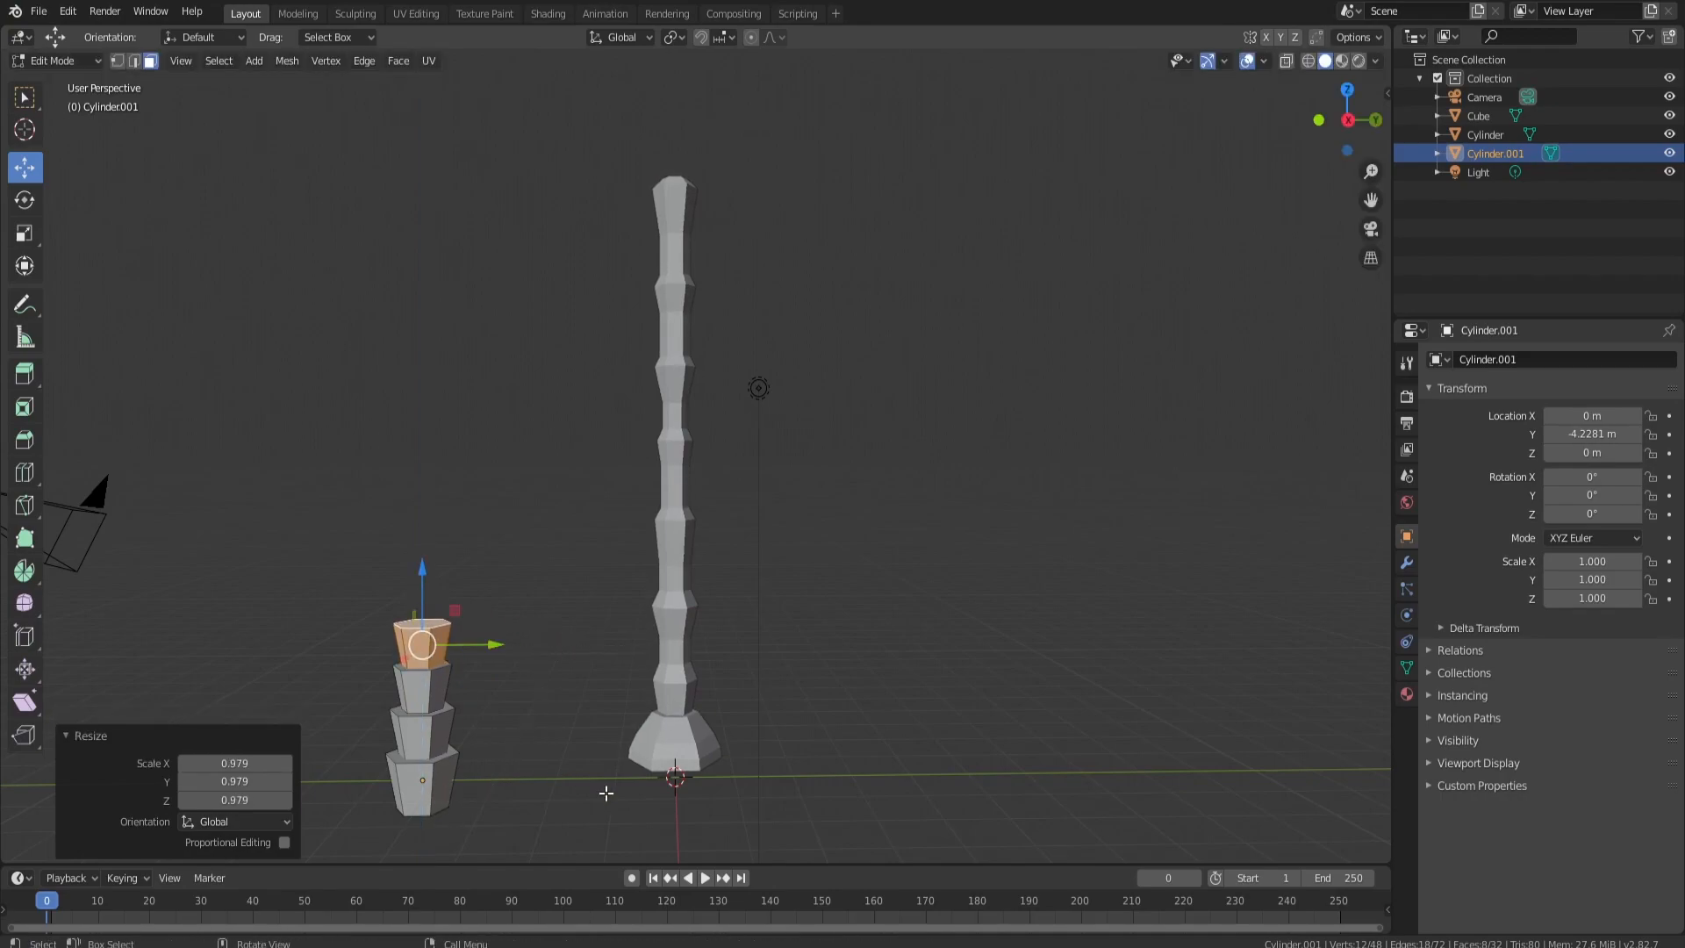
Step: Duplicate the fourth segment, raise the copy about 0.63 m along Z, and nudge it down about 0.01 m
key(shift+d)
key(g)
key(z)
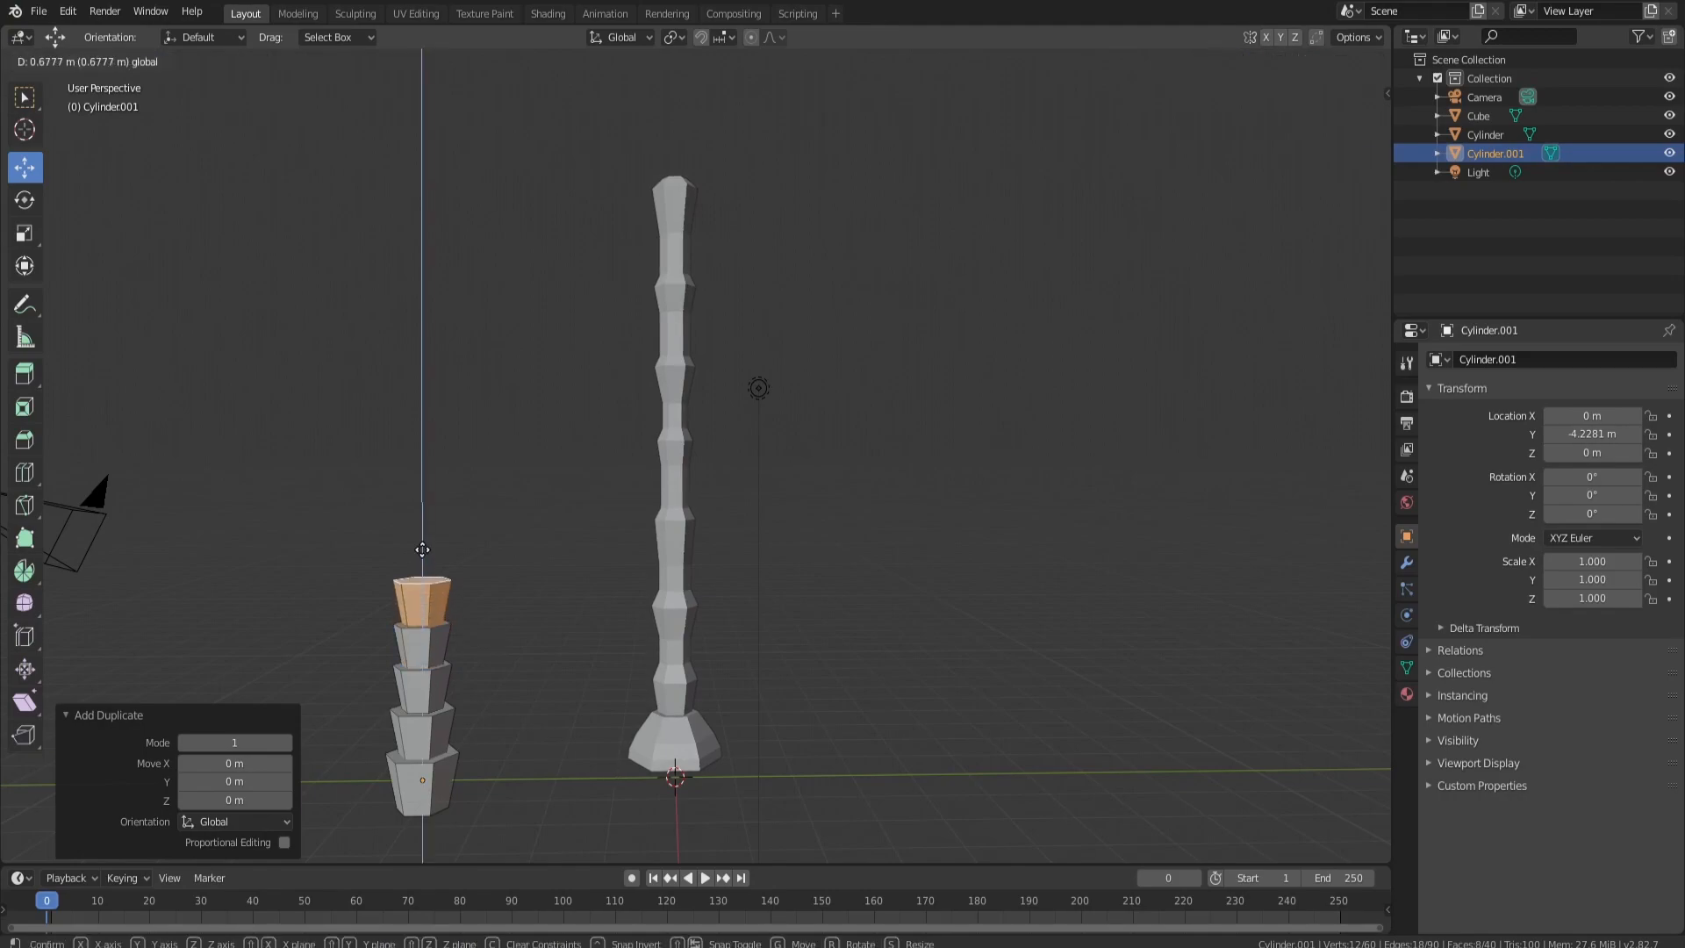
click(466, 585)
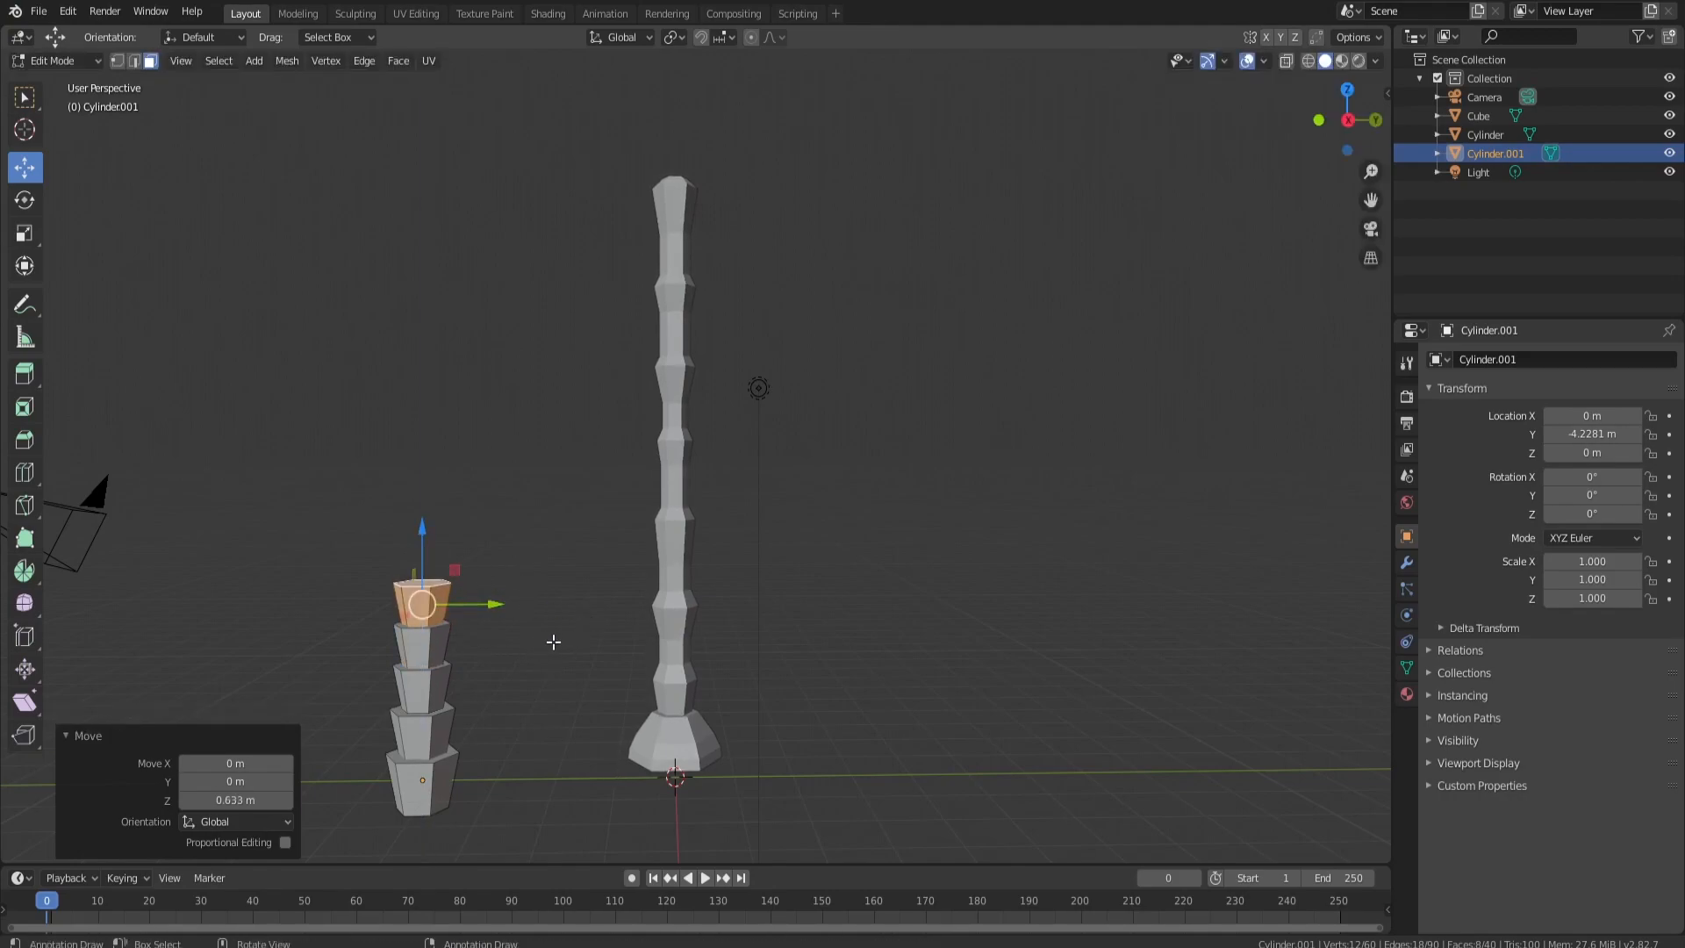
drag(424, 557, 431, 603)
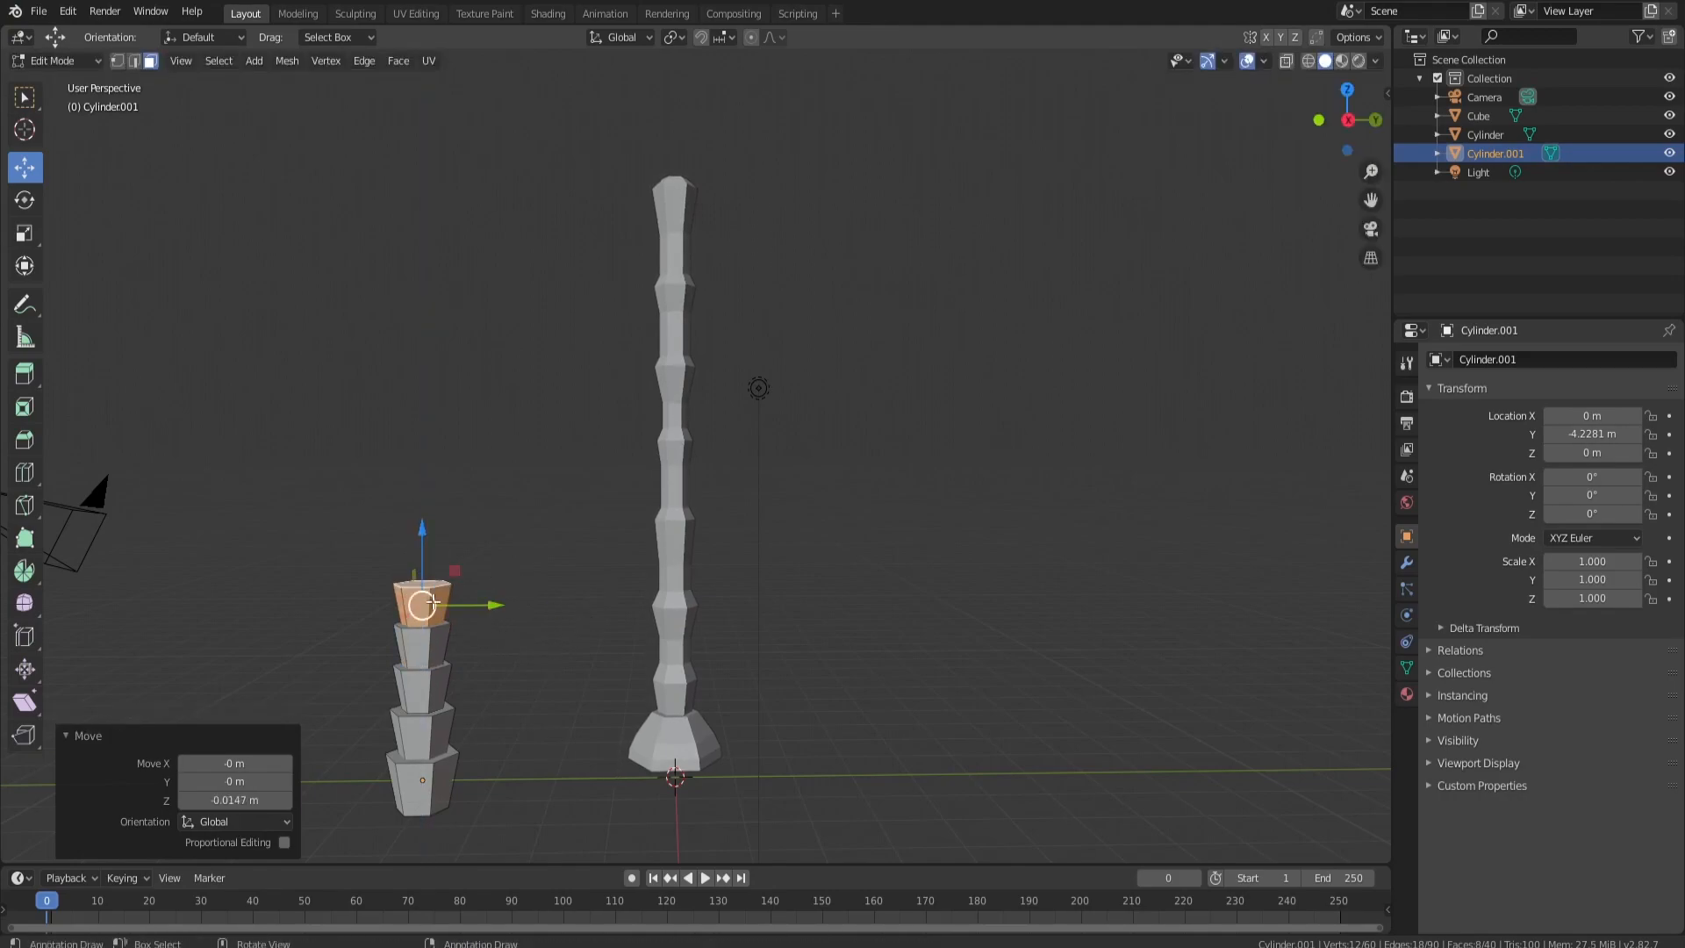
Step: Select the stack's upper four segments and duplicate them about 2.72 m up along Z
key(l)
key(l)
key(l)
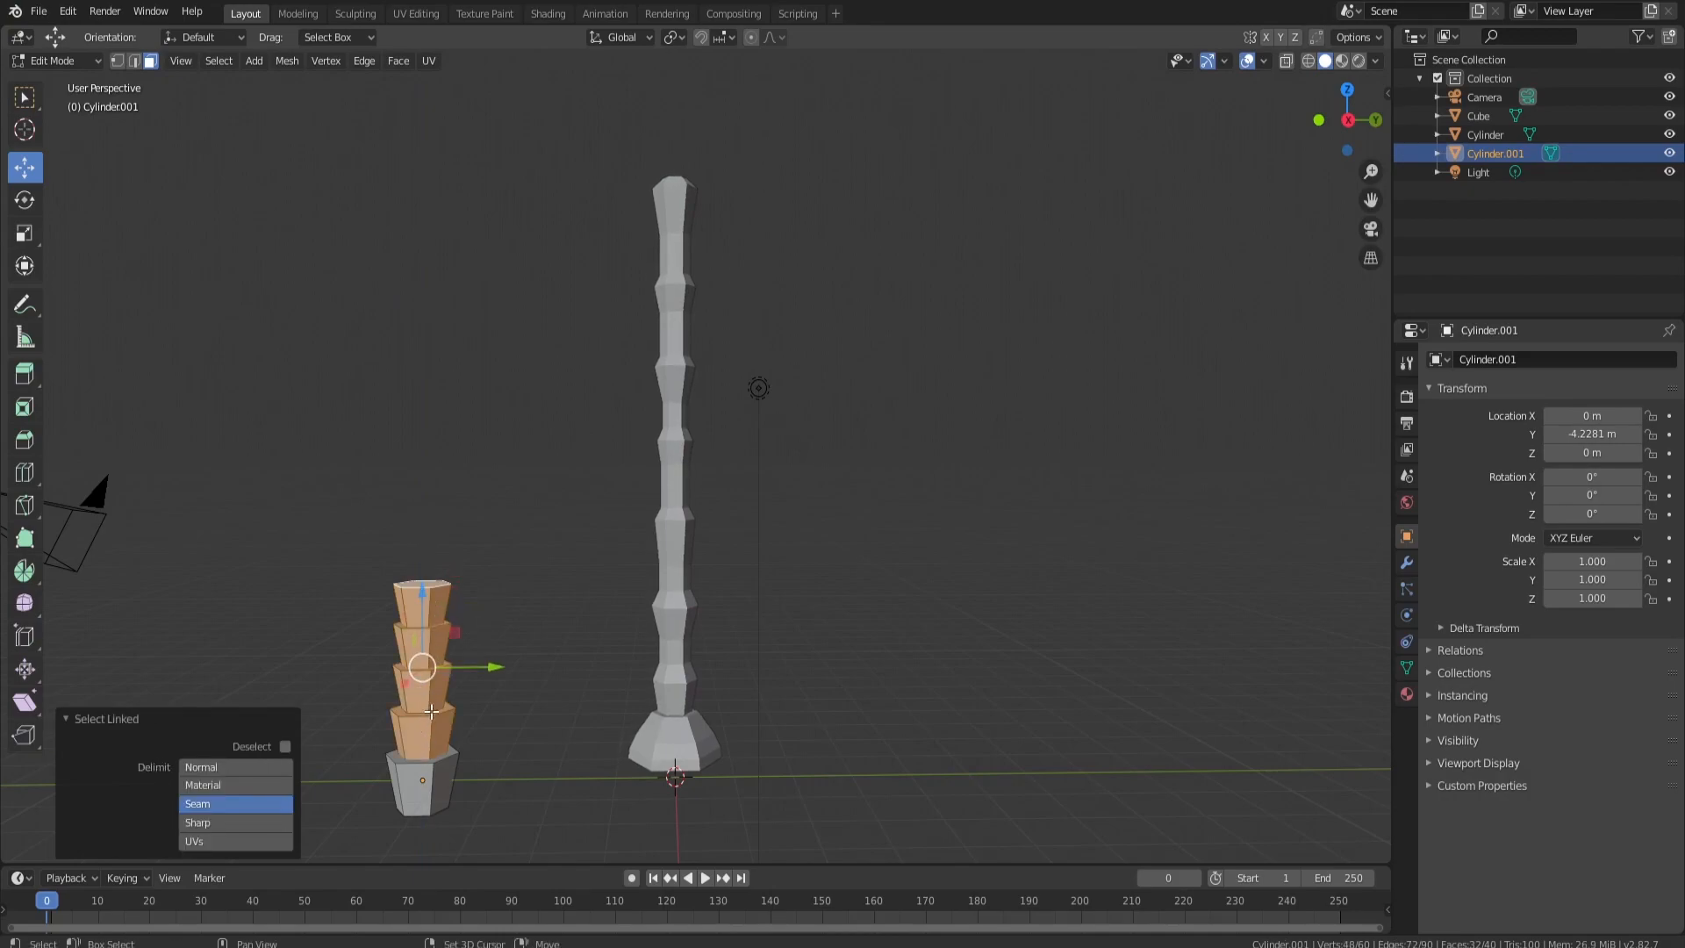
key(shift+d)
key(z)
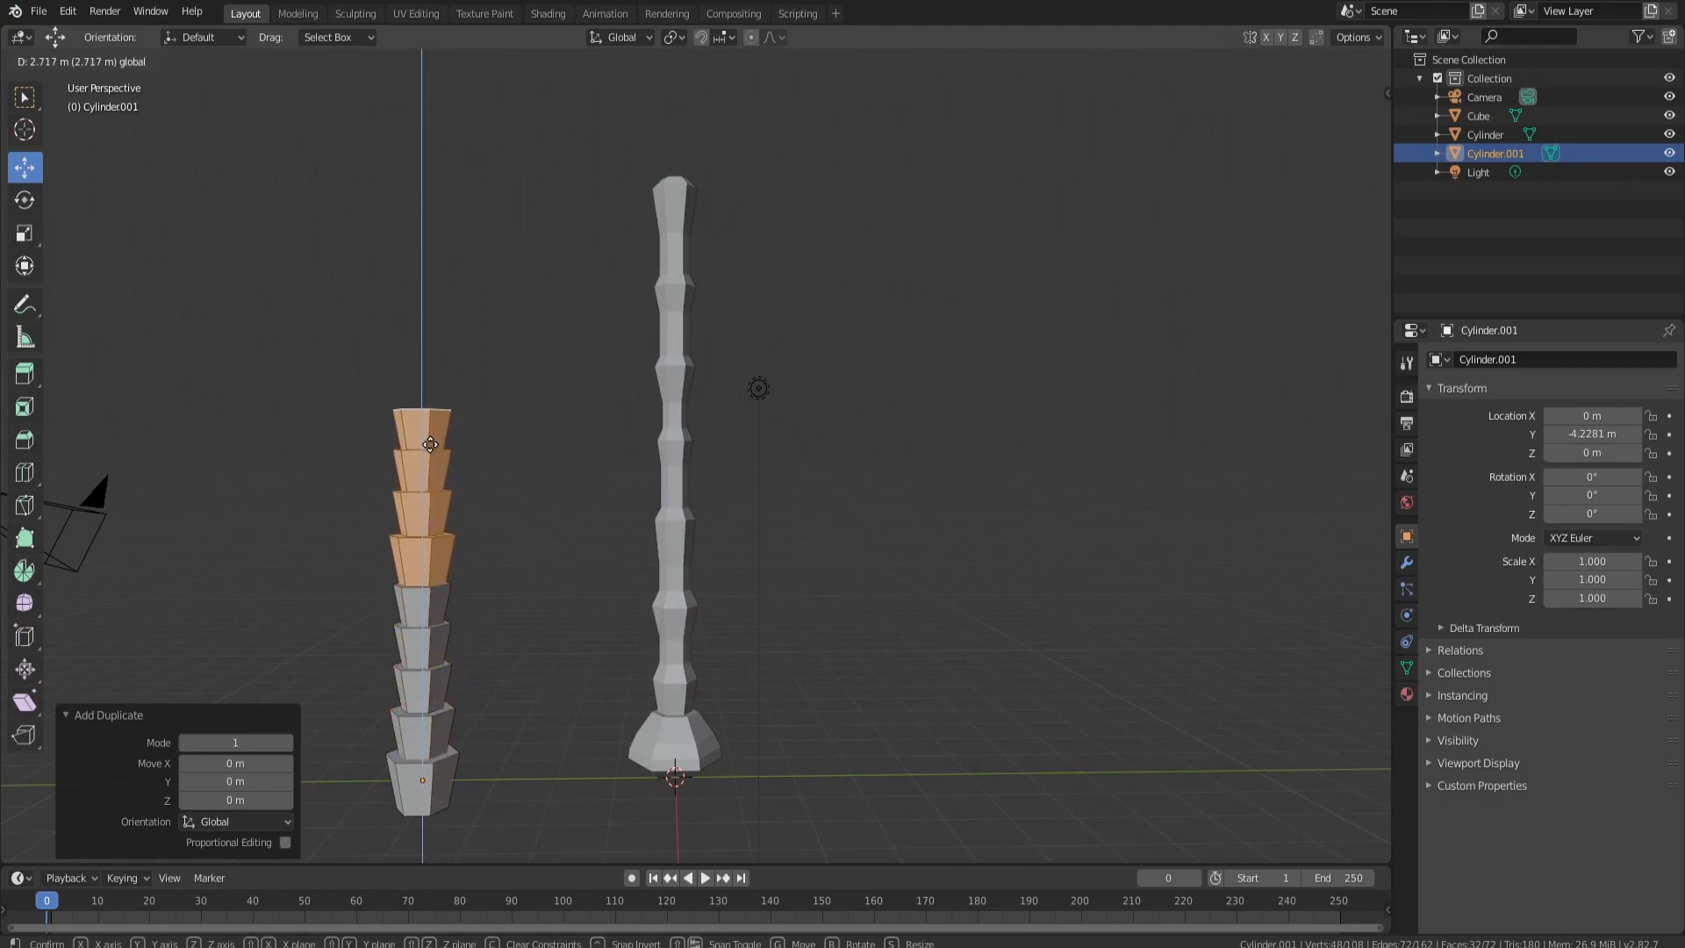
click(430, 444)
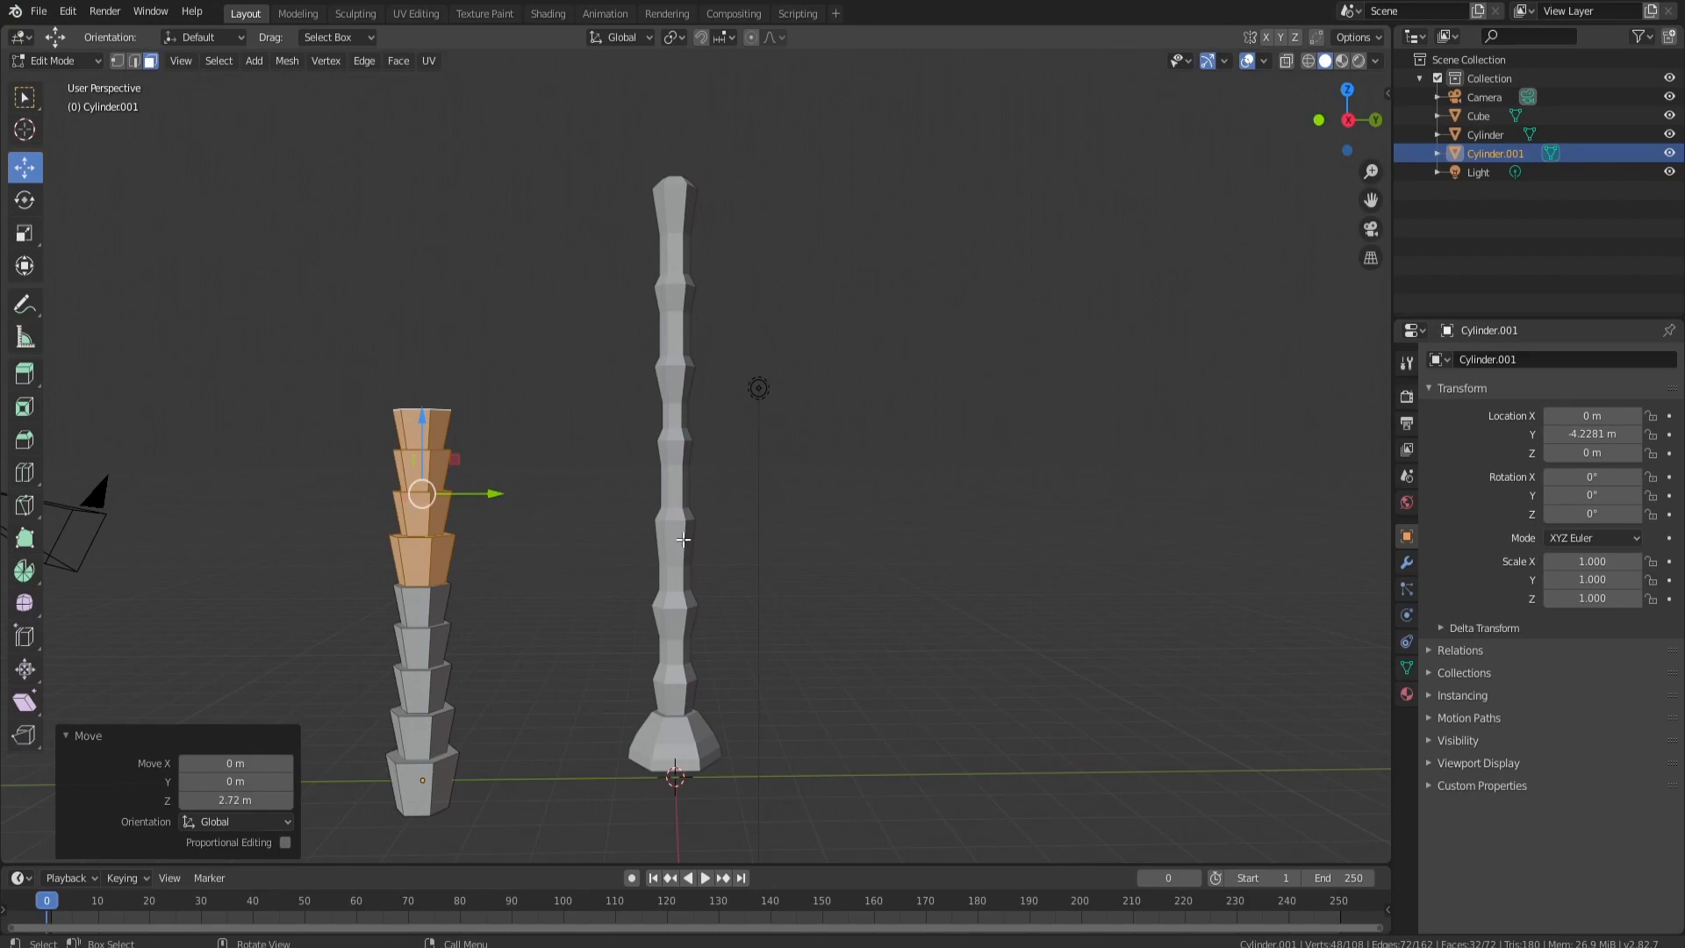
Step: Delete all geometry of the segment stack beside the trunk and return to Object Mode
drag(329, 336, 520, 858)
key(x)
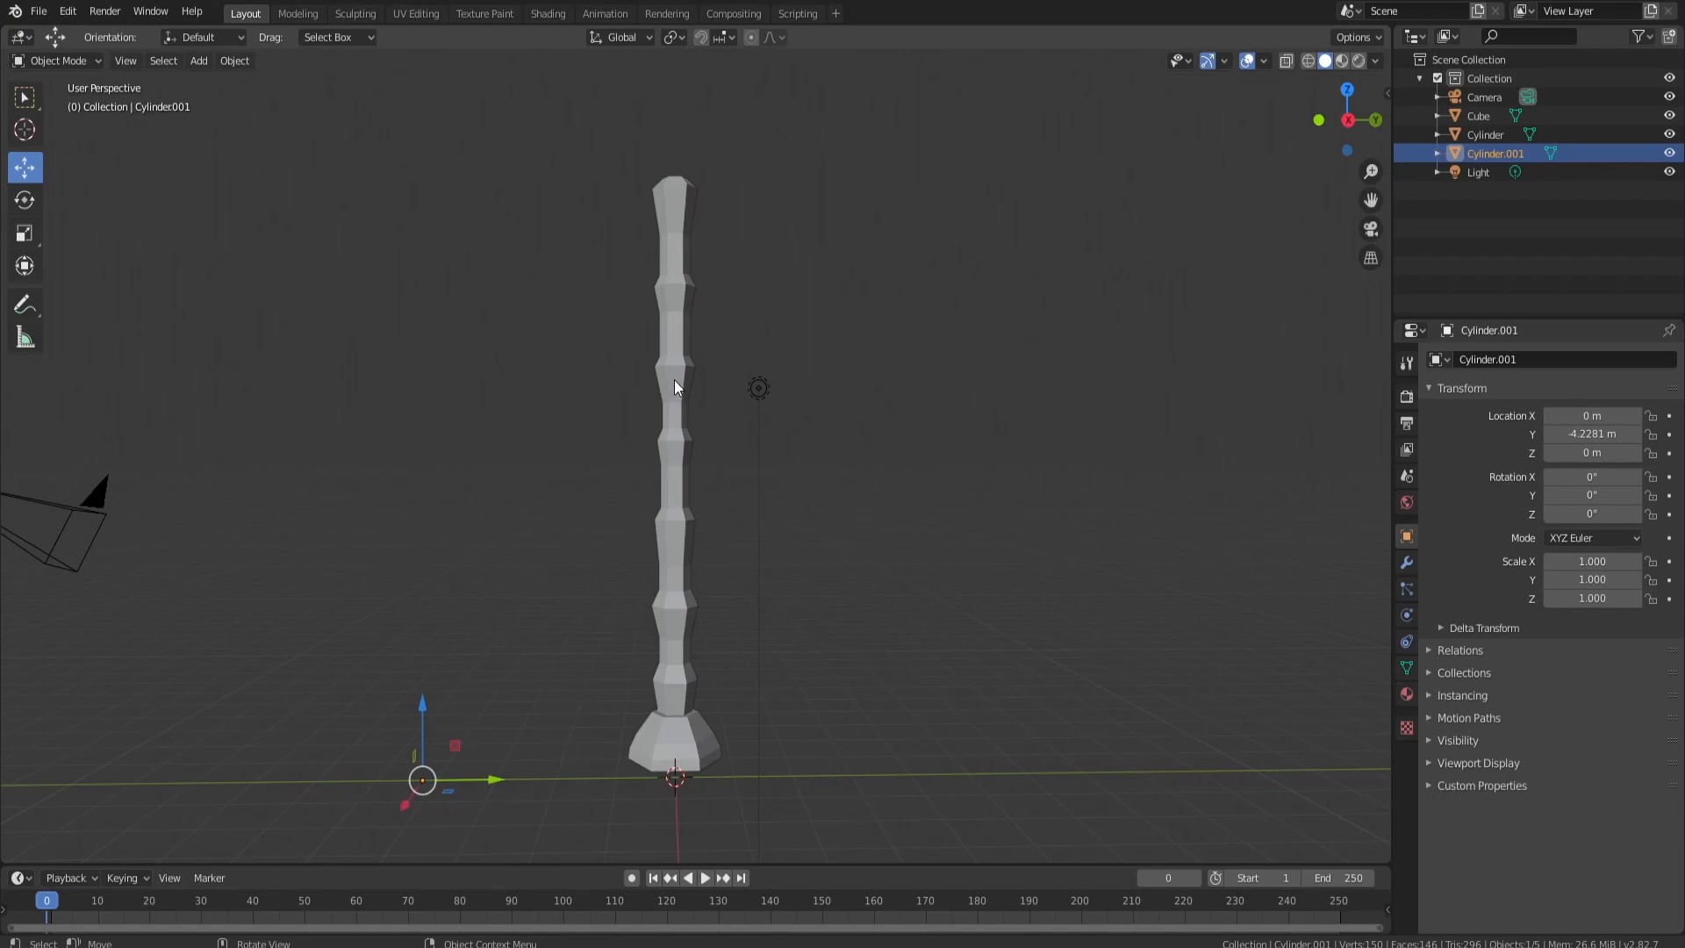
Step: Open the trunk in Edit Mode, select its top face, and enable proportional editing
click(674, 380)
mouse_move(811, 303)
middle_down()
mouse_move(802, 350)
mouse_move(805, 312)
middle_up()
middle_drag(790, 296, 818, 298)
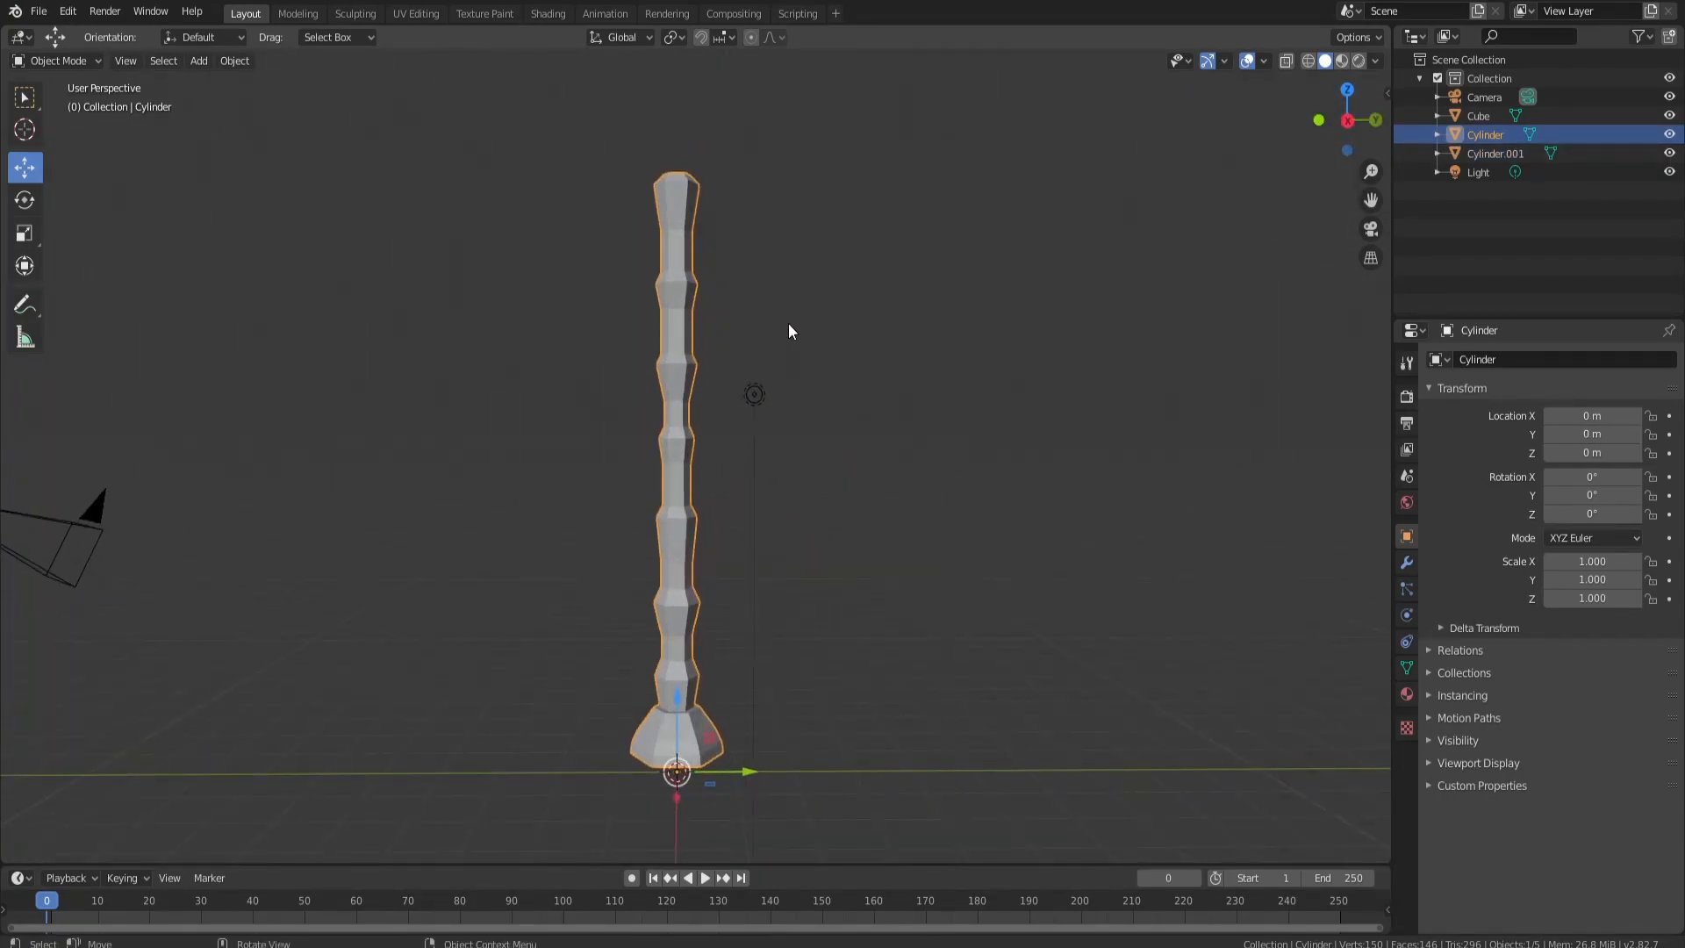
key(Tab)
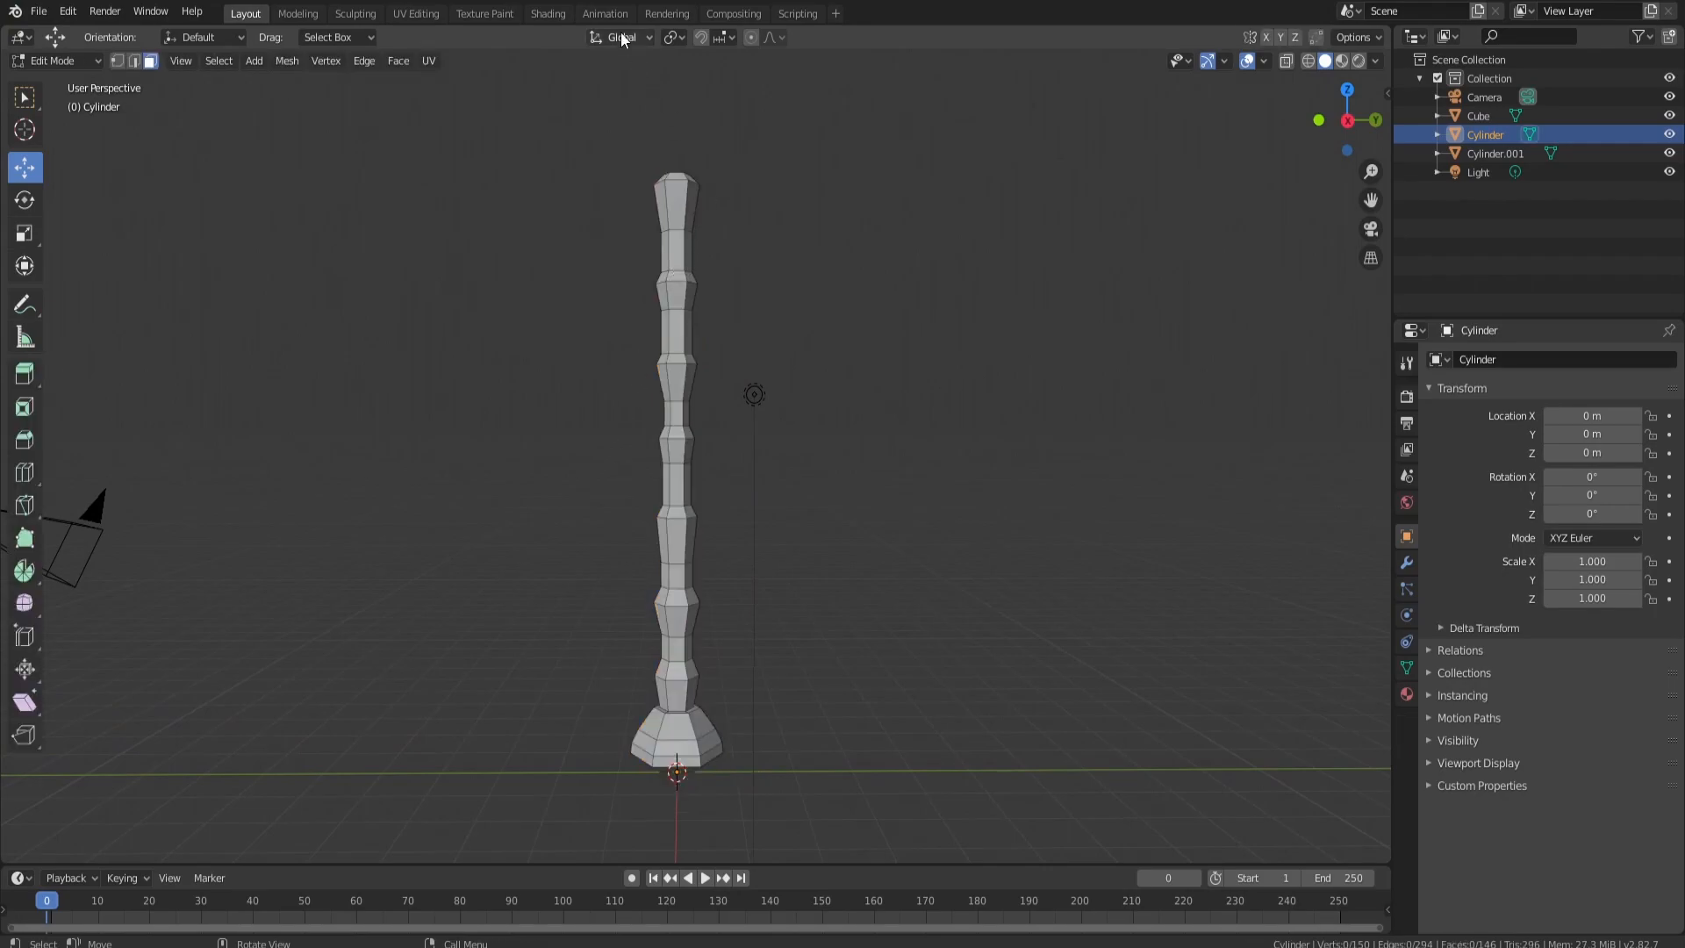
middle_drag(623, 186, 665, 180)
click(668, 171)
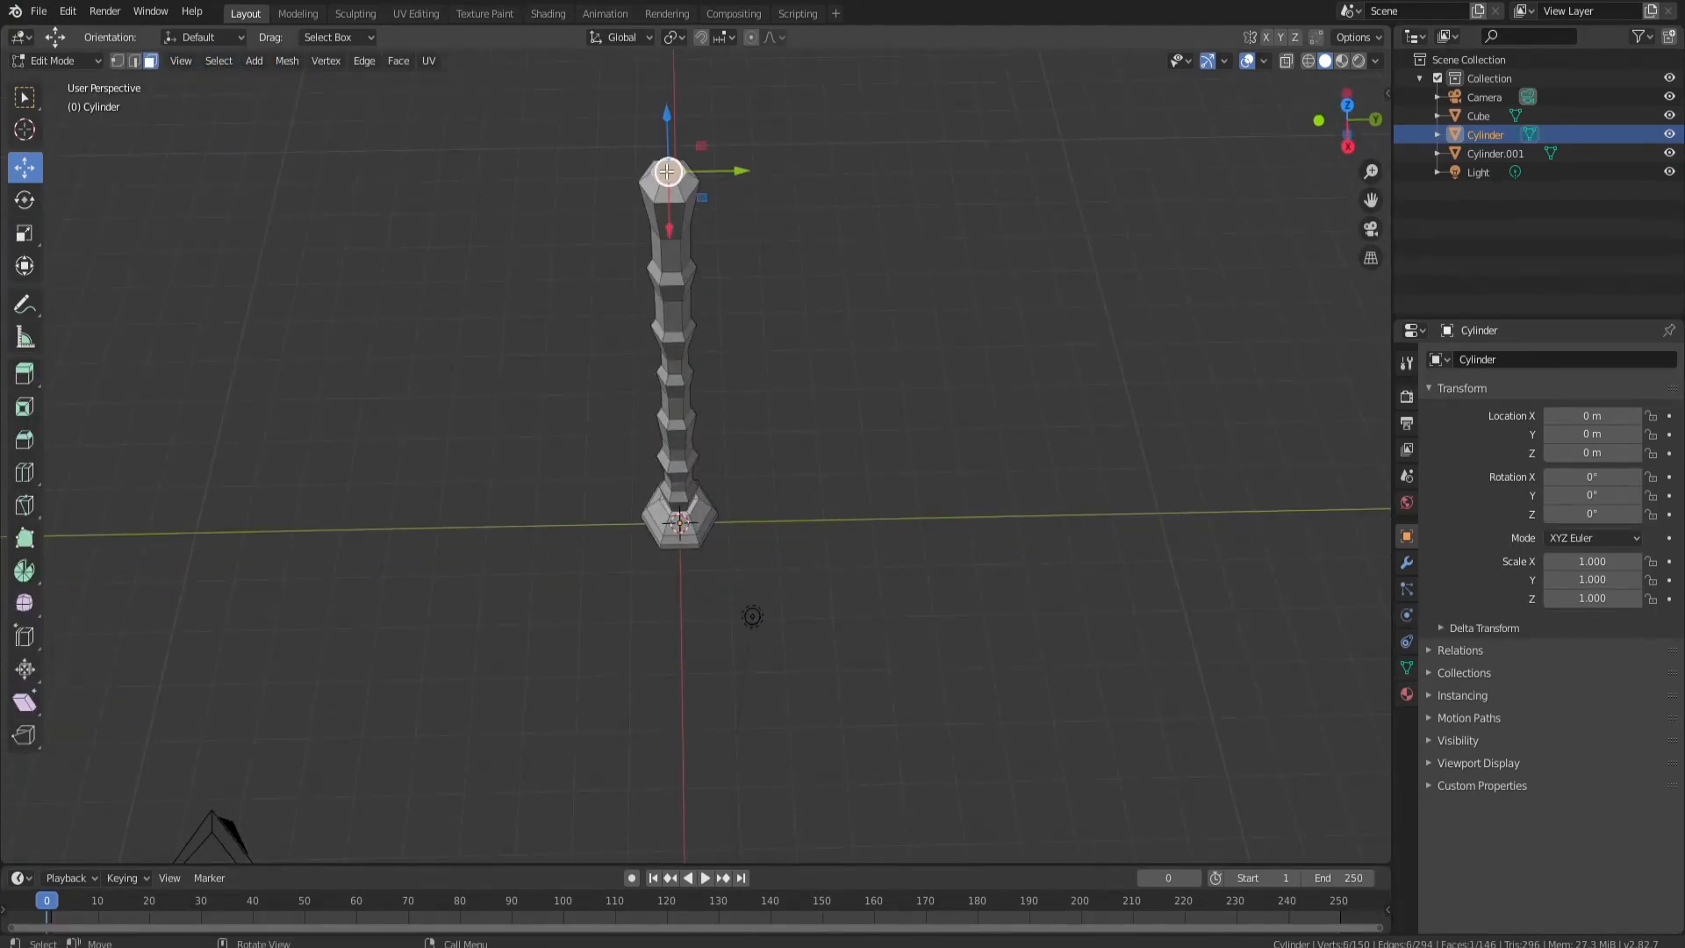
click(750, 37)
Step: In front view, bend the trunk by moving its top face about 1.91 m in X and -1.77 m in Z, with proportional size about 8.95
middle_drag(794, 376, 781, 282)
key(KP_1)
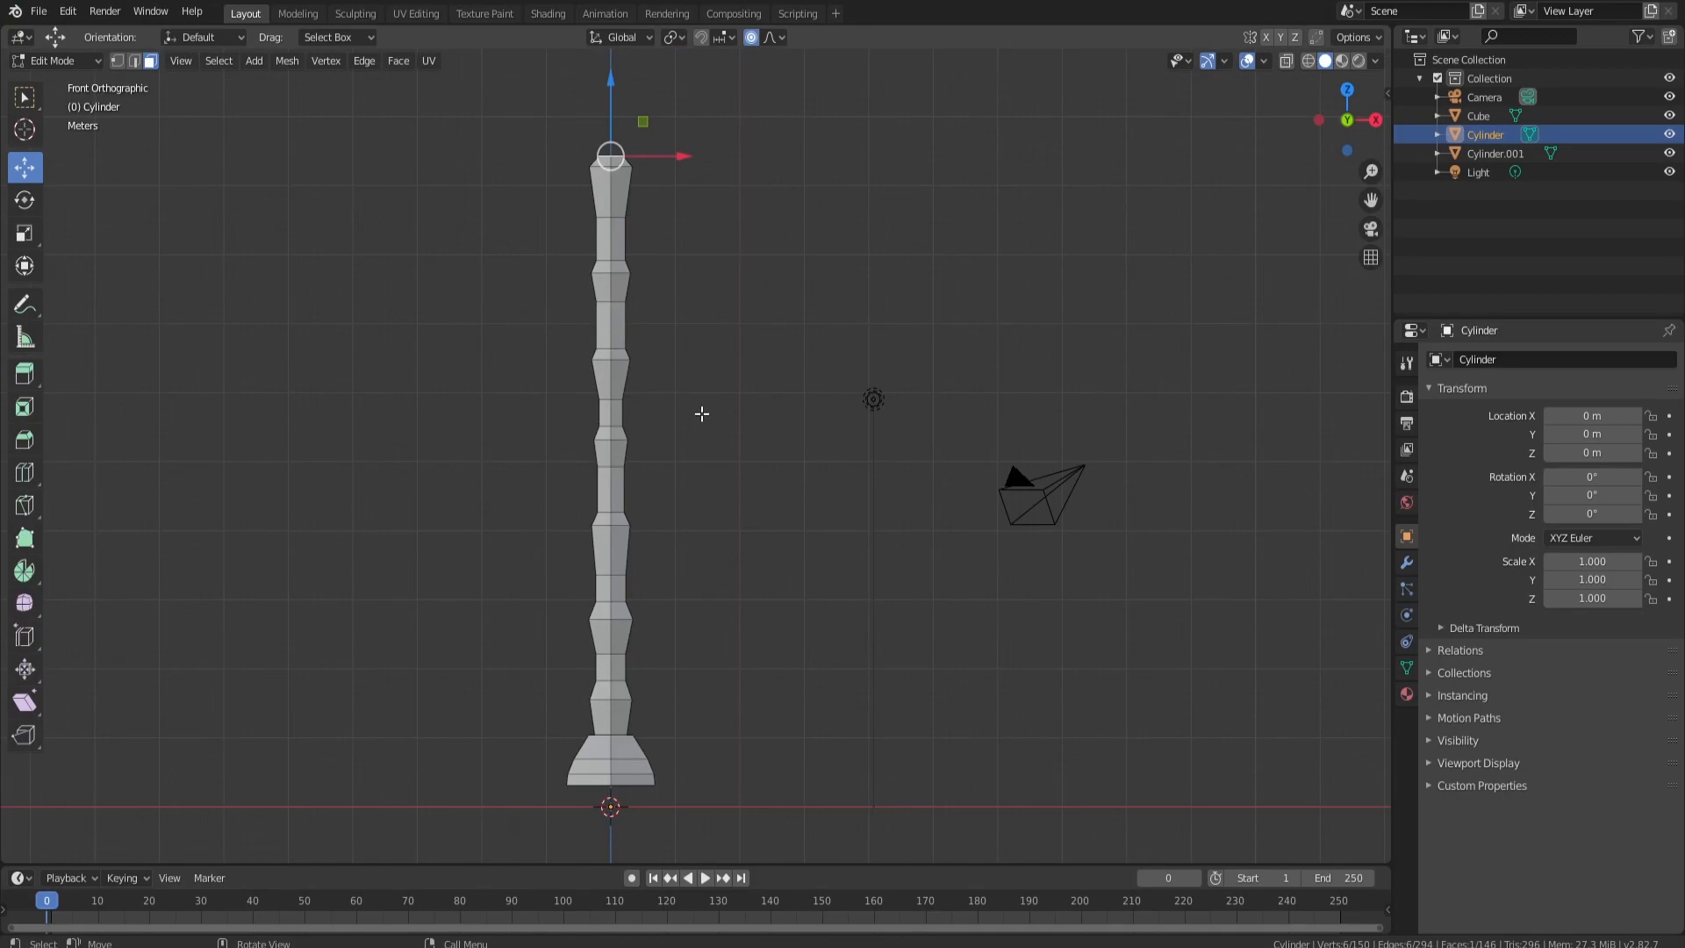
alt+middle_drag(764, 235, 771, 413)
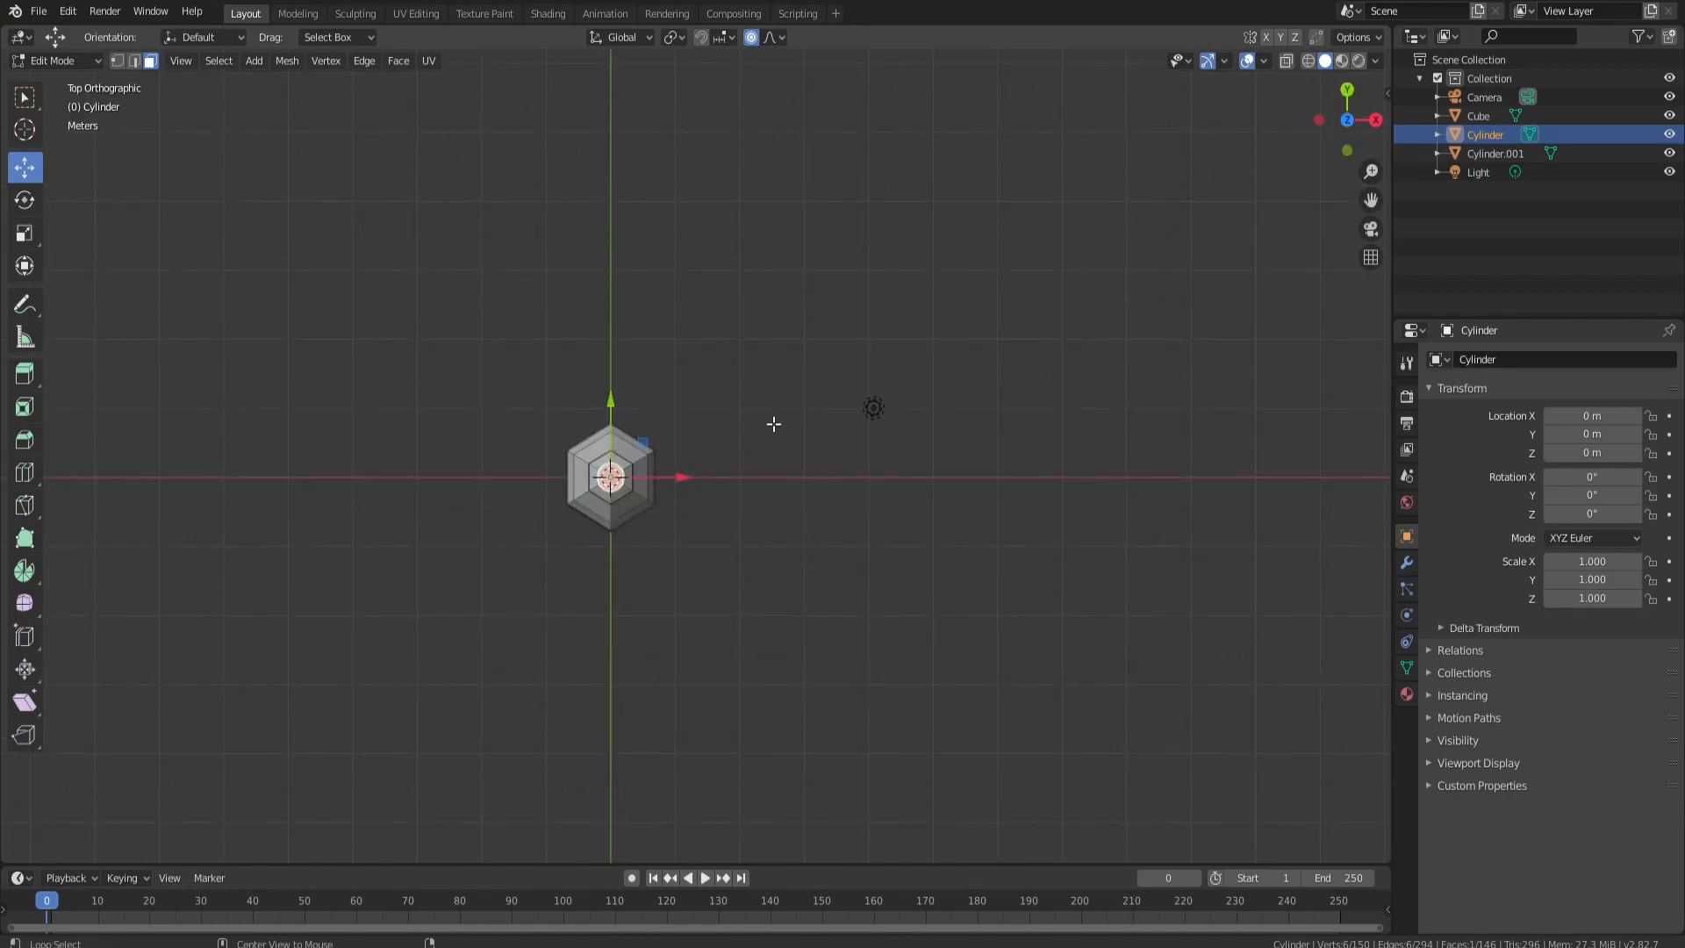
alt+middle_drag(895, 508, 809, 580)
alt+middle_drag(634, 574, 703, 396)
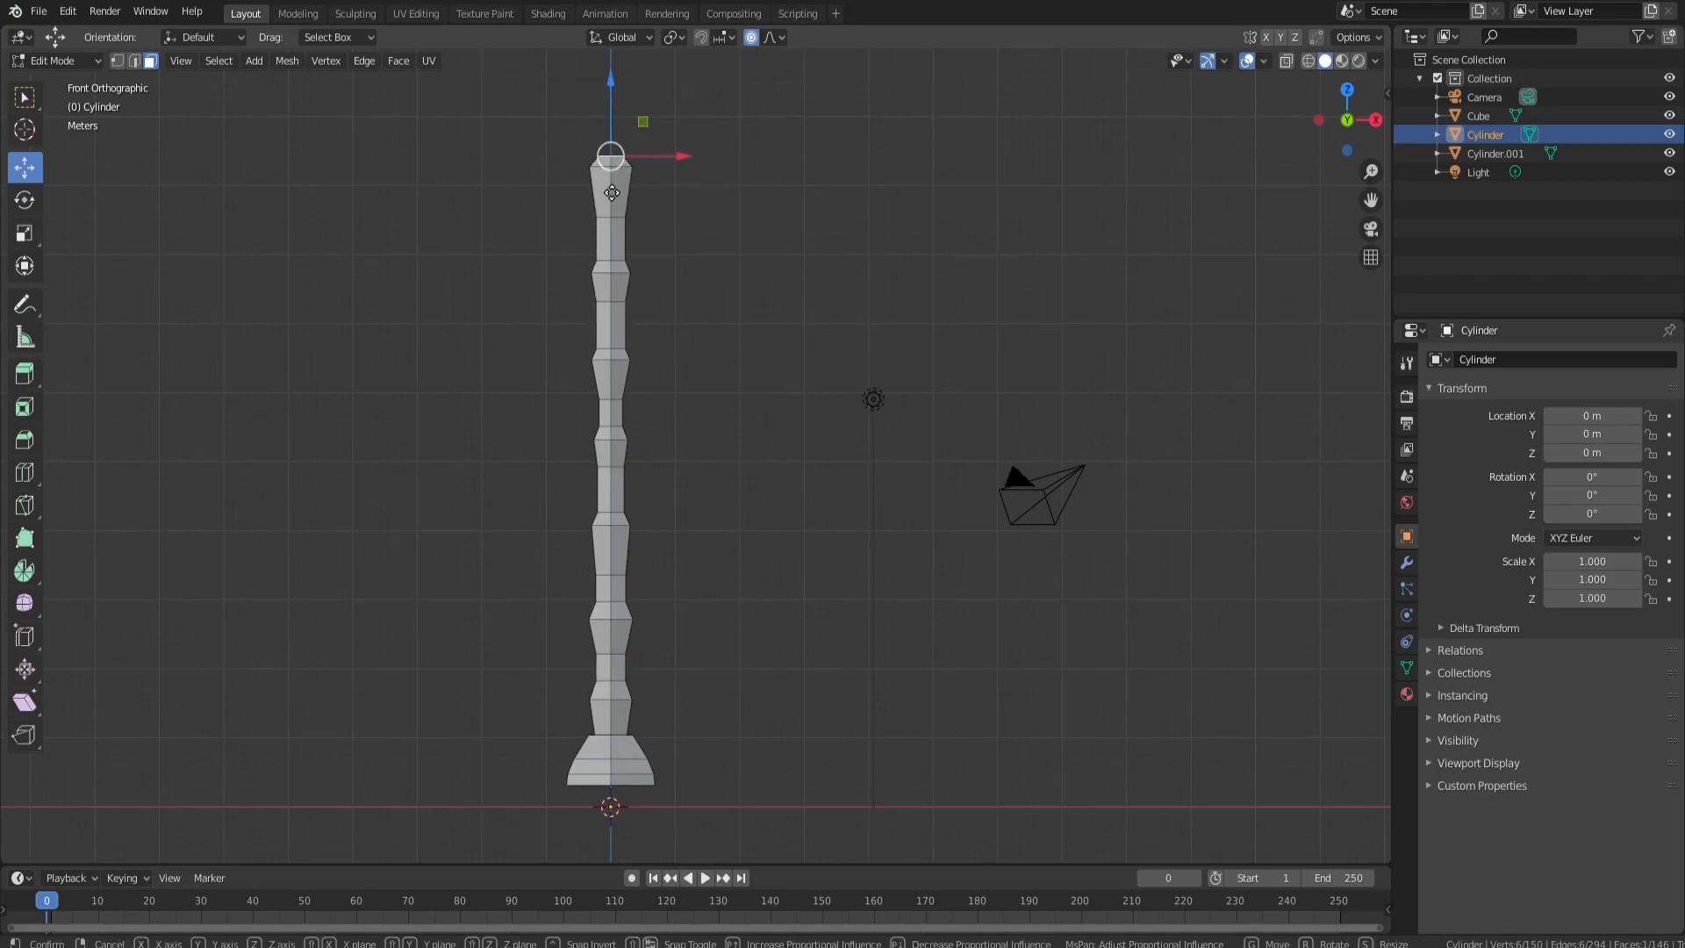
key(g)
scroll(611, 192, down, 20)
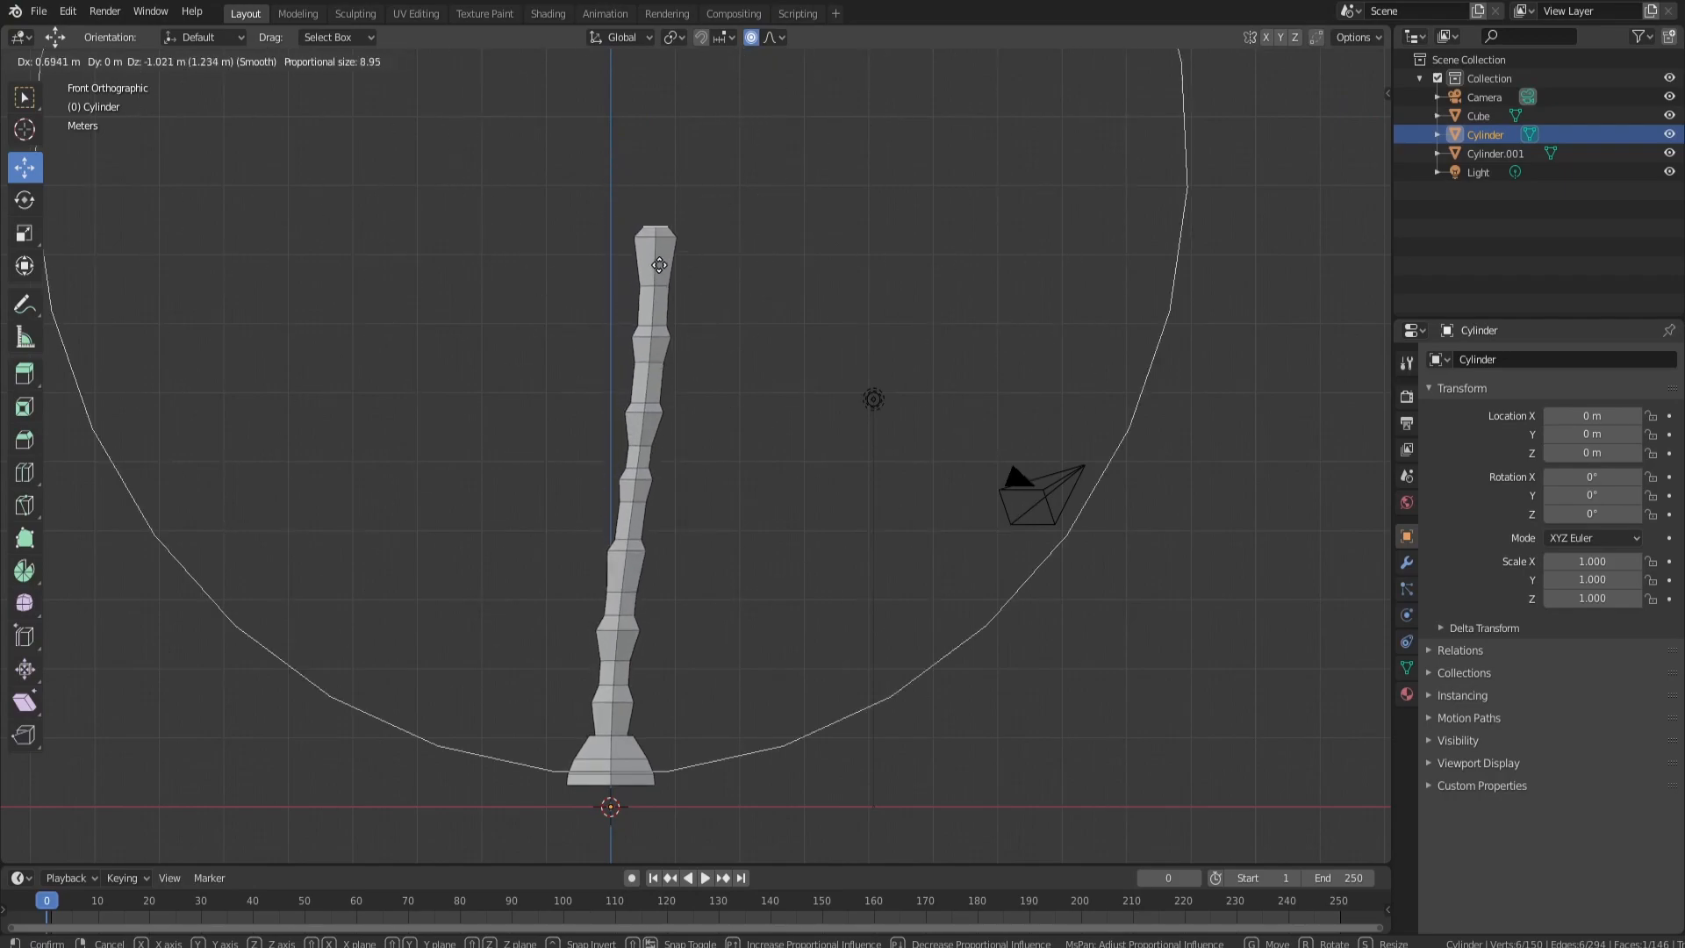
scroll(717, 243, up, 2)
scroll(719, 248, down, 1)
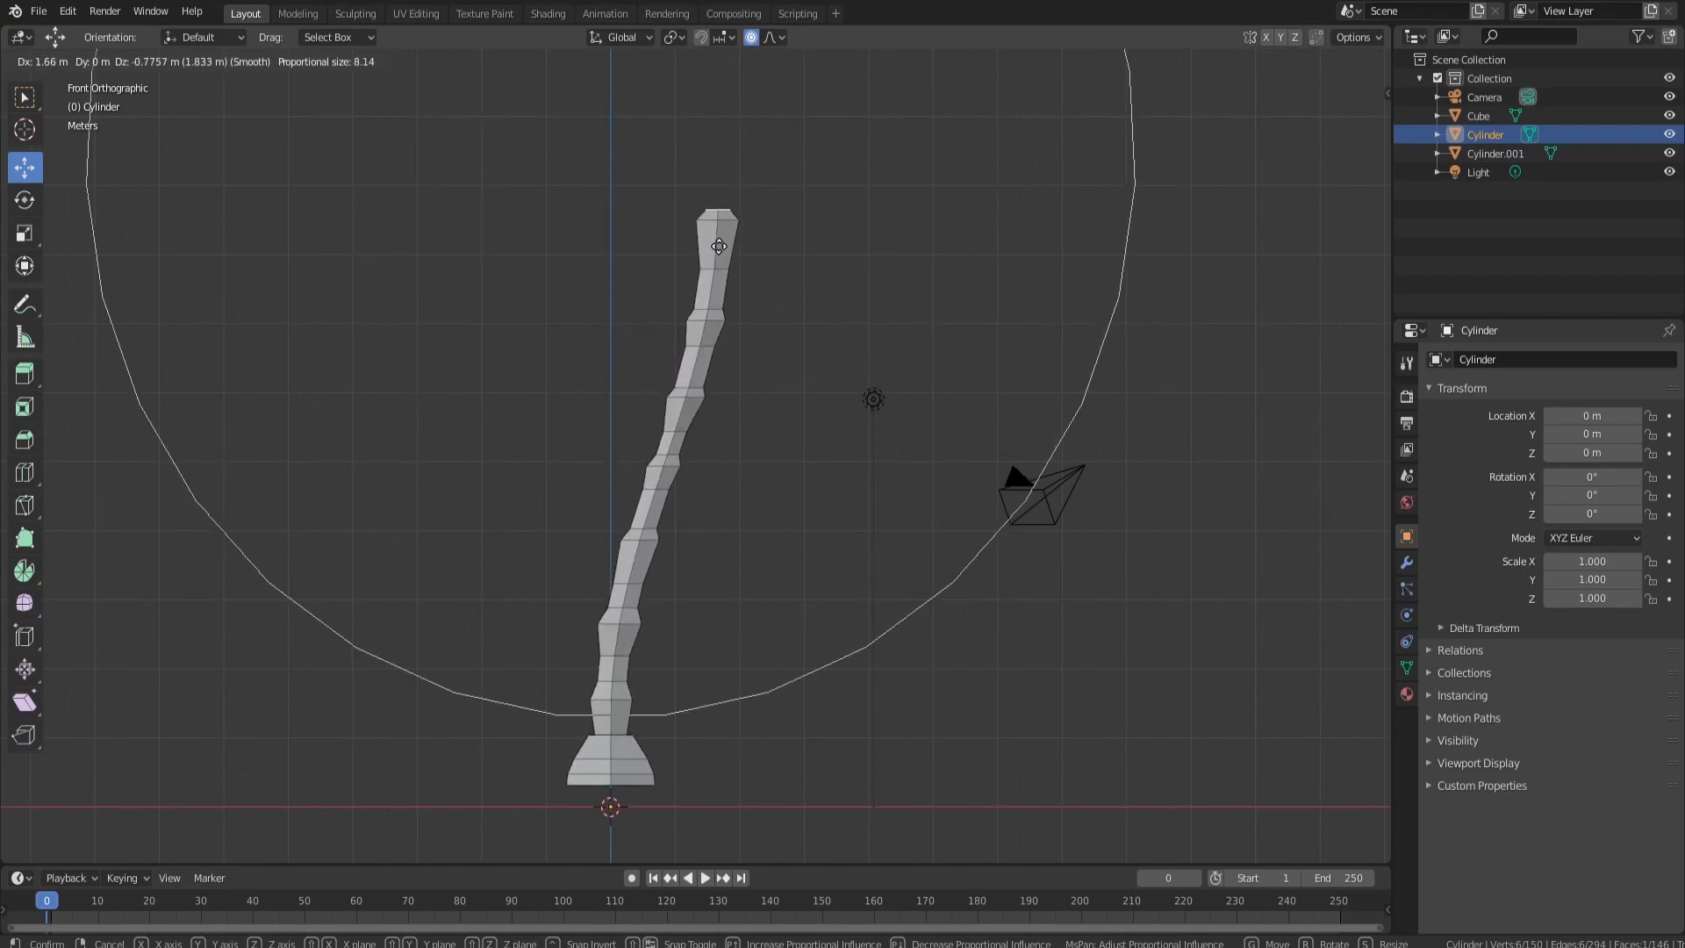
scroll(722, 251, up, 2)
scroll(724, 255, up, 1)
scroll(726, 253, down, 4)
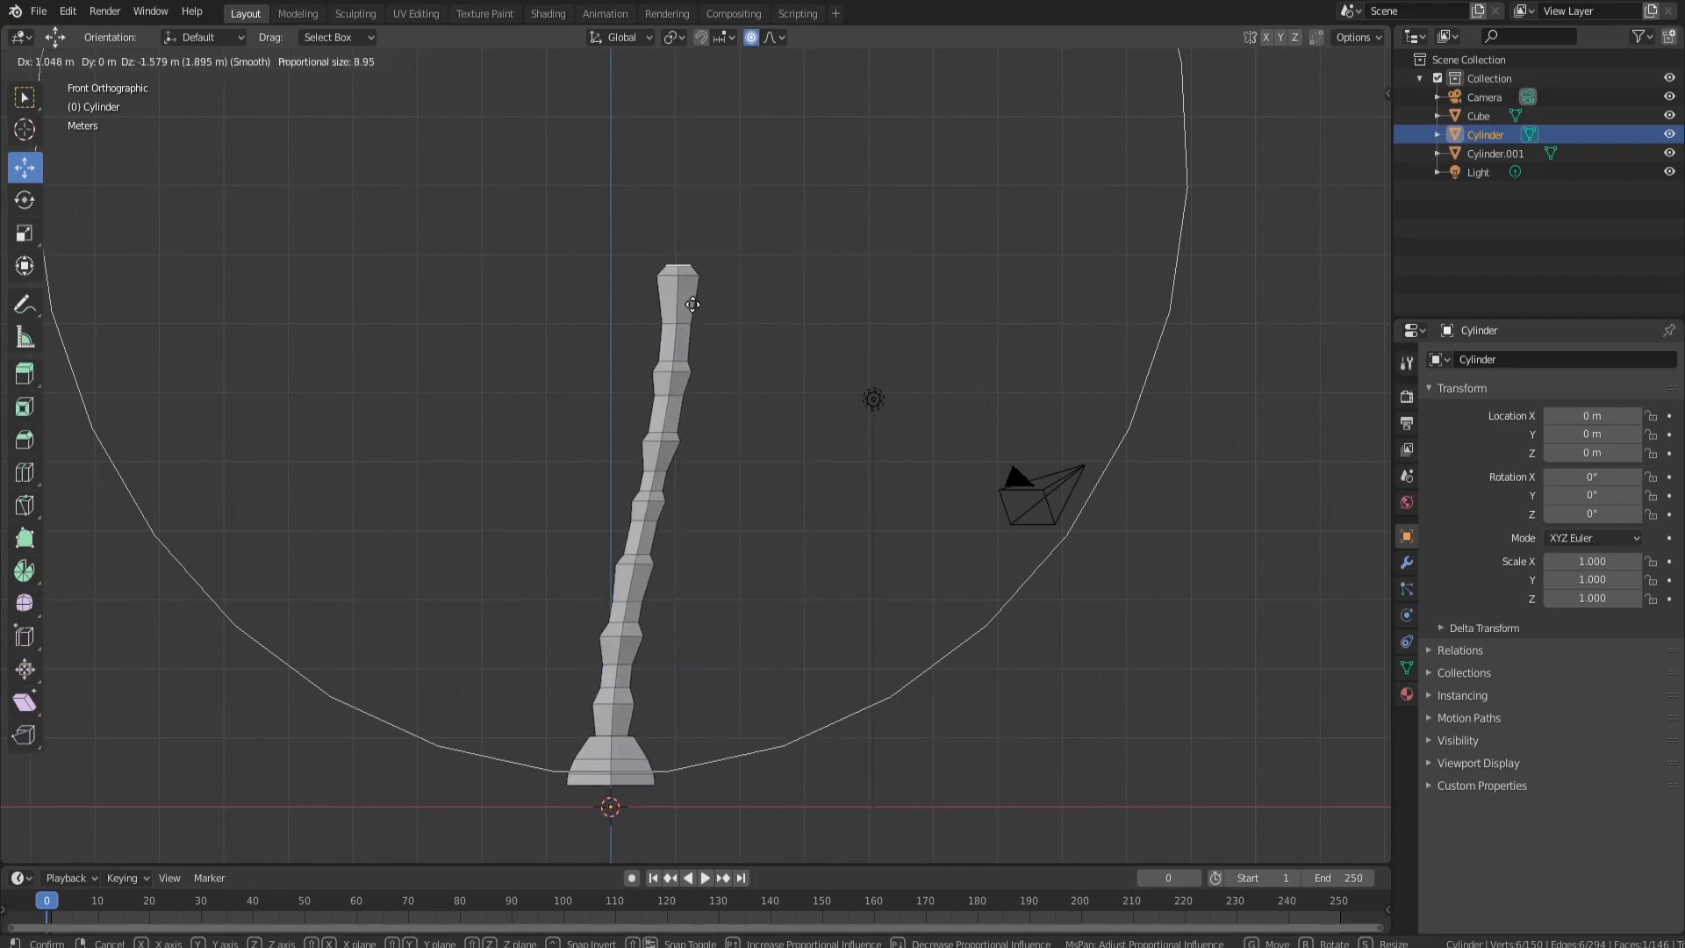
click(734, 314)
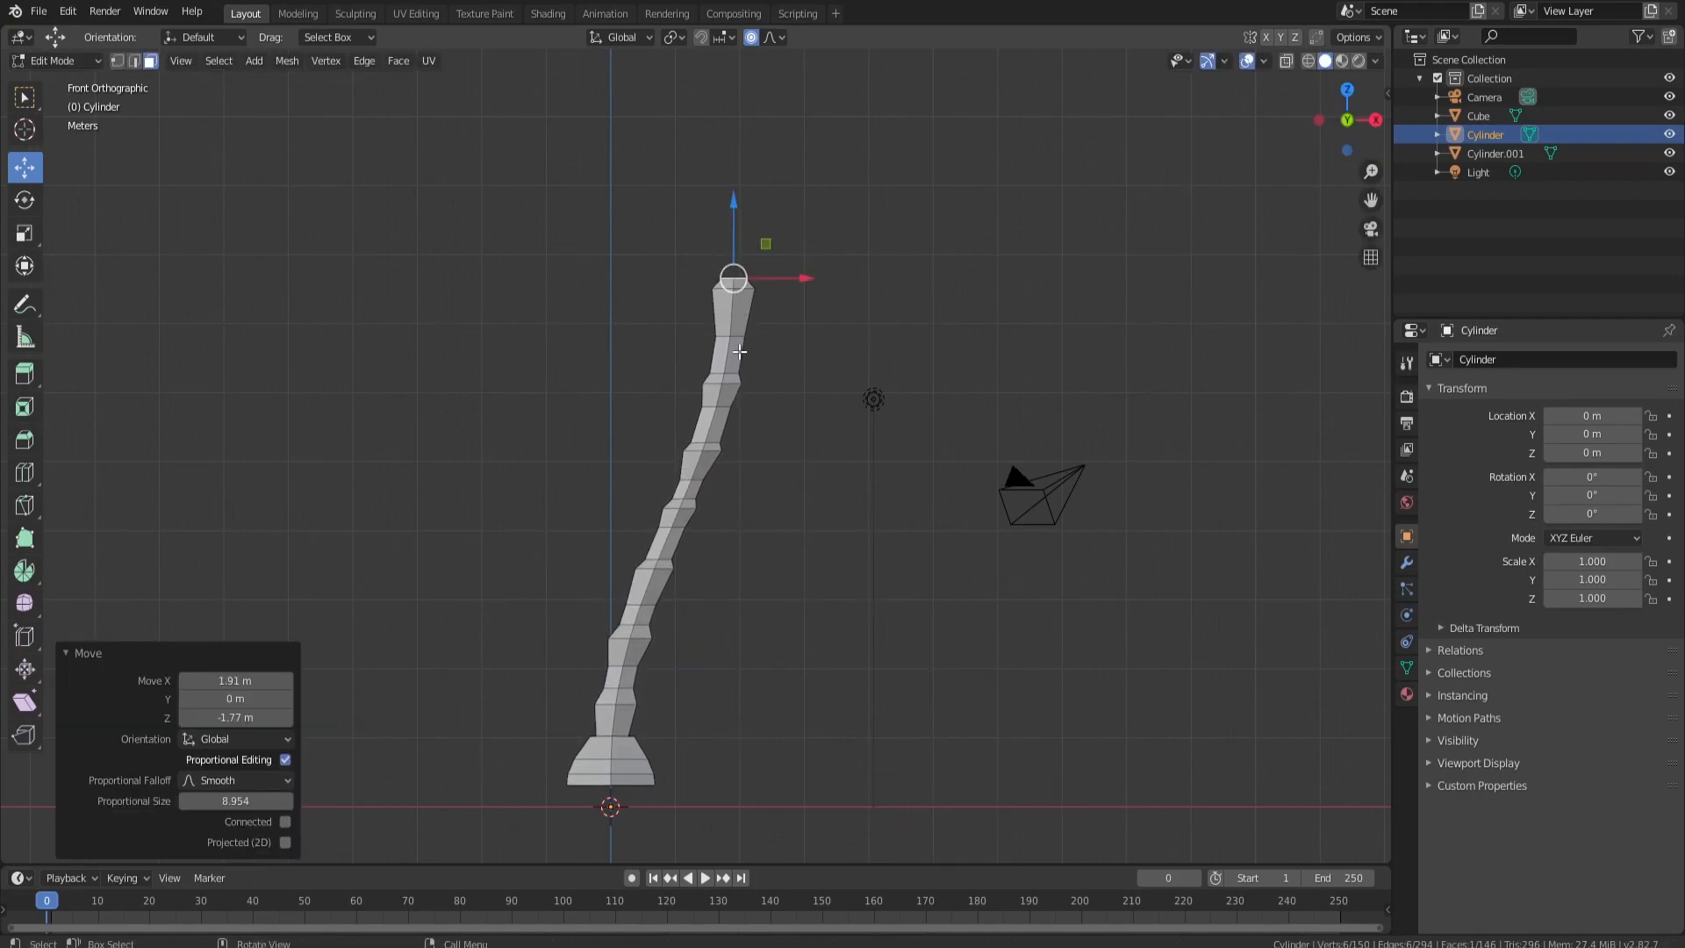
Step: Curve the upper trunk back by moving its top face about -0.83 m in X and 0.05 m in Z, with proportional size about 3.14
drag(733, 278, 678, 276)
scroll(714, 281, up, 10)
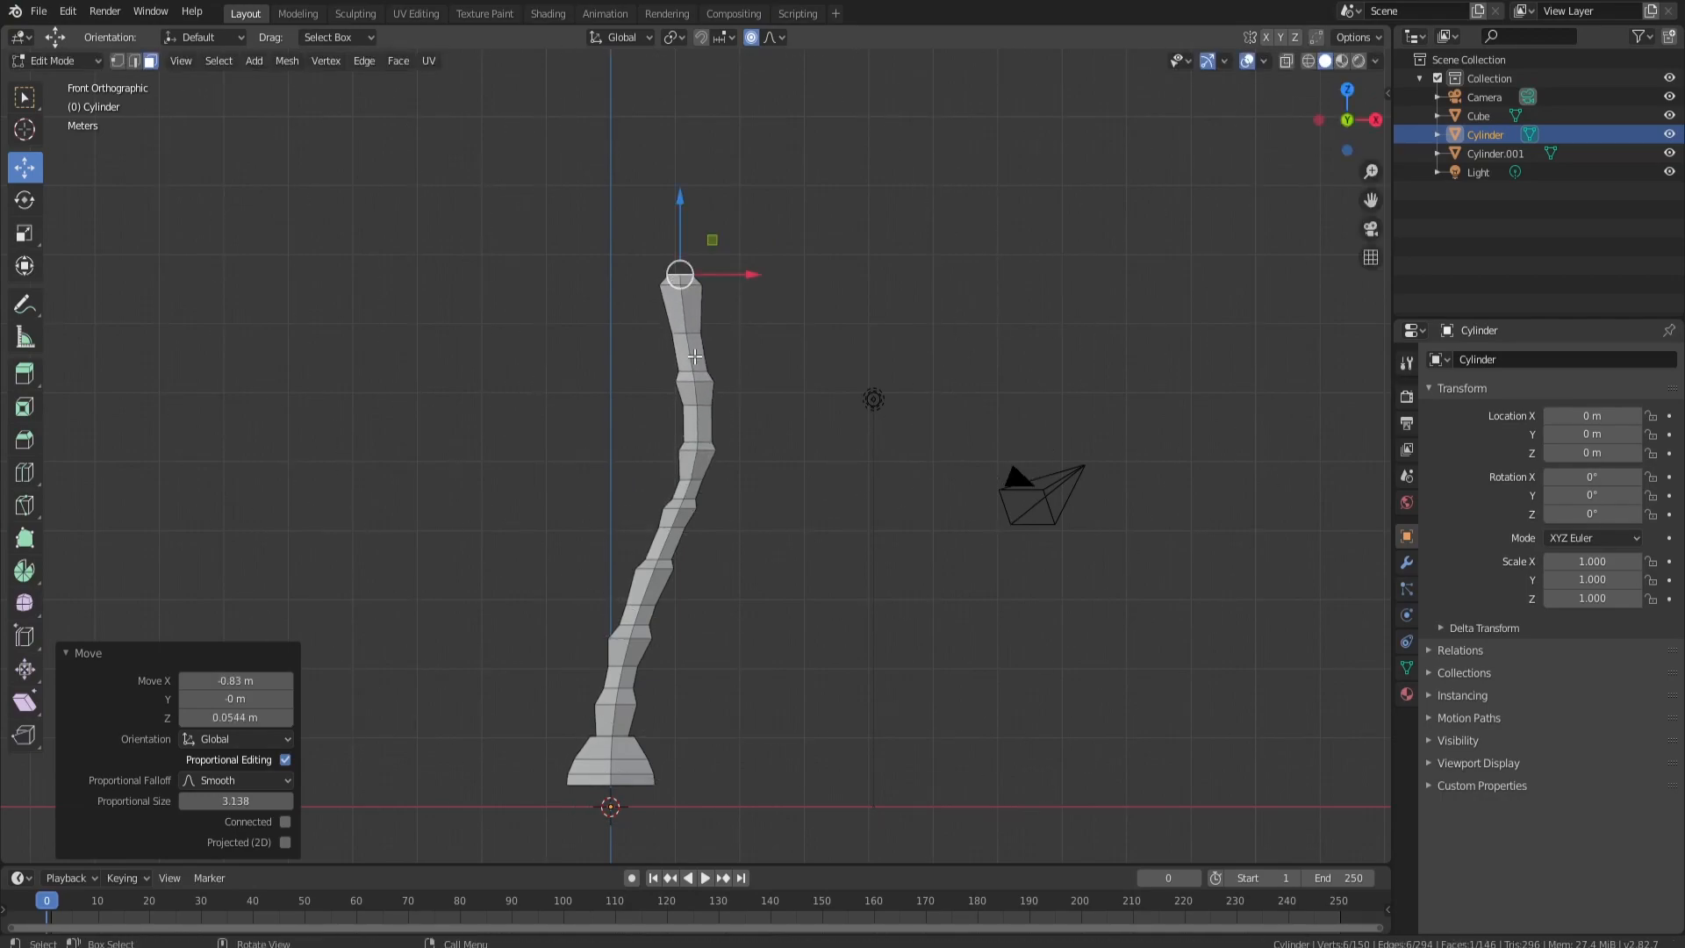
mouse_move(719, 395)
middle_down()
mouse_move(667, 391)
mouse_move(702, 390)
mouse_move(685, 389)
mouse_move(702, 415)
middle_up()
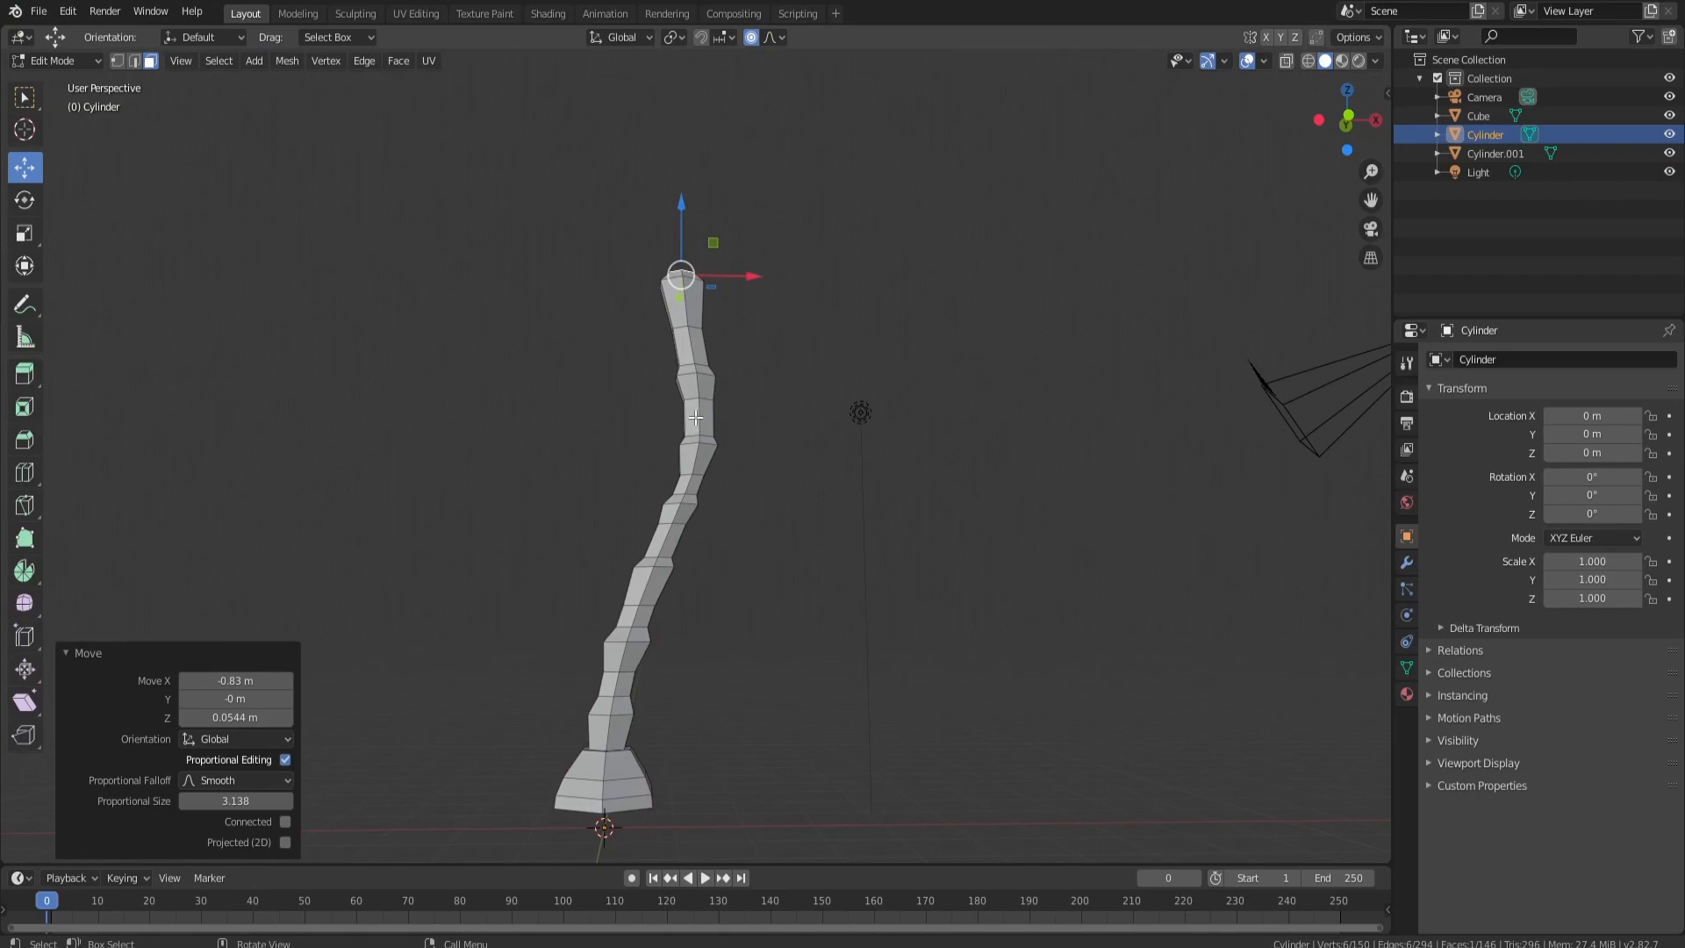
middle_drag(761, 284, 651, 418)
Step: Leave the trunk's Edit Mode and add a plane mesh inside the emptied object Cube.001
key(Tab)
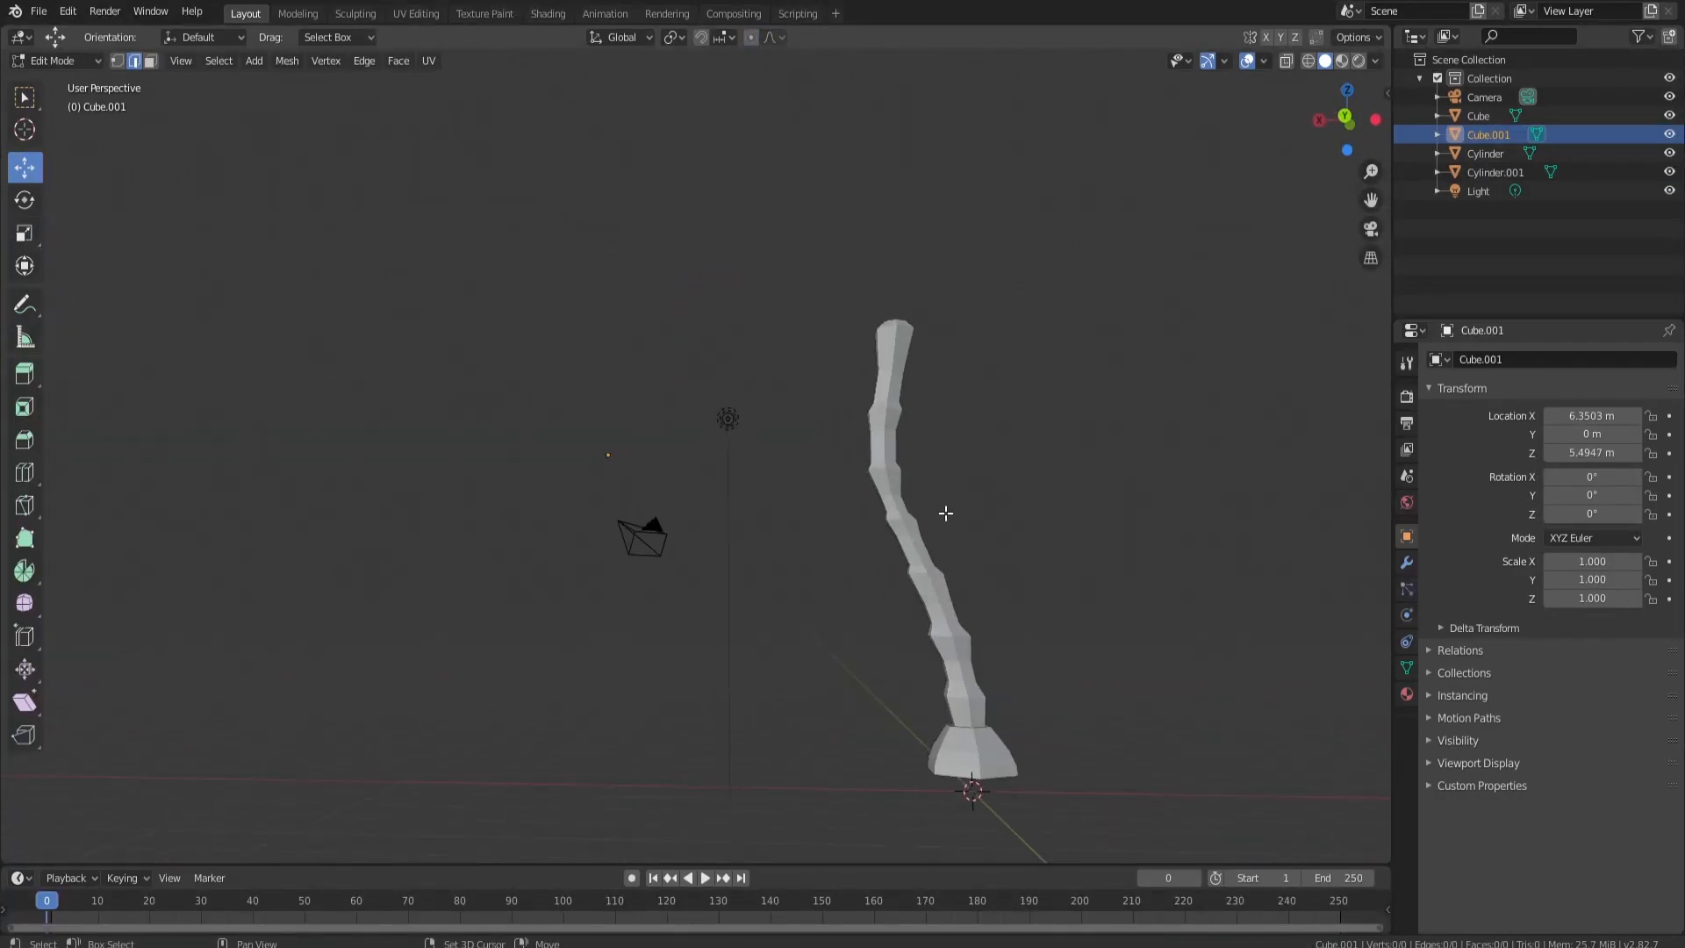
middle_drag(945, 512, 881, 559)
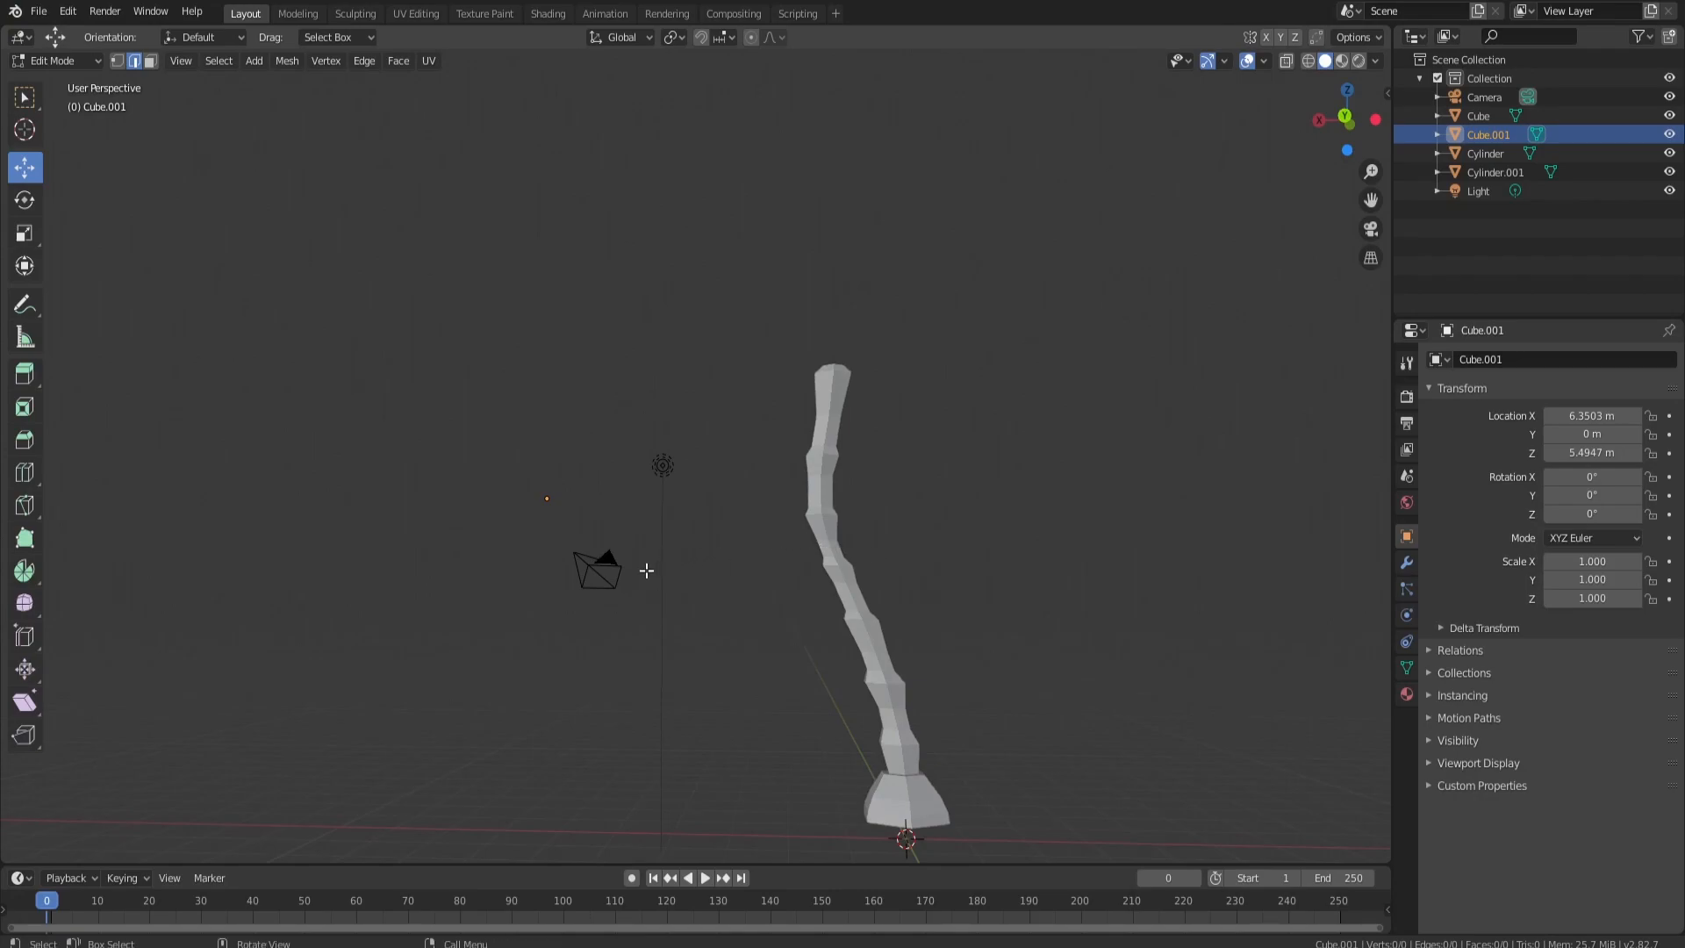
key(shift+a)
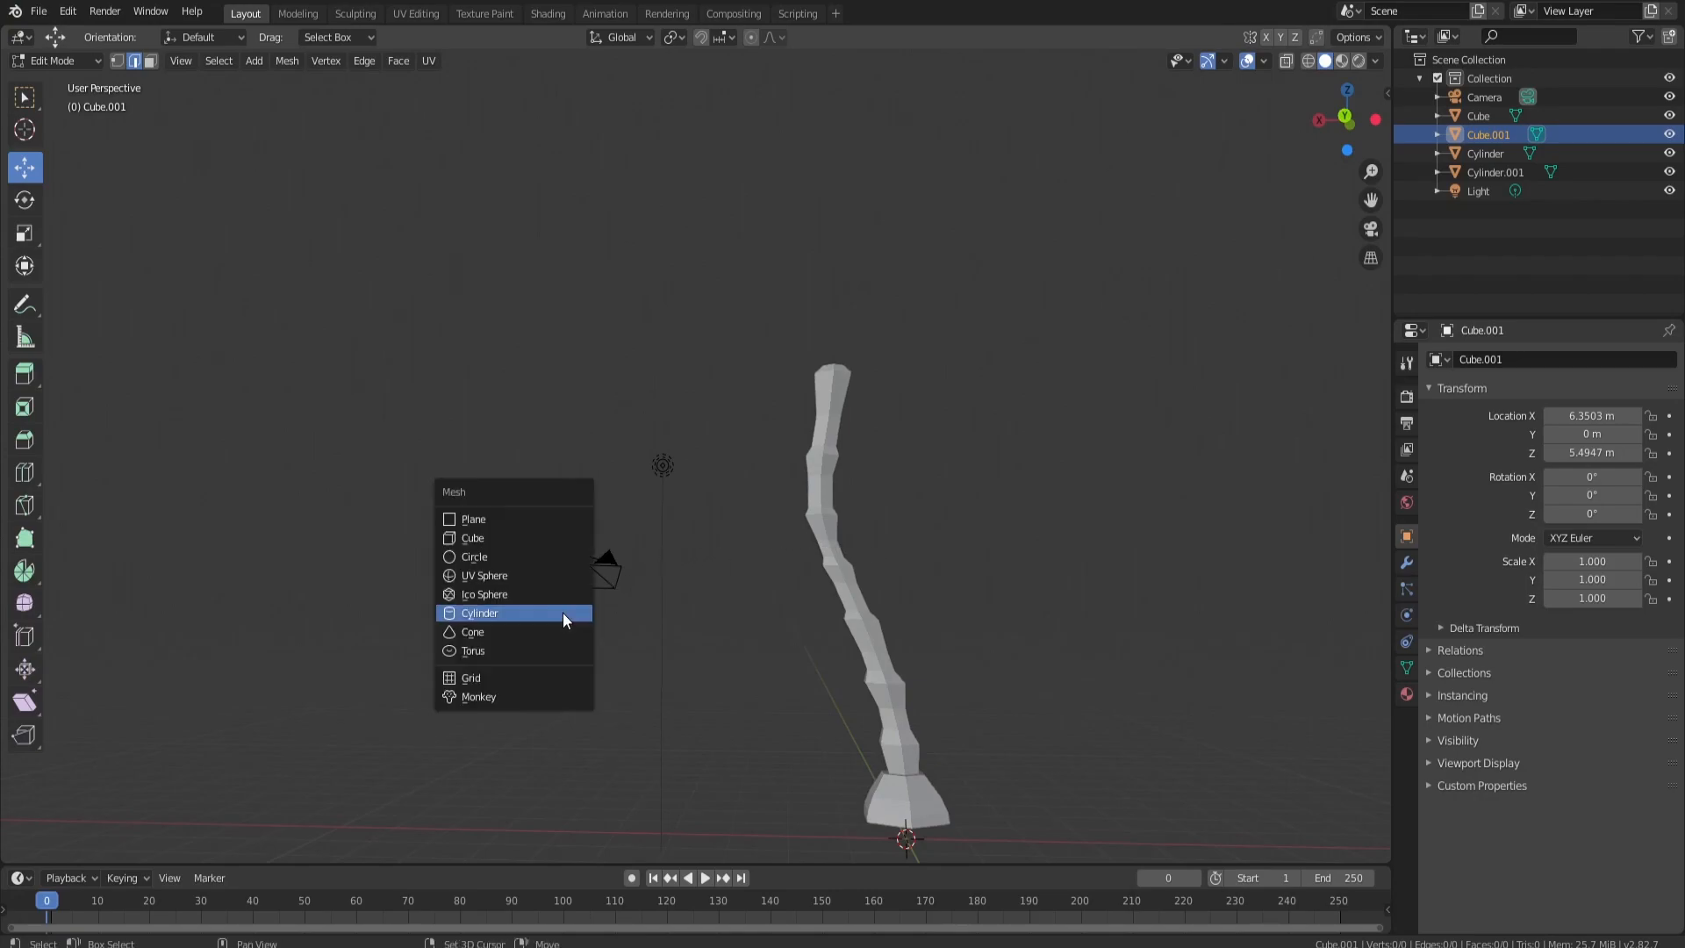
click(497, 519)
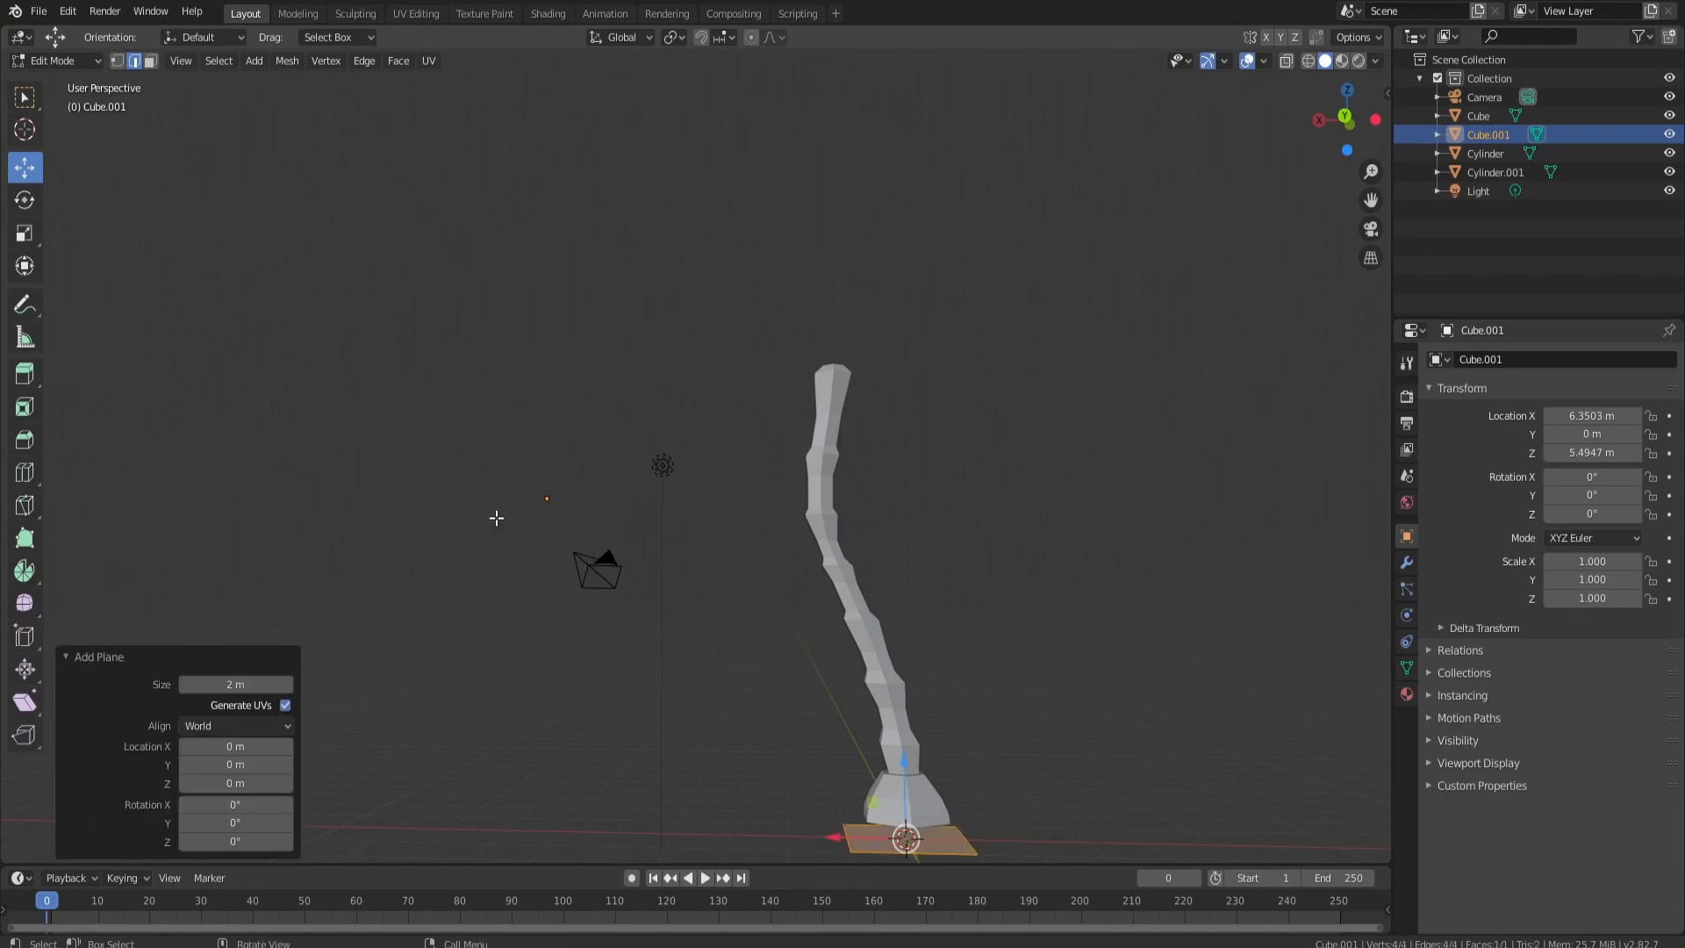
Step: Raise the plane to the trunk's upper height, move it 5.67 m in X, and scale it 1.891 along X
middle_drag(711, 582, 740, 644)
drag(881, 739, 885, 388)
drag(840, 449, 532, 447)
middle_drag(532, 448, 540, 455)
key(s)
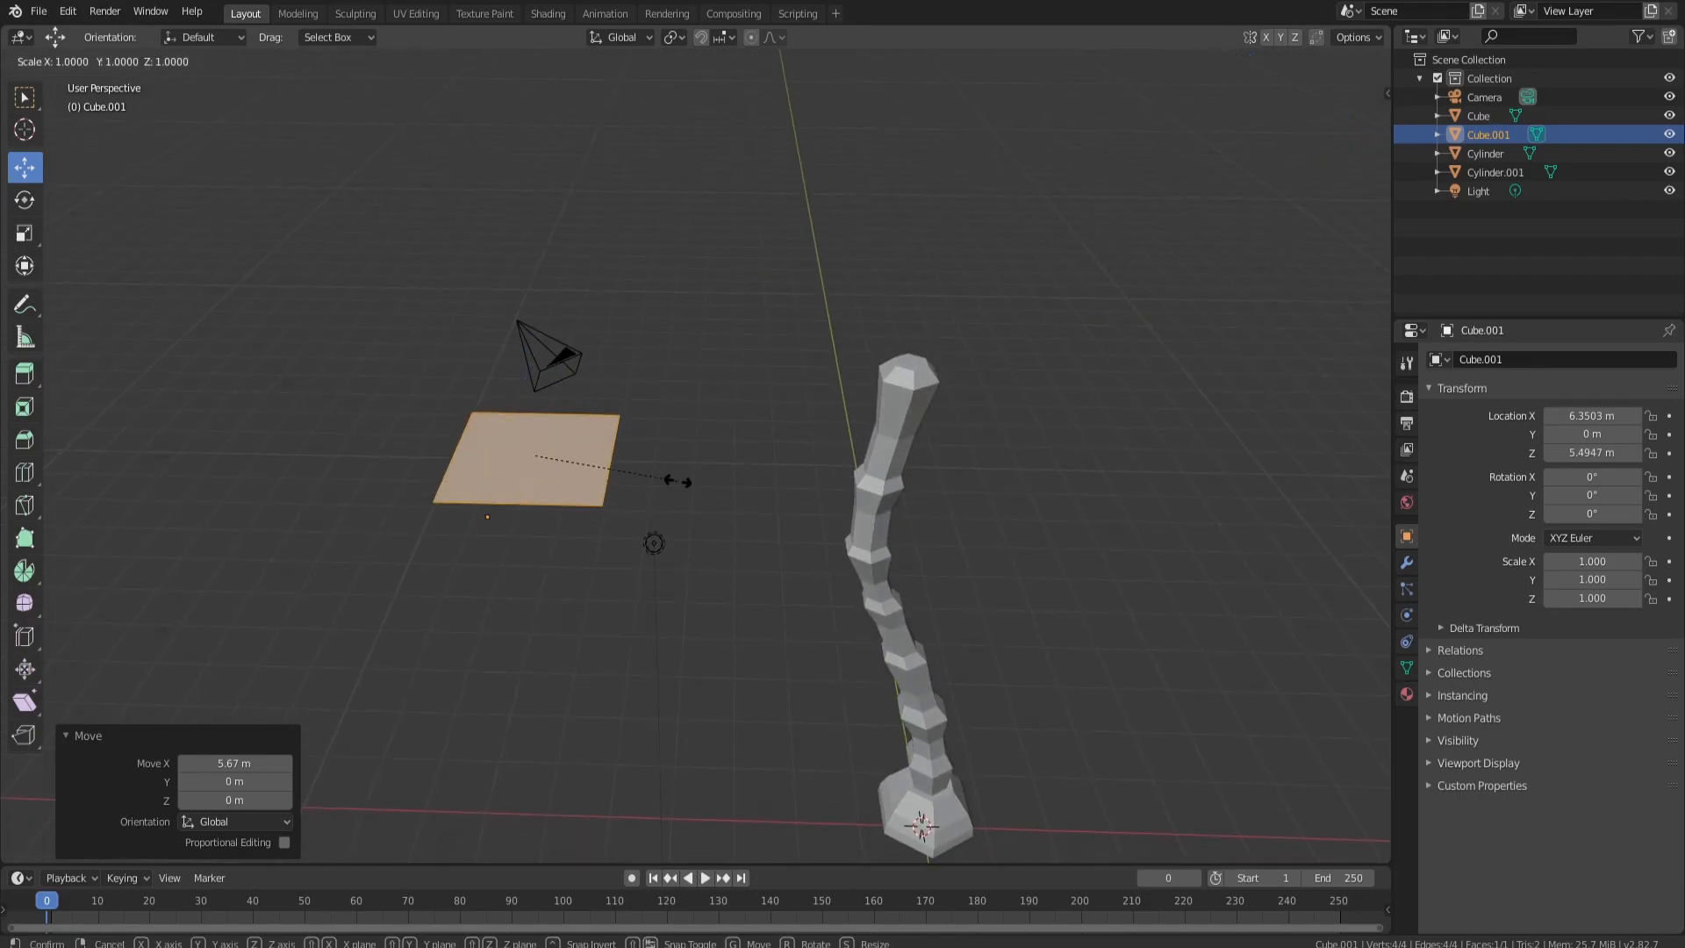
key(x)
click(810, 471)
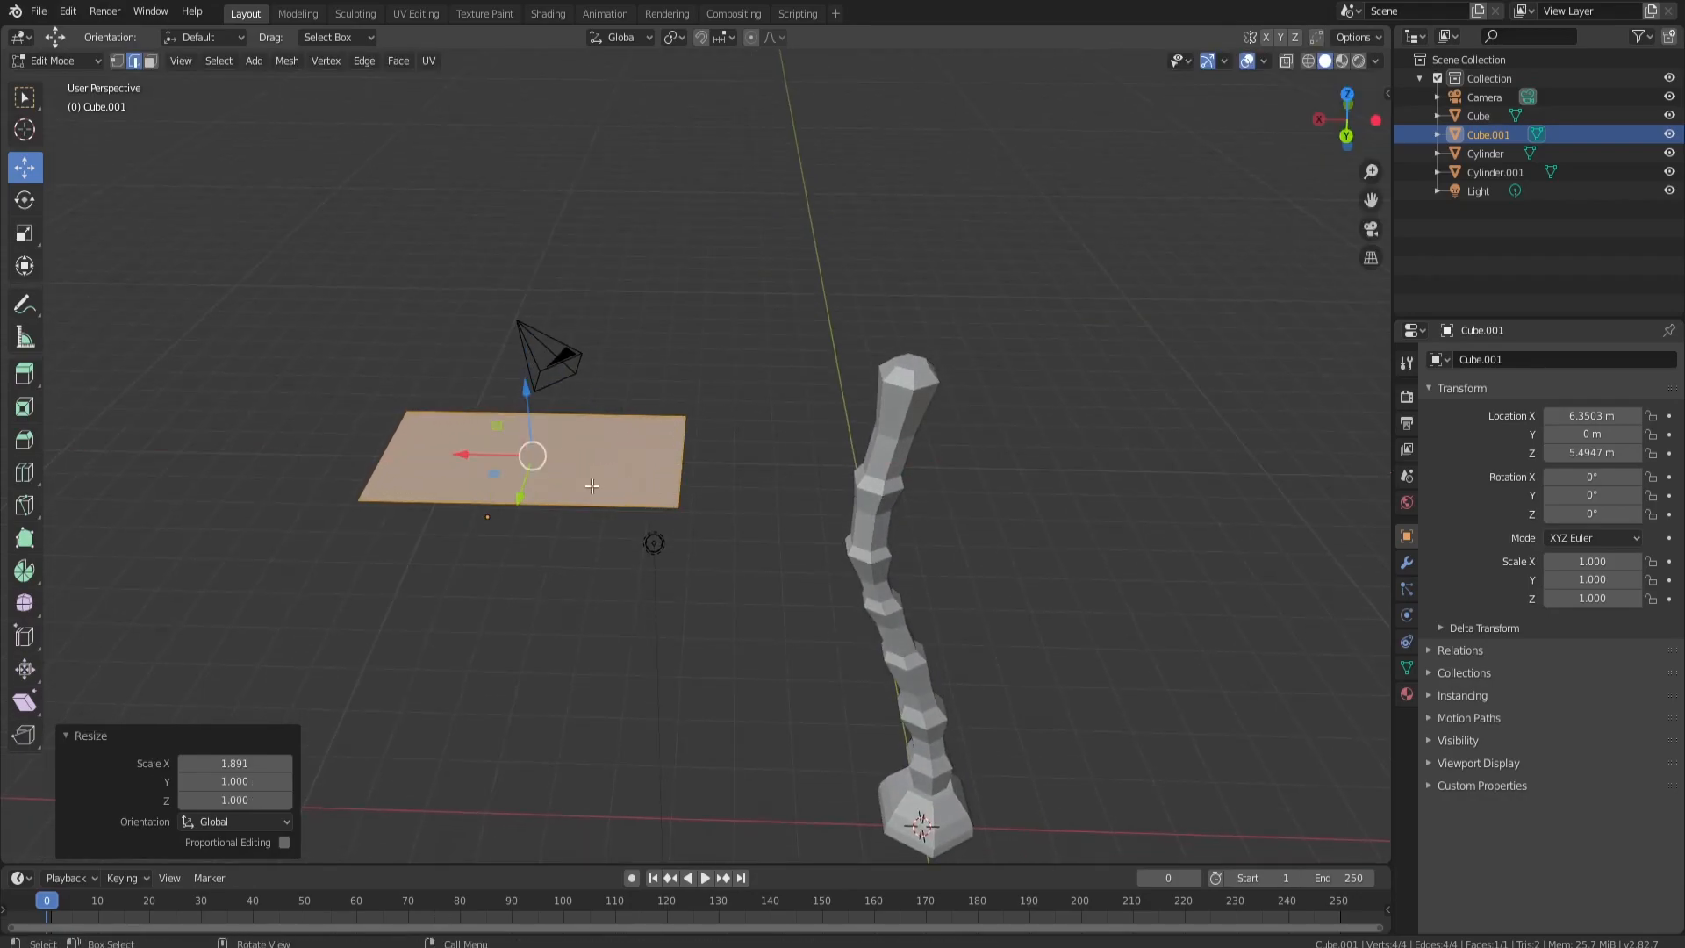
Step: Divide the plane into strips with six centred loop cuts across its length
key(ctrl+r)
scroll(541, 449, up, 5)
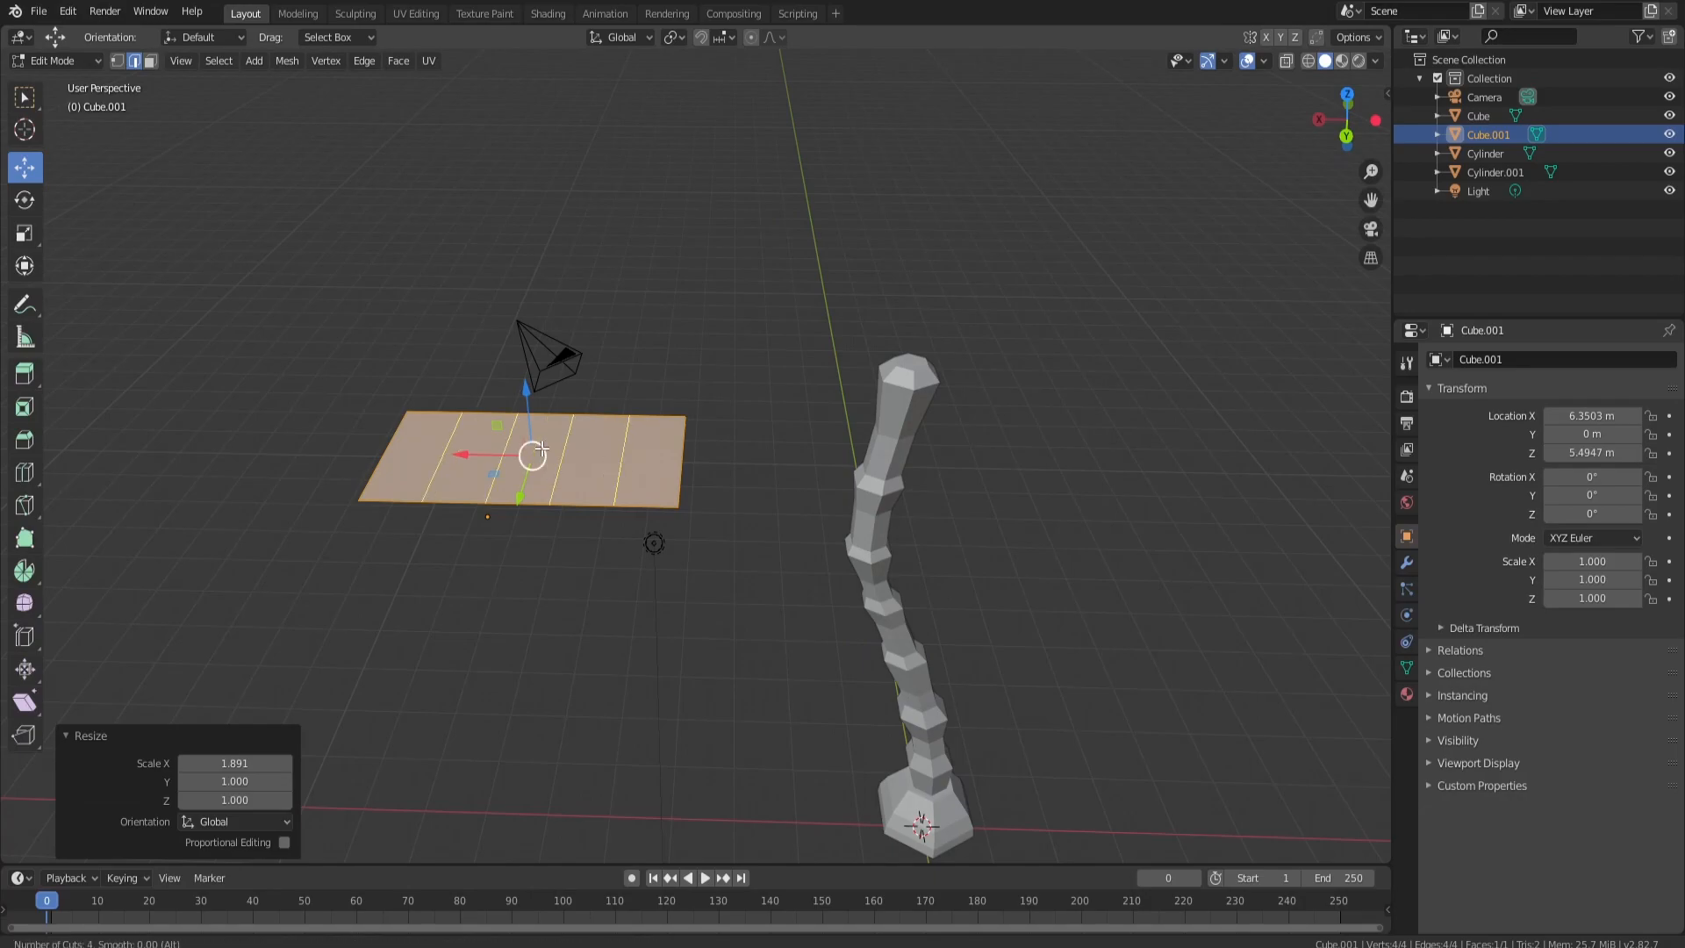
click(542, 449)
right_click(541, 449)
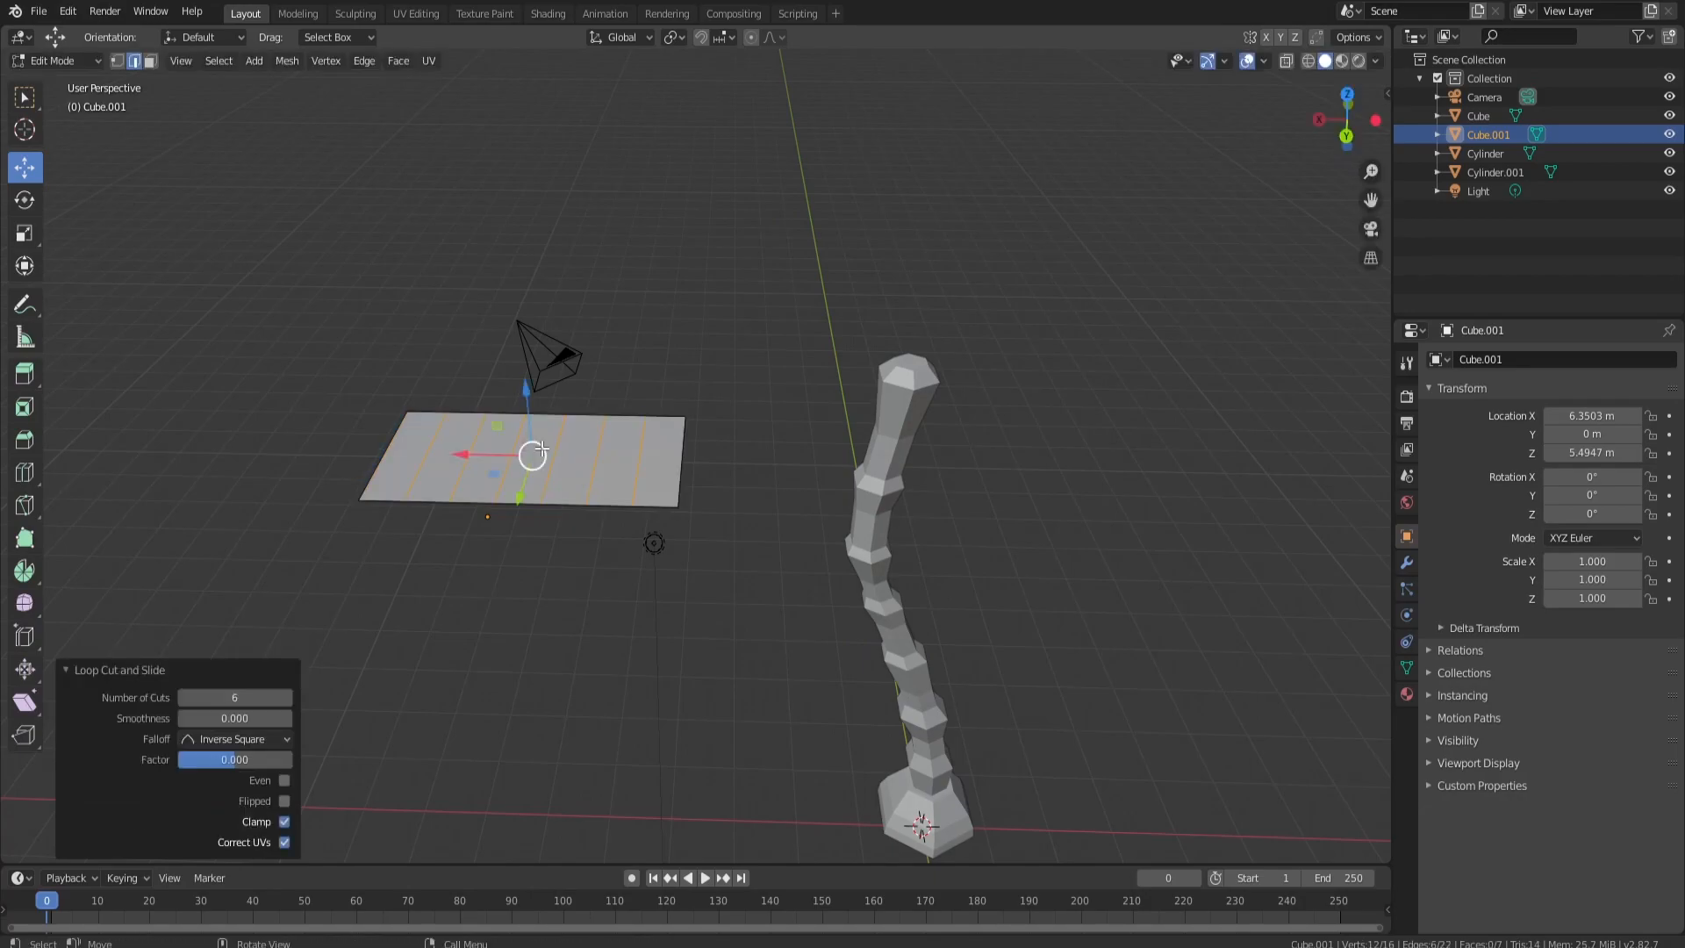
Step: In edge select mode, select all six inner cross edges of the plane and raise them slightly in Z
middle_drag(500, 507, 523, 444)
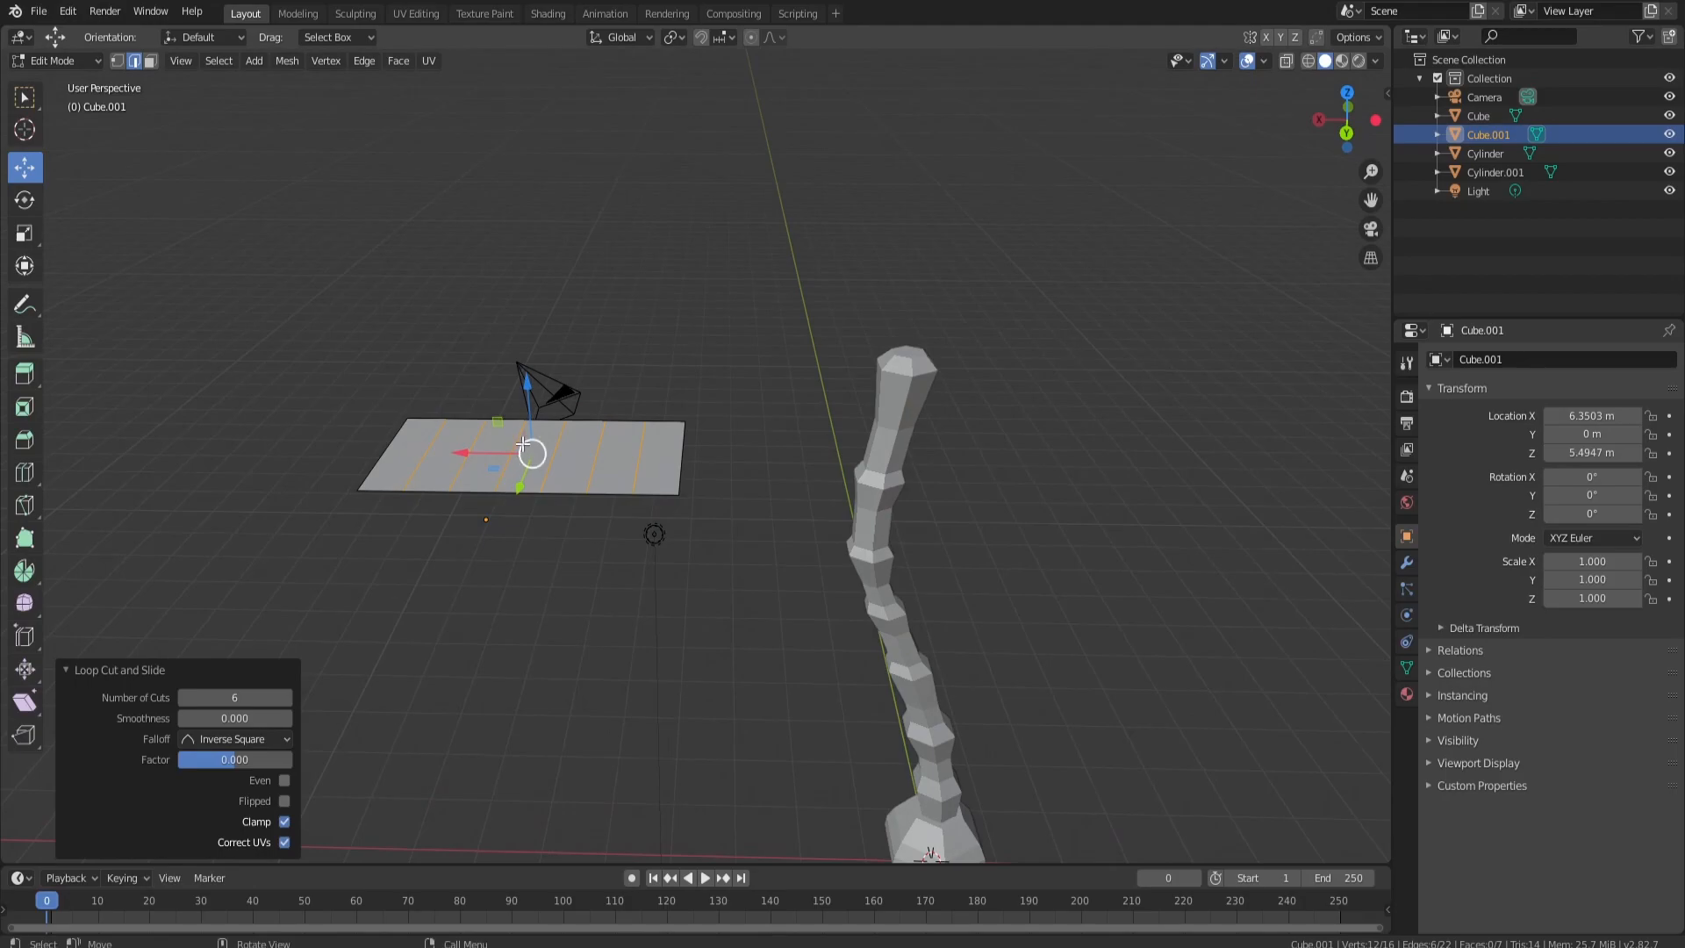
scroll(554, 440, up, 2)
scroll(554, 440, down, 2)
scroll(554, 439, up, 1)
shift+middle_drag(497, 453, 524, 488)
click(117, 62)
click(135, 62)
click(624, 696)
middle_drag(822, 757, 821, 783)
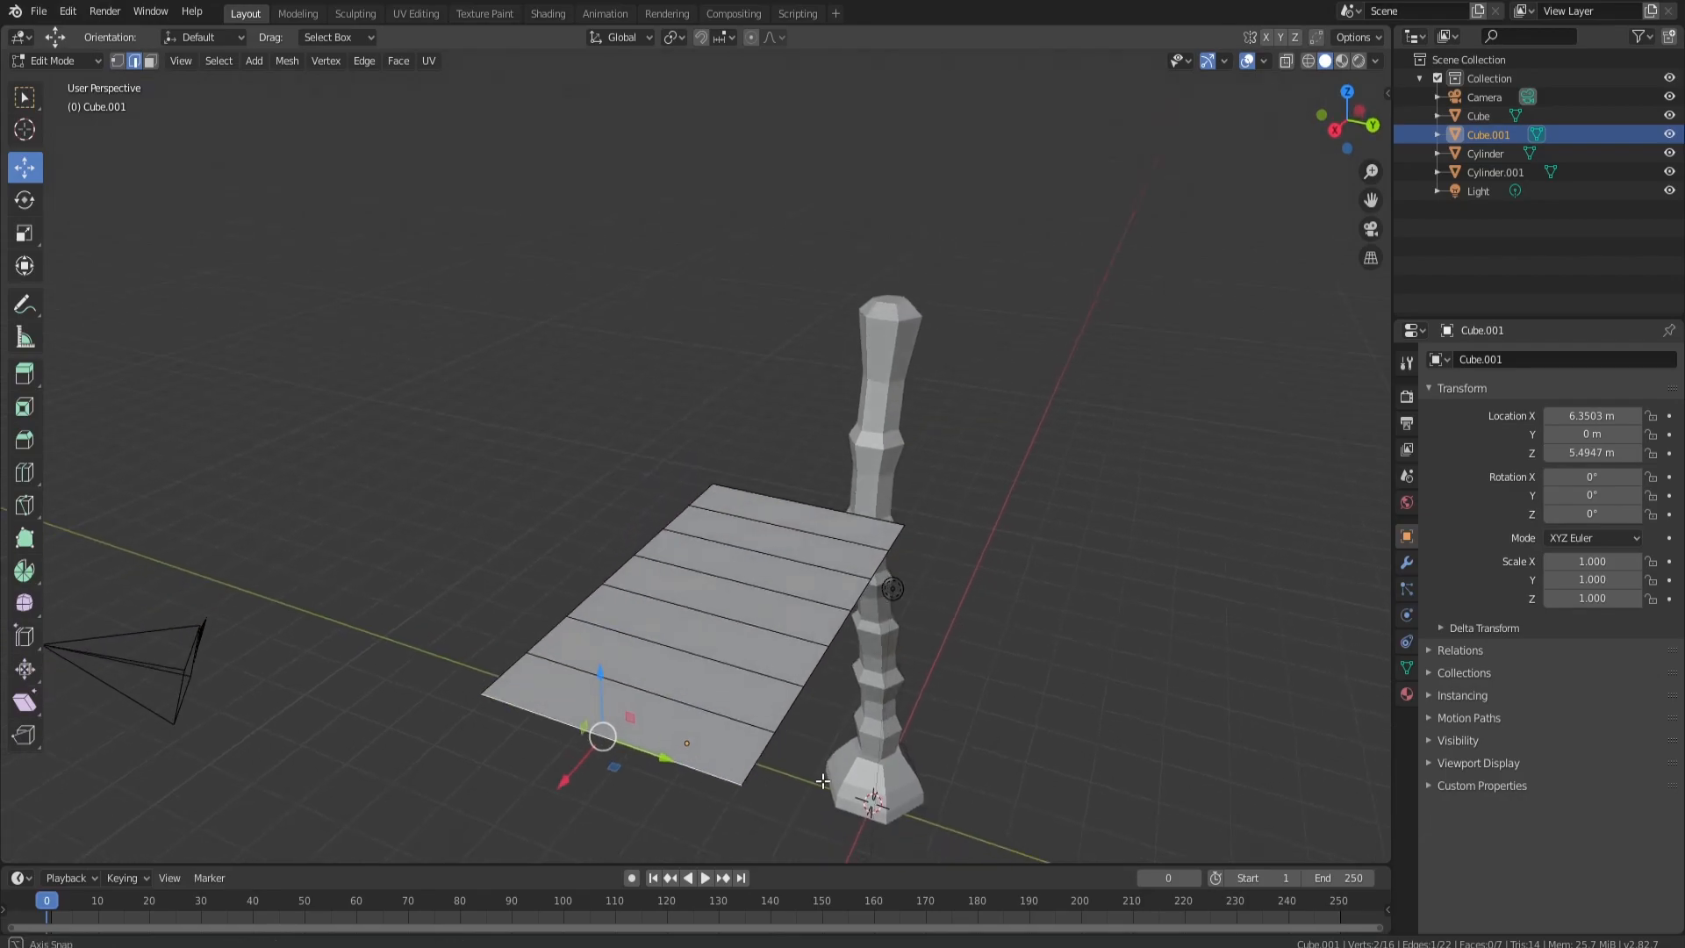
middle_drag(899, 710, 606, 581)
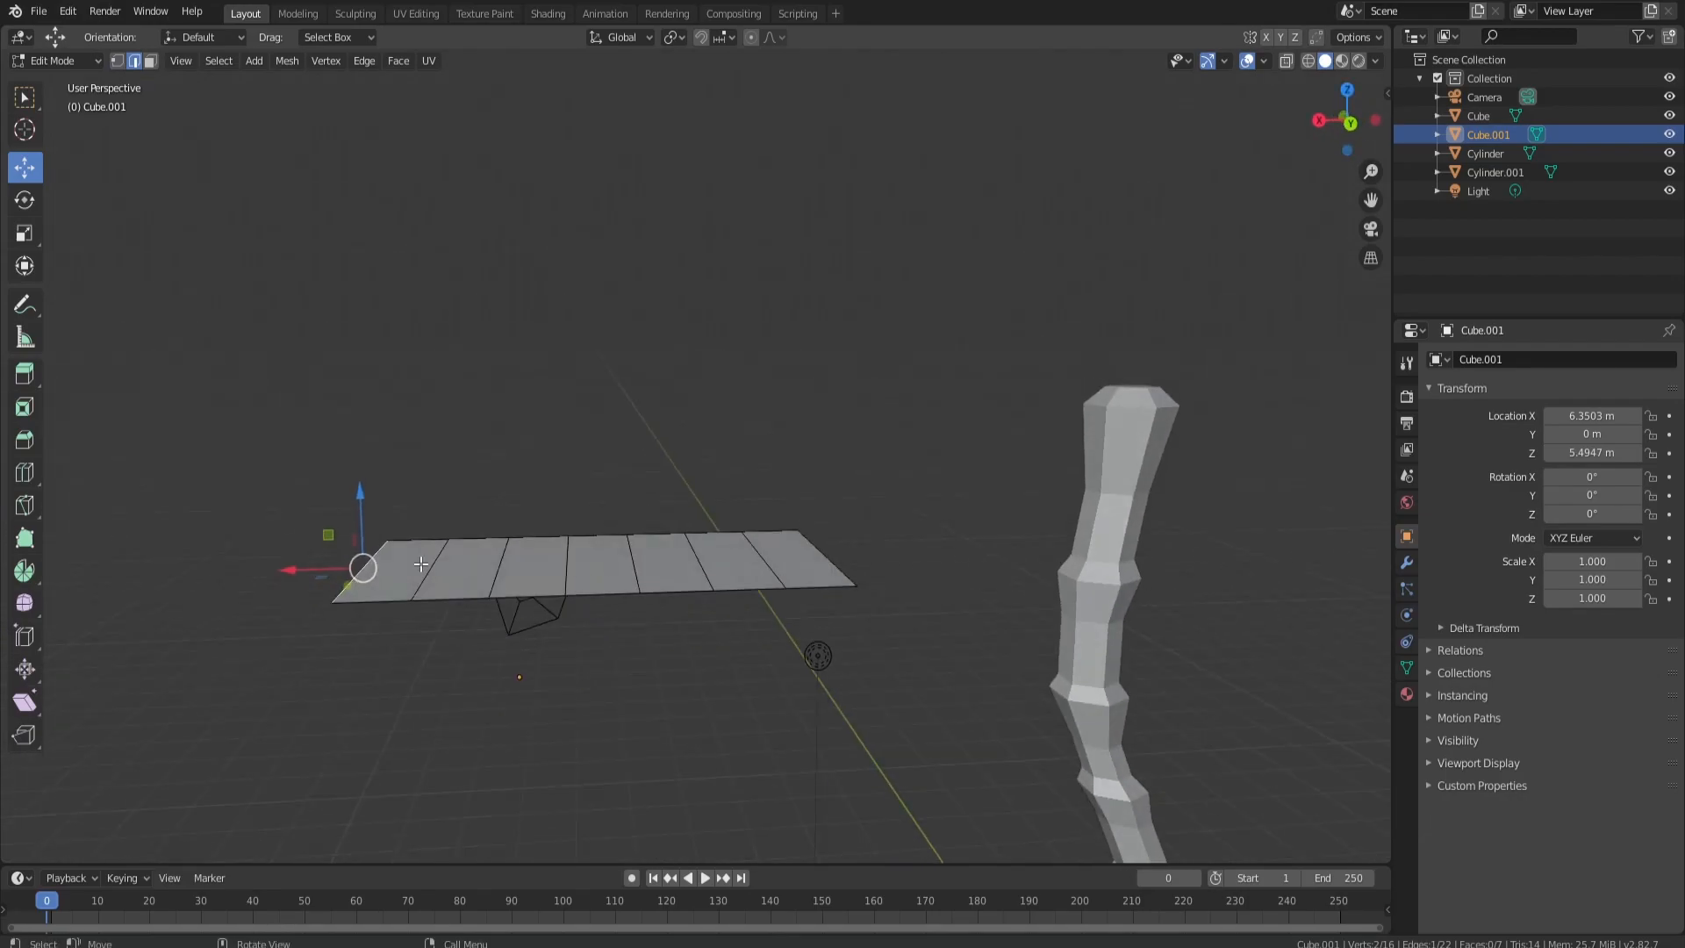
click(430, 567)
shift+click(496, 562)
shift+click(569, 567)
shift+click(633, 564)
shift+click(702, 566)
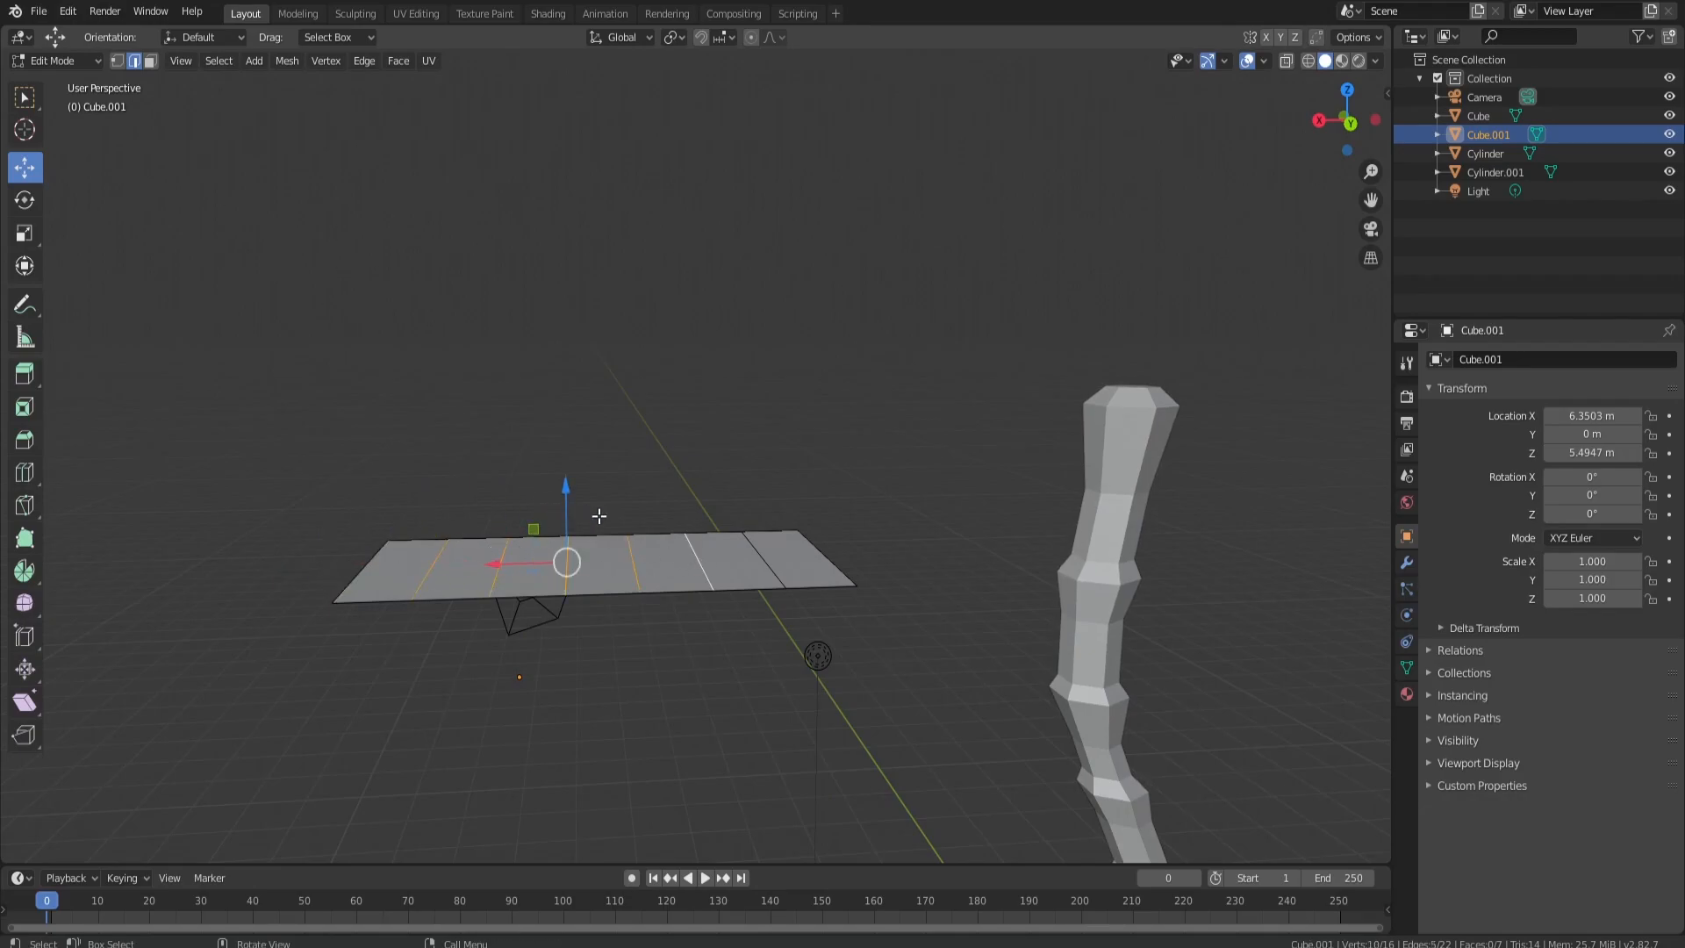
shift+click(765, 559)
drag(600, 497, 490, 569)
Step: Raise the four middle cross edges of the plane further in Z to continue the arch
click(491, 569)
shift+click(566, 562)
shift+click(631, 562)
shift+click(700, 560)
drag(598, 491, 600, 497)
Step: Select the two central cross edges of the plane and raise them slightly to form the arch's crest
click(557, 578)
click(570, 551)
shift+click(634, 552)
drag(602, 493, 603, 494)
Step: Lower the central cross edge nearer the trunk by about 0.014 m in Z and clear the selection
mouse_move(602, 493)
middle_down()
mouse_move(705, 460)
mouse_move(617, 548)
mouse_move(669, 492)
mouse_move(631, 481)
middle_up()
click(617, 548)
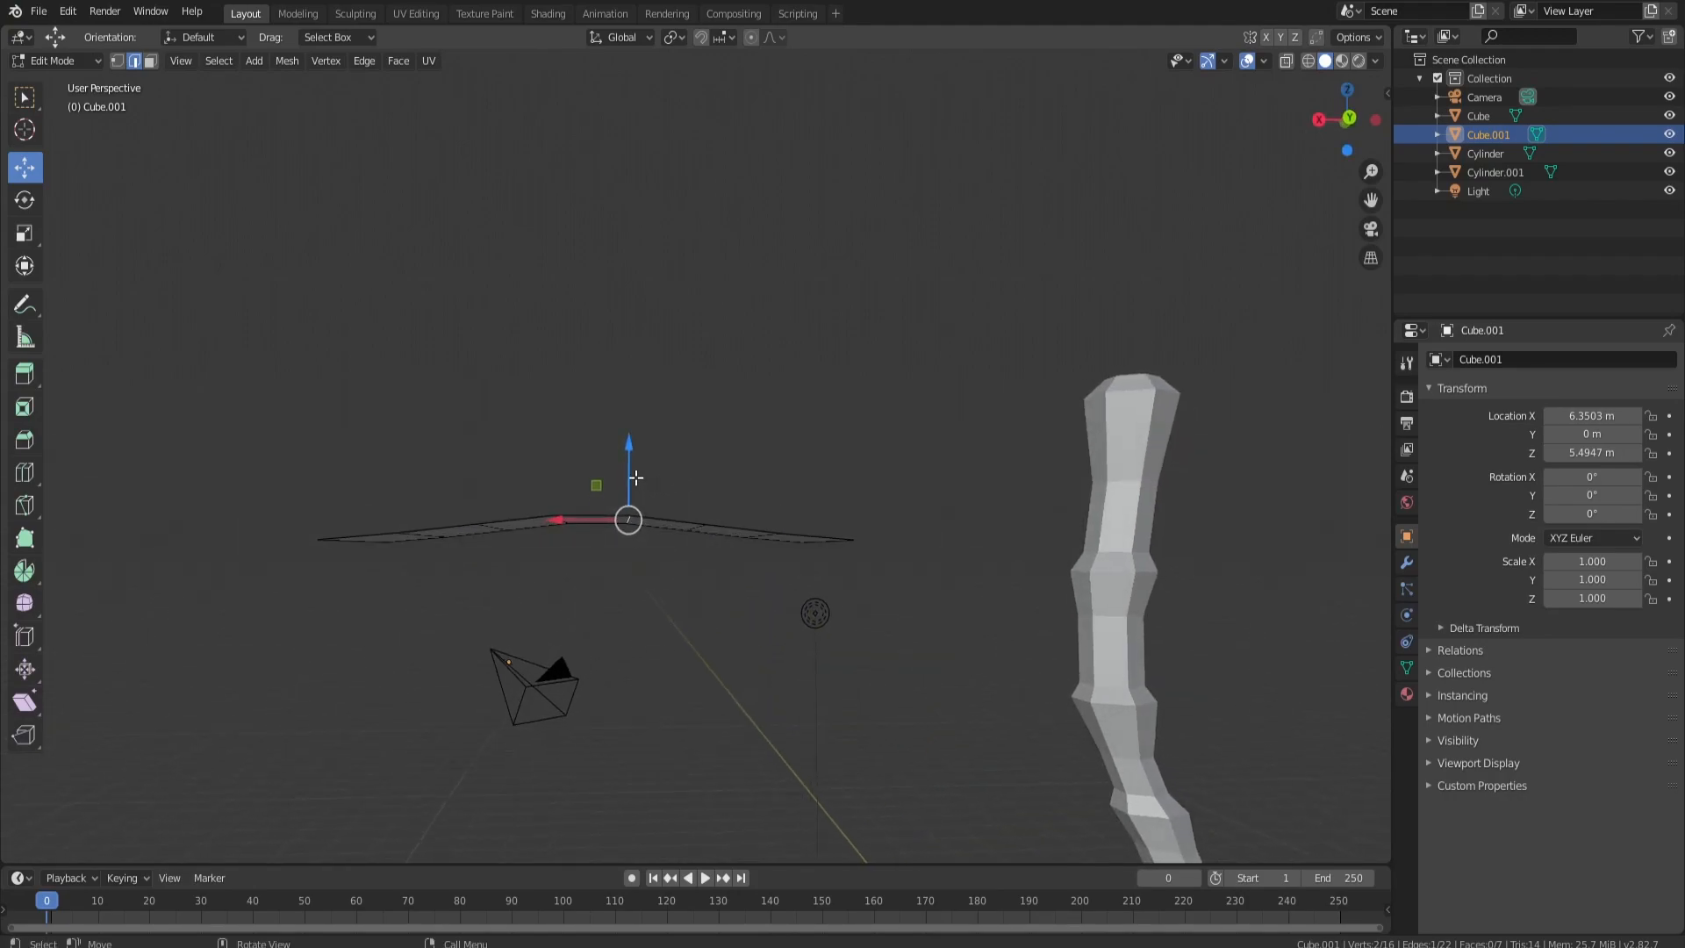
drag(634, 470, 634, 474)
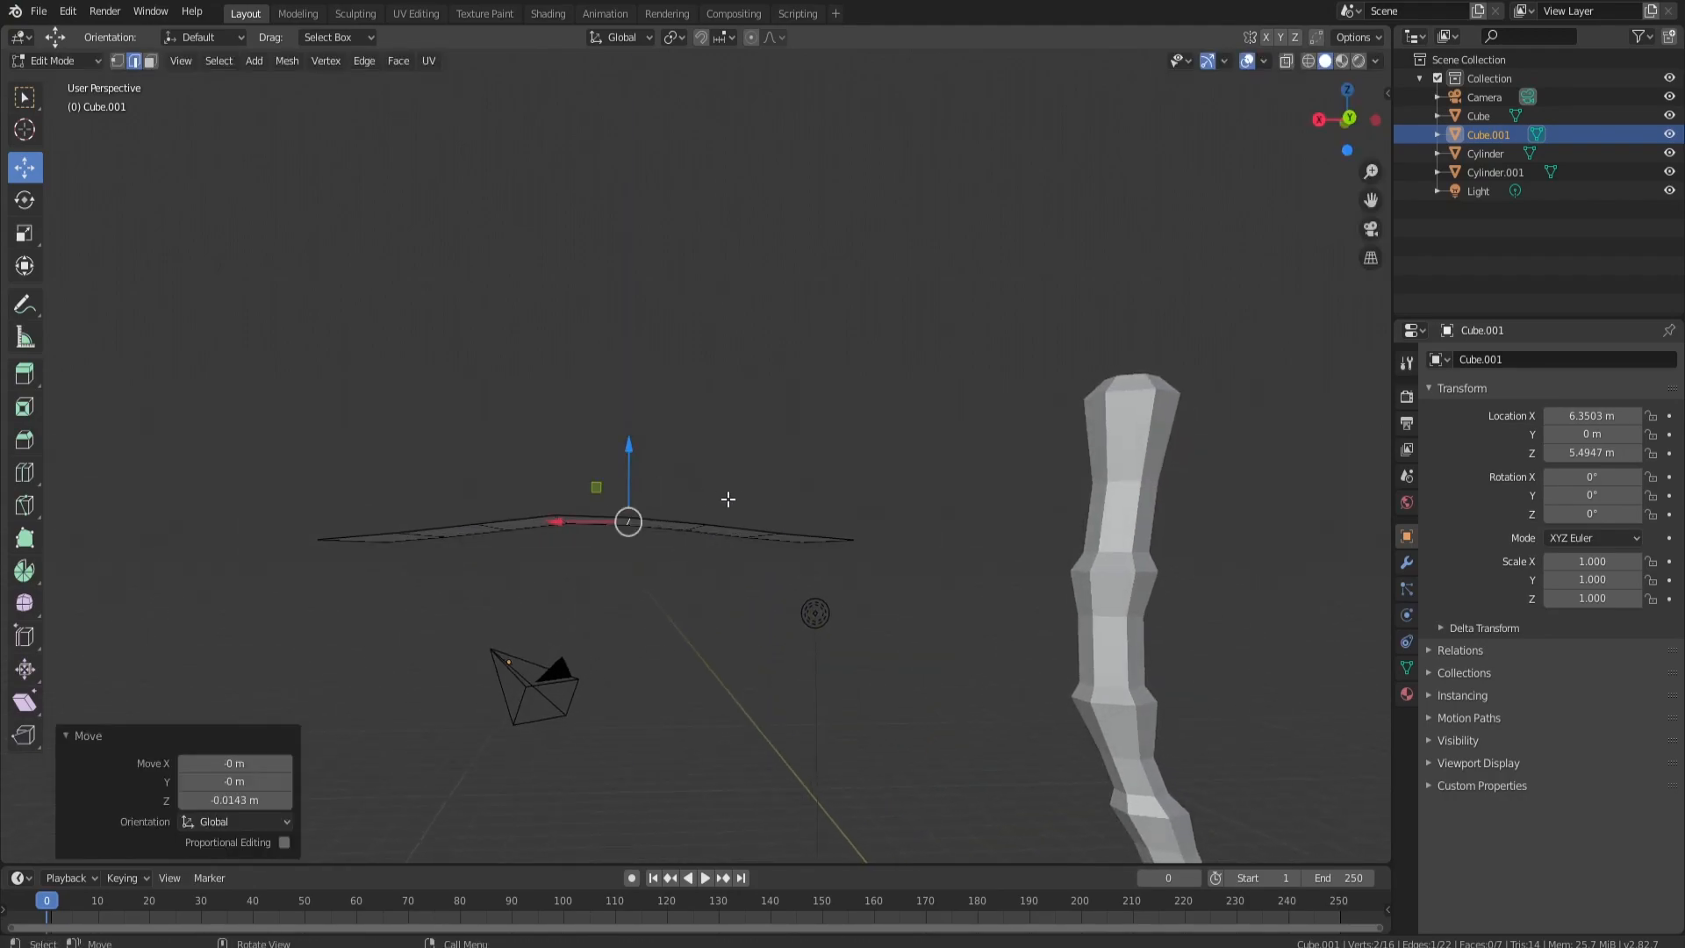
click(574, 419)
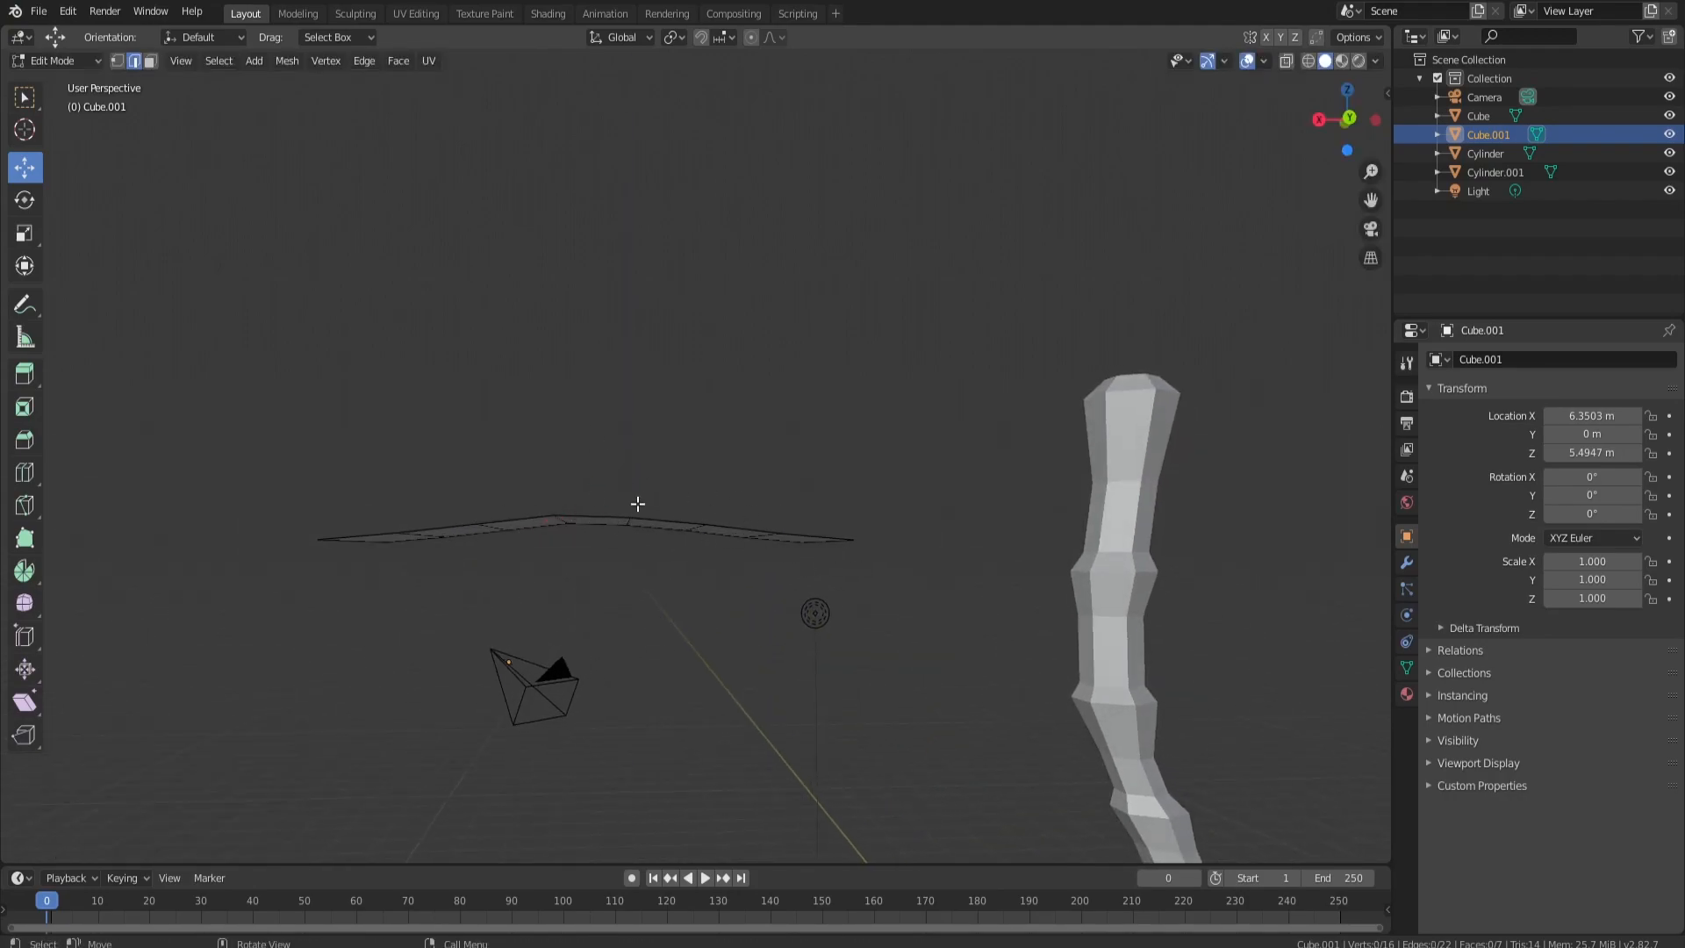
Step: Add one centred loop cut running lengthwise through the arched plane
middle_drag(711, 465, 669, 604)
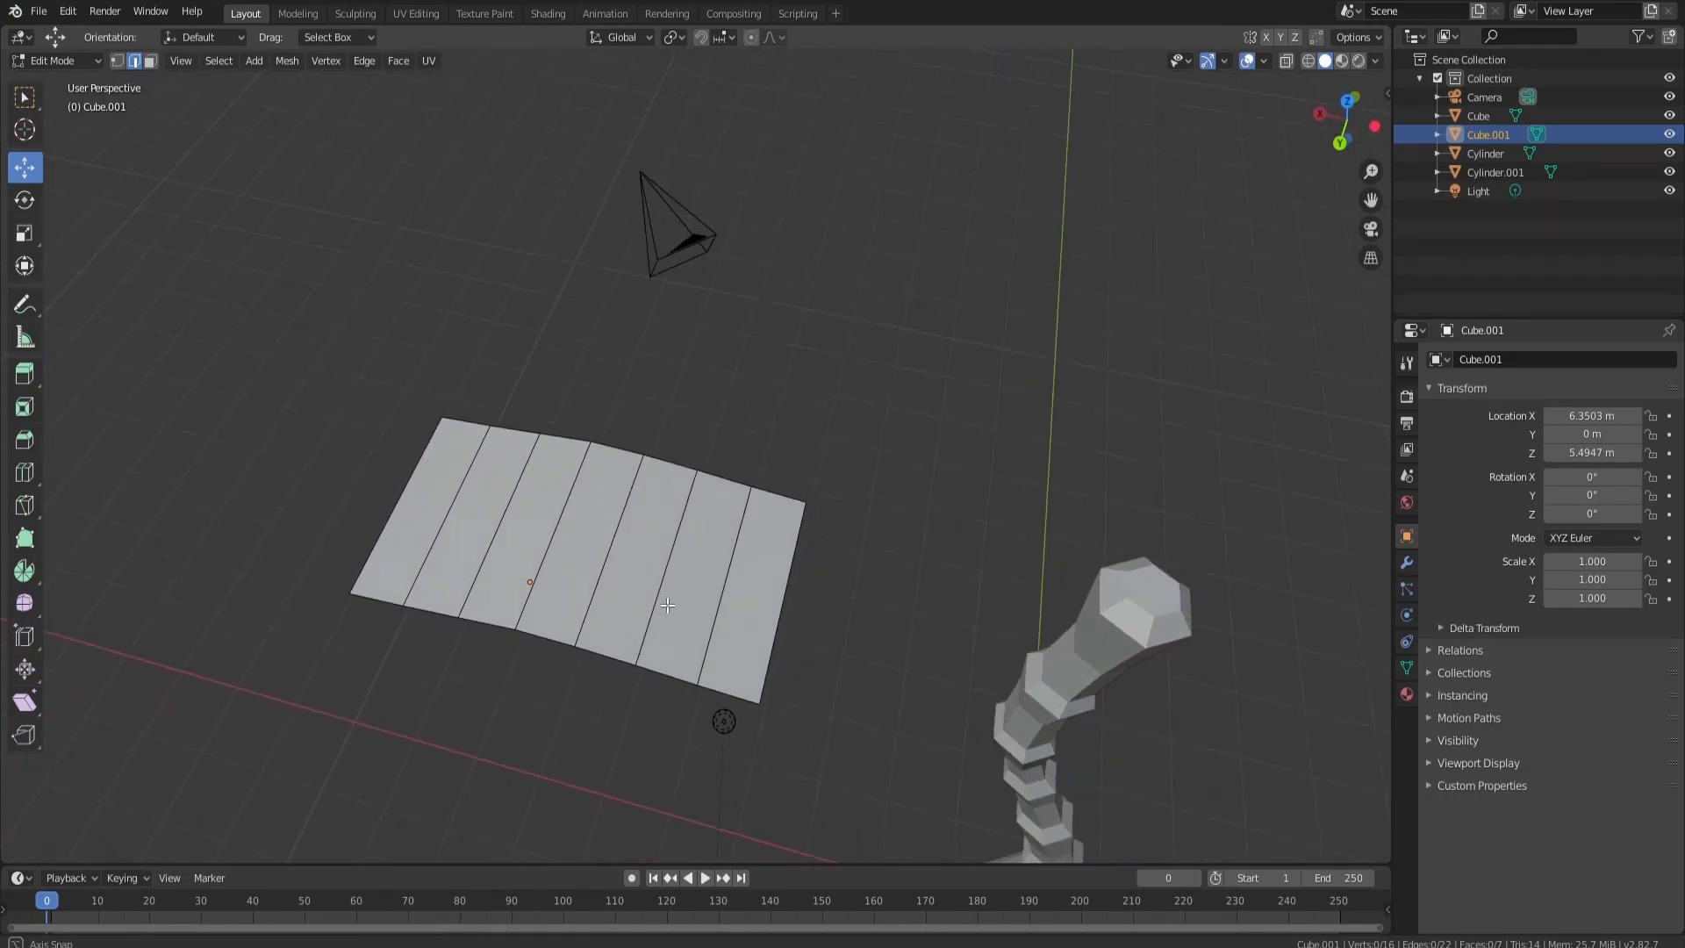
key(ctrl+r)
click(779, 601)
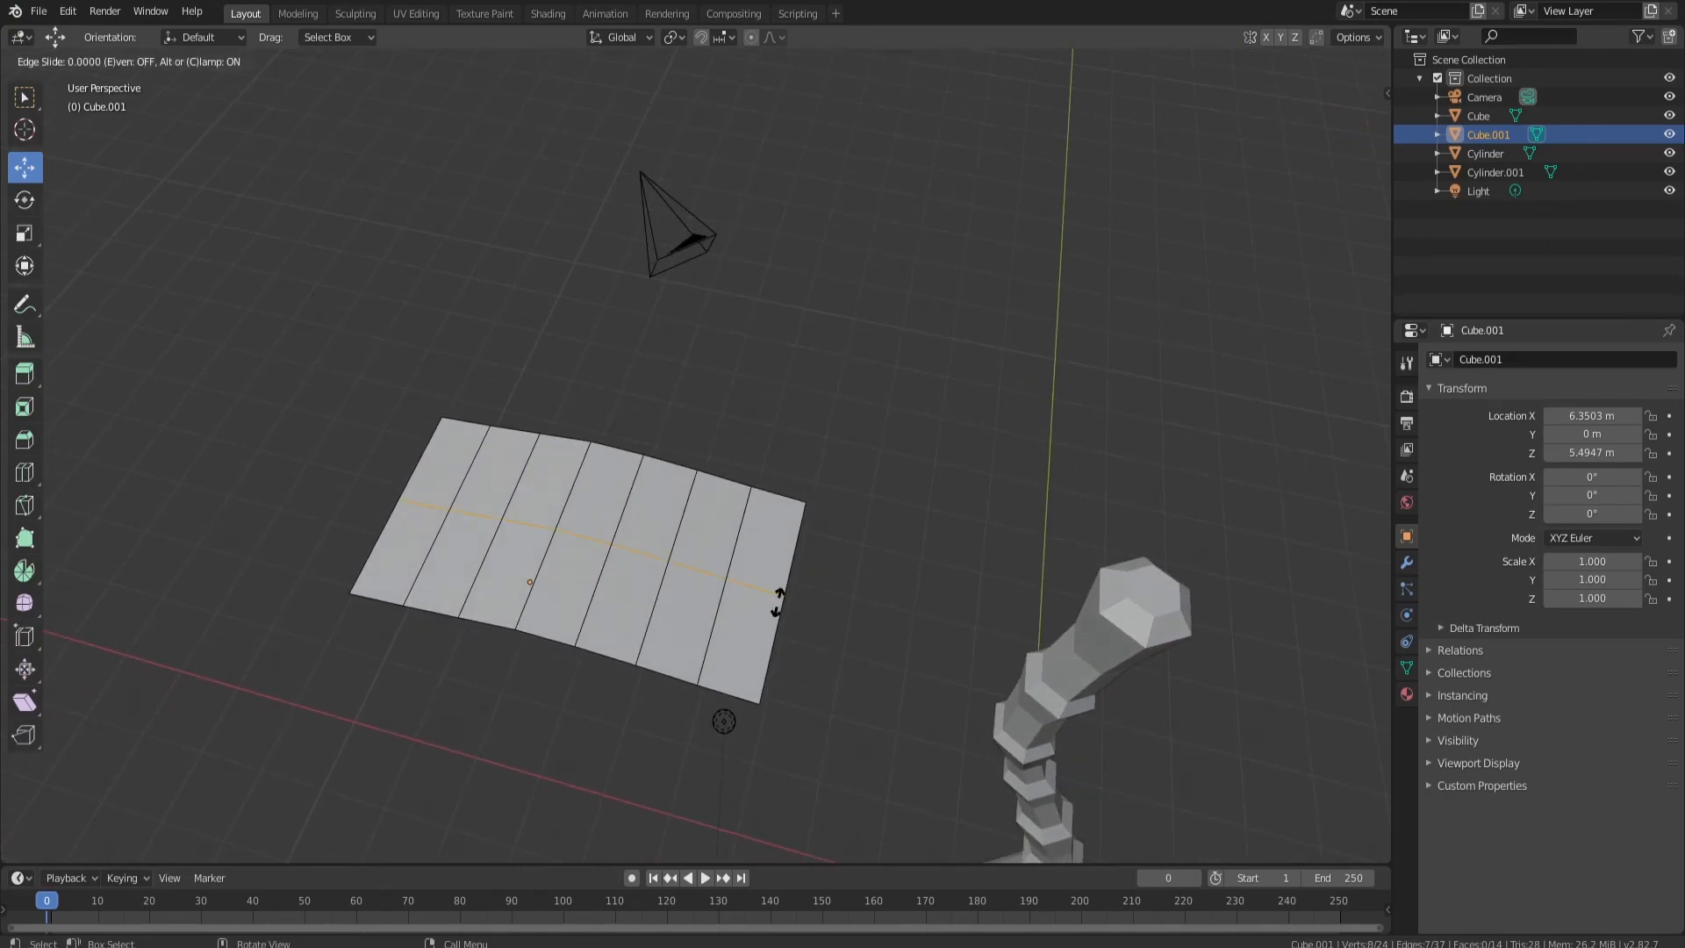
right_click(778, 602)
Step: Select both long border edge loops of the leaf and lower them about 0.125 m, plus another 0.014 m, in Z
middle_drag(594, 604, 686, 537)
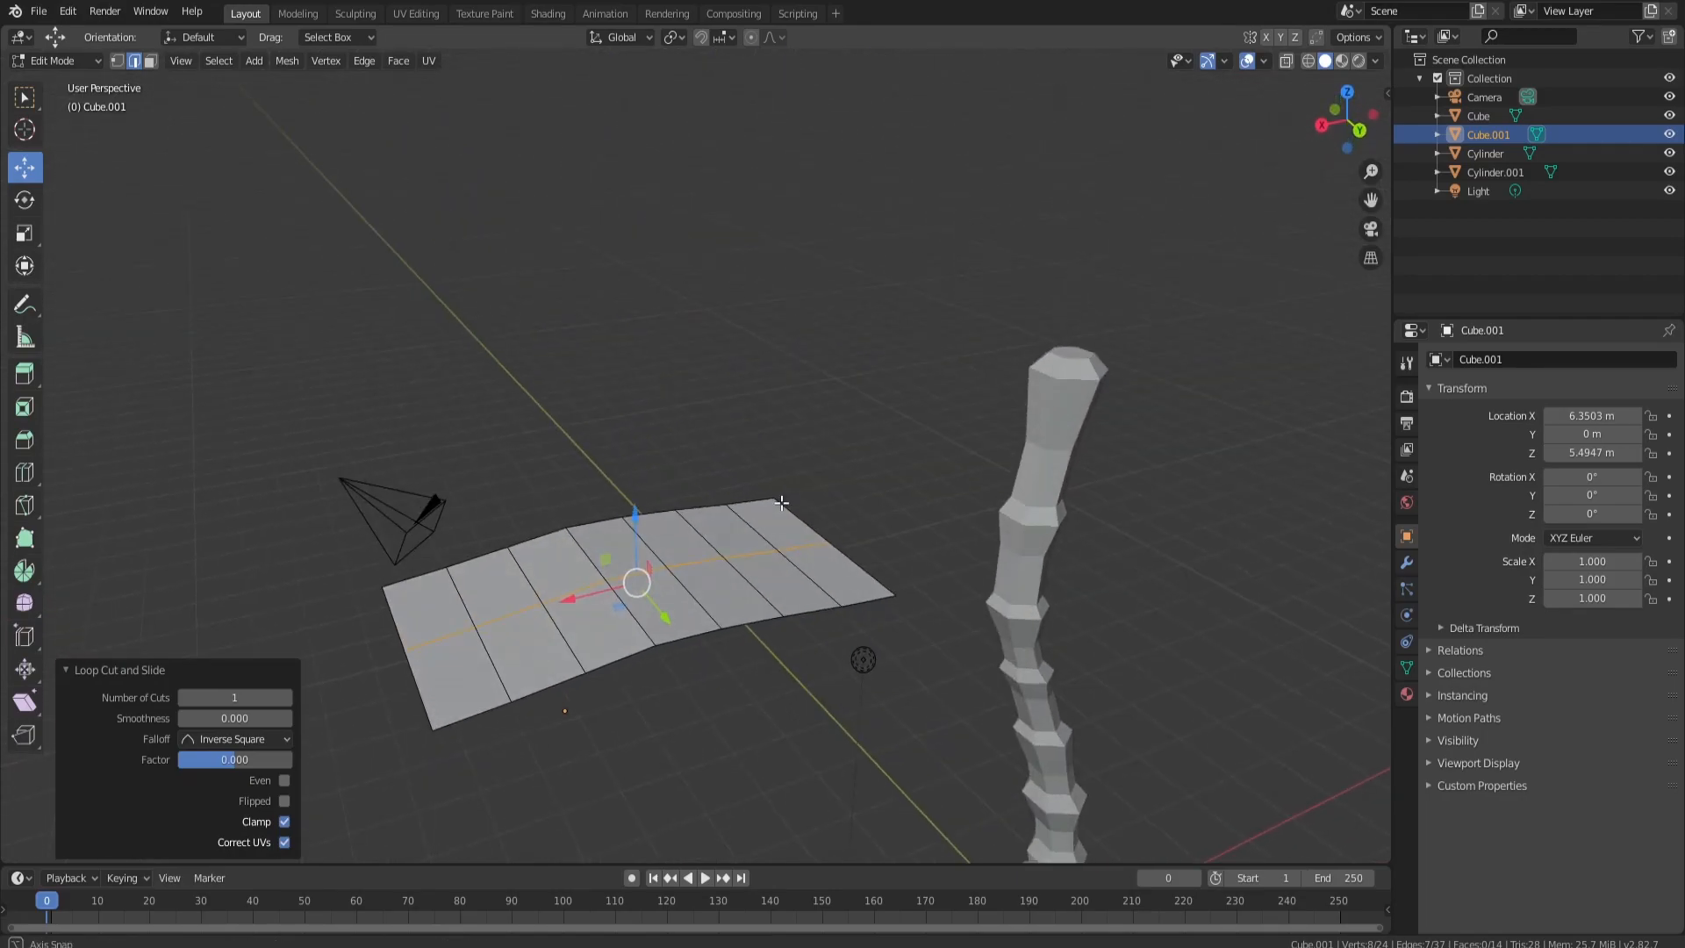
alt+click(702, 632)
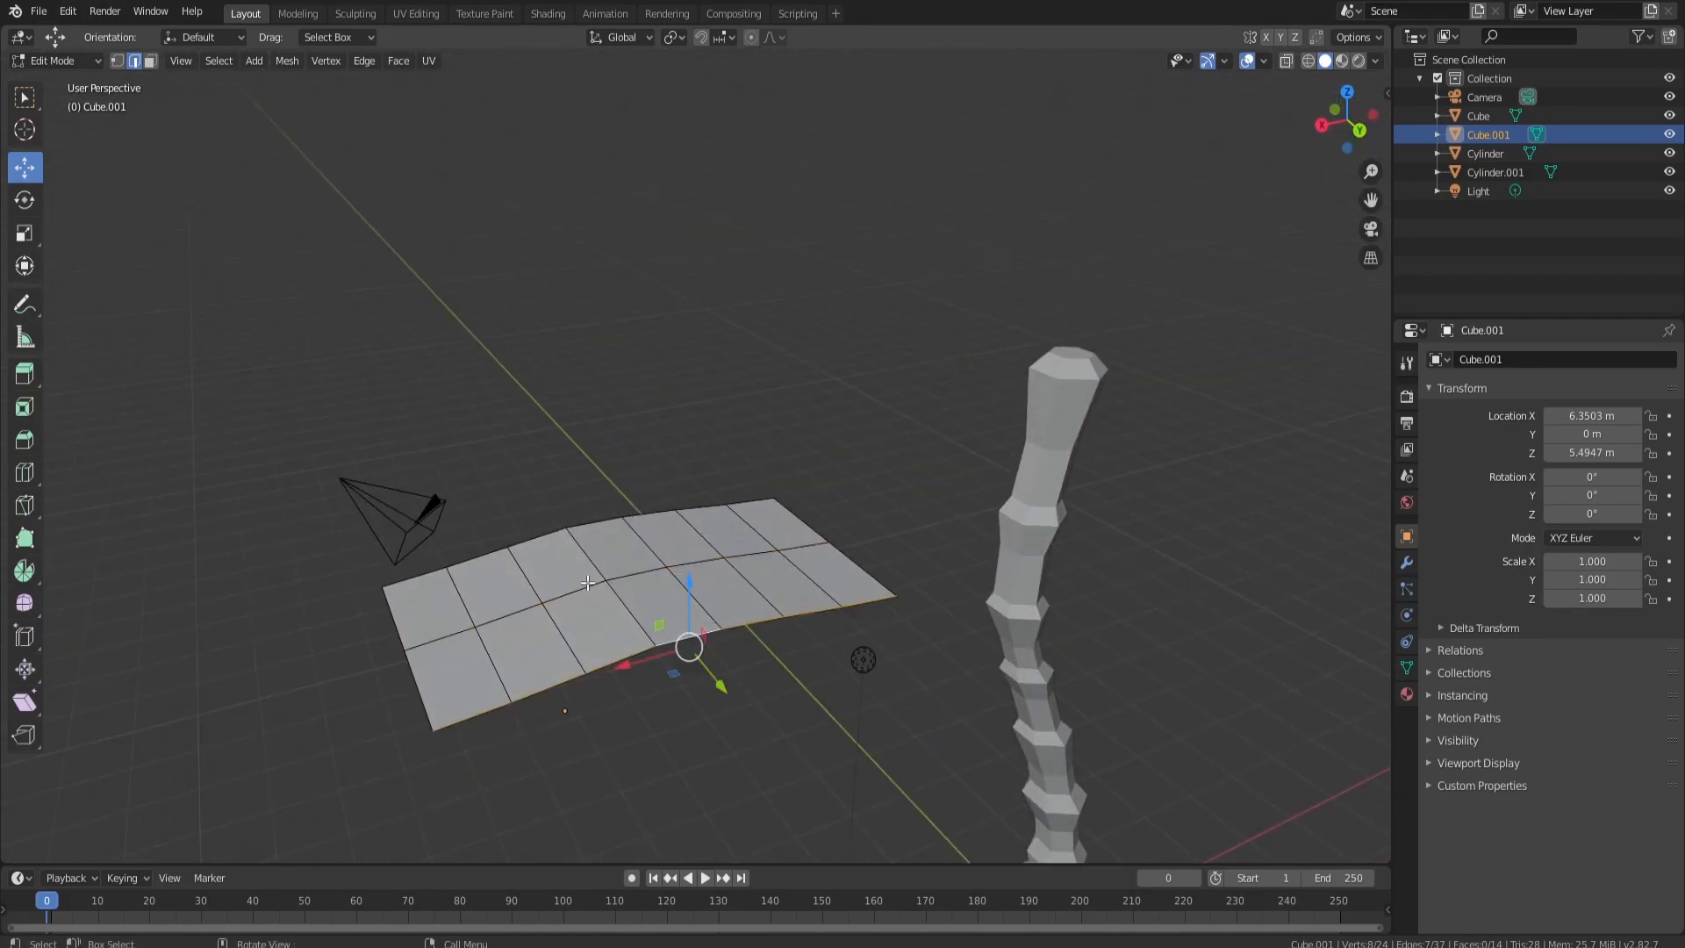
middle_drag(682, 645, 775, 572)
alt+shift+click(753, 620)
drag(800, 488, 810, 534)
middle_drag(810, 534, 798, 527)
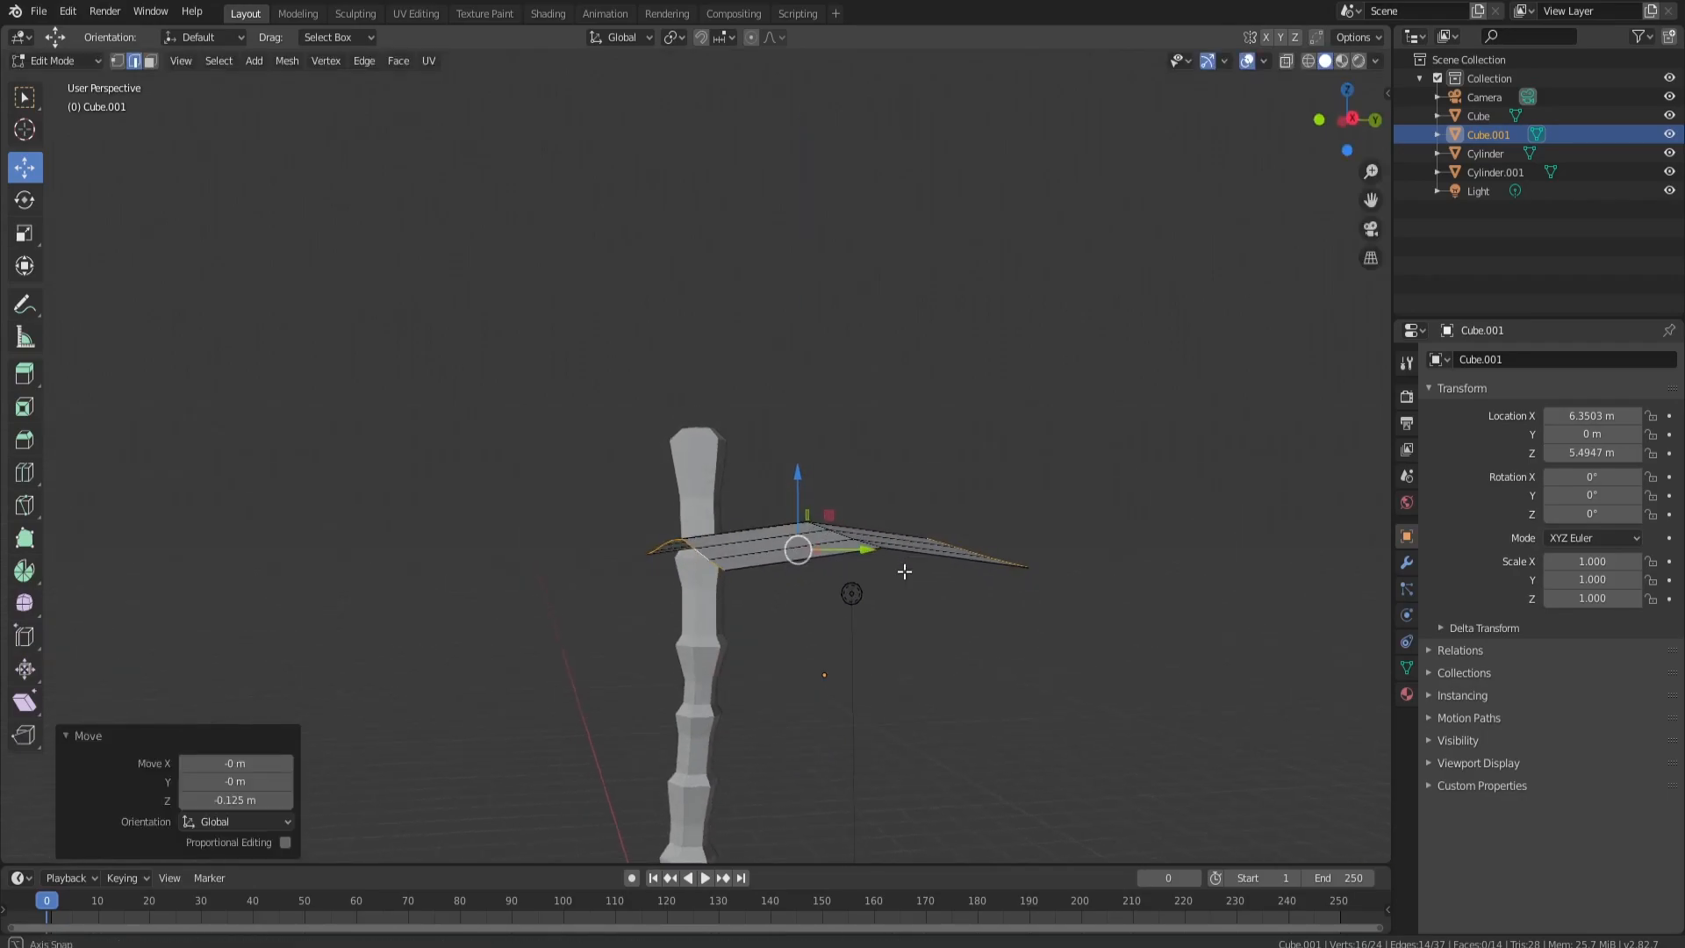
drag(797, 488, 795, 502)
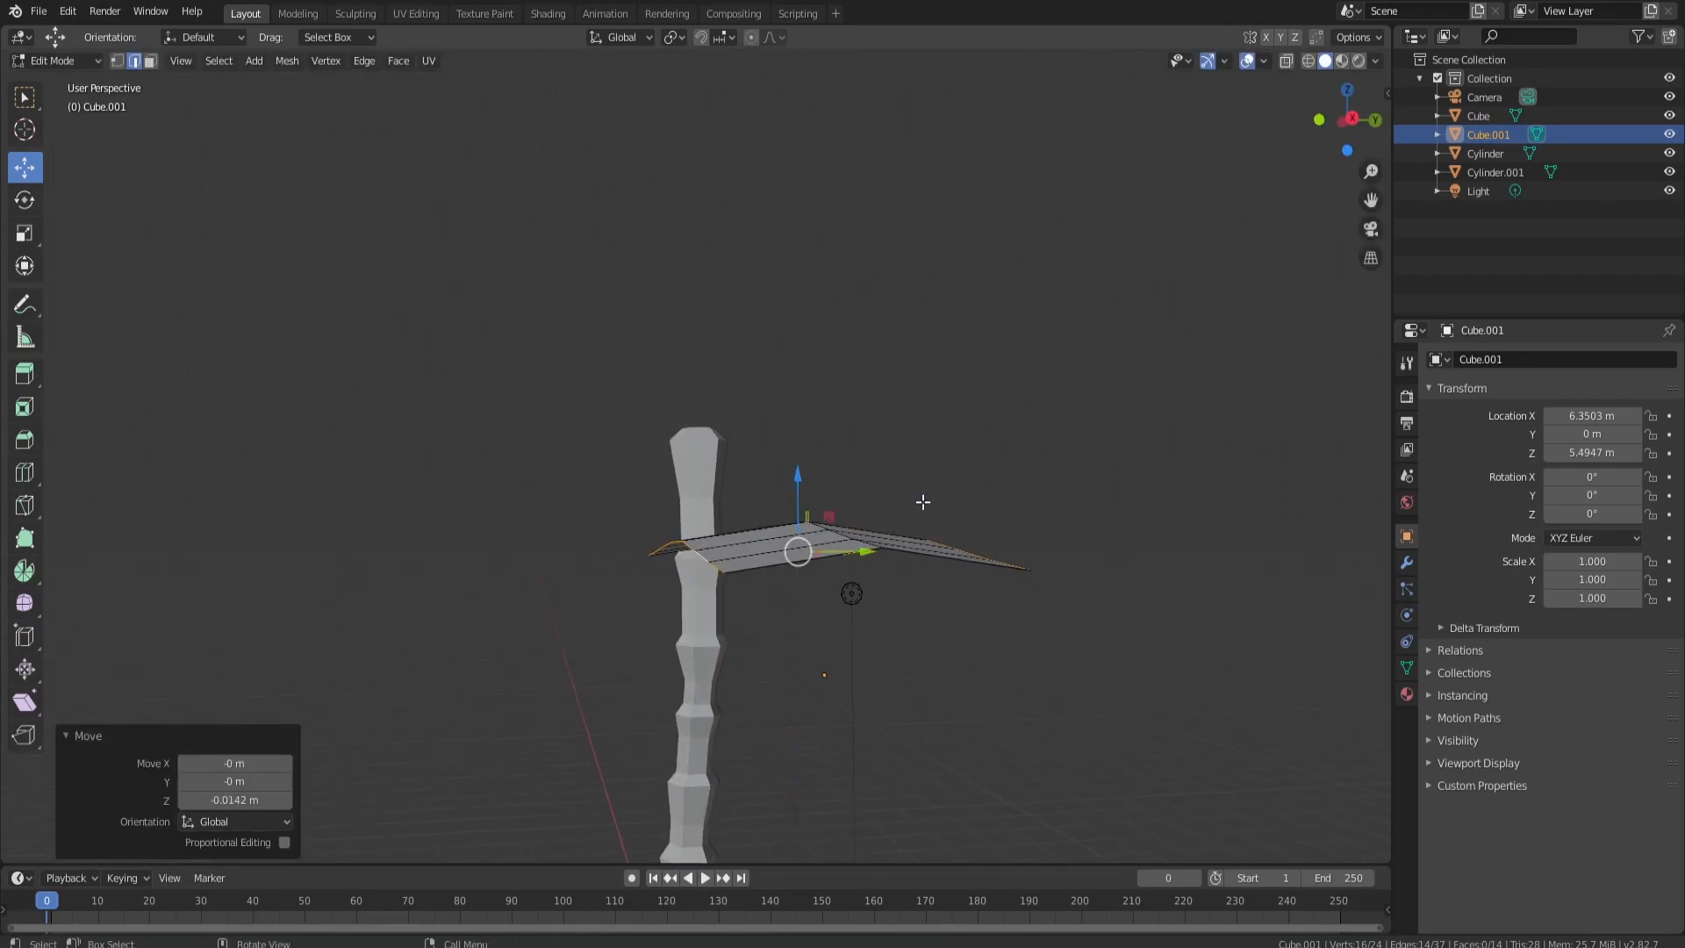
Step: In vertex select mode, scale the two corner vertices at the leaf's outer end inward to about 0.43
middle_drag(922, 501, 618, 518)
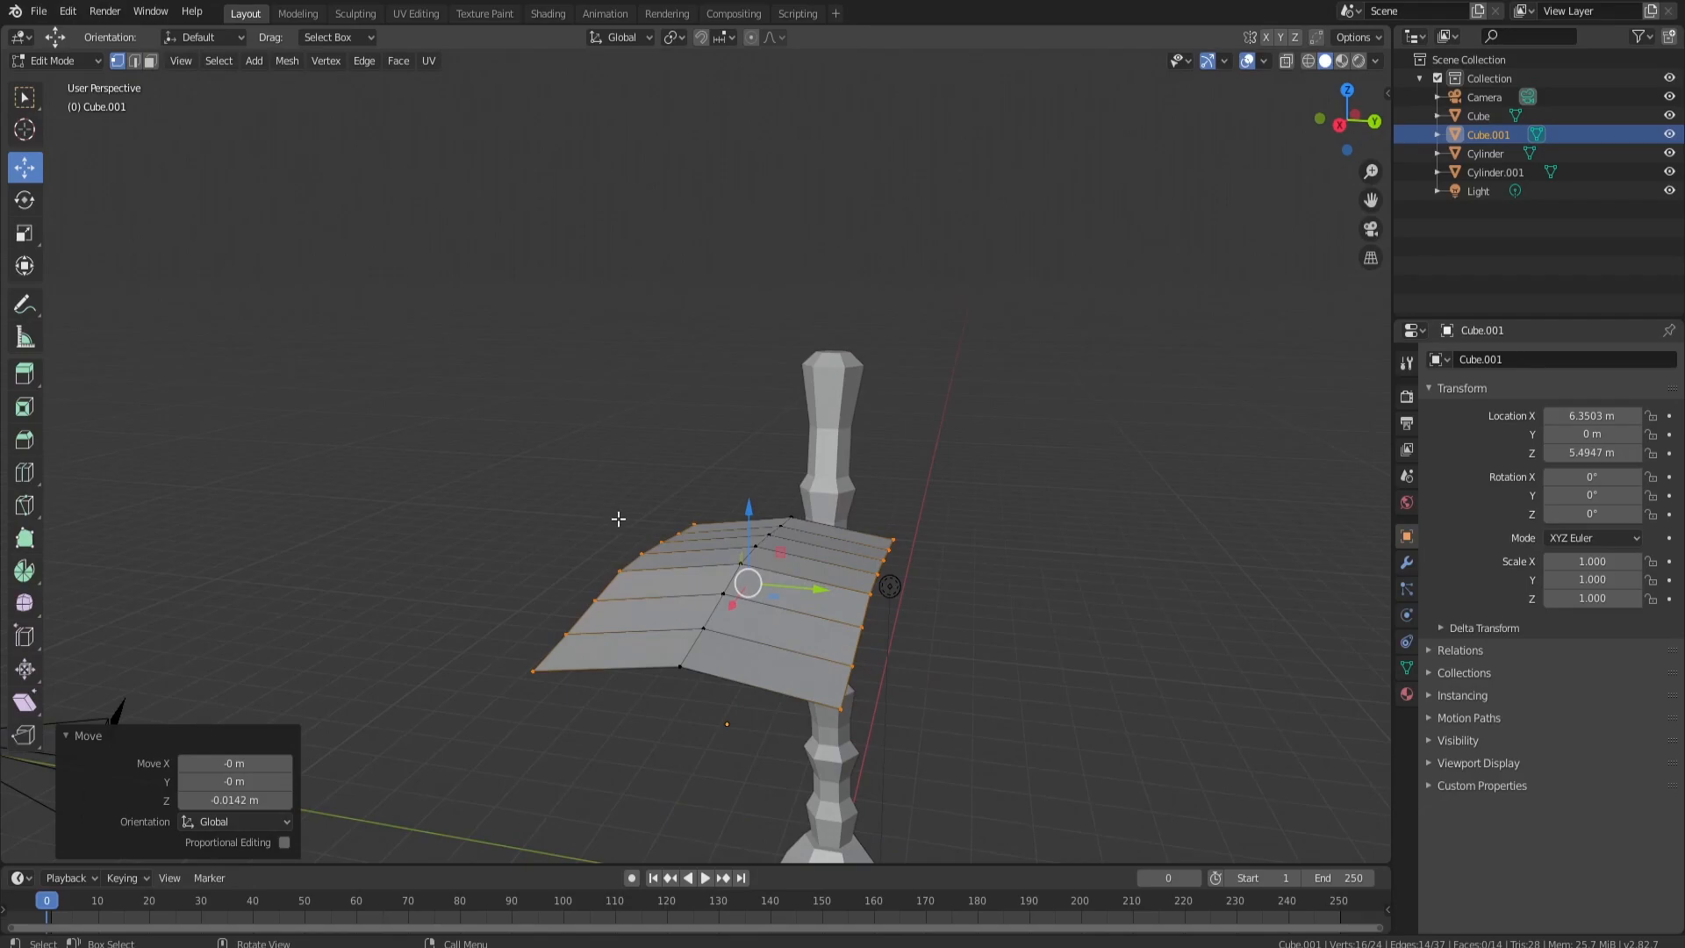
click(839, 708)
shift+click(533, 670)
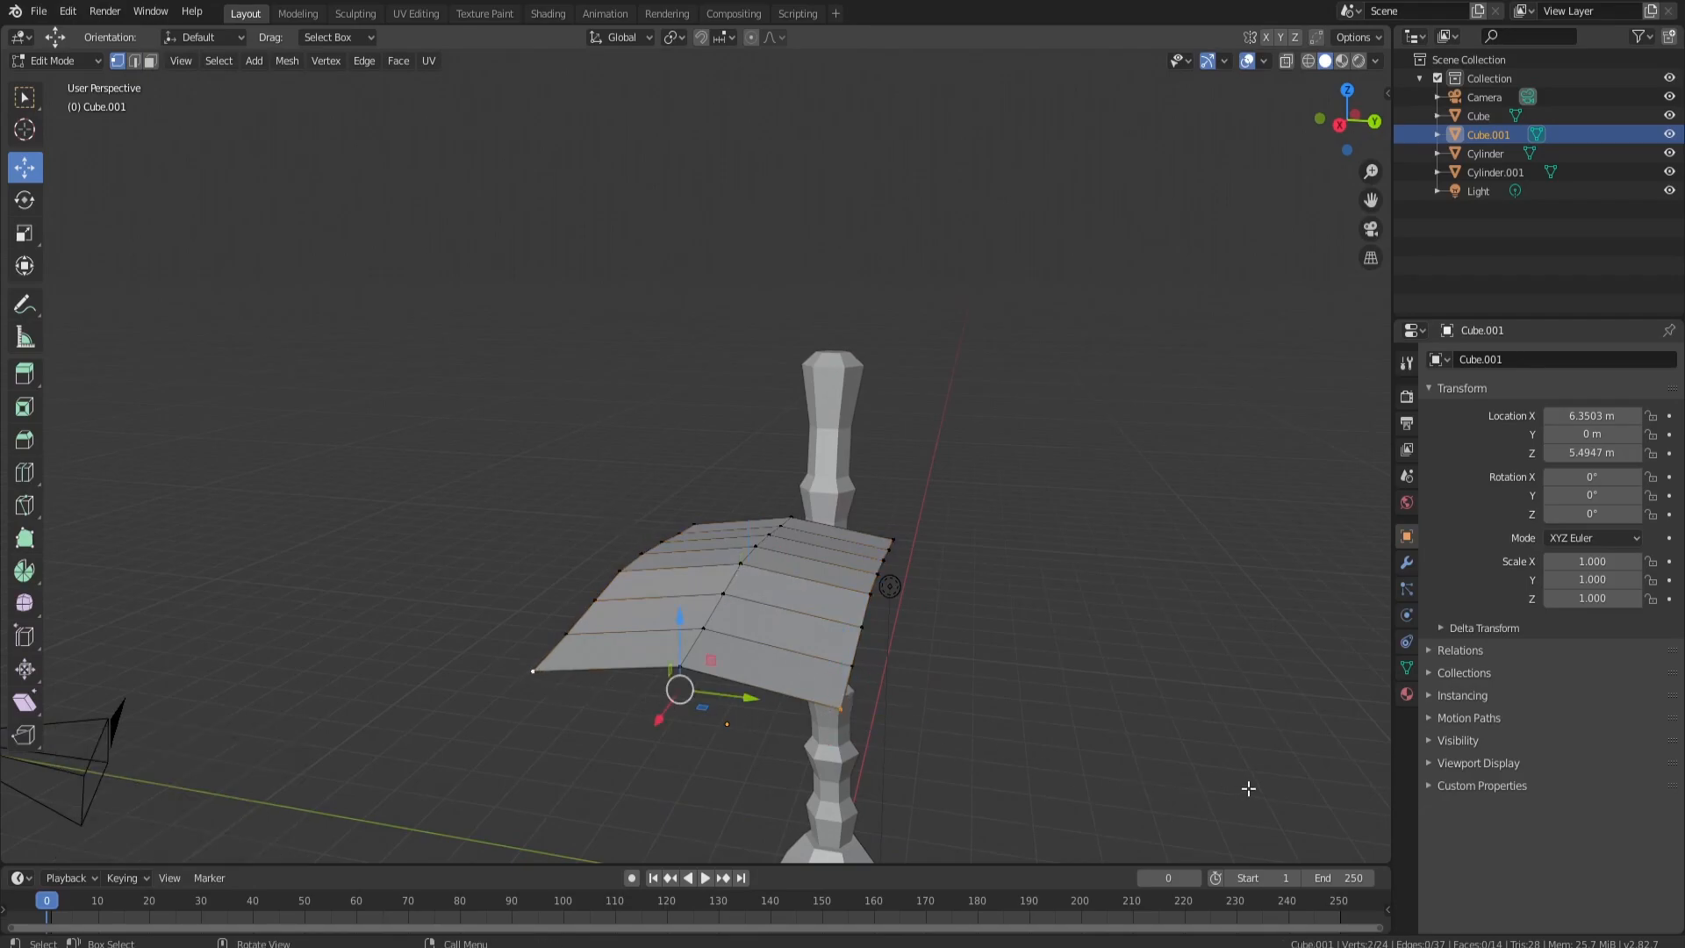
key(s)
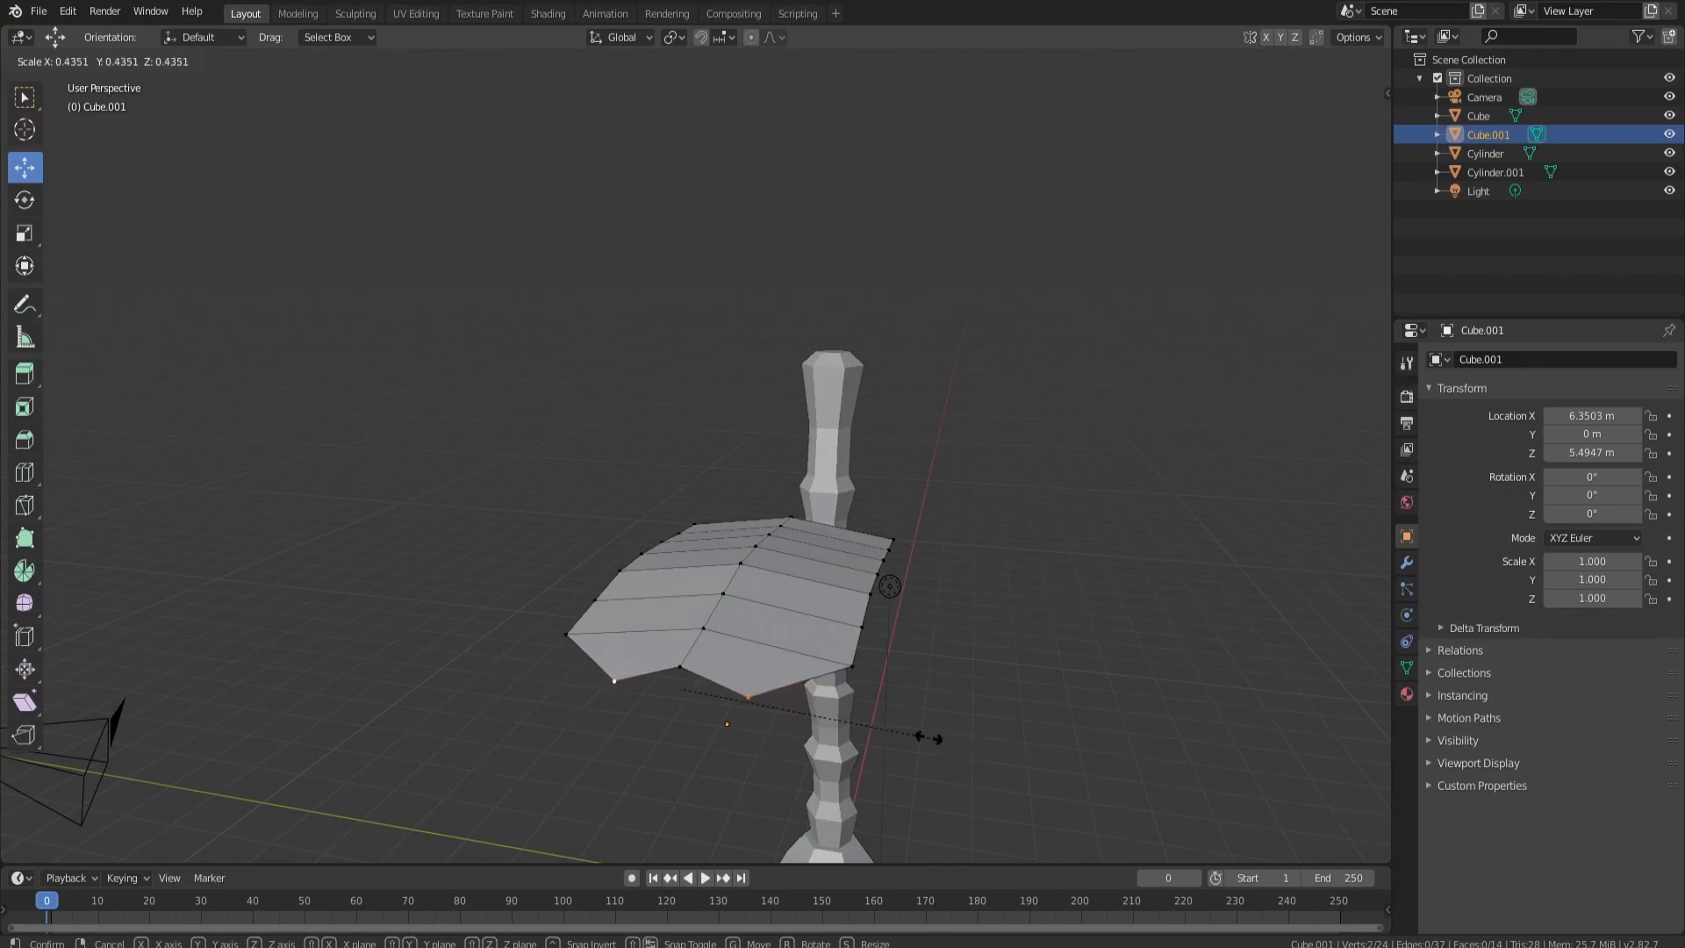
click(917, 735)
Step: Pull the centre vertex of the leaf's outer end outward to shape the tip
click(679, 667)
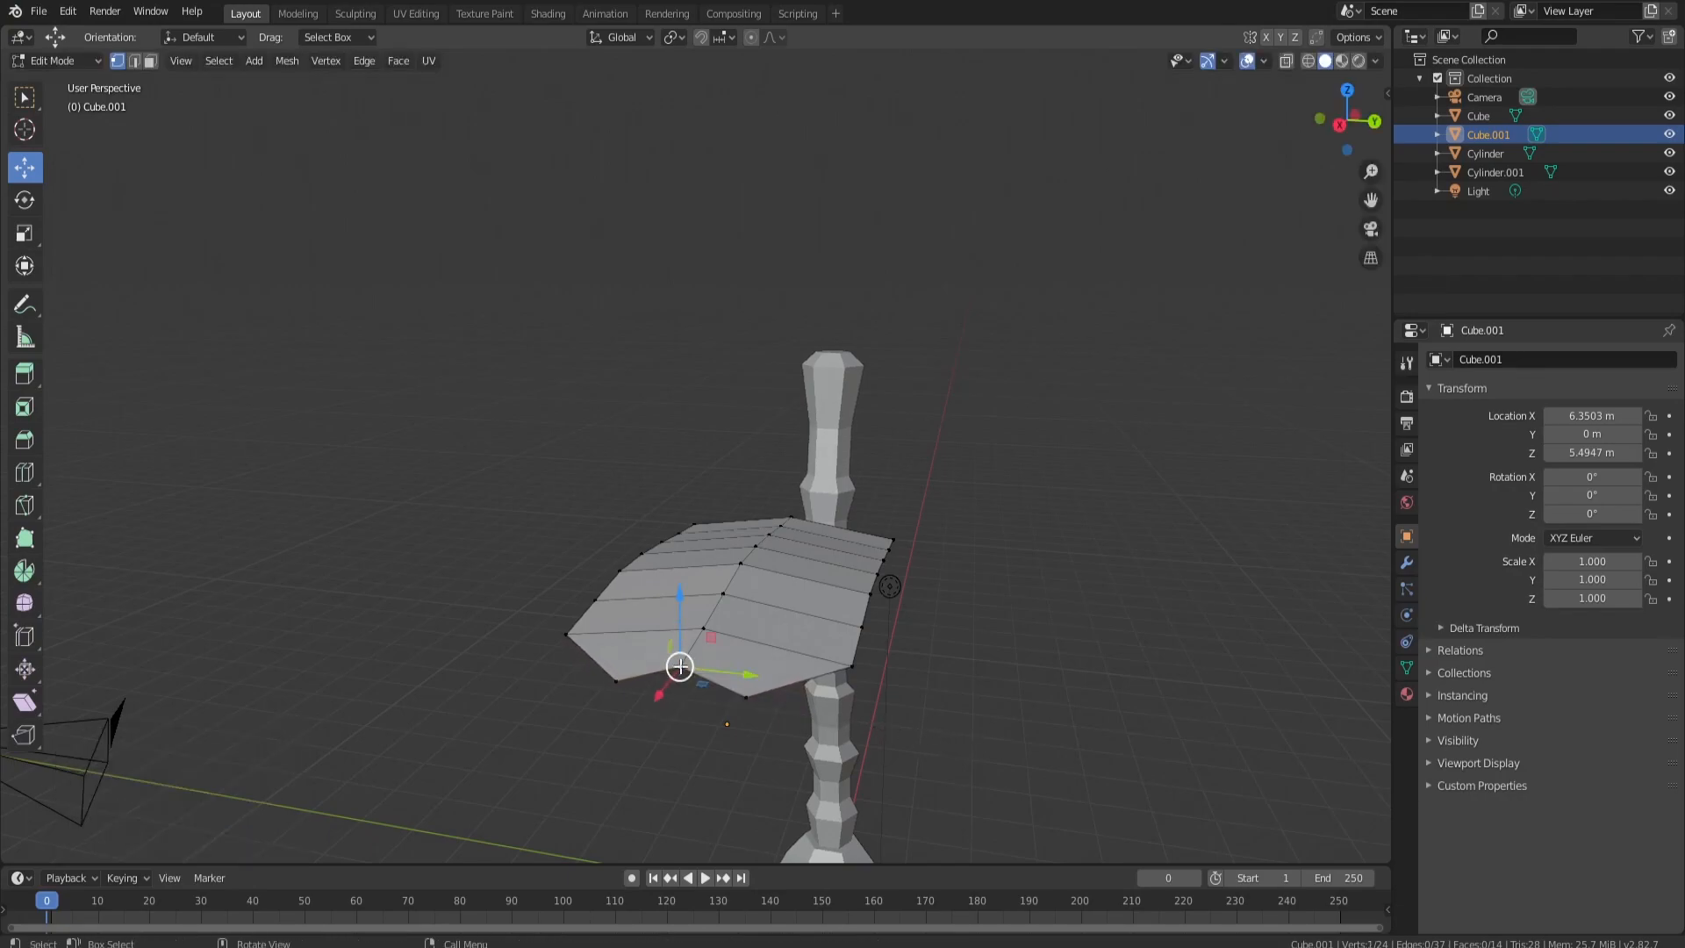
drag(678, 666, 659, 729)
middle_drag(659, 729, 487, 564)
drag(486, 564, 489, 547)
middle_drag(490, 547, 715, 818)
Step: Select the two border vertices of the third row from the leaf's tip and scale them slightly outward
click(694, 791)
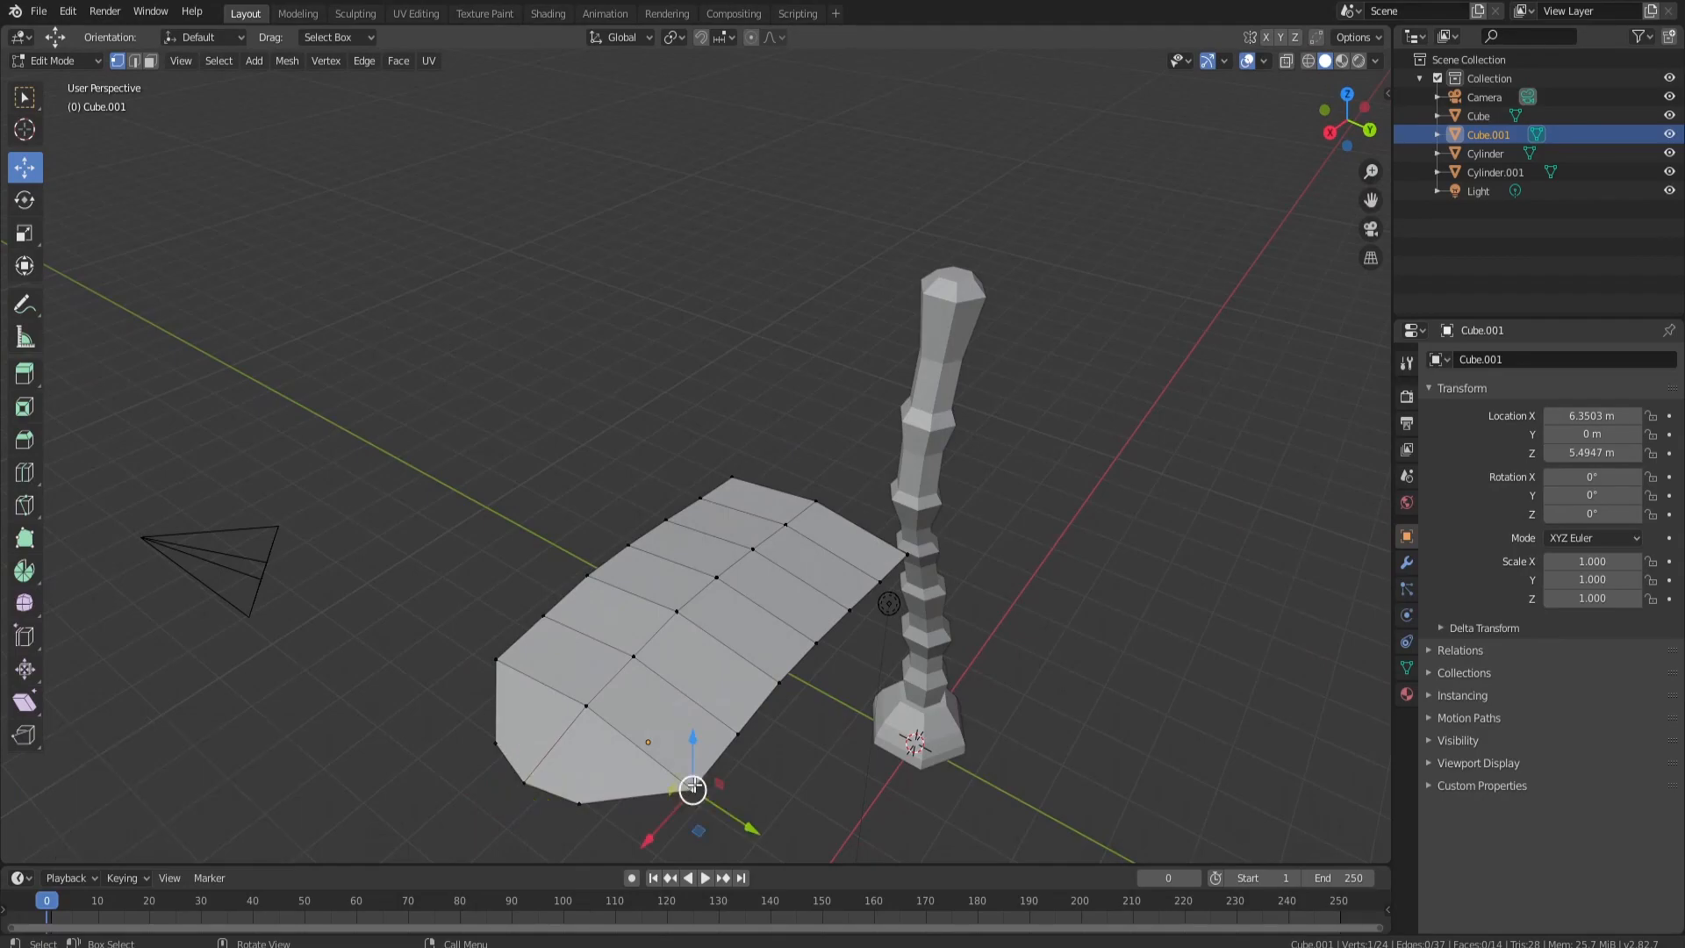
middle_drag(736, 729, 810, 739)
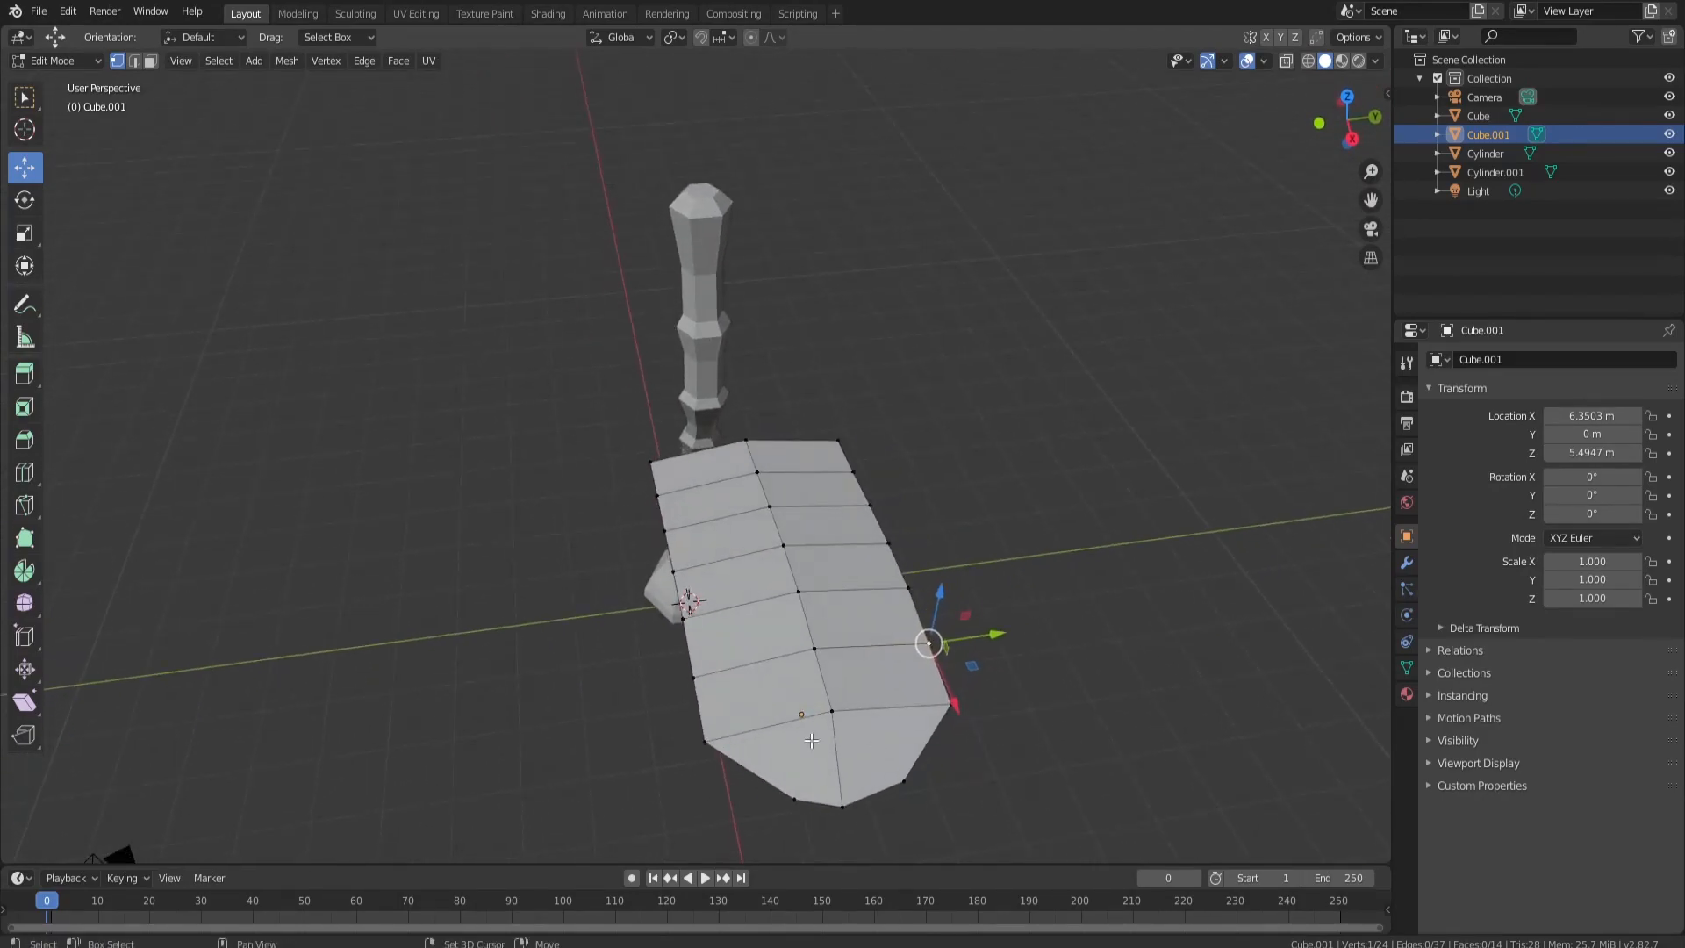
shift+click(695, 678)
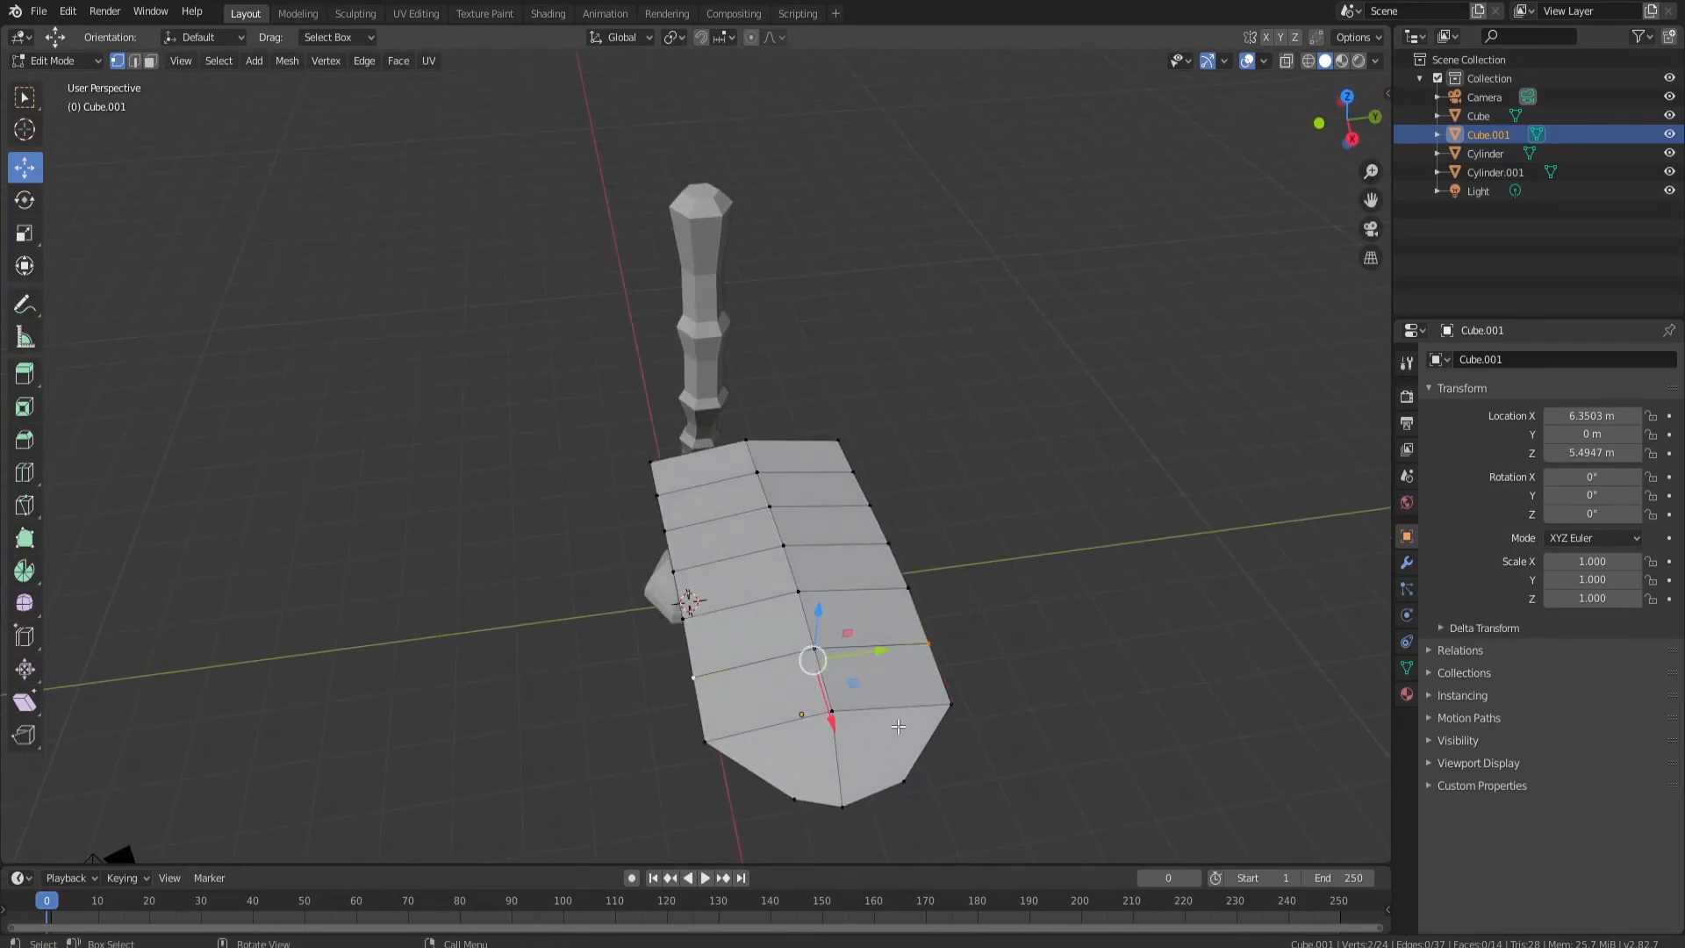
key(s)
click(983, 730)
Step: Scale the two border vertices of the fourth row from the leaf's tip outward by 1.065
click(908, 588)
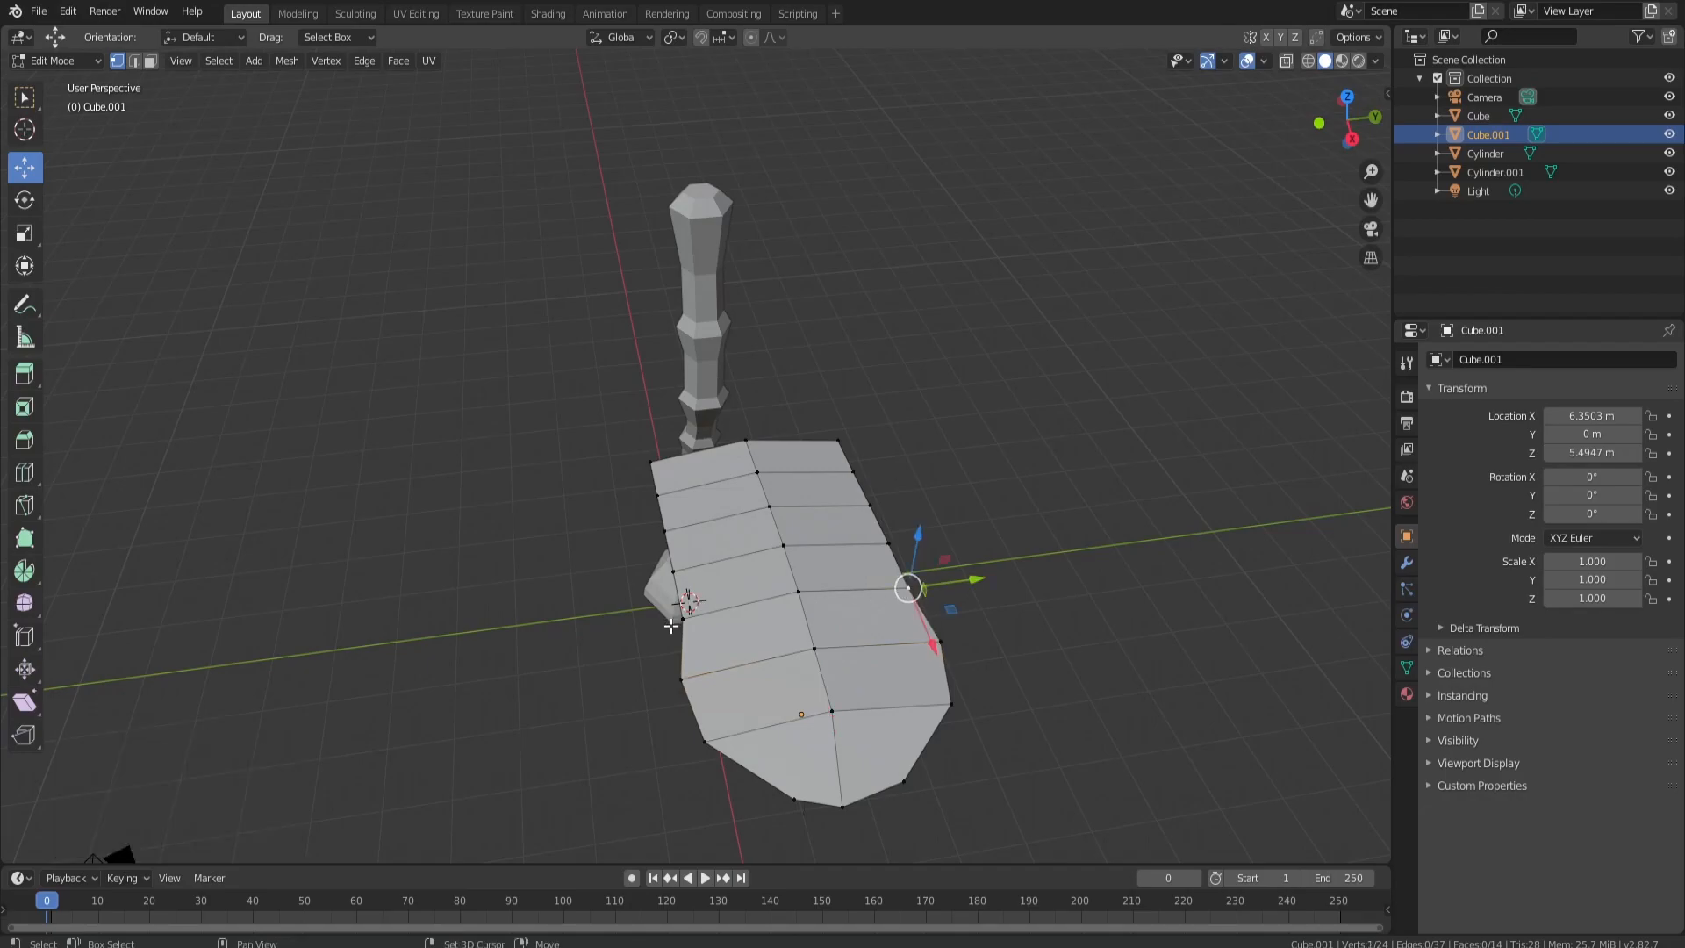
shift+click(684, 617)
key(s)
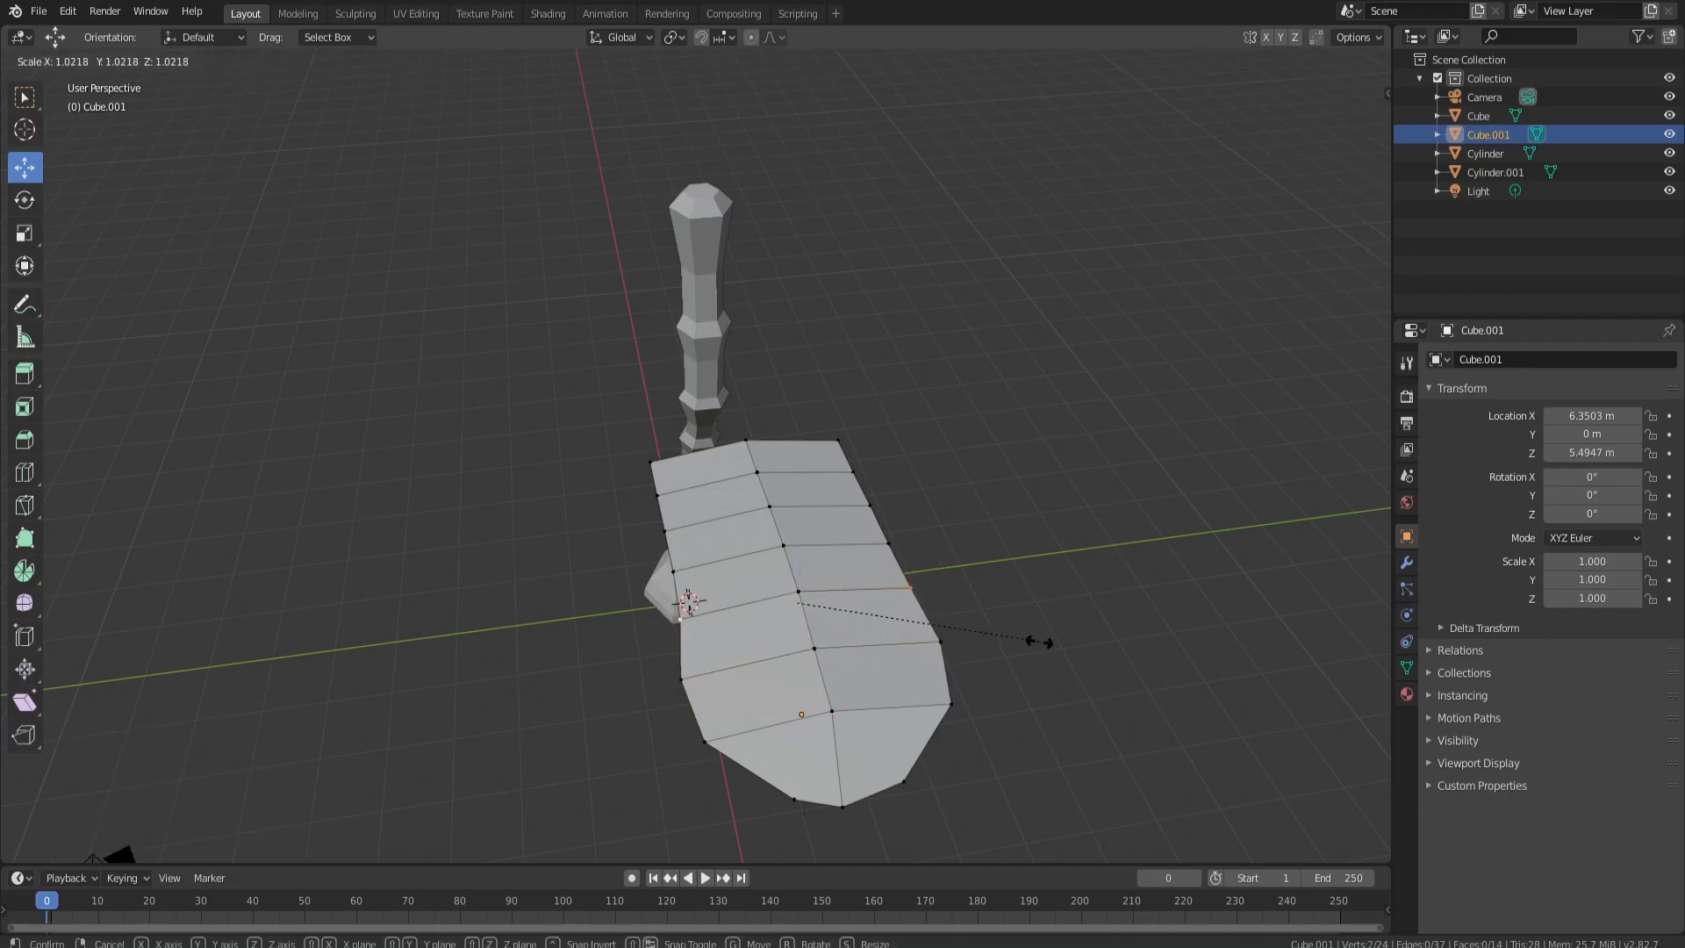
click(1048, 642)
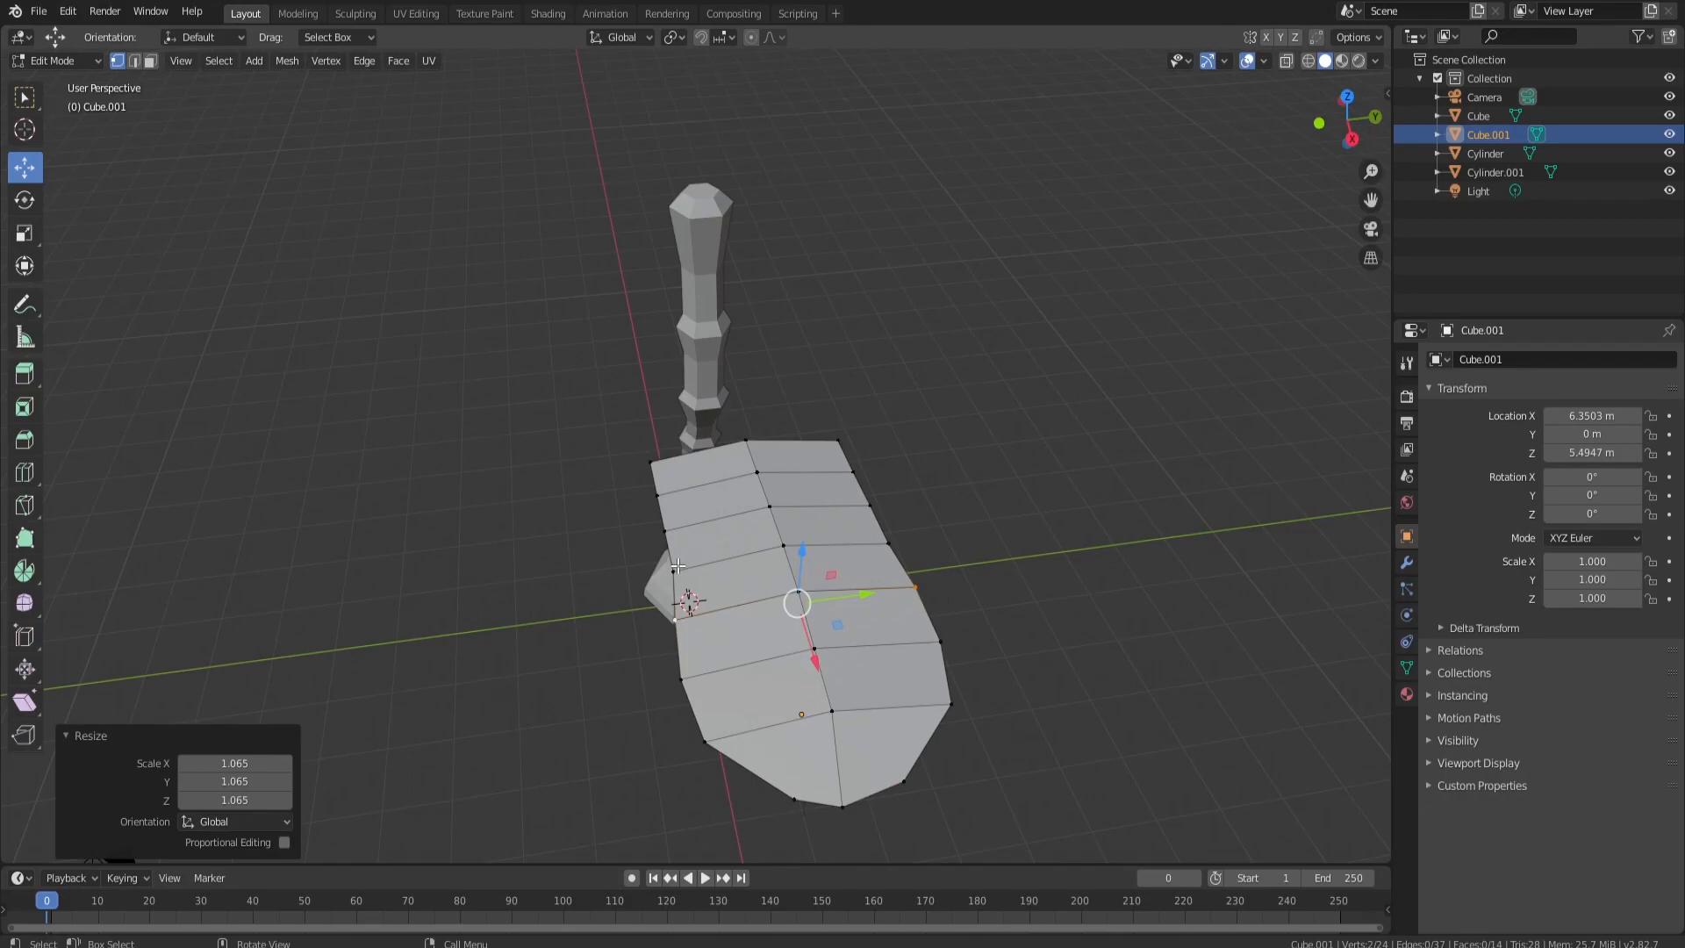
Step: Scale the border vertices of the third row from the leaf's trunk-side end inward to about 0.94
alt+click(667, 534)
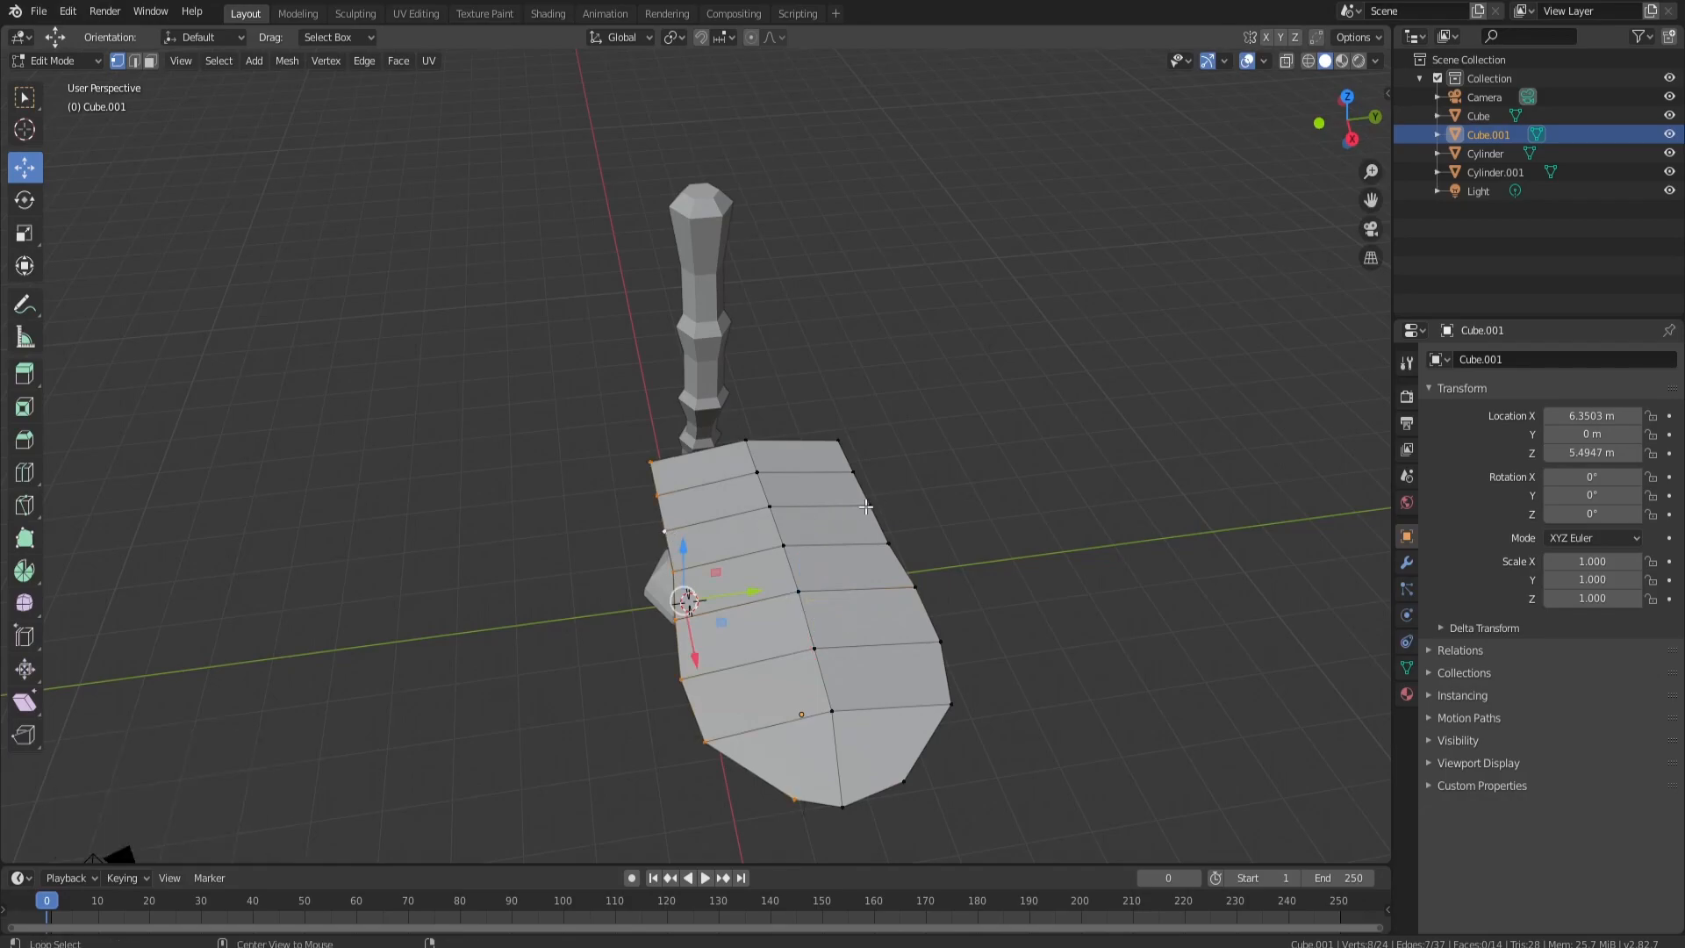
click(865, 507)
shift+click(663, 530)
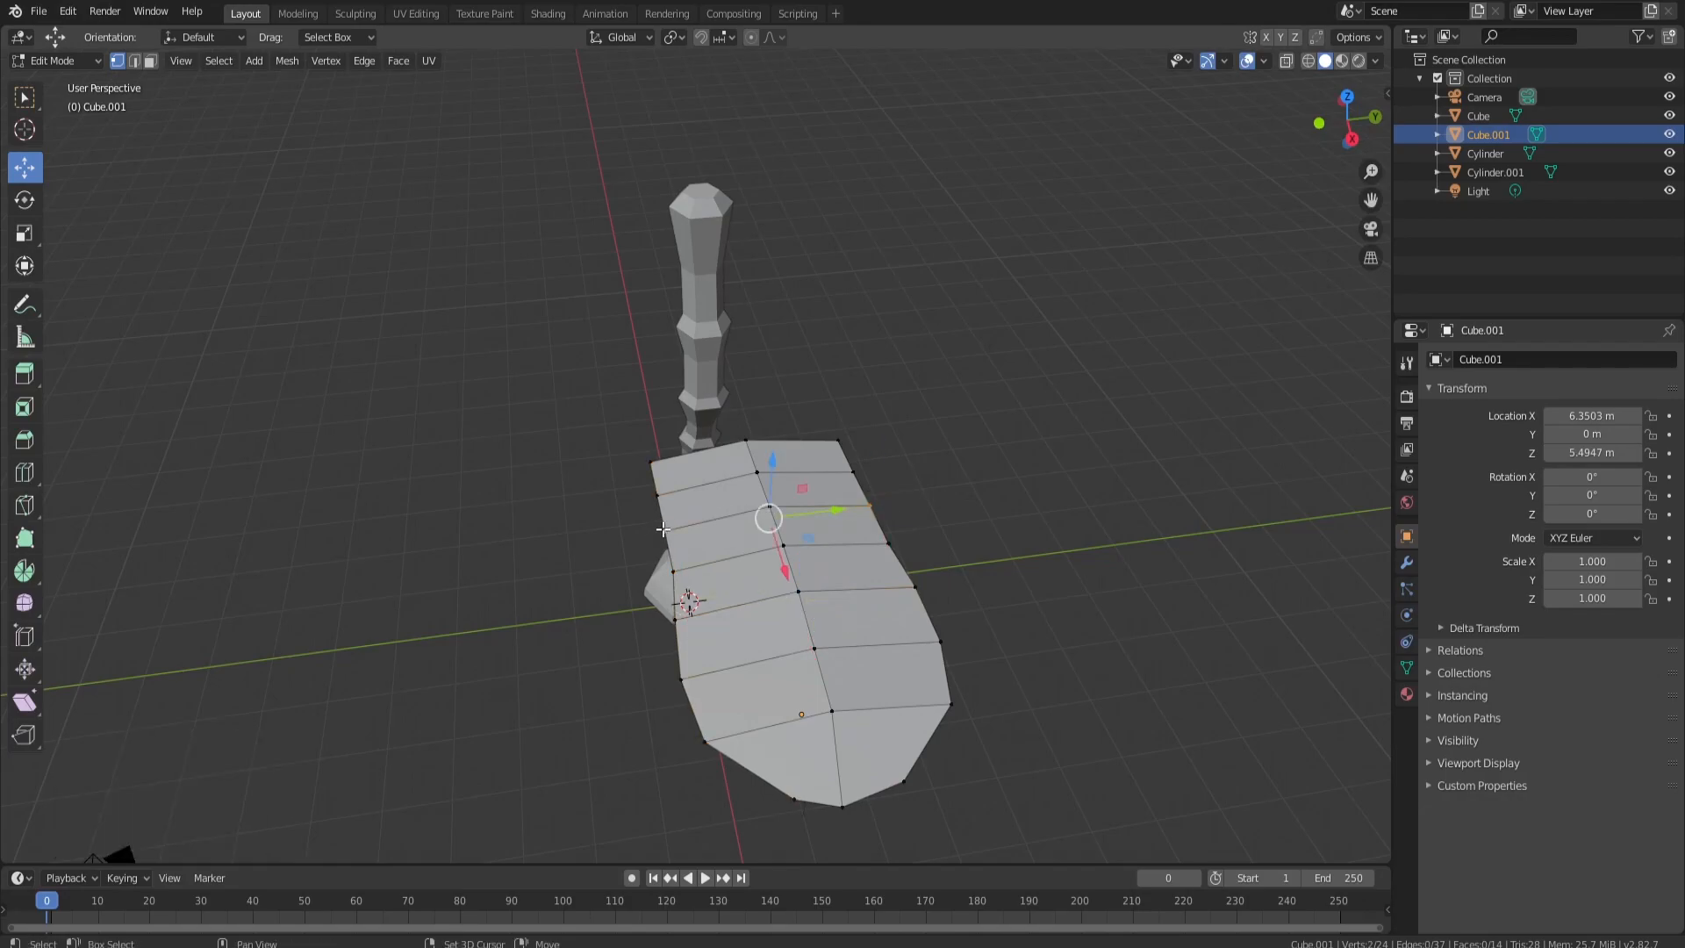
key(s)
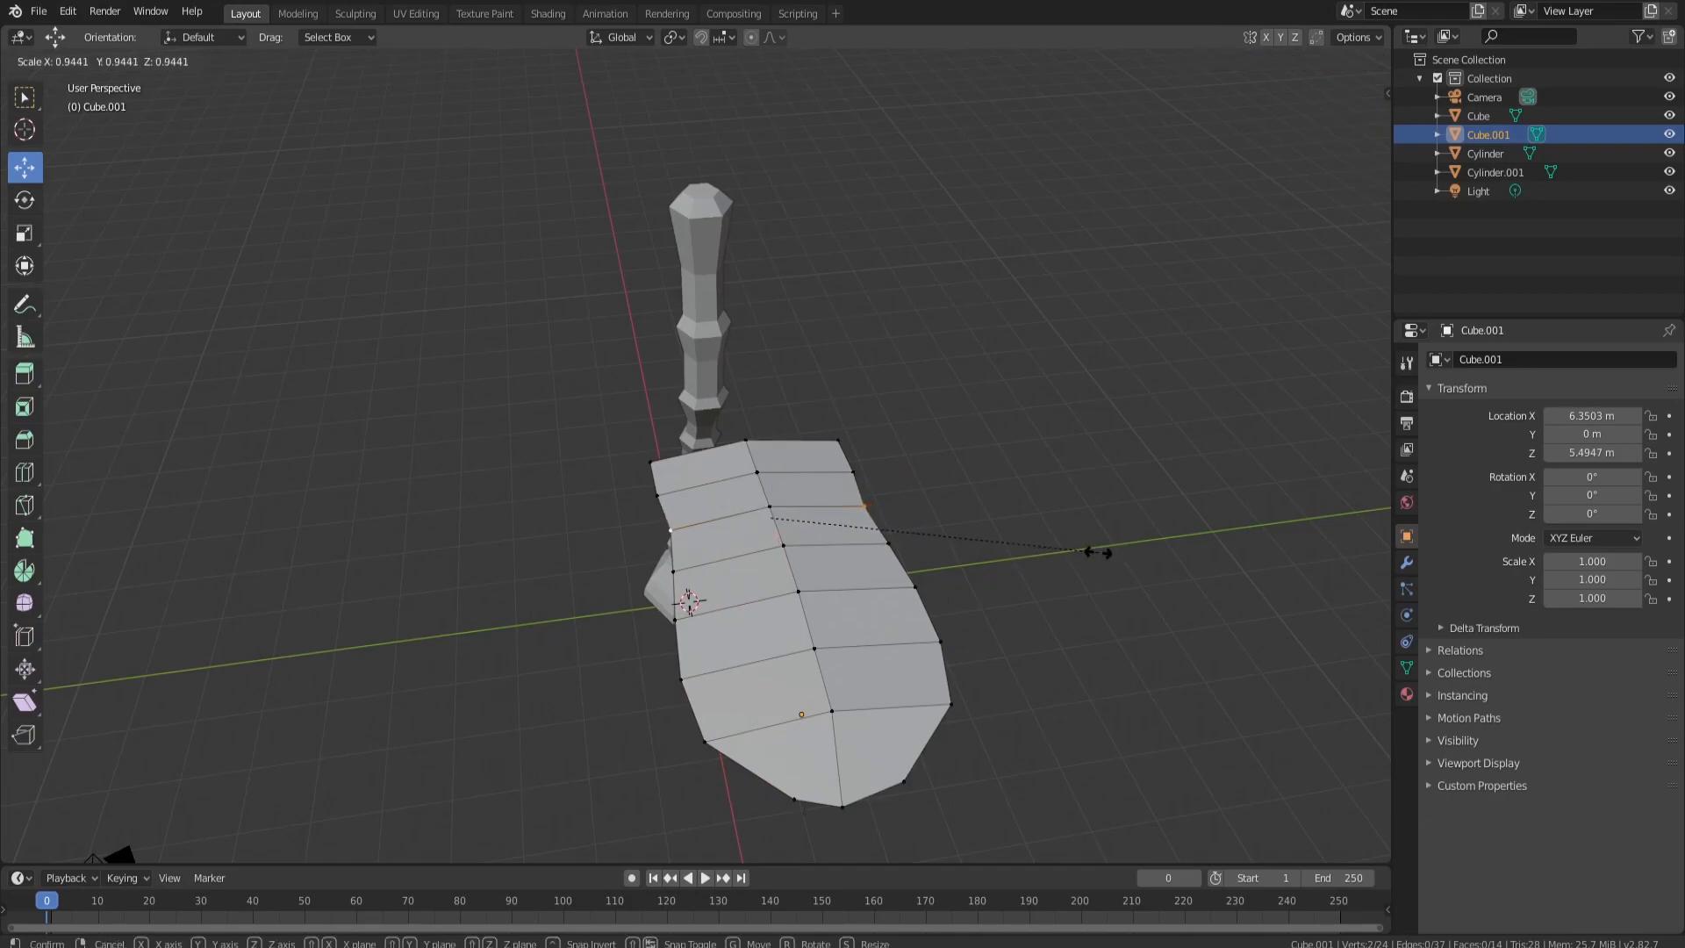
click(1084, 553)
Step: Scale the two border vertices of the second row from the leaf's trunk-side end inward to about 0.8
click(853, 472)
shift+click(656, 495)
key(s)
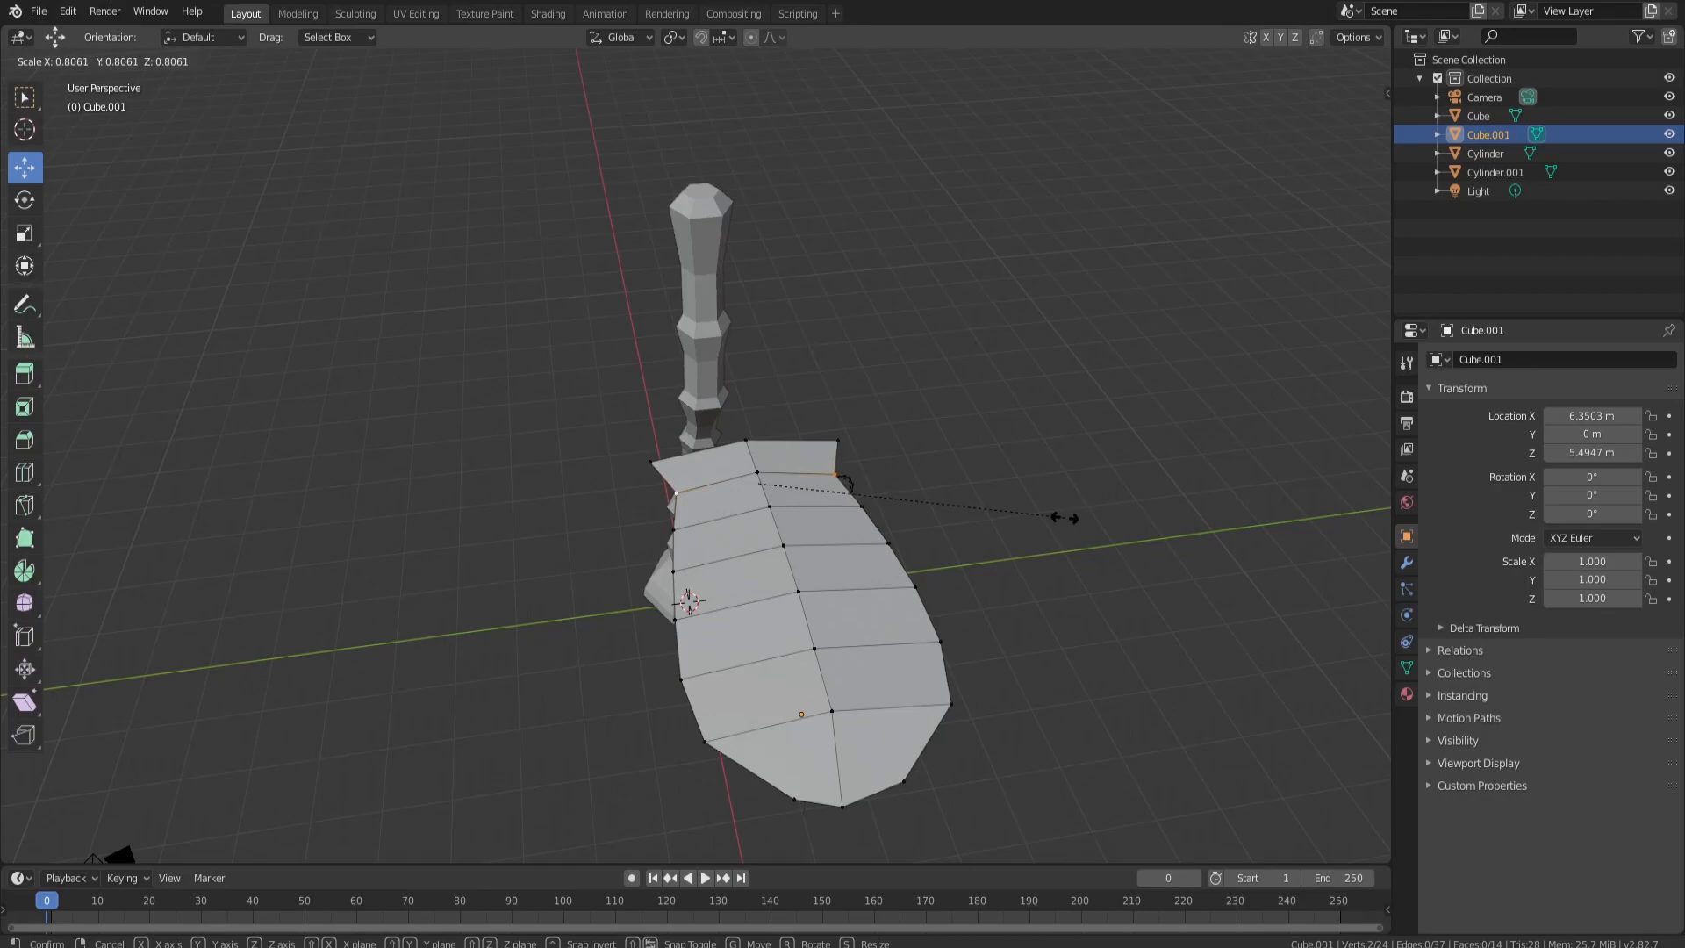
click(1037, 509)
Step: Scale the two border vertices at the leaf's trunk-side end inward to about 0.56
click(834, 442)
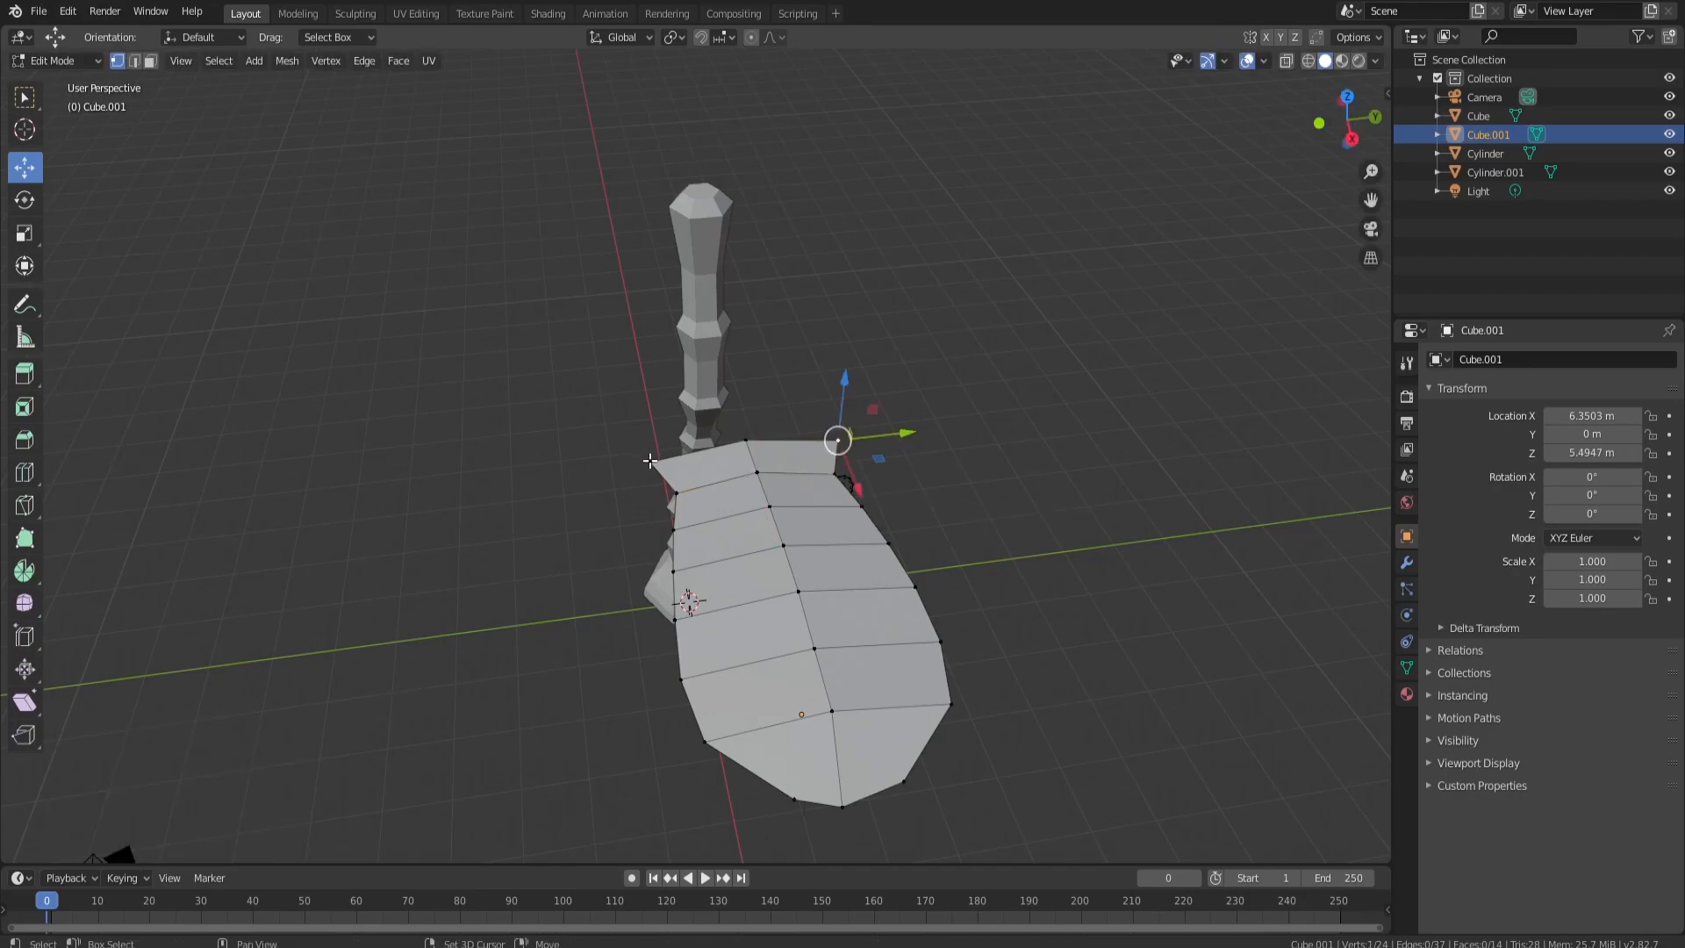
shift+click(652, 460)
key(s)
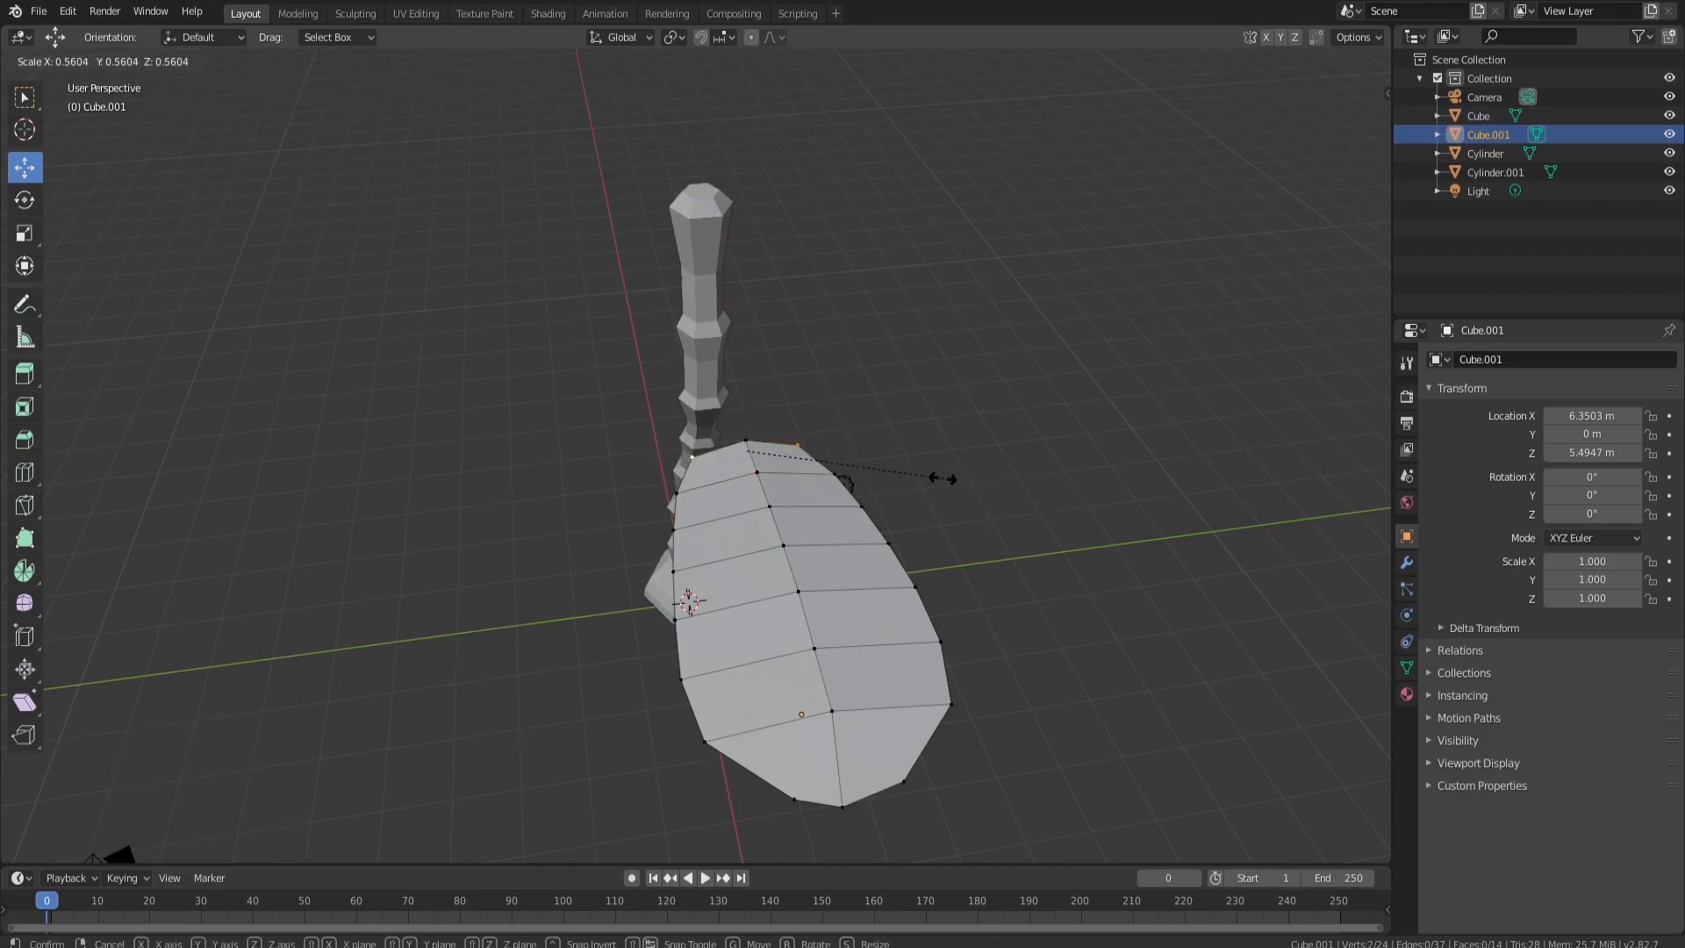
click(948, 481)
Step: Select the whole leaf mesh and stretch it along X by a factor of 1.753
middle_drag(948, 482, 650, 561)
key(ctrl+l)
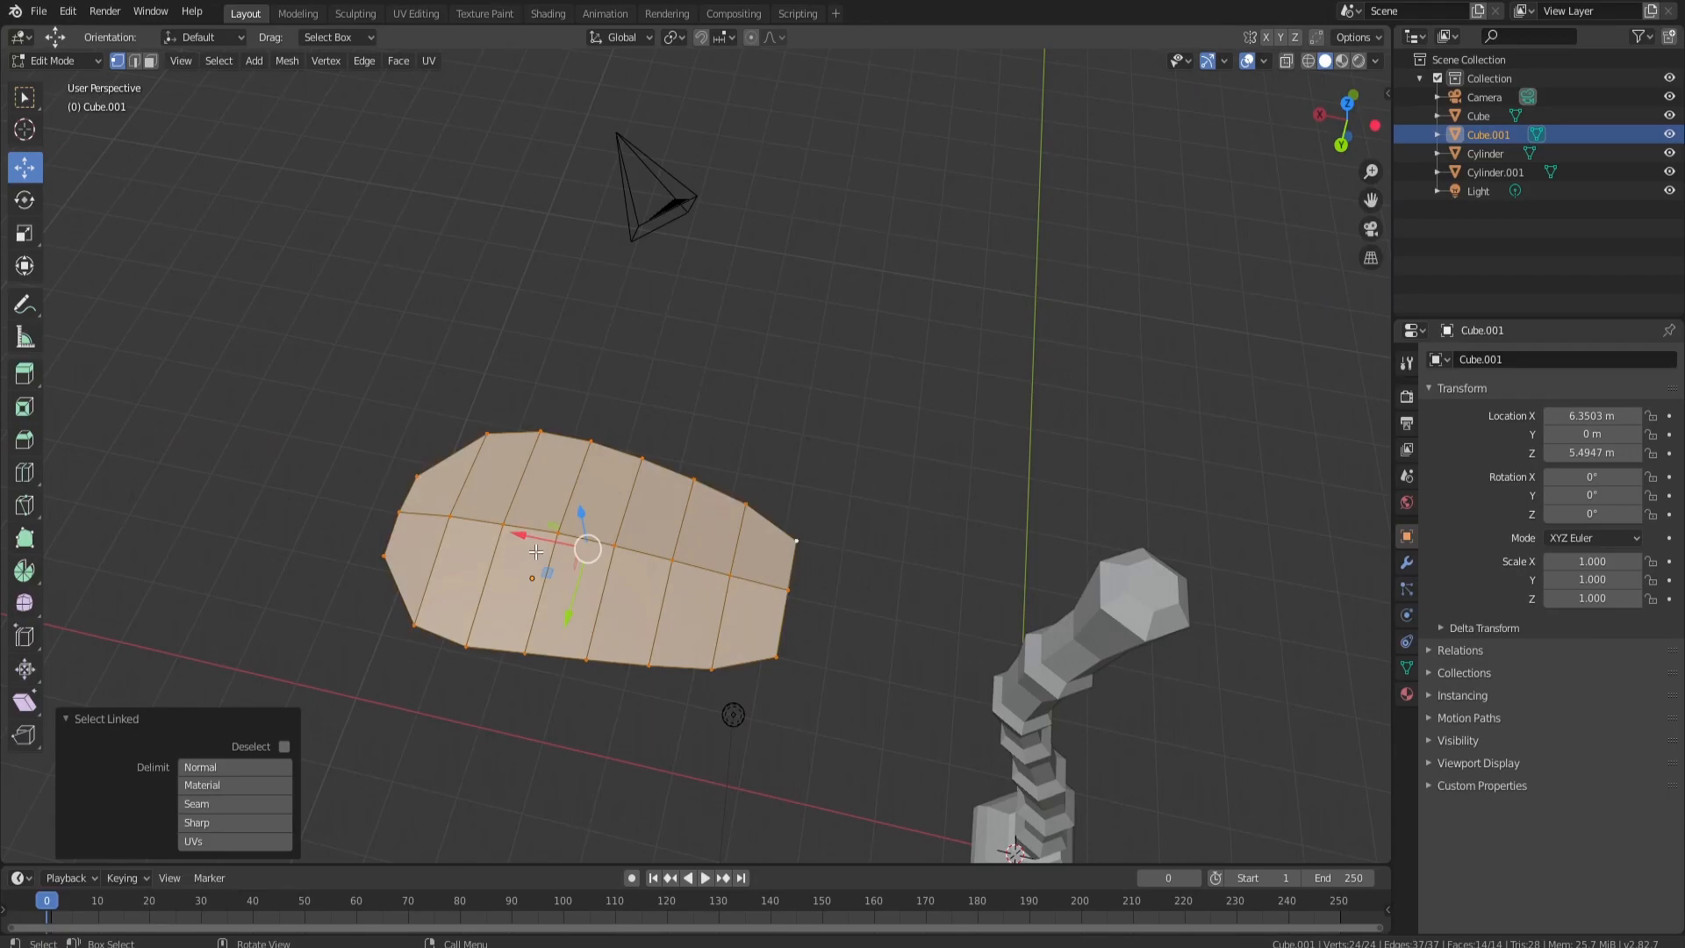
key(s)
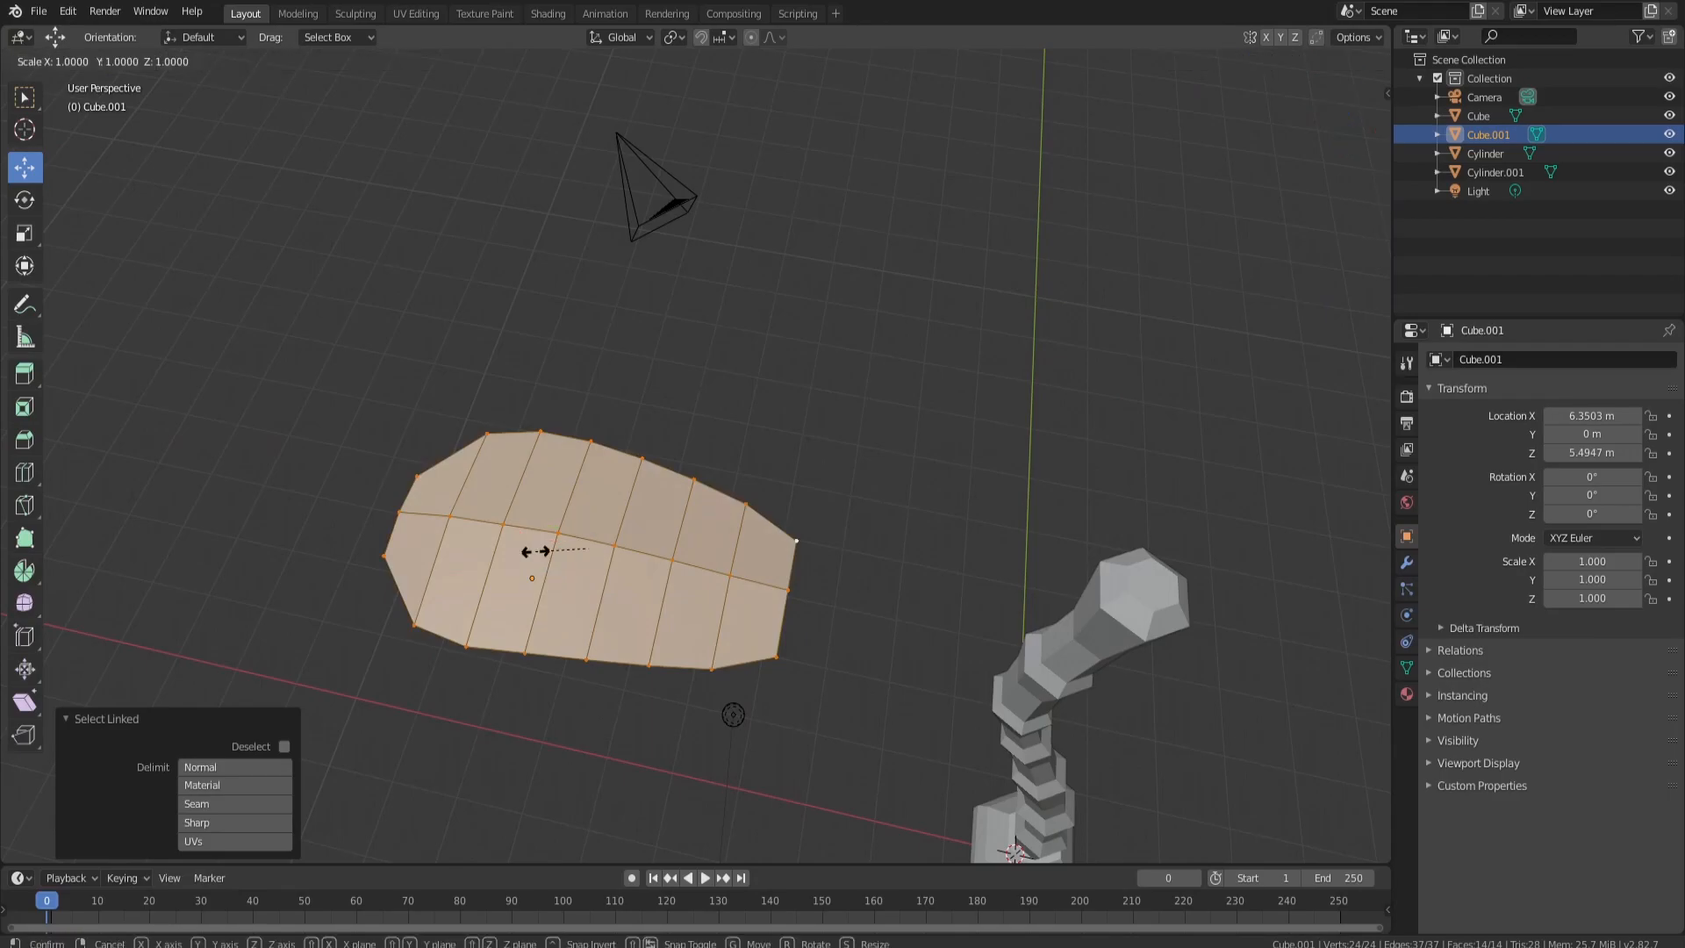
key(x)
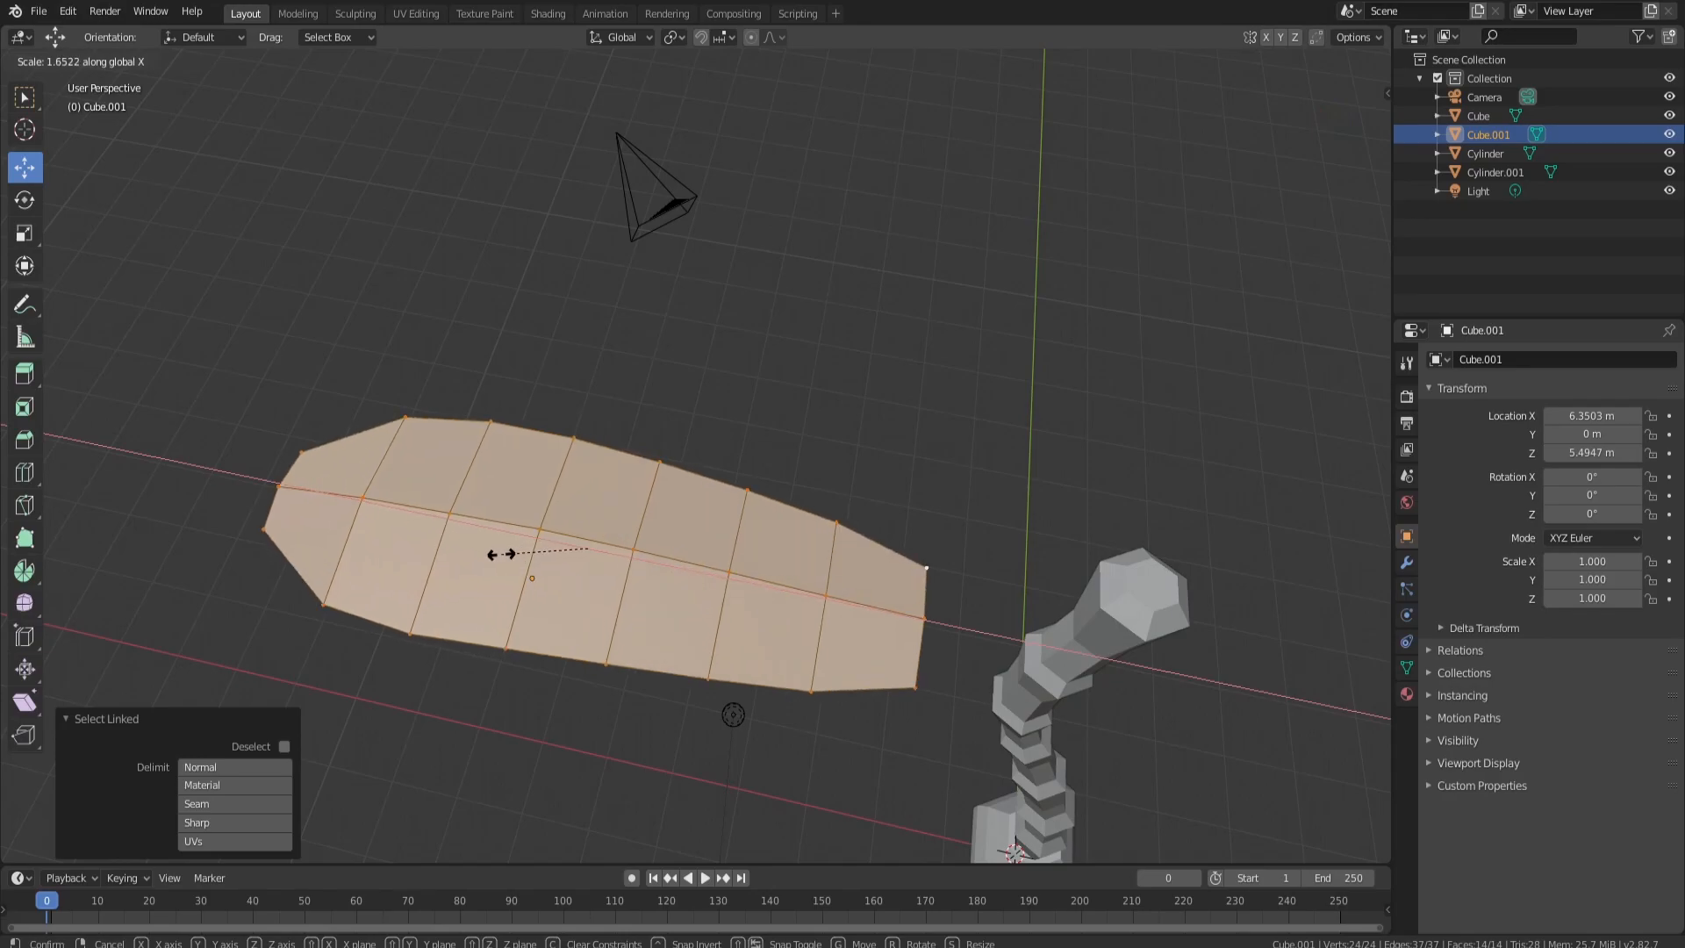
click(496, 555)
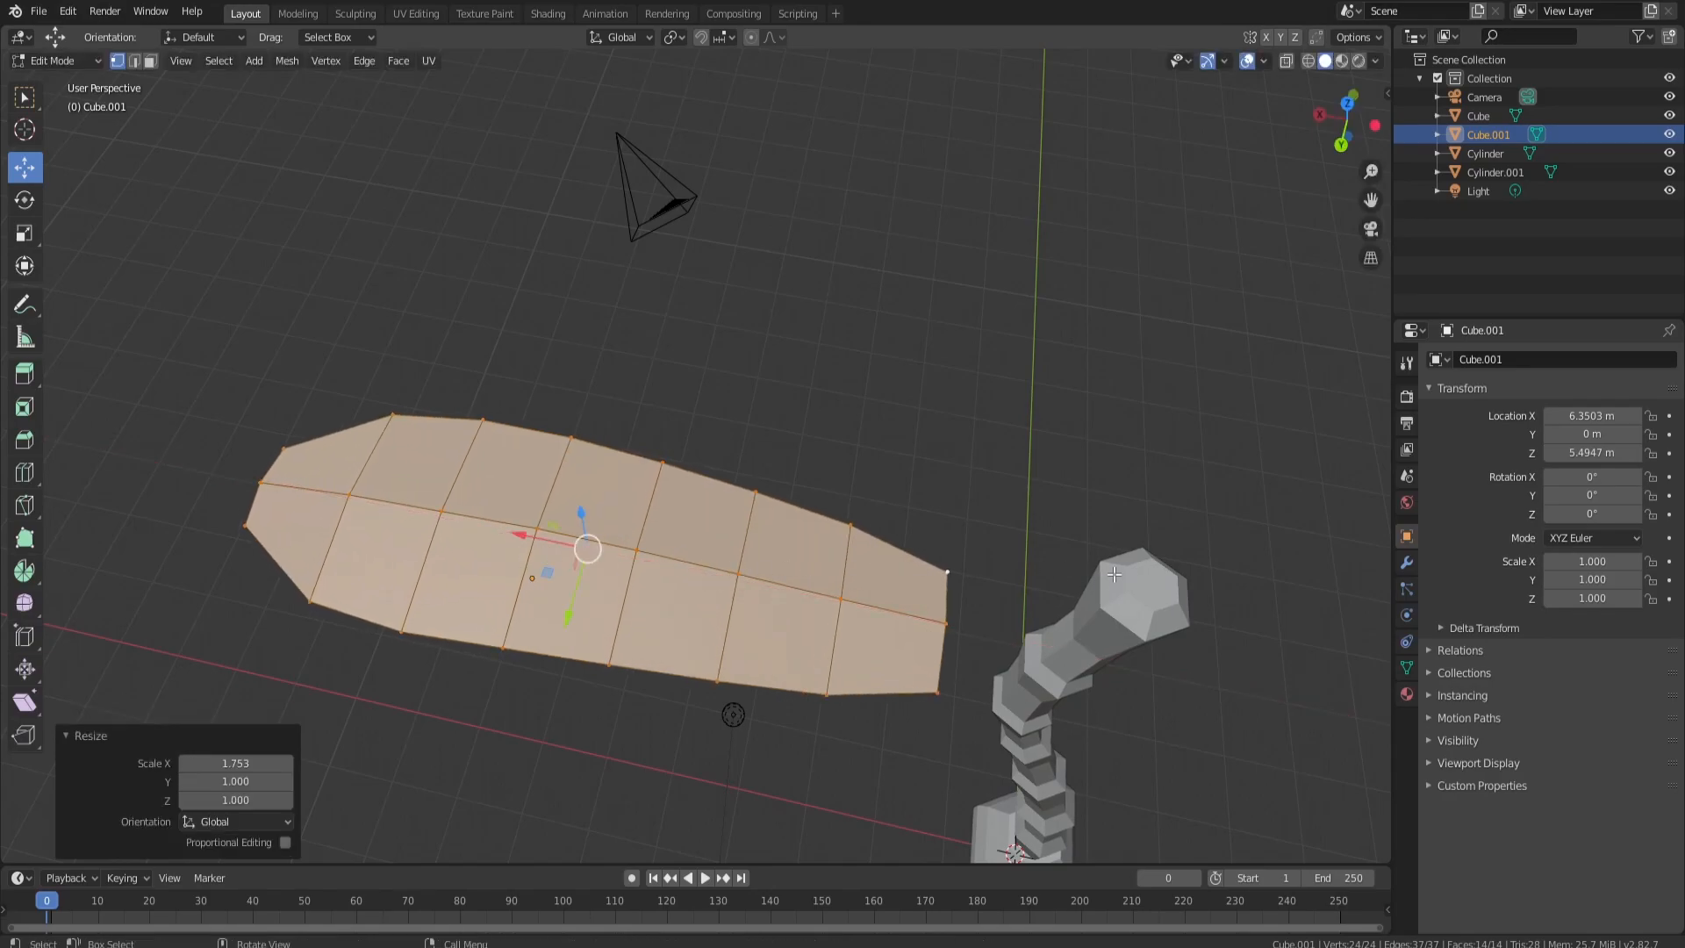
Step: Scale the whole leaf down uniformly to 0.571 and adjust its length along X by 0.969
key(s)
click(918, 562)
key(s)
key(x)
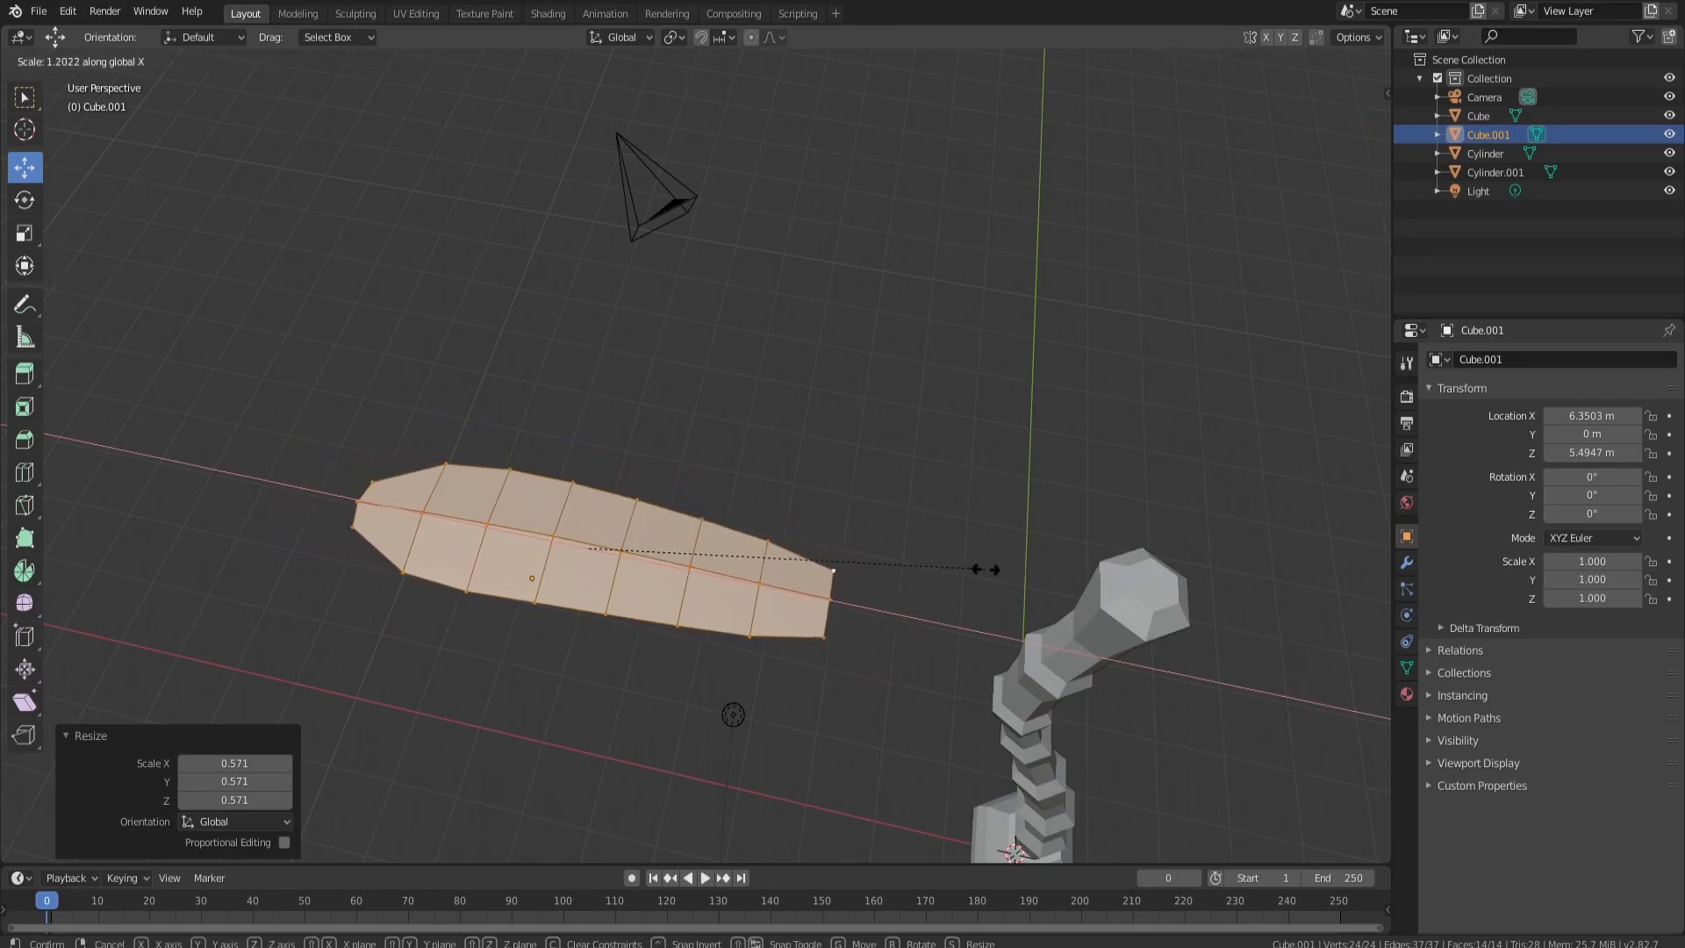
click(910, 566)
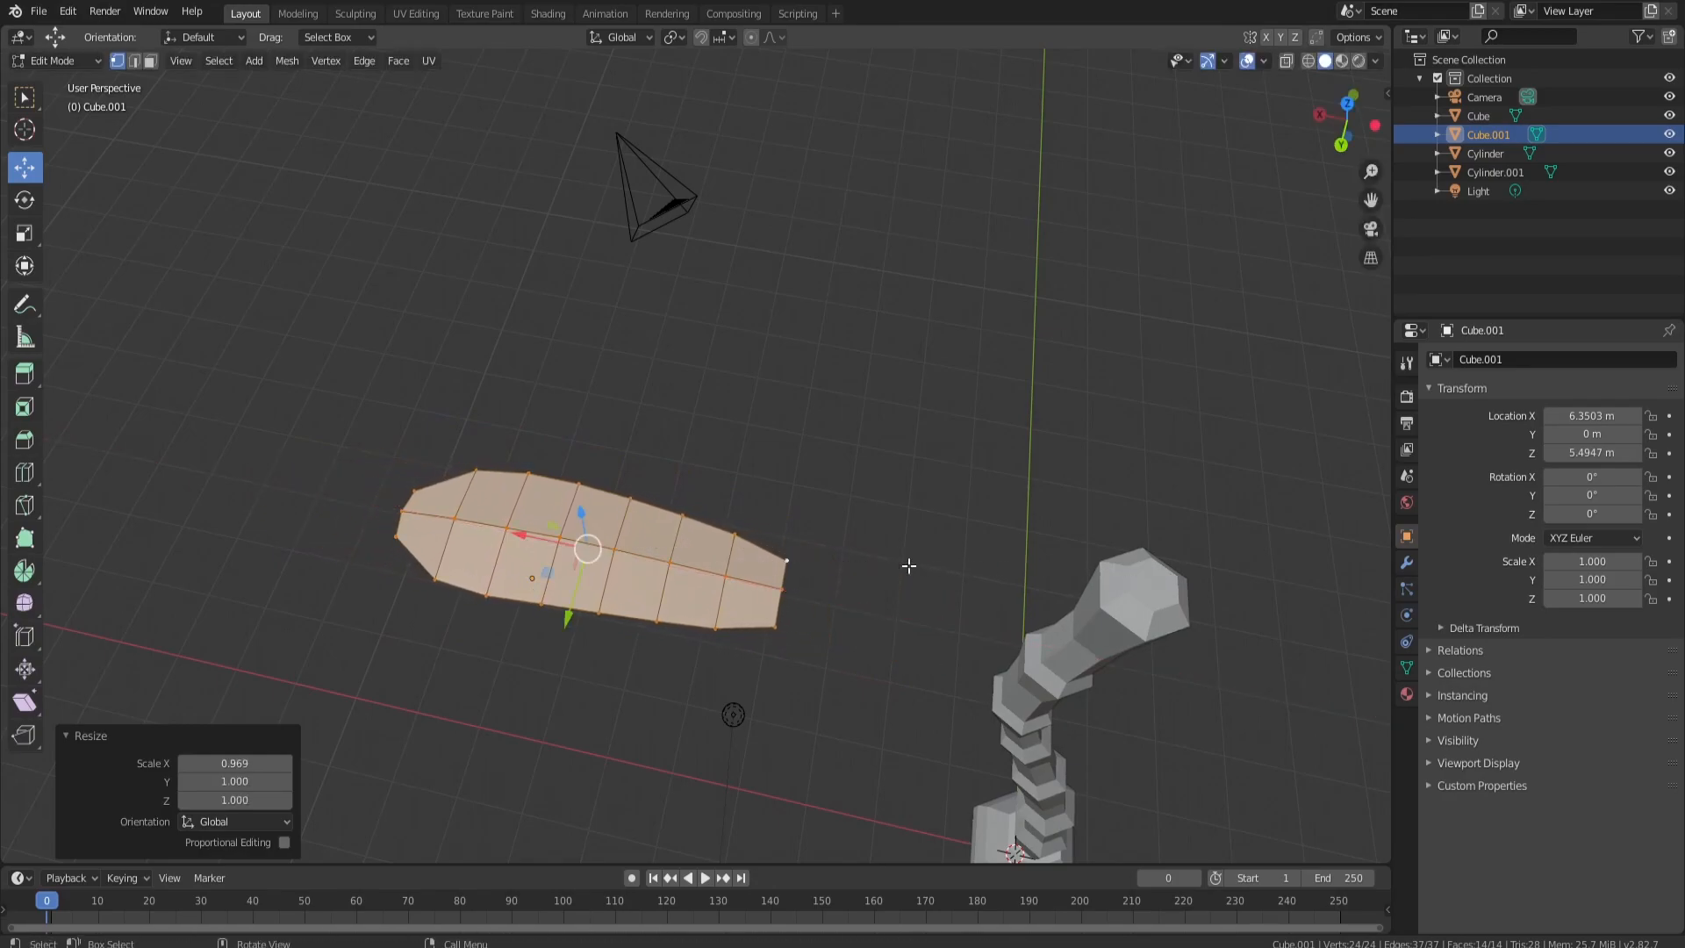
Step: Move the centre vertex of the leaf's trunk-side end 0.114 m along X
click(781, 589)
drag(743, 586, 730, 578)
middle_drag(774, 614, 631, 584)
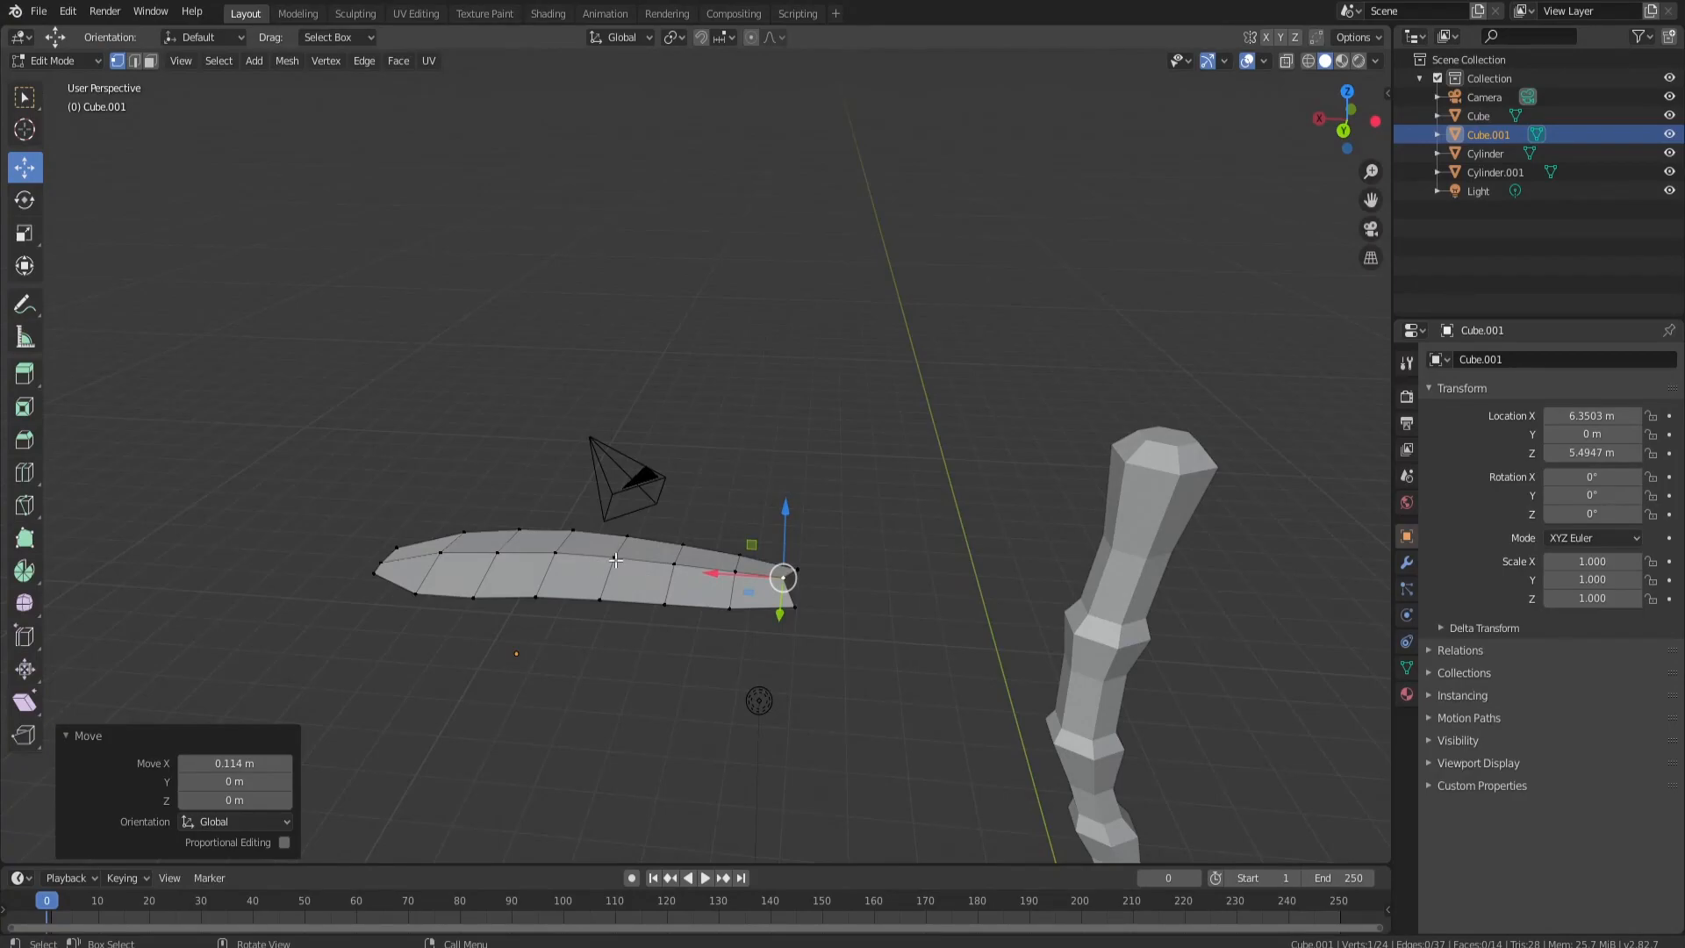
Step: Select the whole leaf and move it so its narrow end rests on top of the trunk
key(l)
drag(552, 563, 857, 591)
drag(884, 522, 940, 377)
drag(850, 432, 868, 432)
drag(908, 379, 917, 375)
middle_drag(1050, 331, 936, 379)
middle_drag(739, 375, 675, 496)
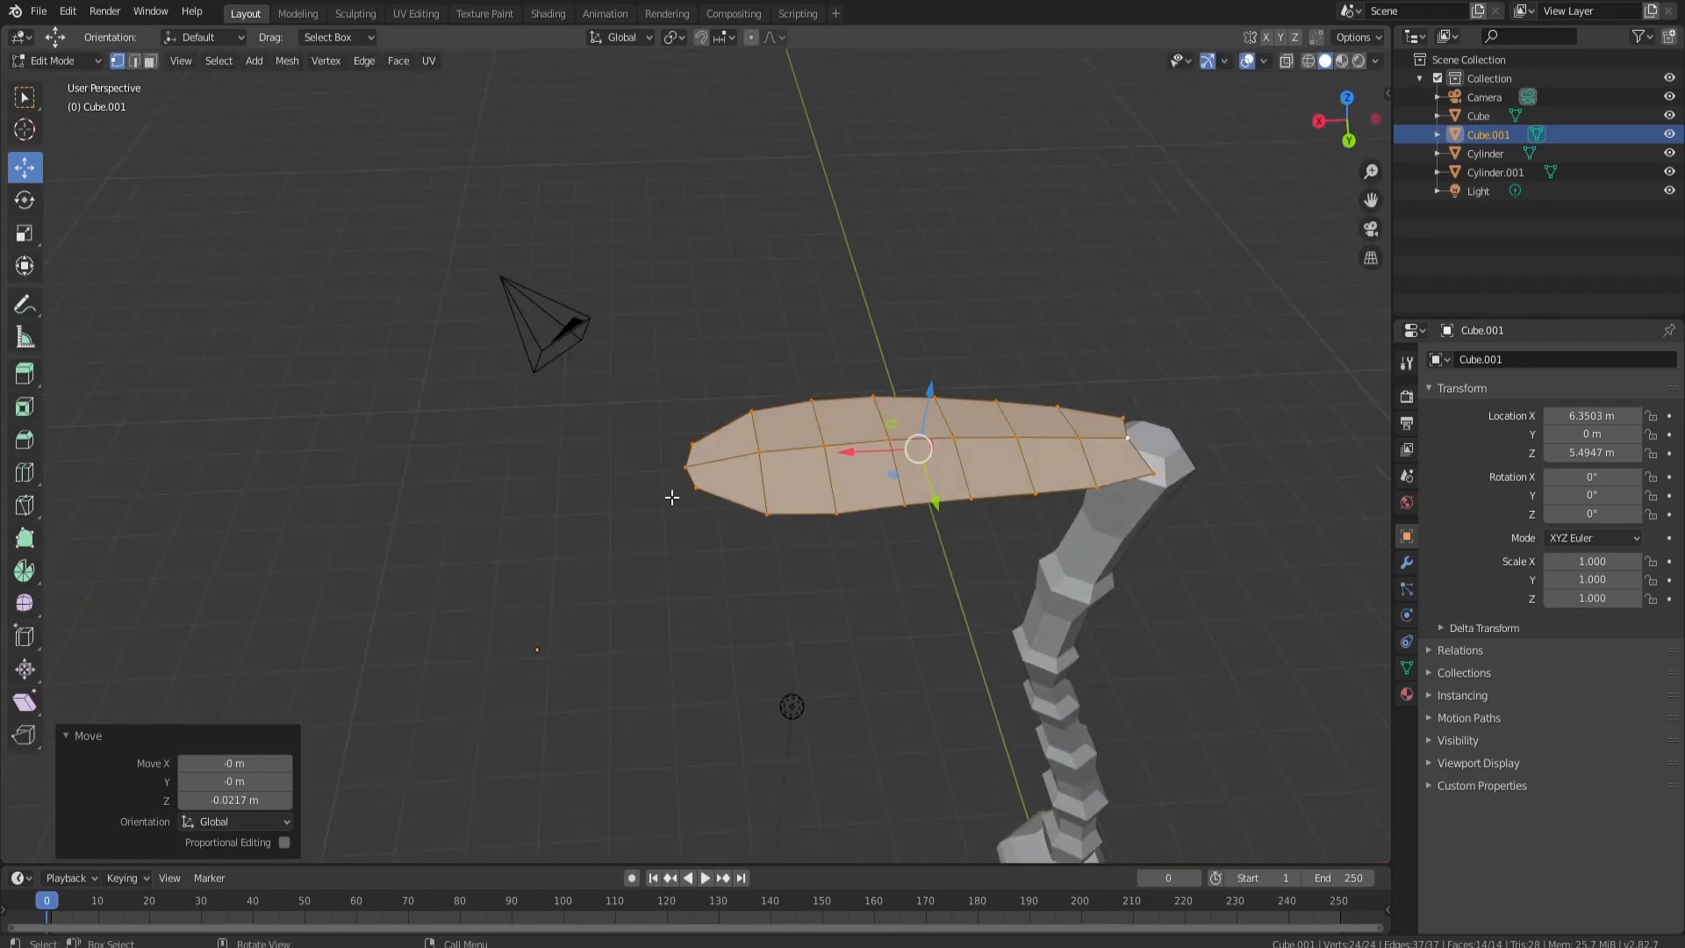
Step: With proportional editing at size 3.14, pull the leaf's tip centre vertex 0.37 m along X and -1.08 m along Z in front view
click(689, 469)
click(751, 37)
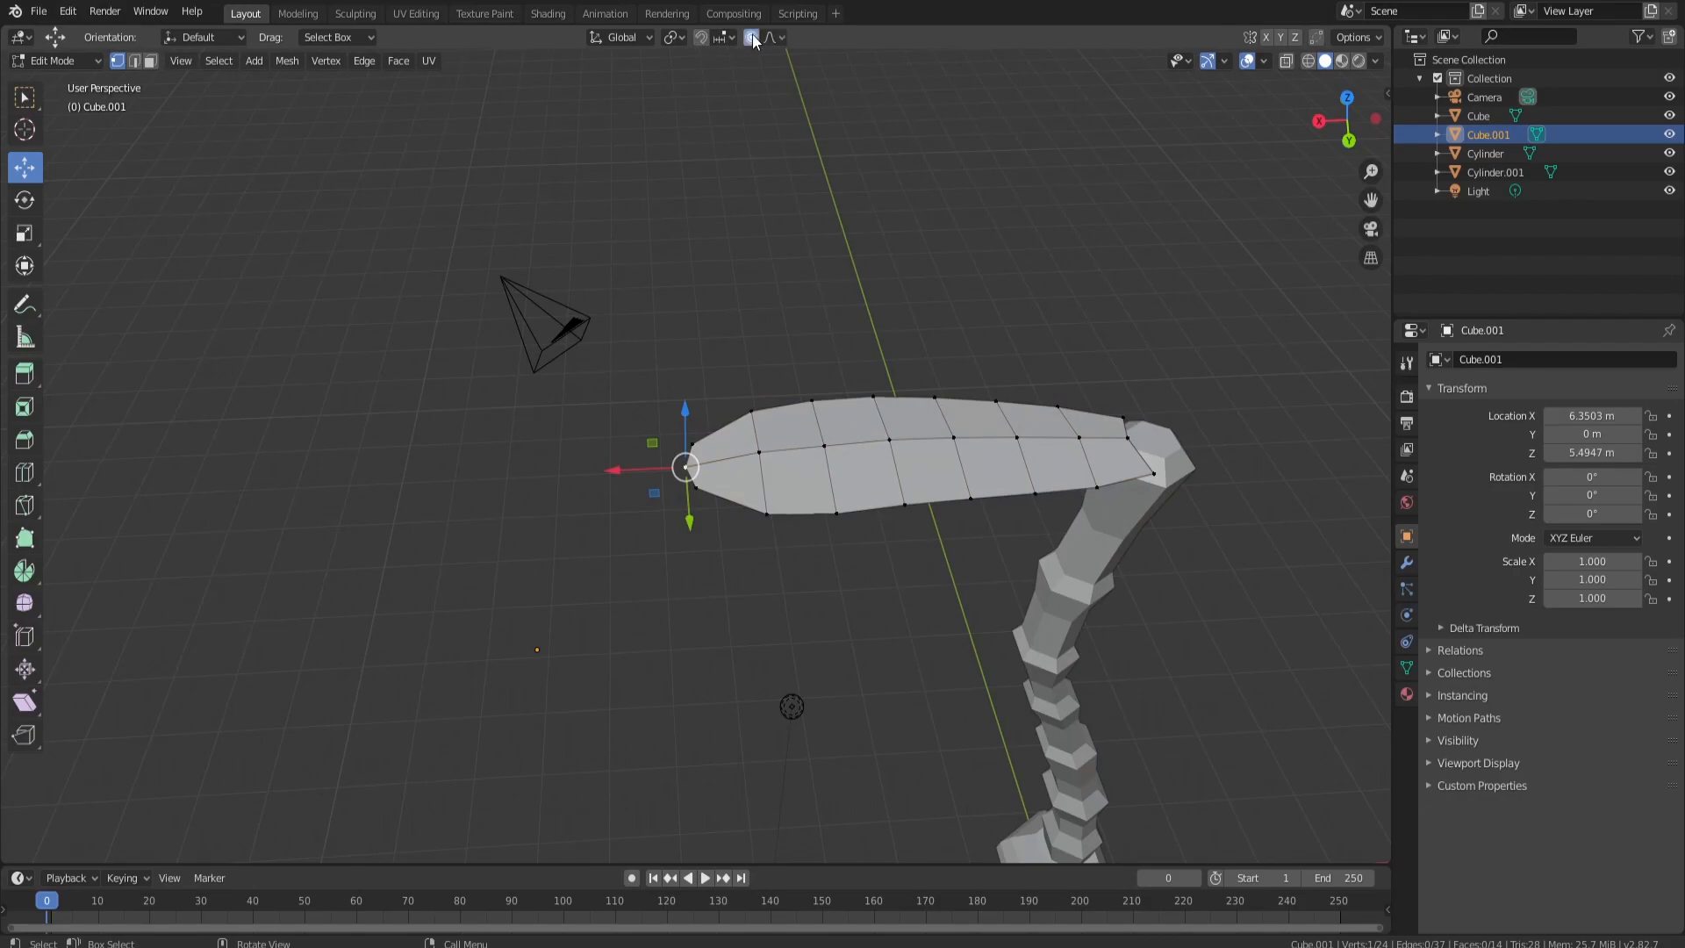
key(KP_1)
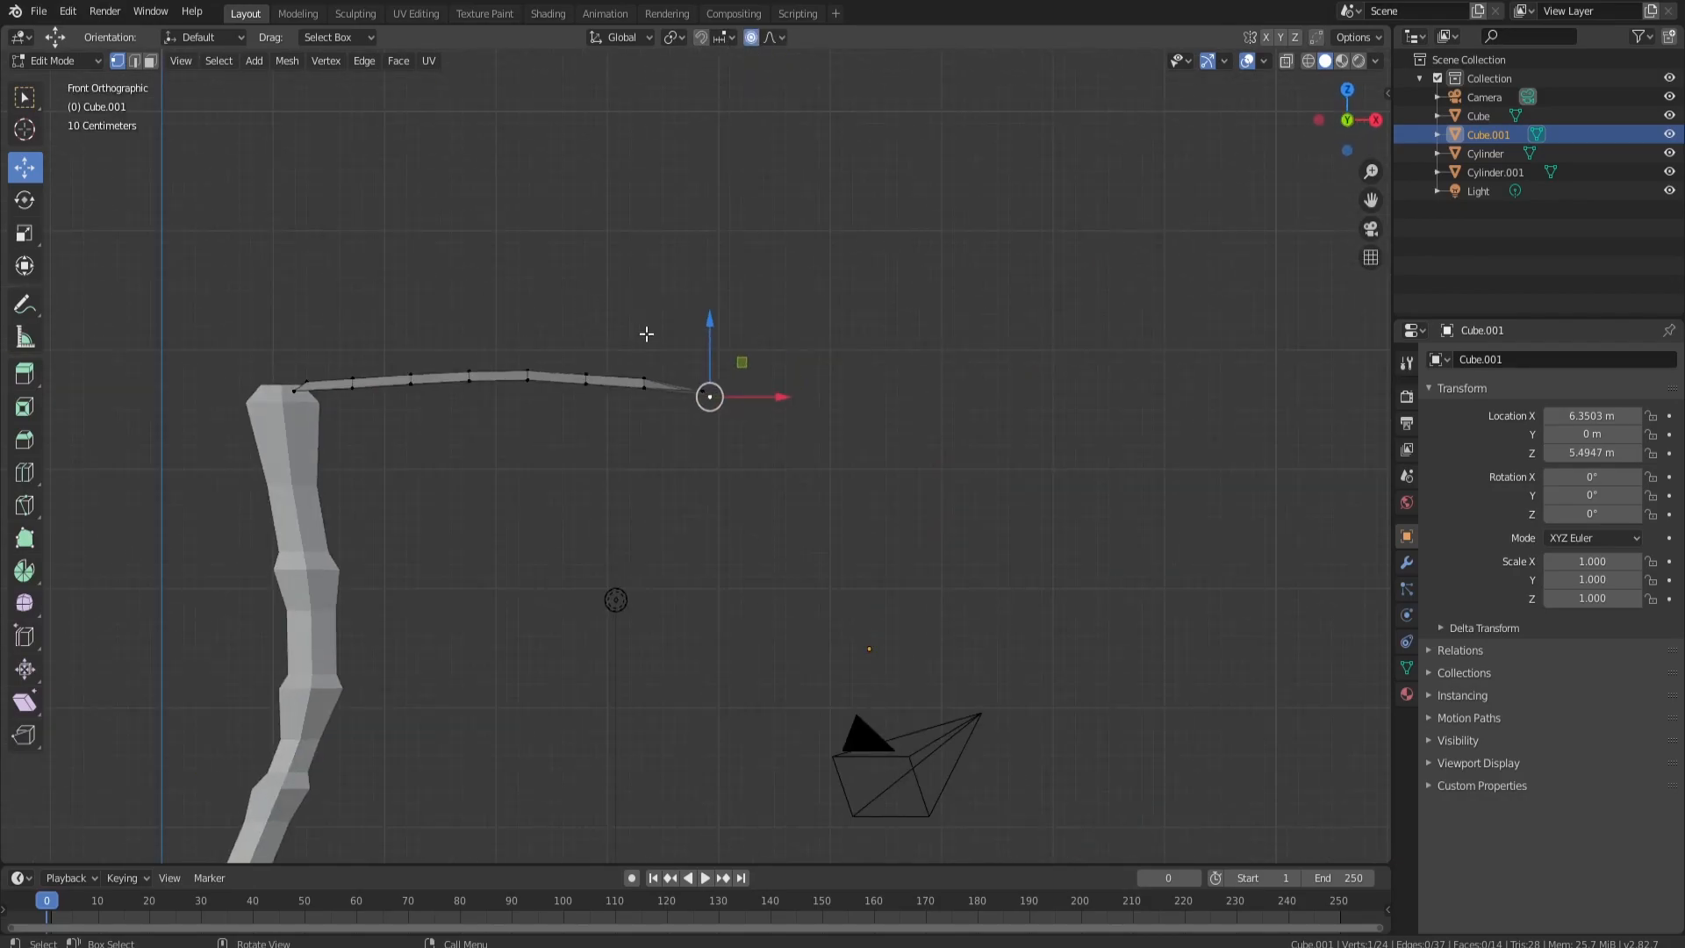
key(g)
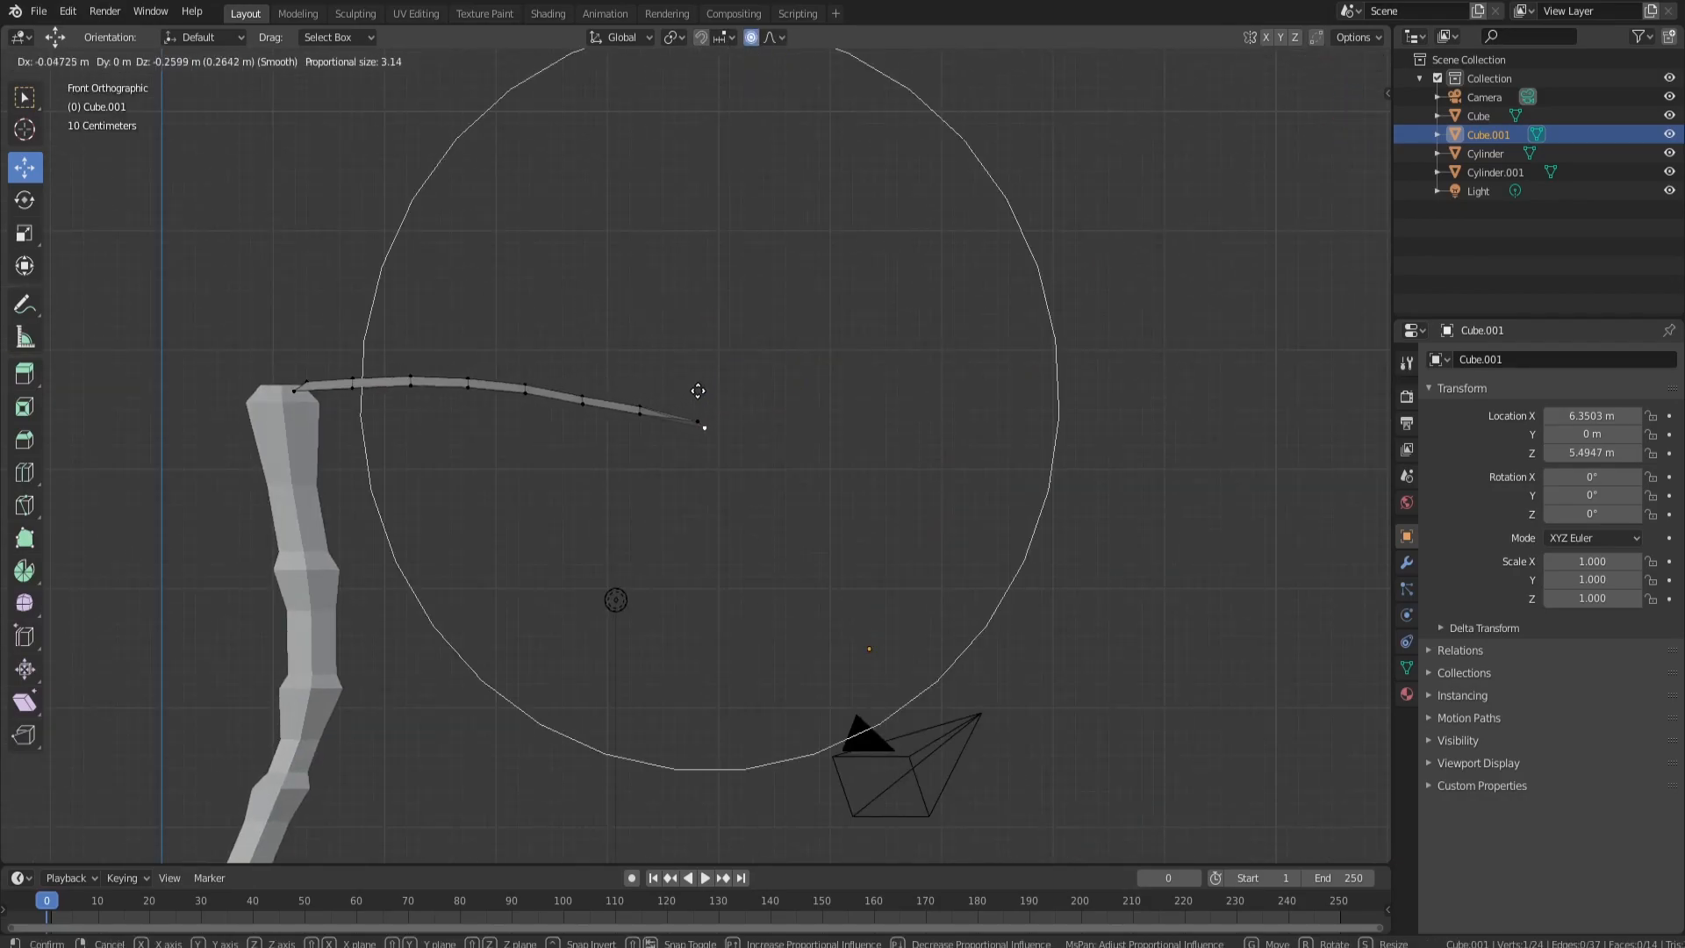
click(745, 488)
Step: Pull the leaf's tip further down and back toward the trunk using a proportional size of 1.21
key(g)
scroll(740, 514, up, 10)
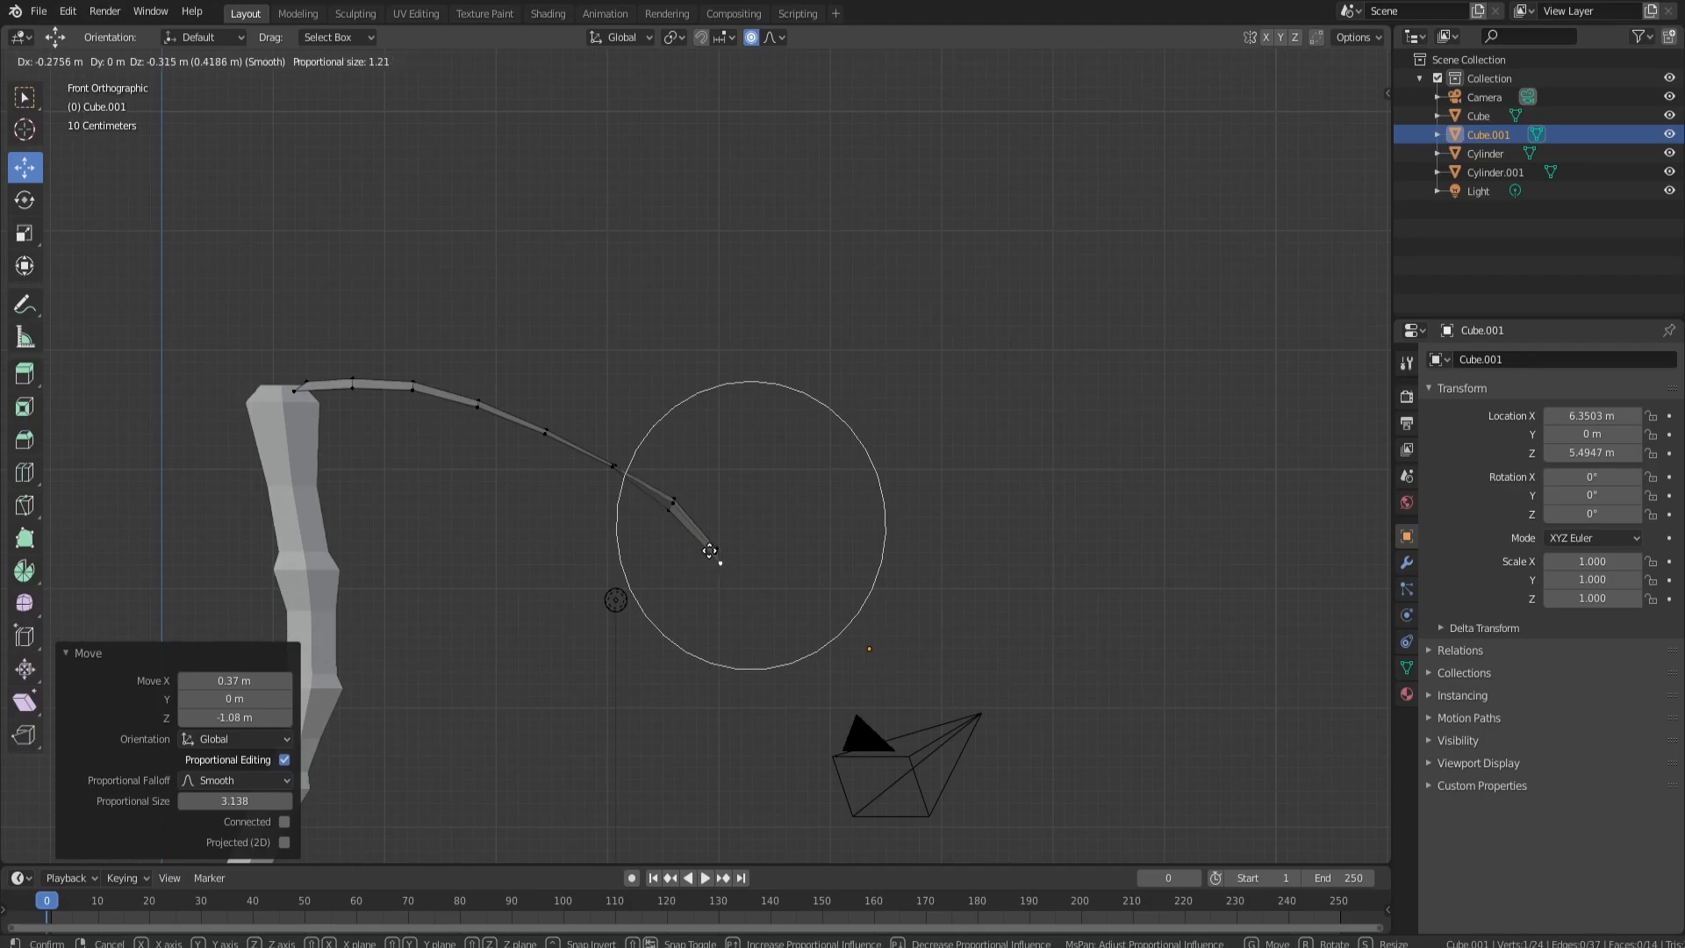
click(716, 553)
Step: Lower the two border vertices of the second row from the leaf's tip by 0.18 m with proportional editing
middle_drag(771, 466, 637, 464)
middle_drag(745, 534, 765, 455)
drag(709, 432, 706, 458)
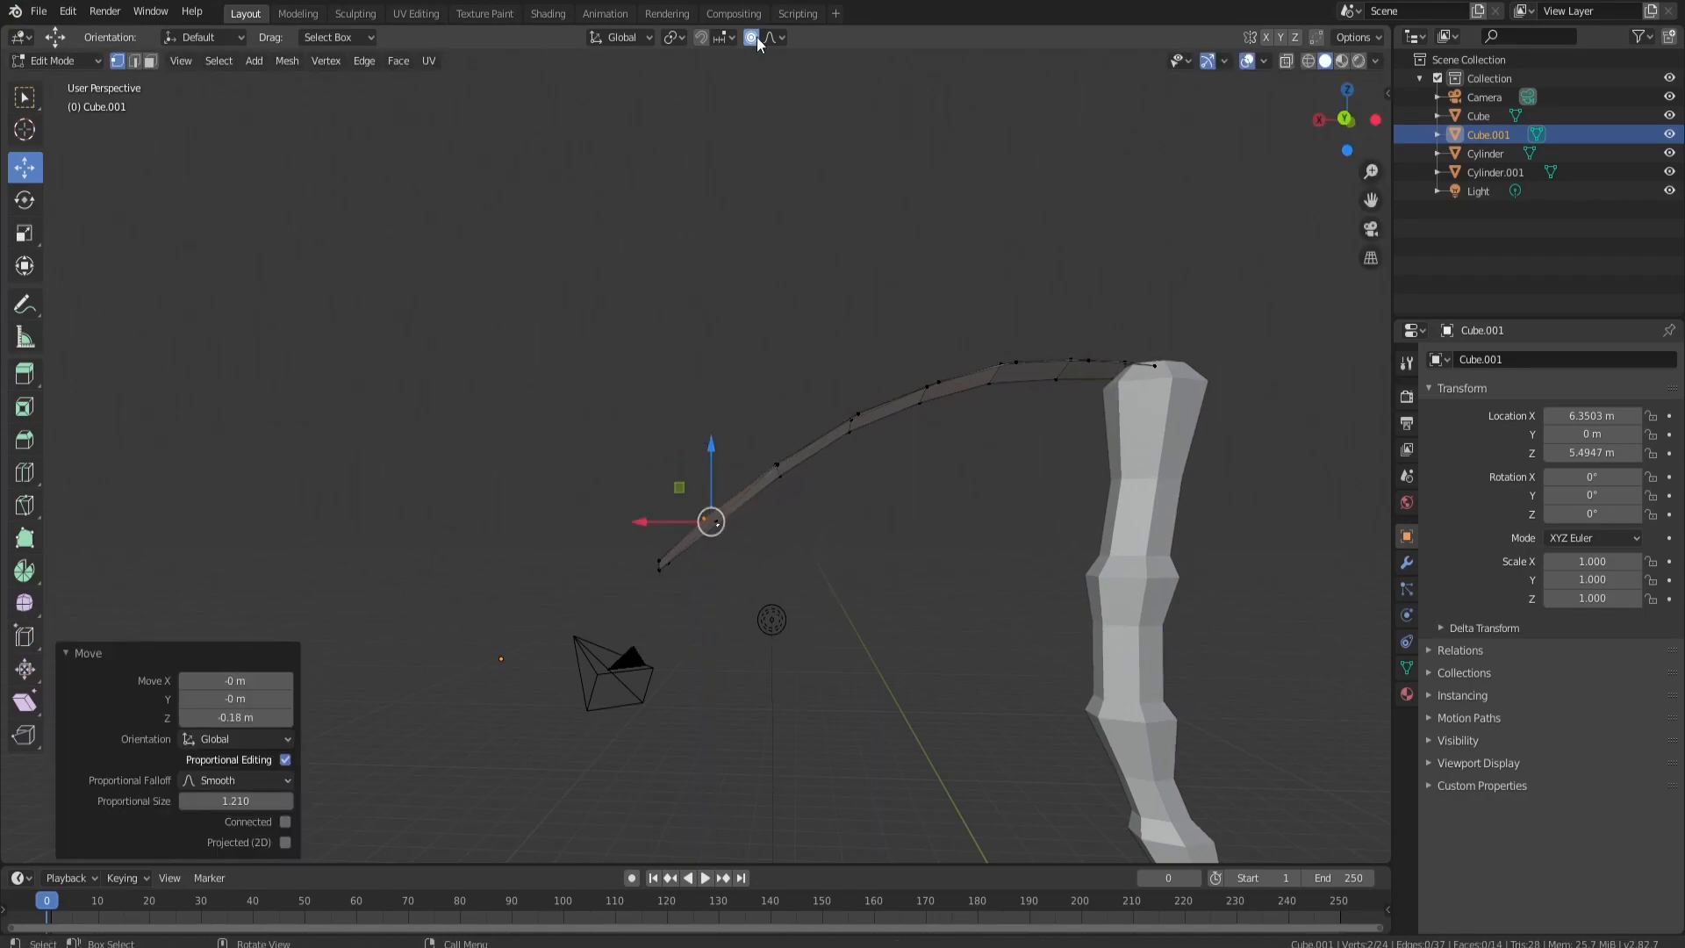
Step: Turn off proportional editing and lower the same two border vertices by about 0.065 m, plus a small further amount
drag(709, 448, 715, 462)
middle_drag(715, 461, 902, 380)
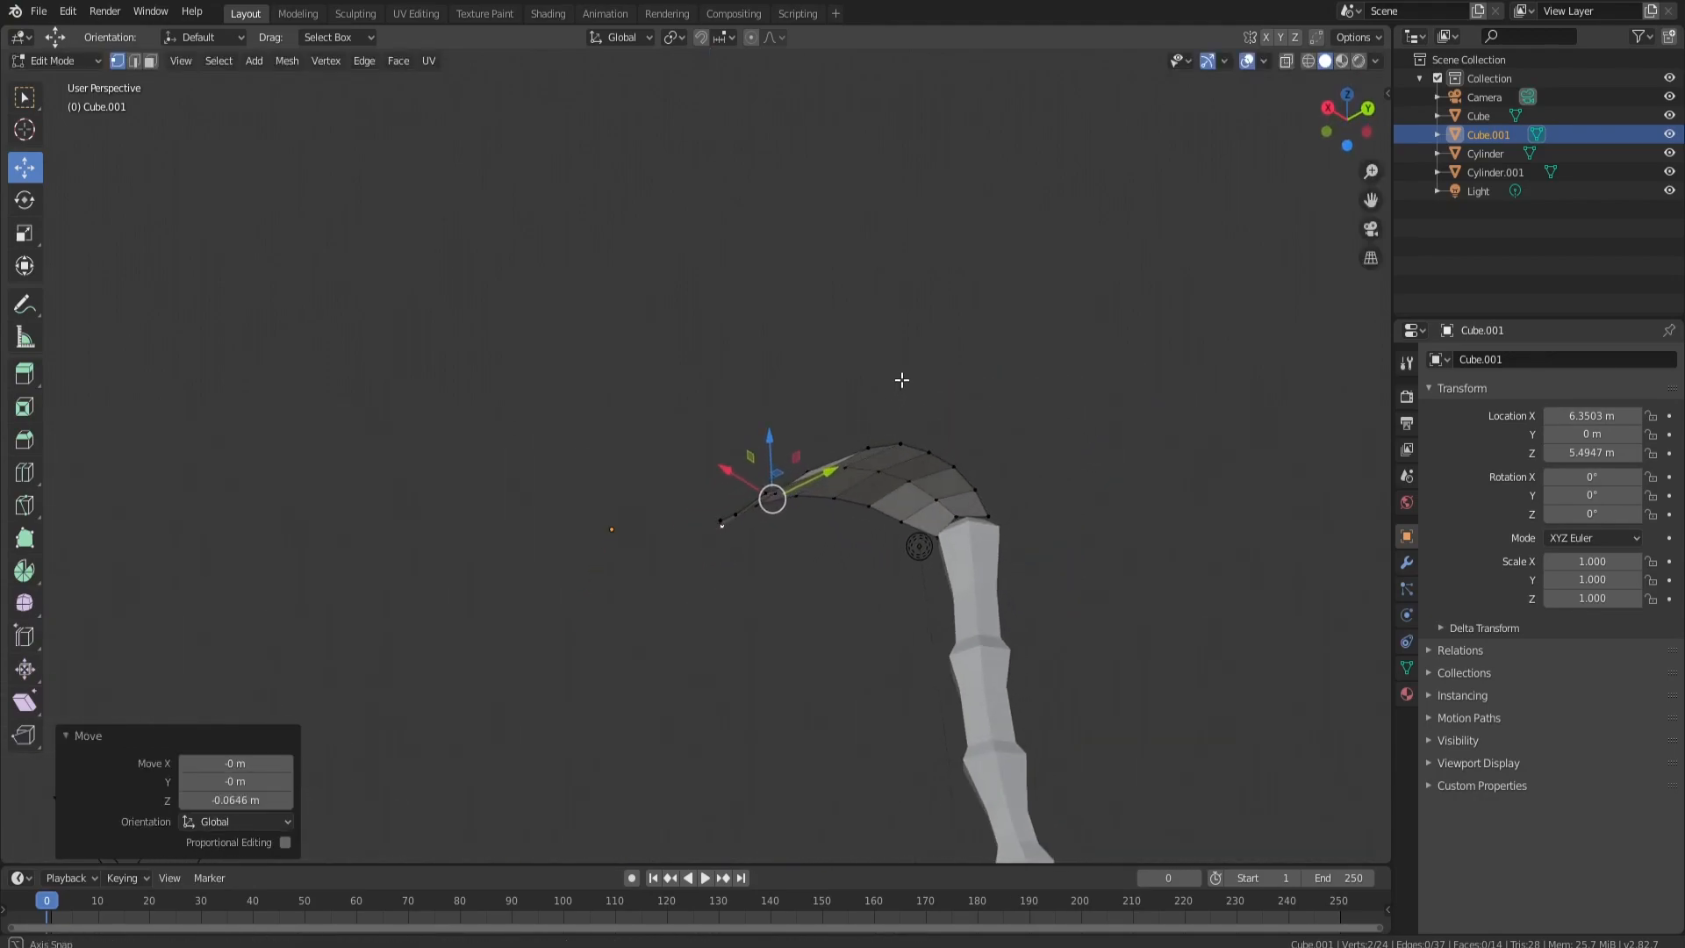
drag(770, 442, 771, 453)
middle_drag(771, 453, 823, 454)
Step: Select the two outer vertices of the leaf's tip and lower them by about 0.089 m
click(719, 555)
shift+click(742, 558)
drag(746, 461, 748, 472)
middle_drag(748, 472, 714, 581)
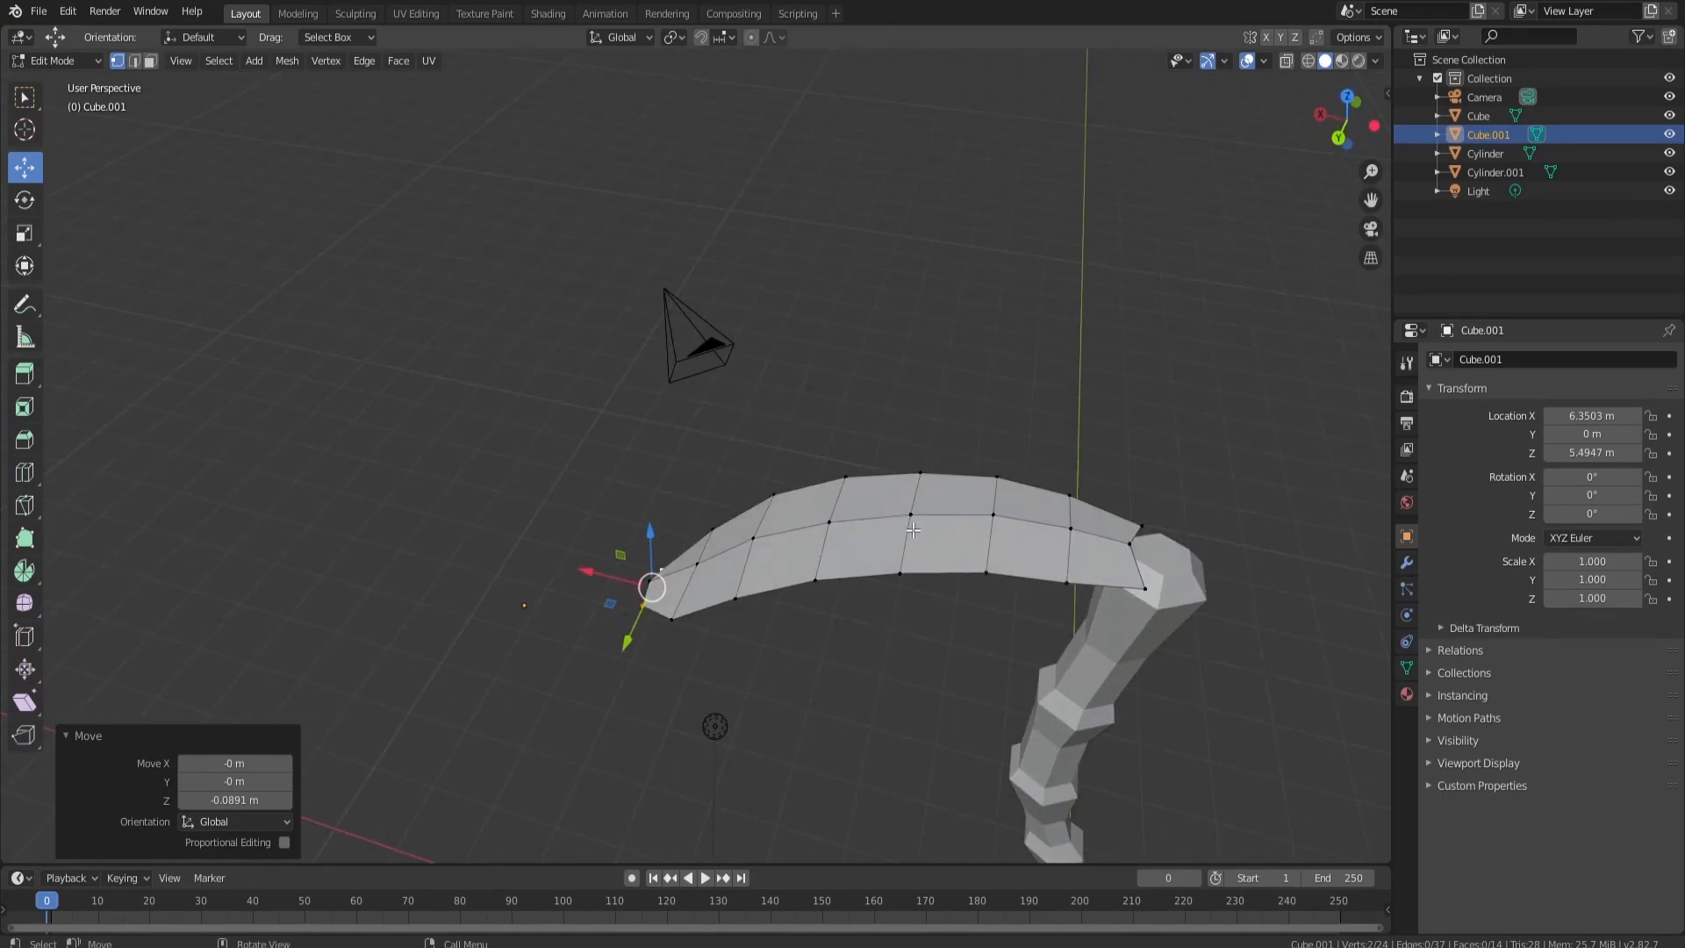
Step: Add a centred lengthwise loop cut through one half of the leaf
middle_drag(912, 524, 917, 625)
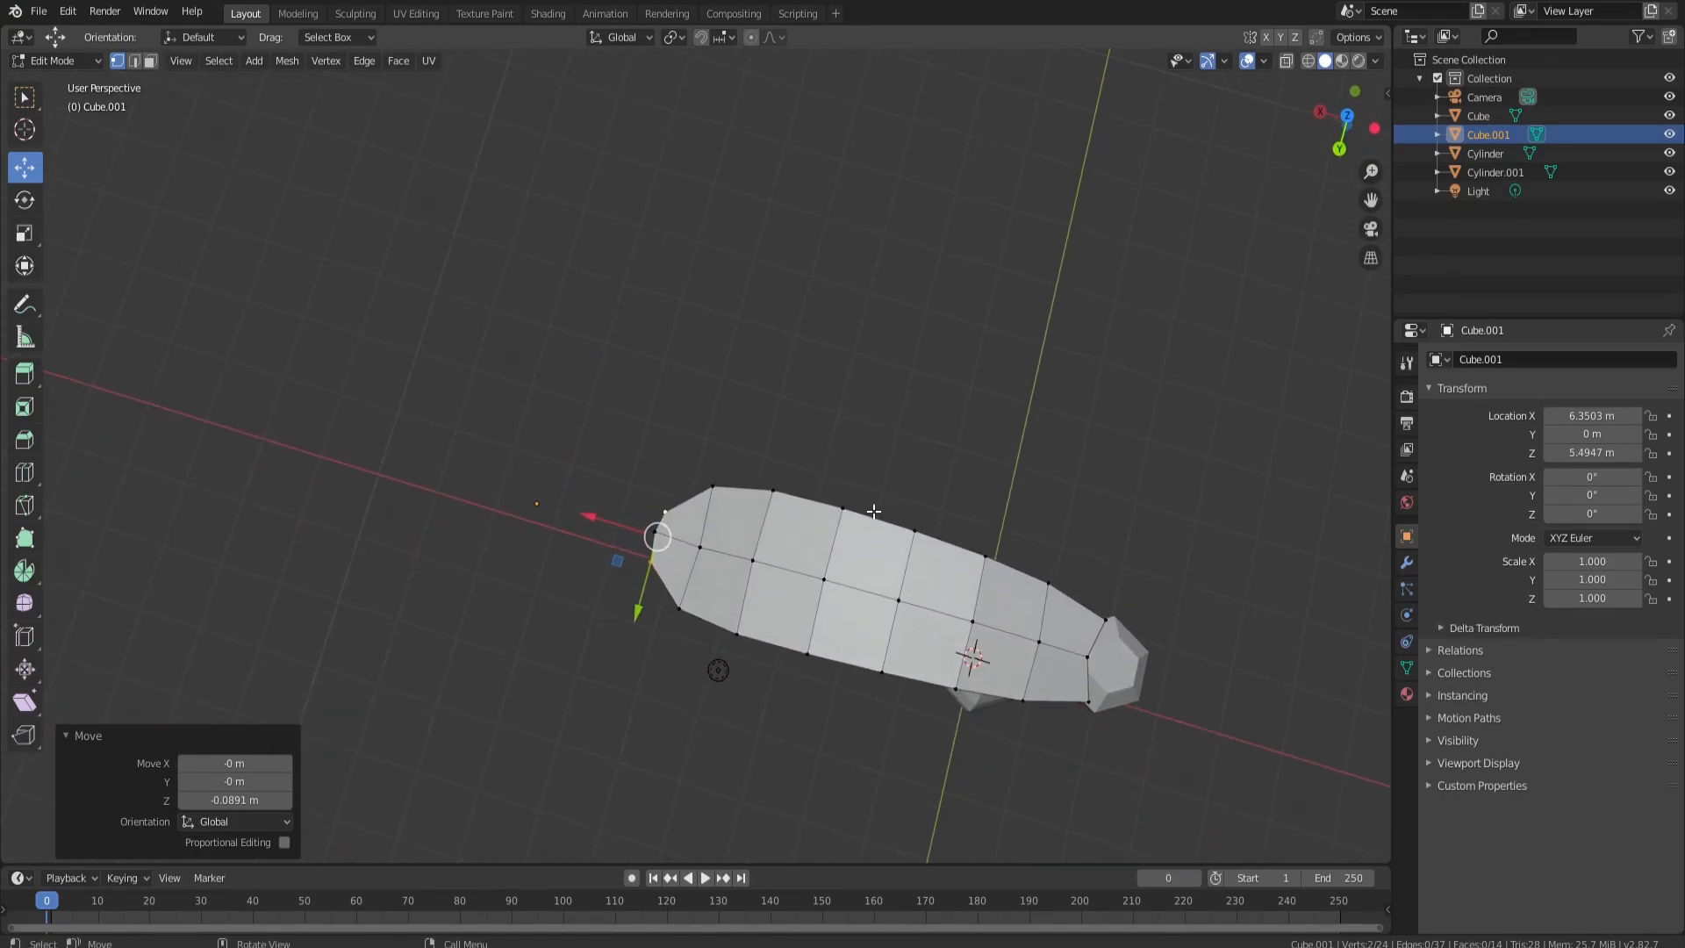
key(ctrl+r)
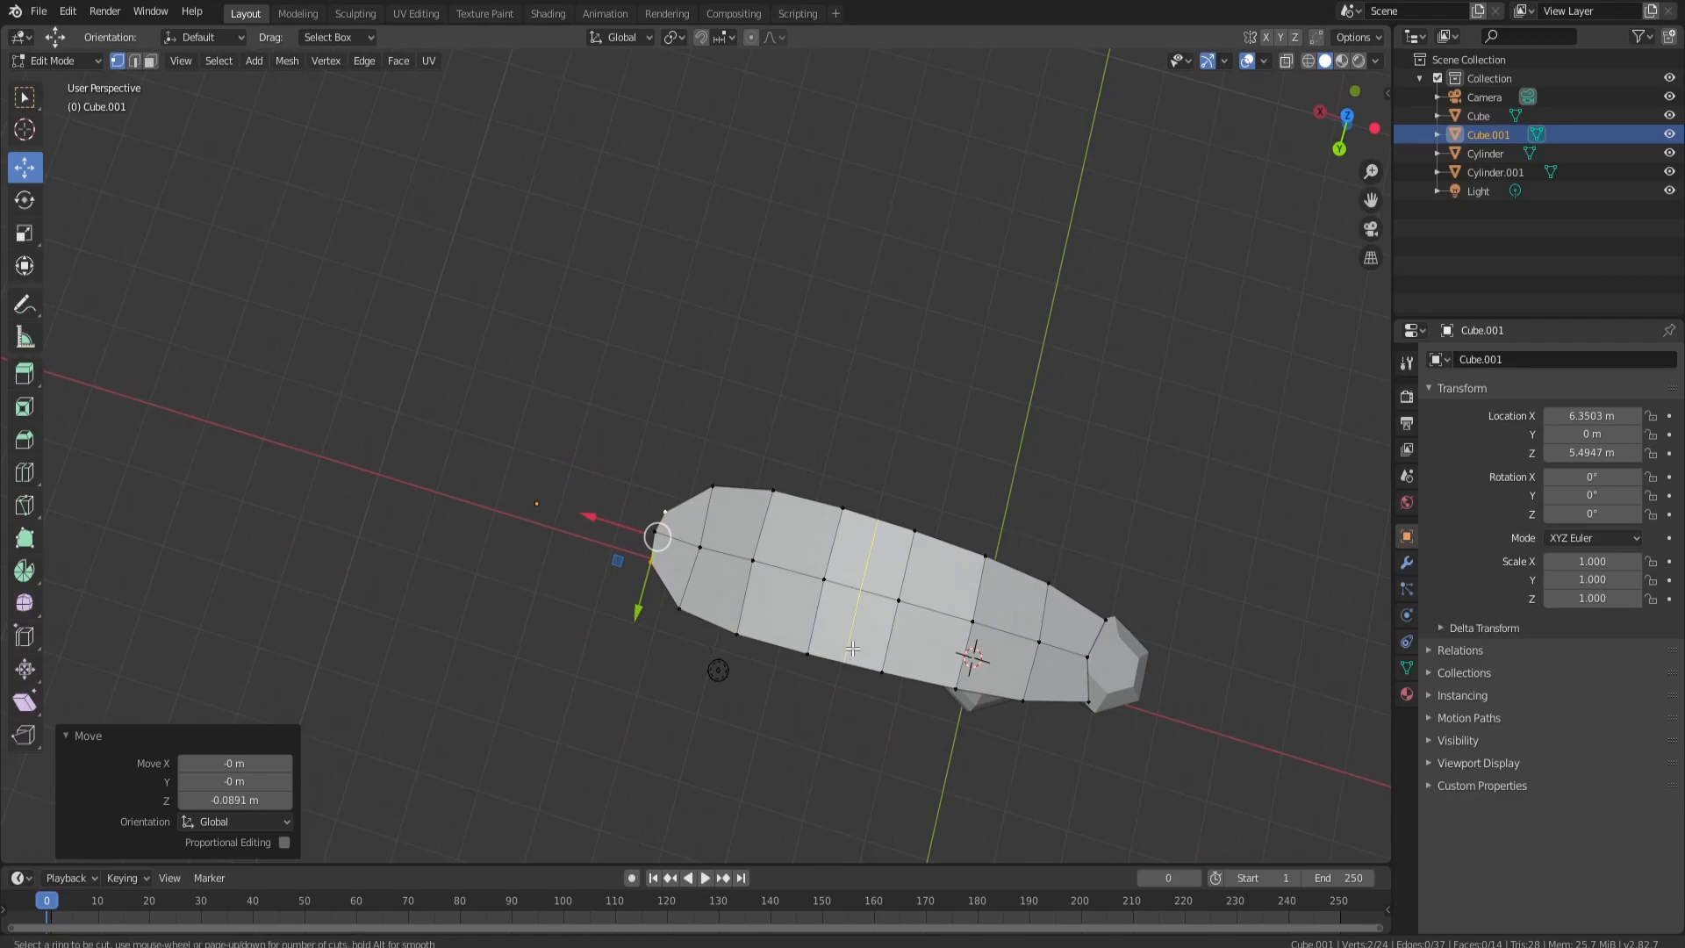
click(687, 578)
right_click(687, 578)
Step: Rip the border vertex of the third row from the leaf's tip and raise the ripped vertex about 0.044 m
middle_drag(770, 654, 833, 506)
click(805, 573)
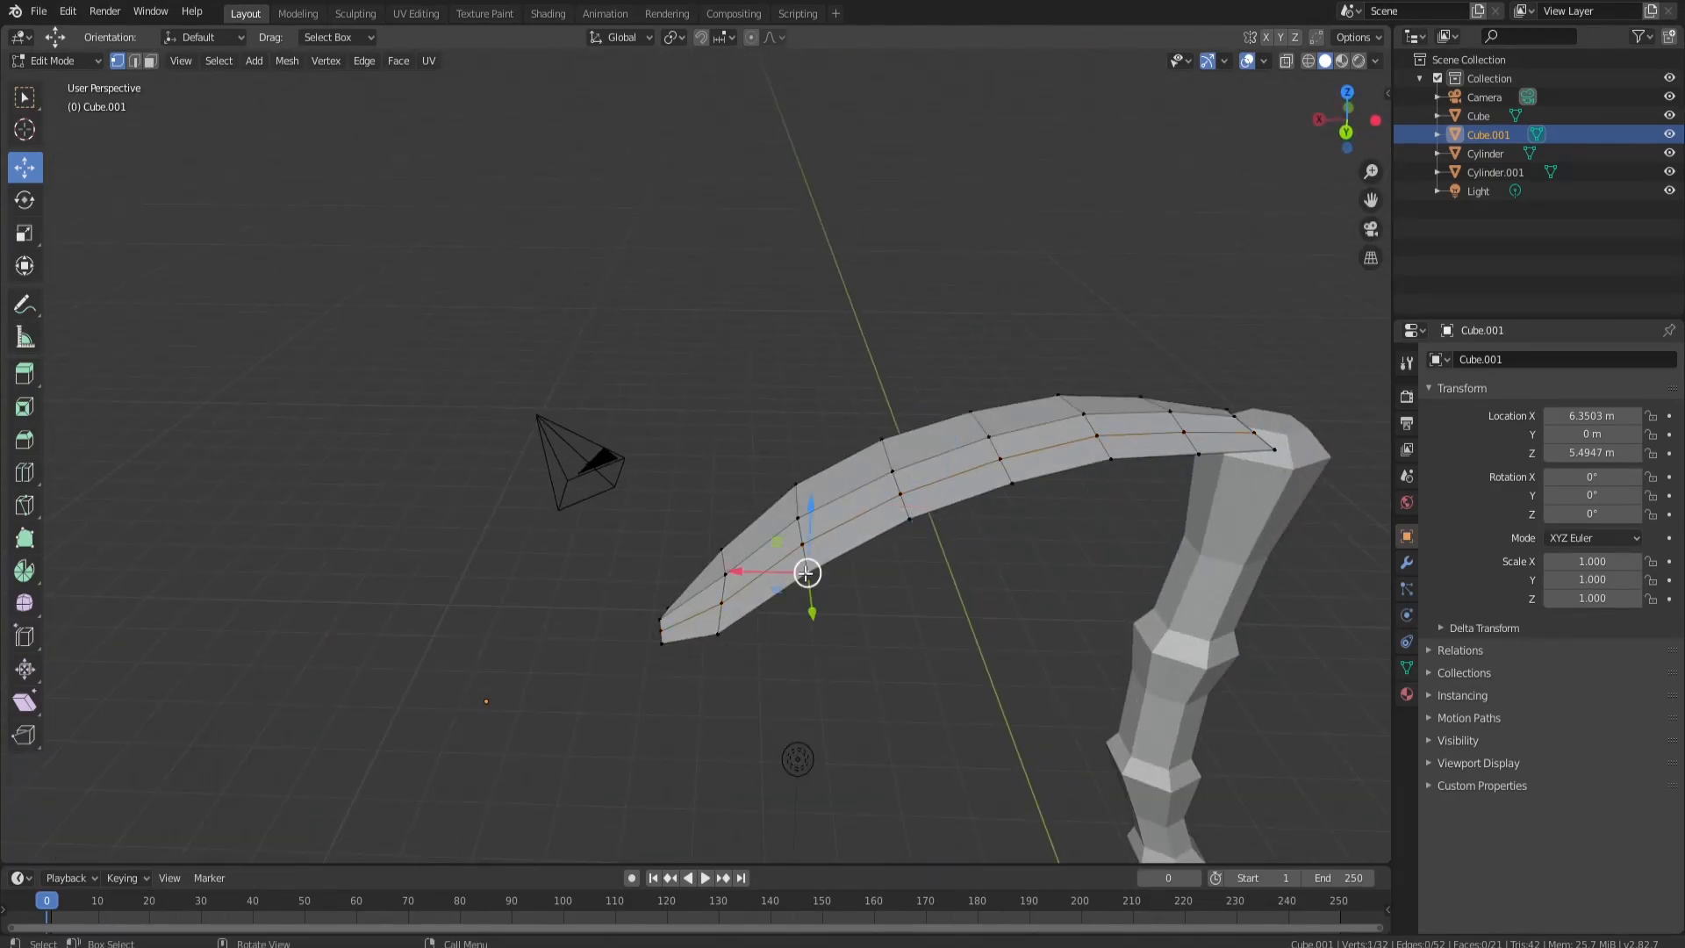
key(v)
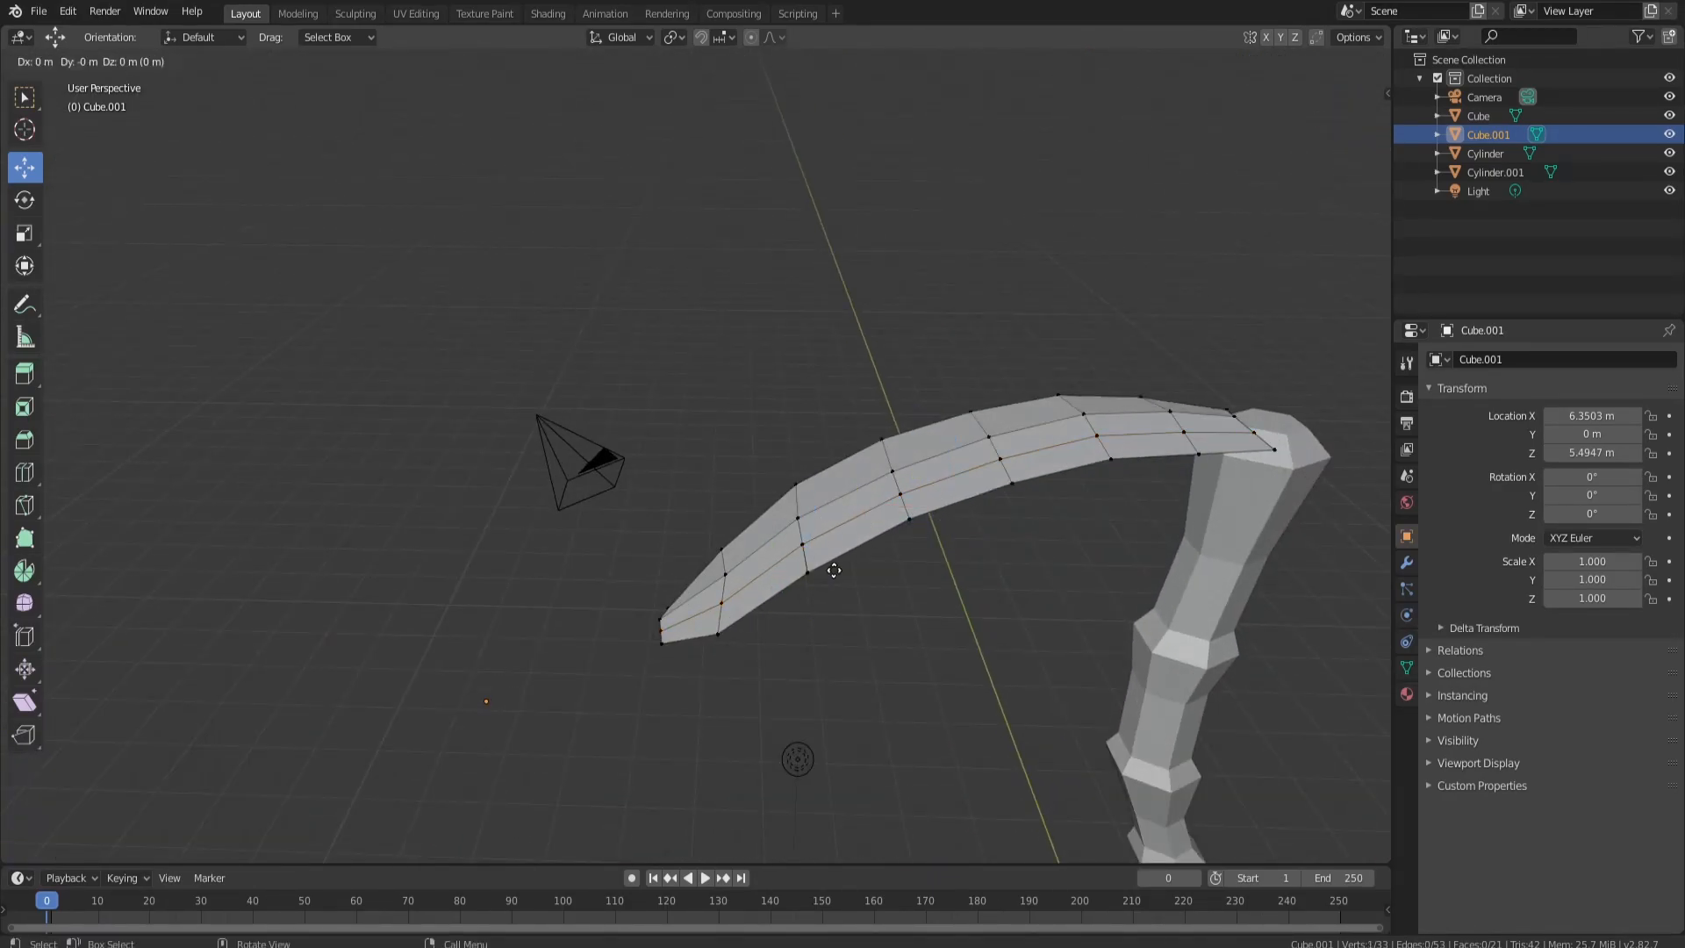
right_click(833, 571)
drag(778, 576, 825, 514)
scroll(809, 572, up, 2)
middle_drag(809, 572, 879, 537)
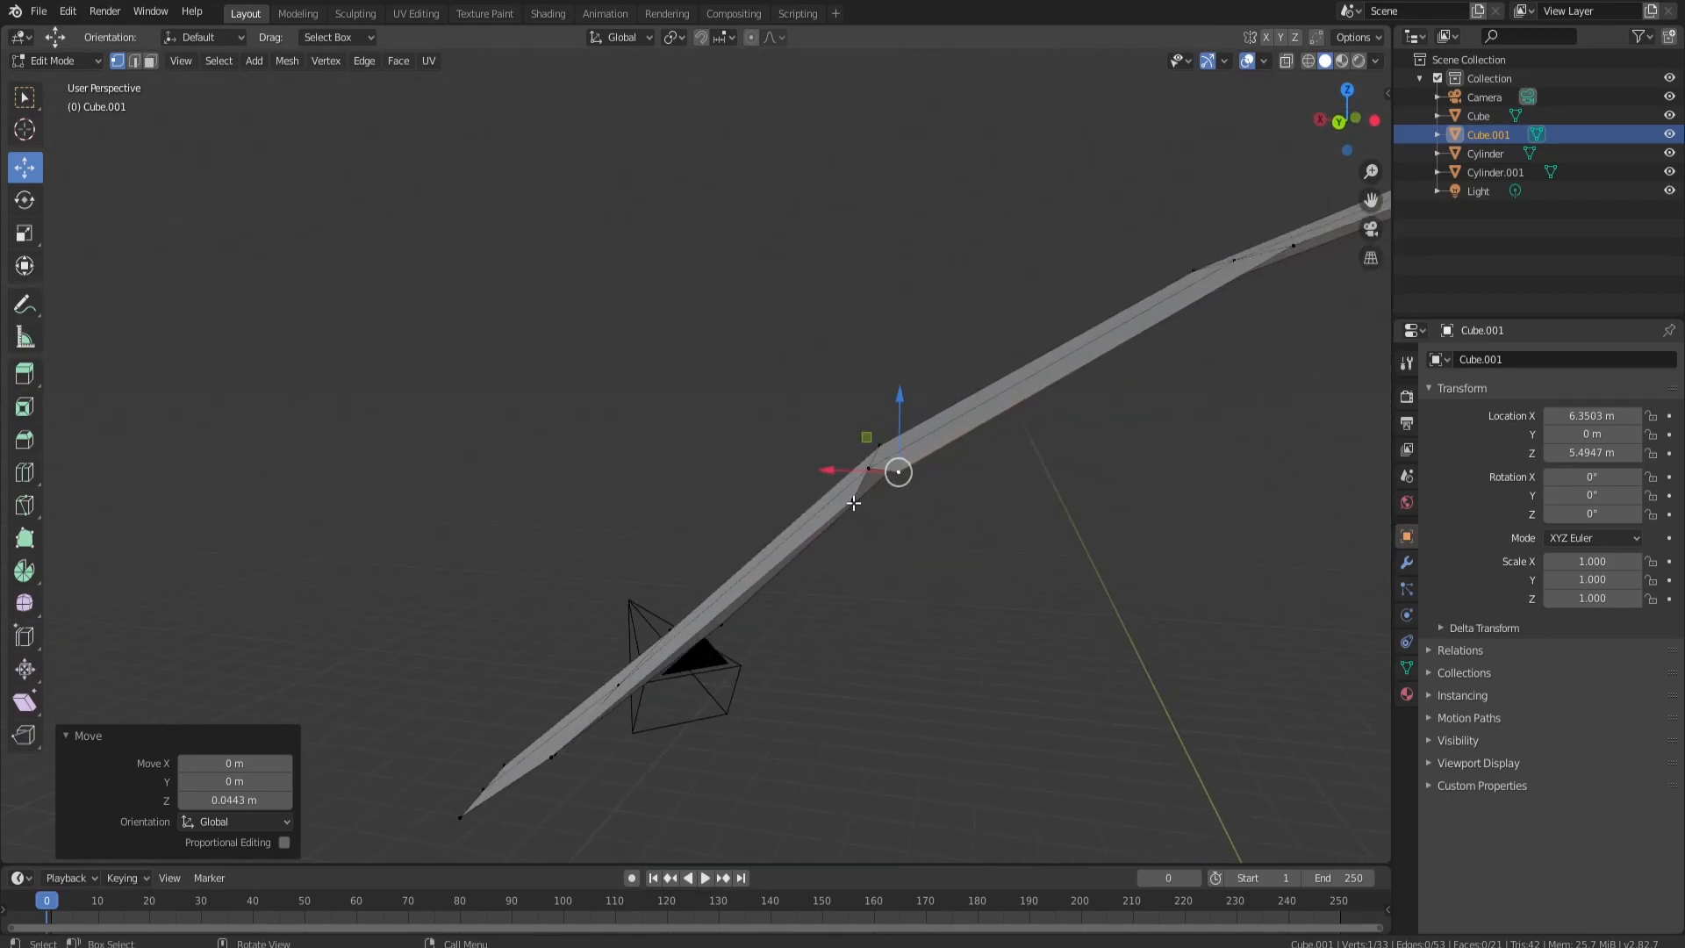
Step: Nudge the neighbouring border vertex at the rip slightly along X to open the notch
click(854, 503)
scroll(891, 623, up, 3)
drag(860, 675, 850, 677)
Step: Try moving the next inner loop vertex -0.106 m along Y and shifting the border vertex of the same row
middle_drag(856, 677, 928, 666)
click(968, 567)
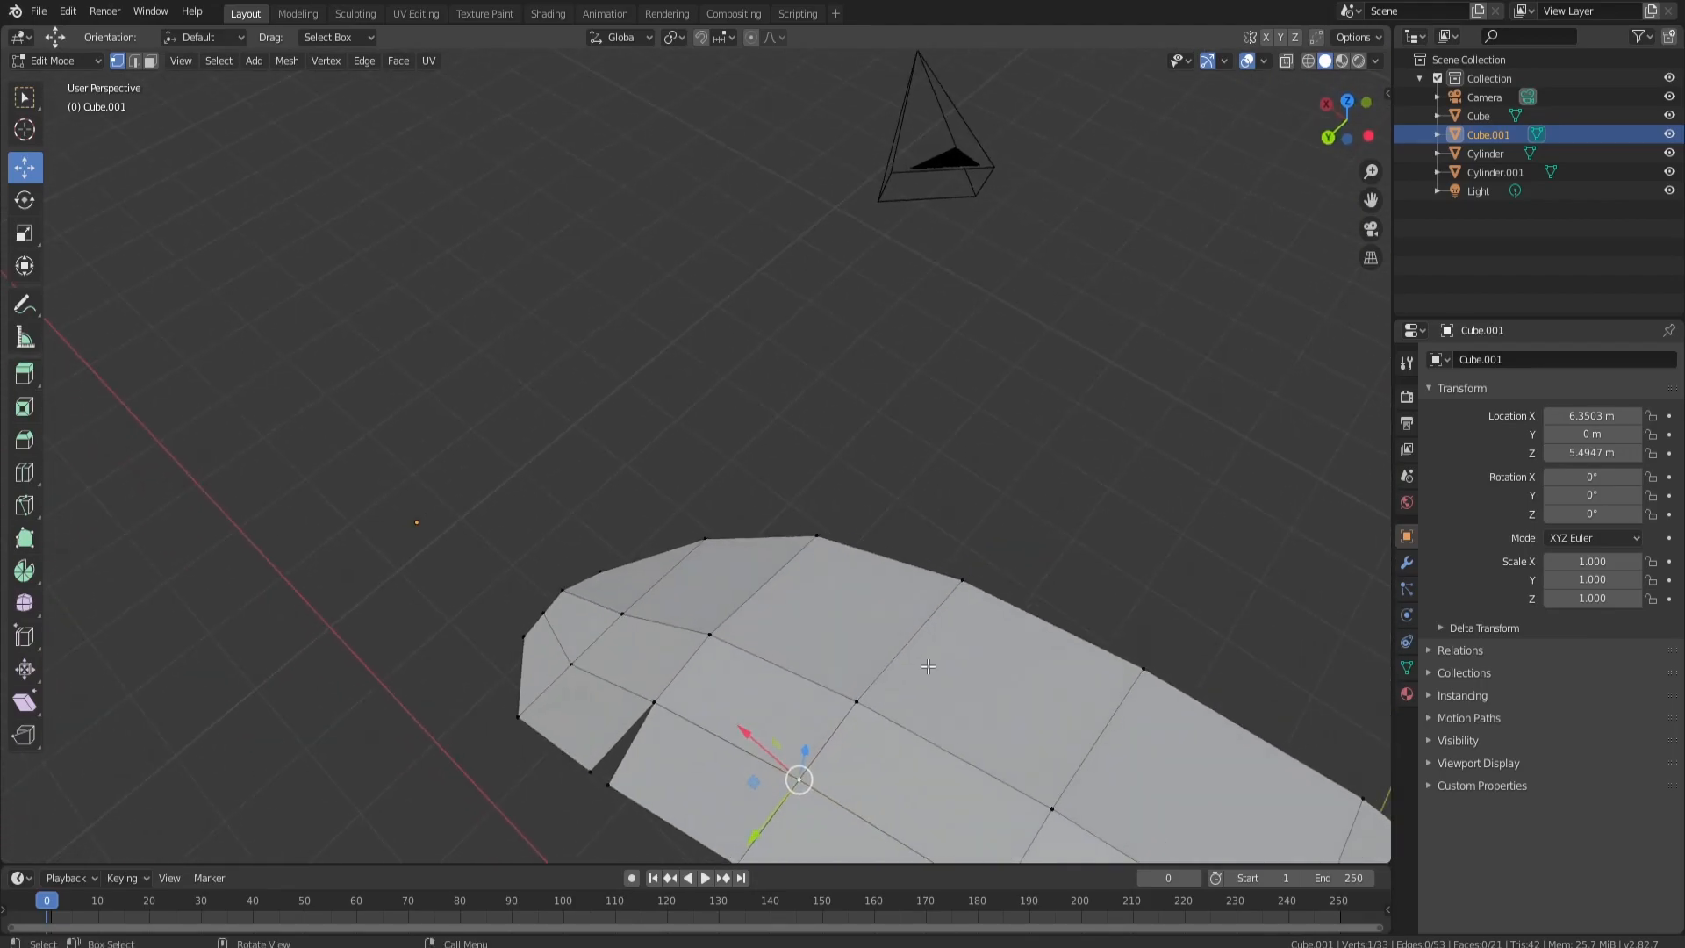
drag(769, 805, 796, 784)
middle_drag(796, 783, 856, 712)
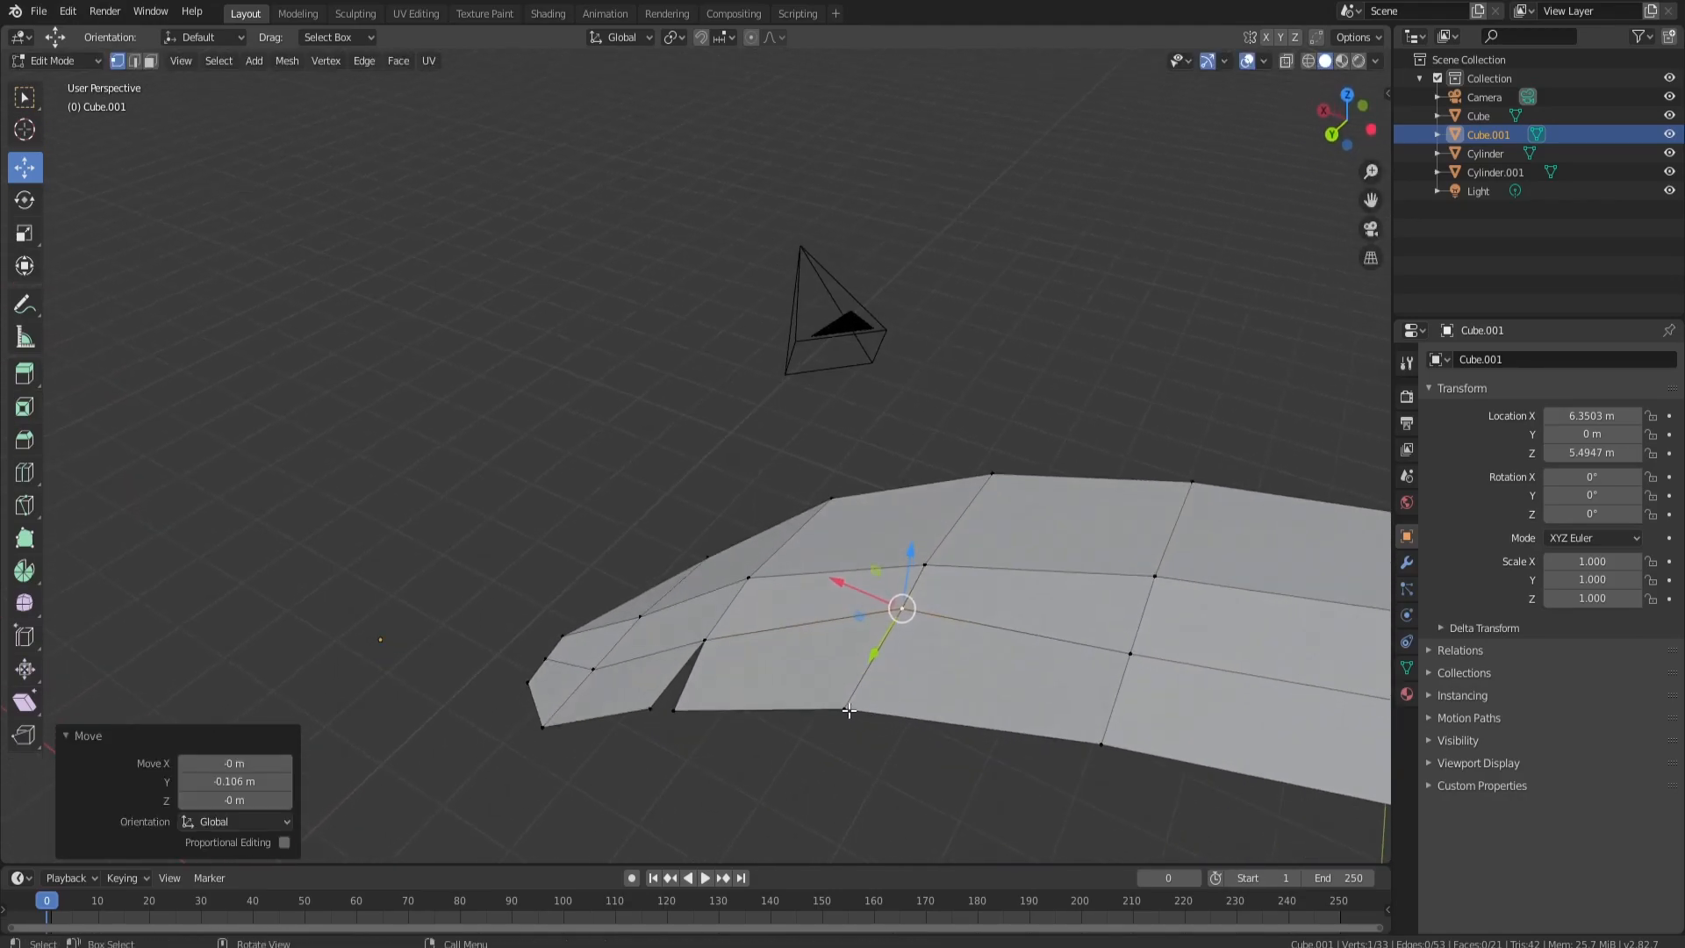
click(849, 708)
drag(1139, 623, 1155, 595)
middle_drag(1155, 595, 642, 565)
Step: Undo the last moves of the inner loop vertex and the border vertex
key(ctrl+z)
key(ctrl+z)
key(ctrl+z)
key(ctrl+z)
key(ctrl+z)
Step: Slide the inner loop vertex along its cross edge toward the leaf's centre line by a factor of 0.361
middle_drag(670, 658, 673, 663)
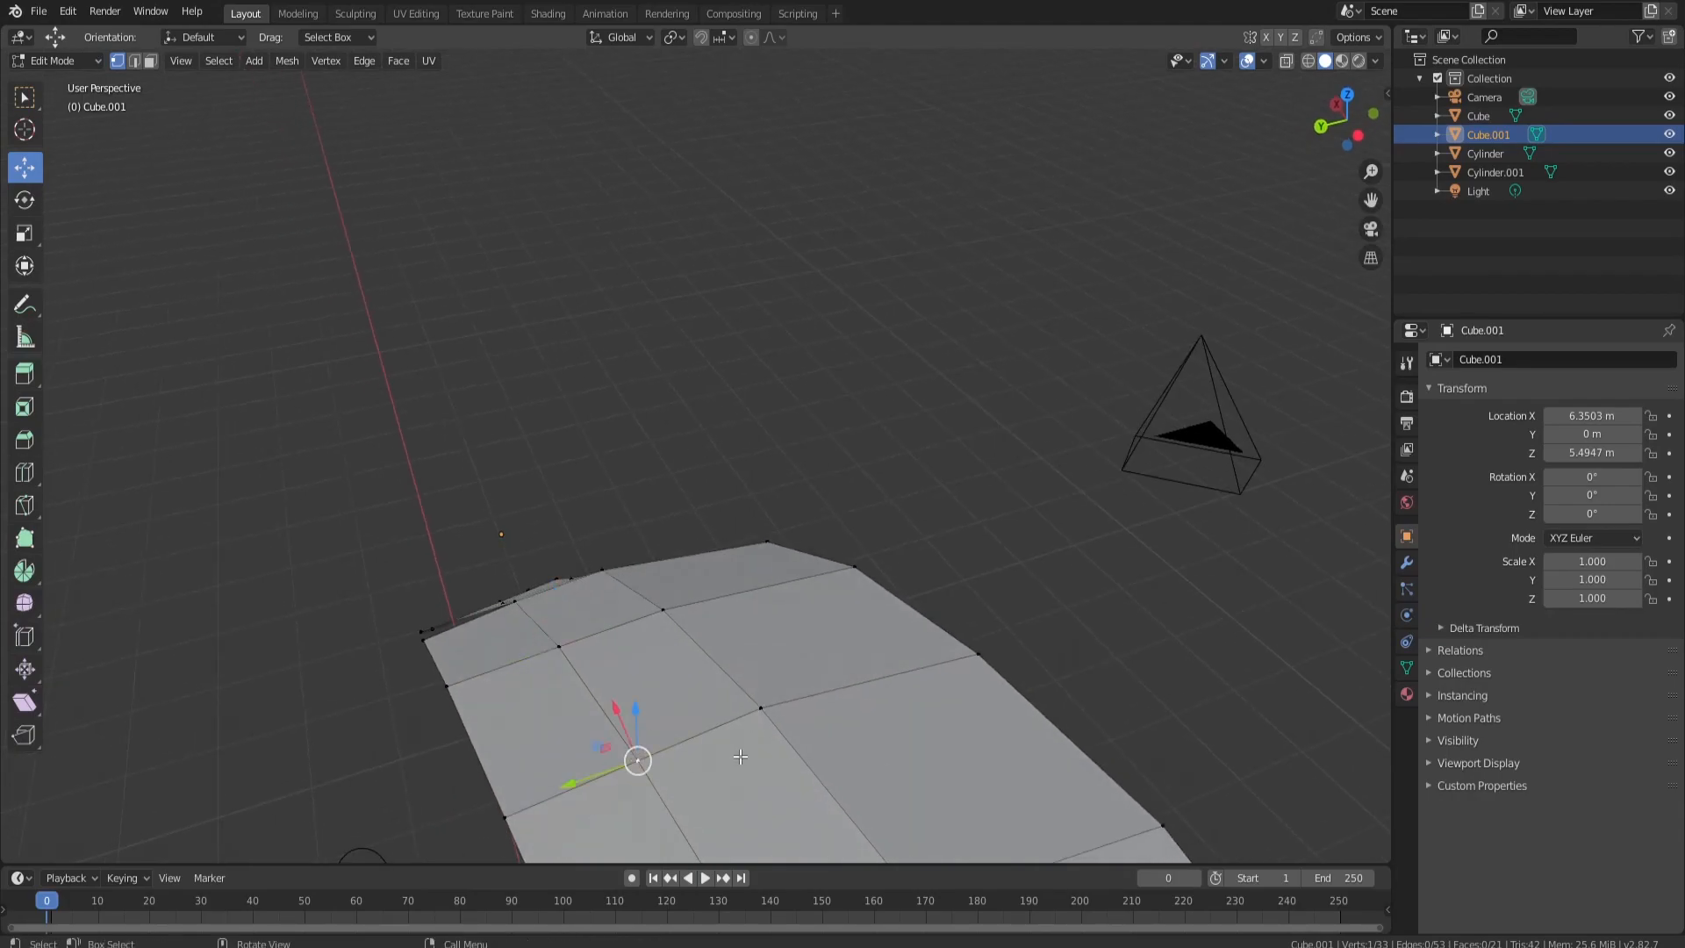
key(shift+v)
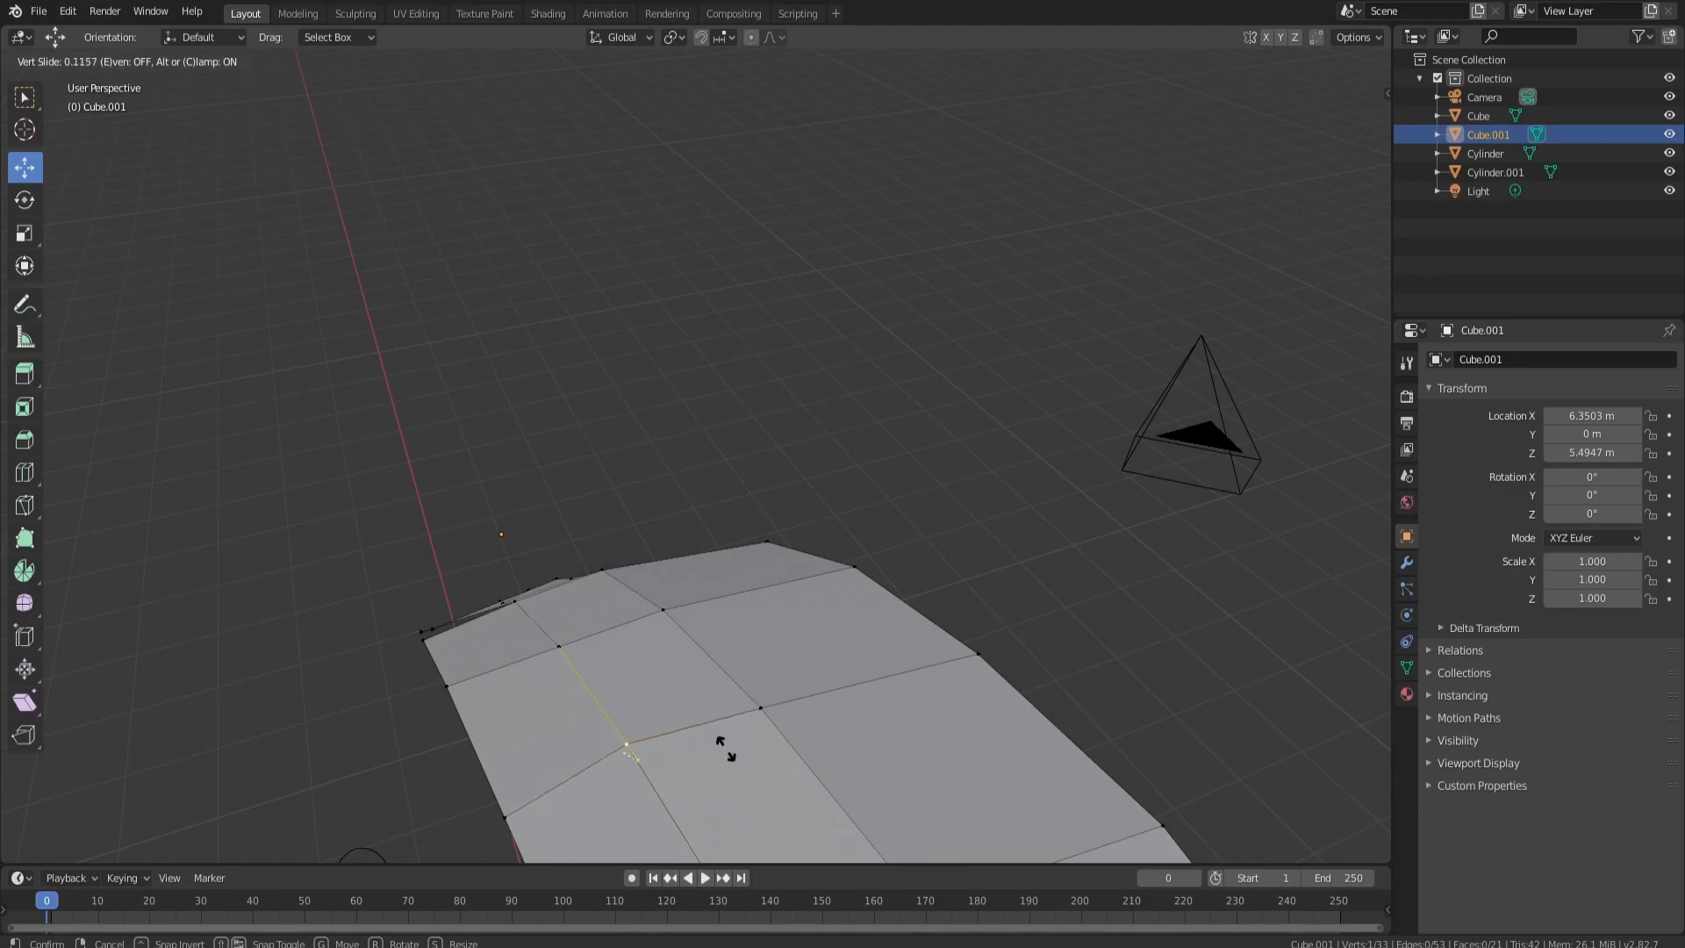
click(783, 737)
middle_drag(783, 737, 838, 740)
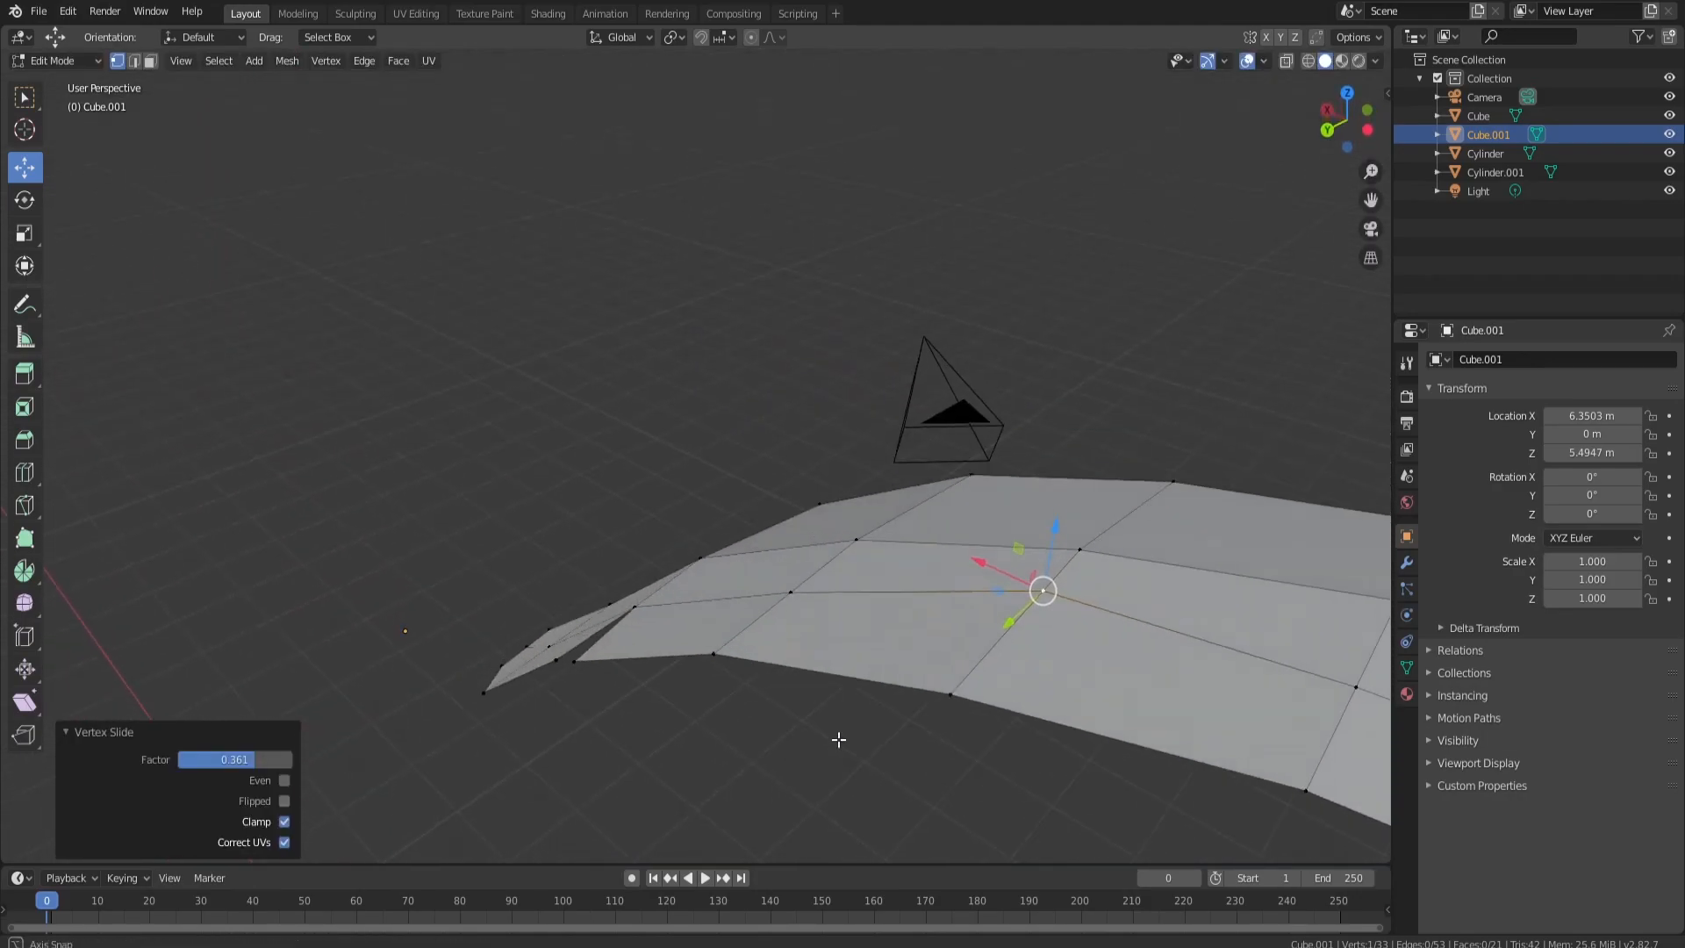
Step: Rip the border vertex of the same row and move it away to open another notch in the leaf's edge
click(949, 697)
key(v)
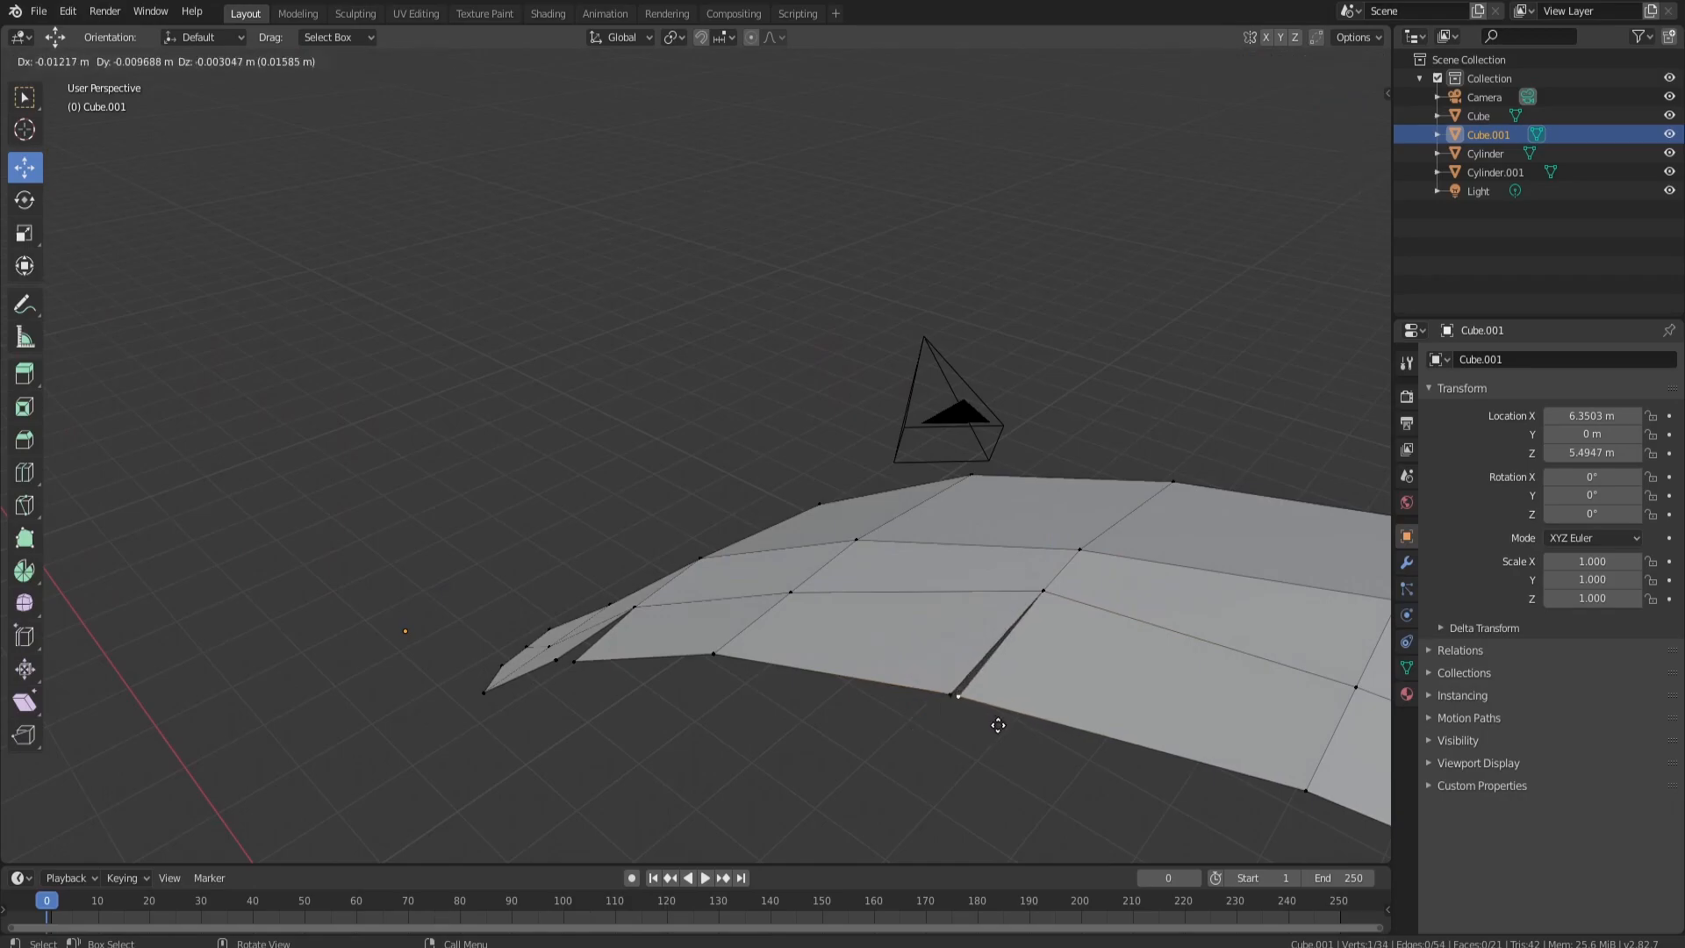
click(1018, 726)
middle_drag(1018, 727, 1061, 732)
drag(1055, 800, 1071, 810)
Step: Raise the selected part of the leaf slightly along Z and switch to edge selection mode
middle_drag(1139, 698, 1102, 677)
drag(915, 422, 916, 412)
middle_drag(917, 439, 901, 558)
key(2)
middle_drag(760, 622, 776, 463)
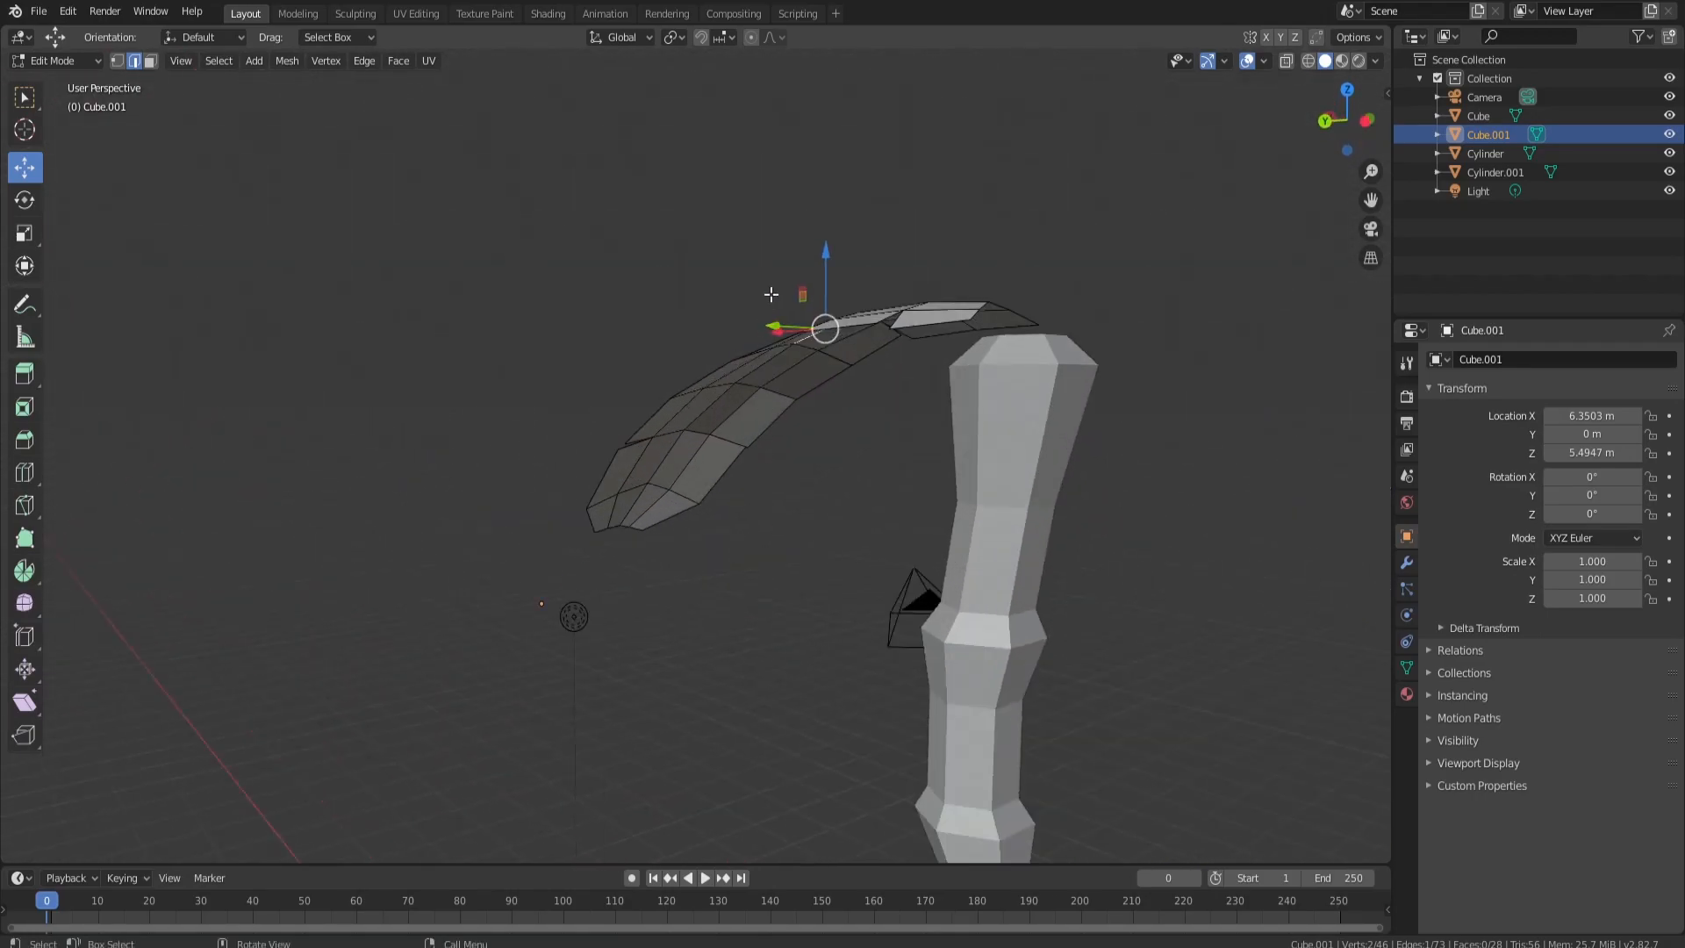
Step: Select the entire leaf mesh and turn on the Face Orientation overlay to check its normals
key(Tab)
key(Tab)
key(a)
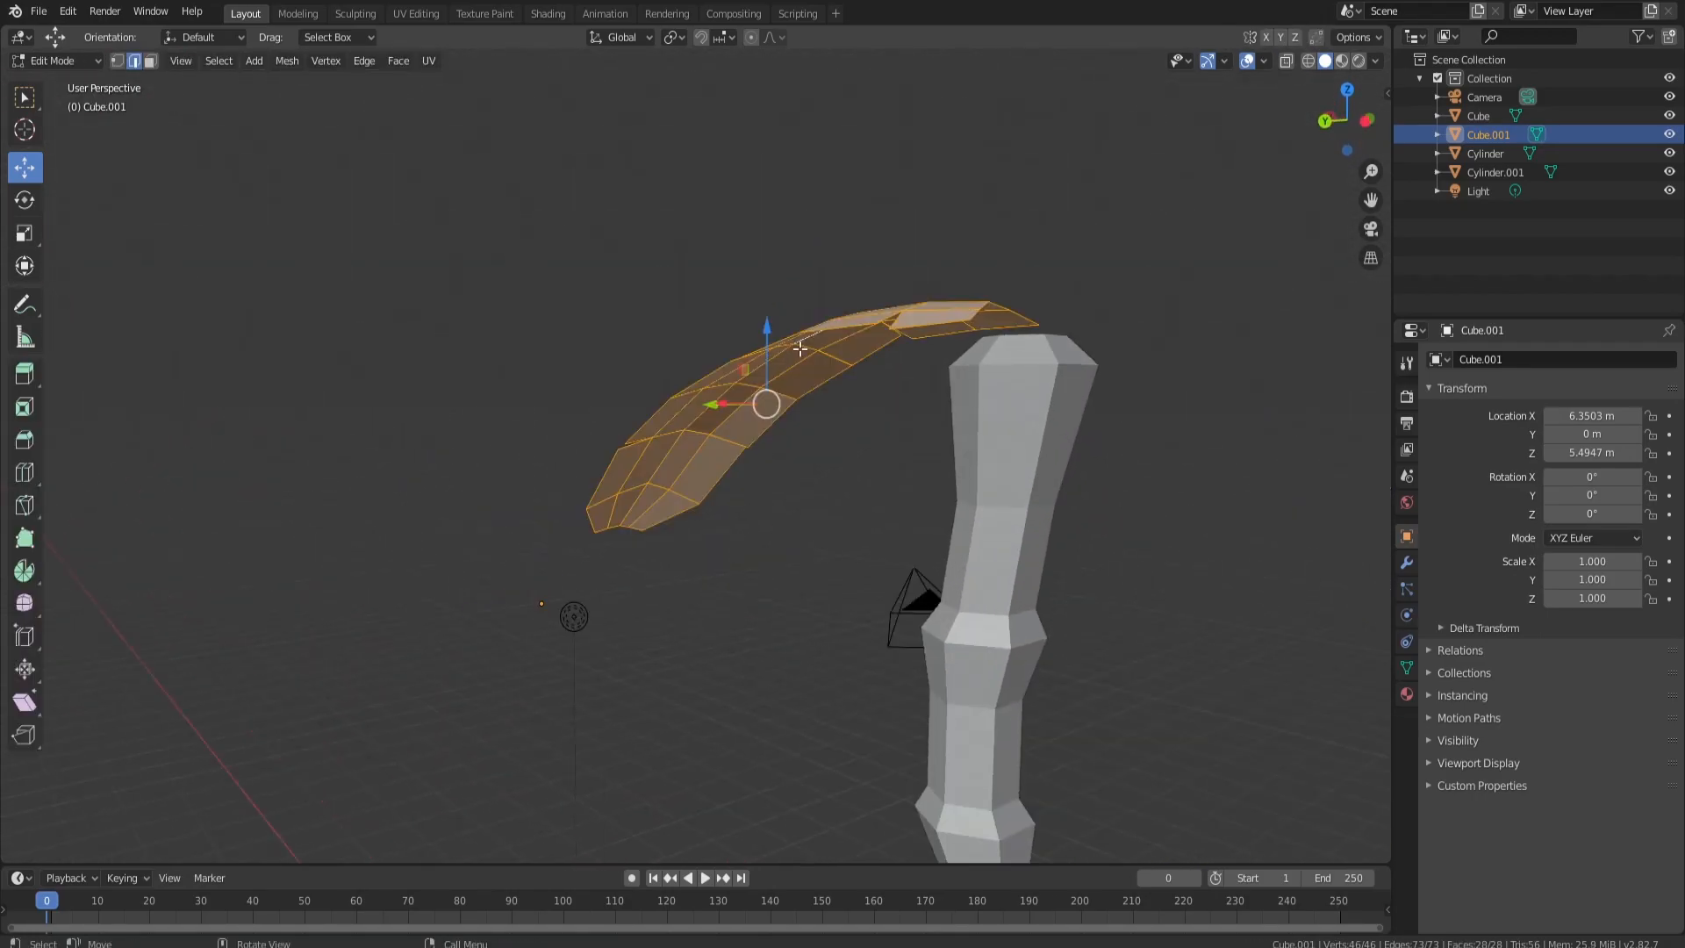
click(1264, 62)
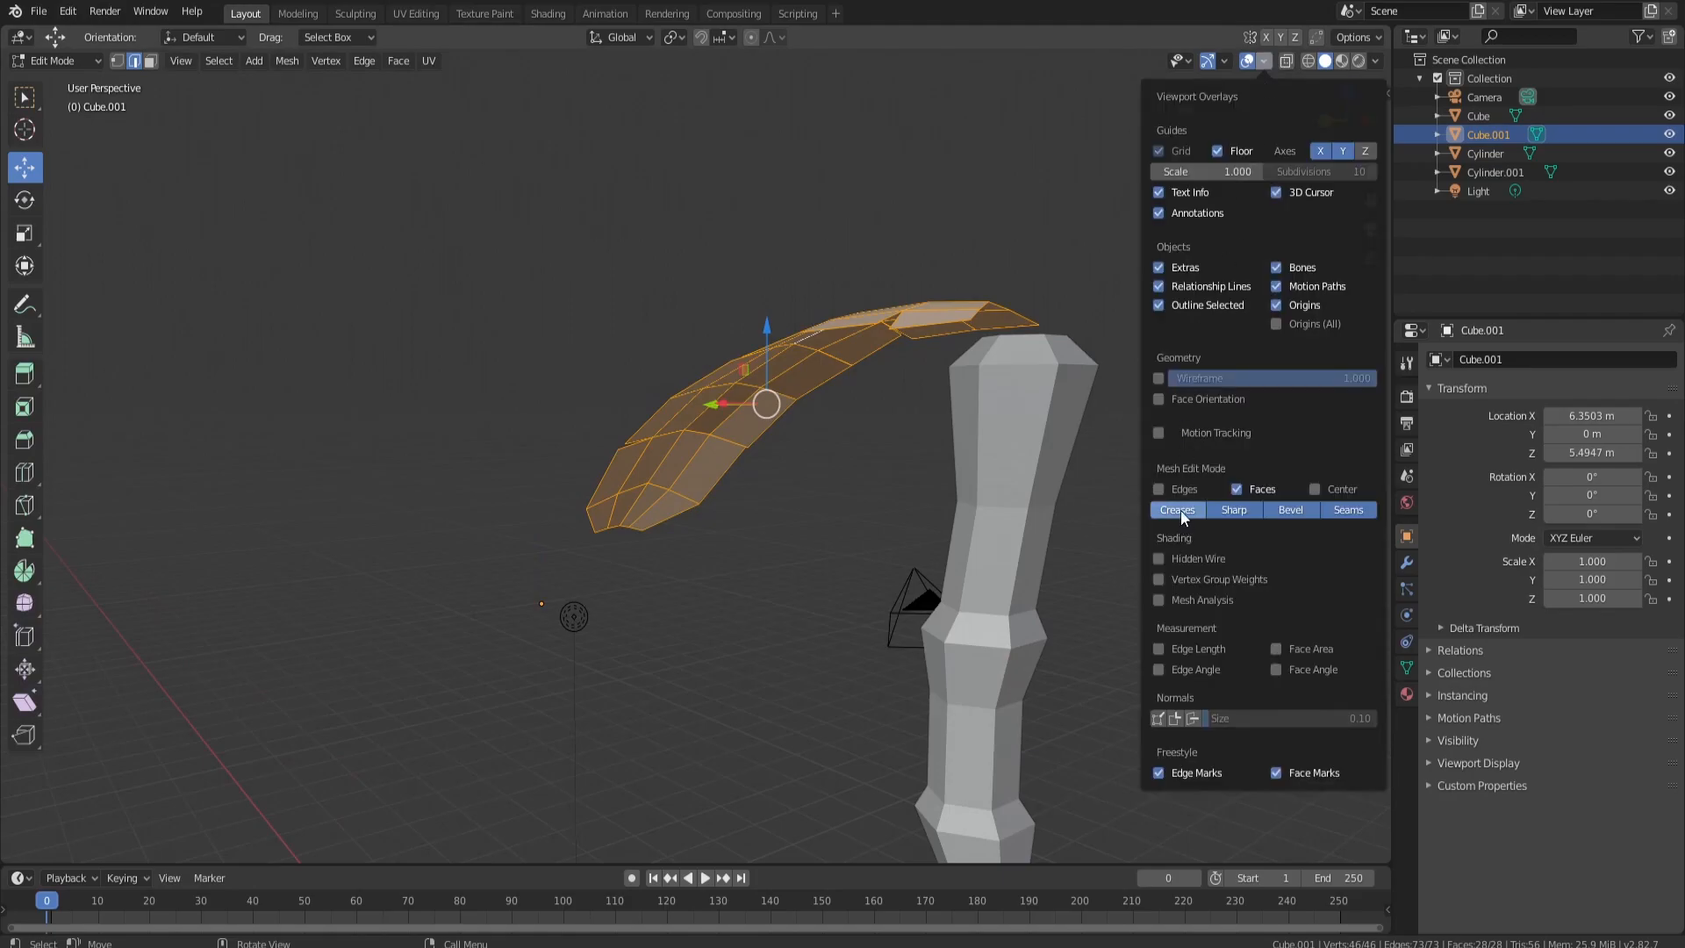
click(1159, 399)
middle_drag(1045, 421, 807, 293)
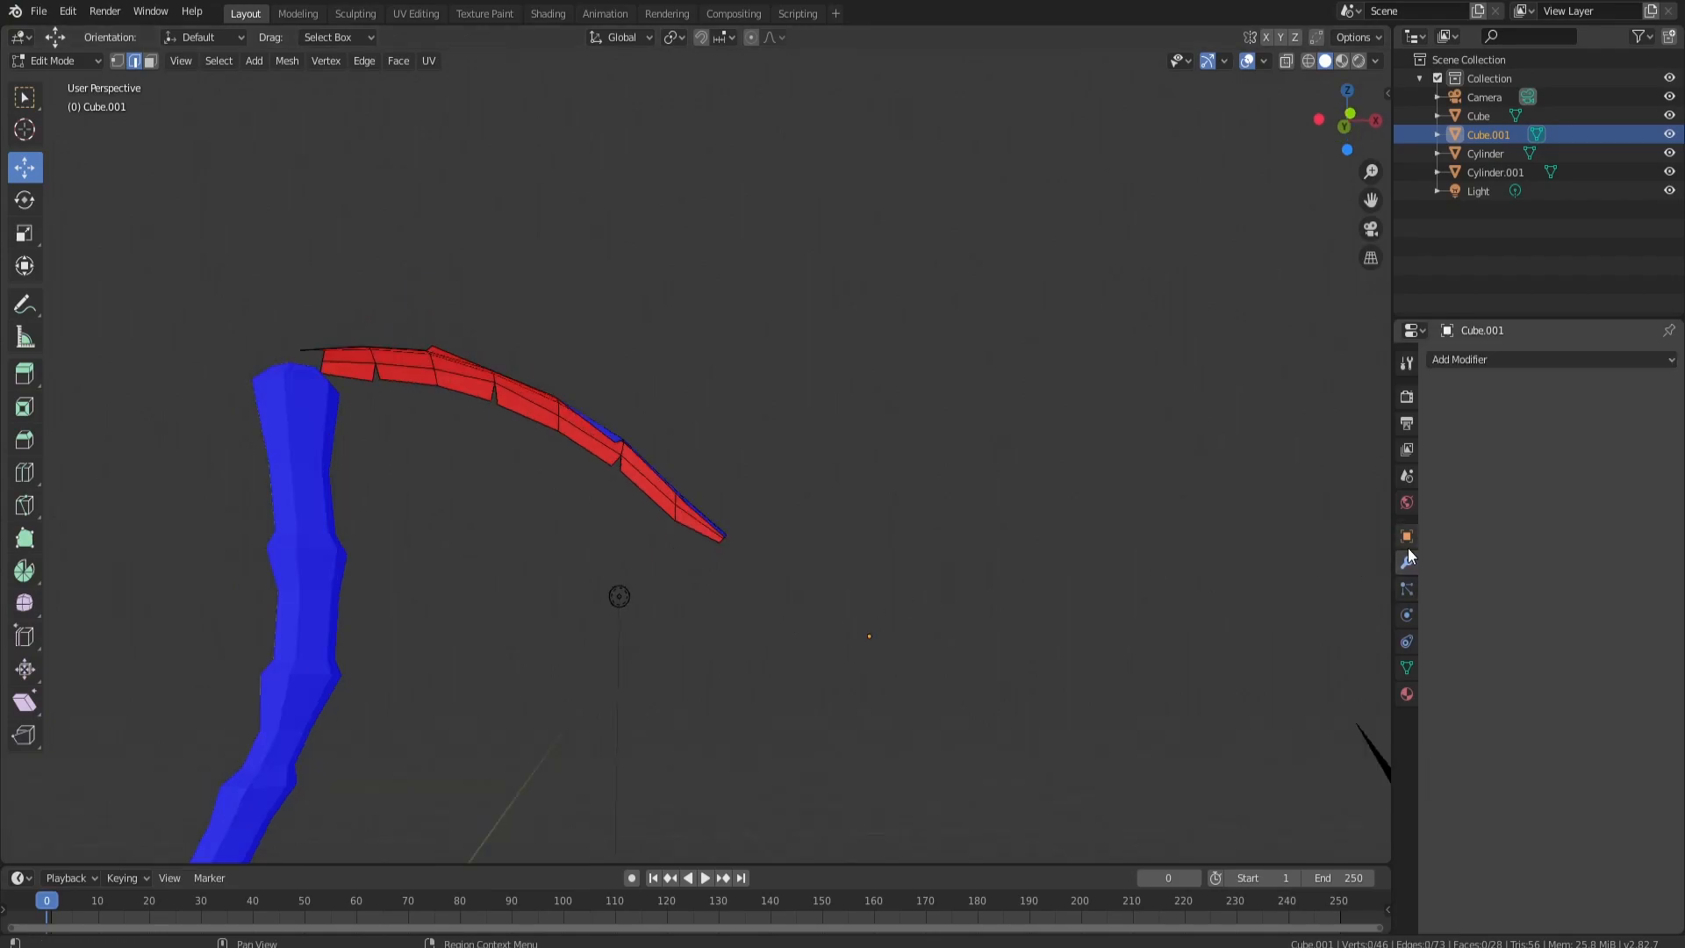
Step: Add a Solidify modifier to the leaf and inspect its thickness near the tip
click(1467, 360)
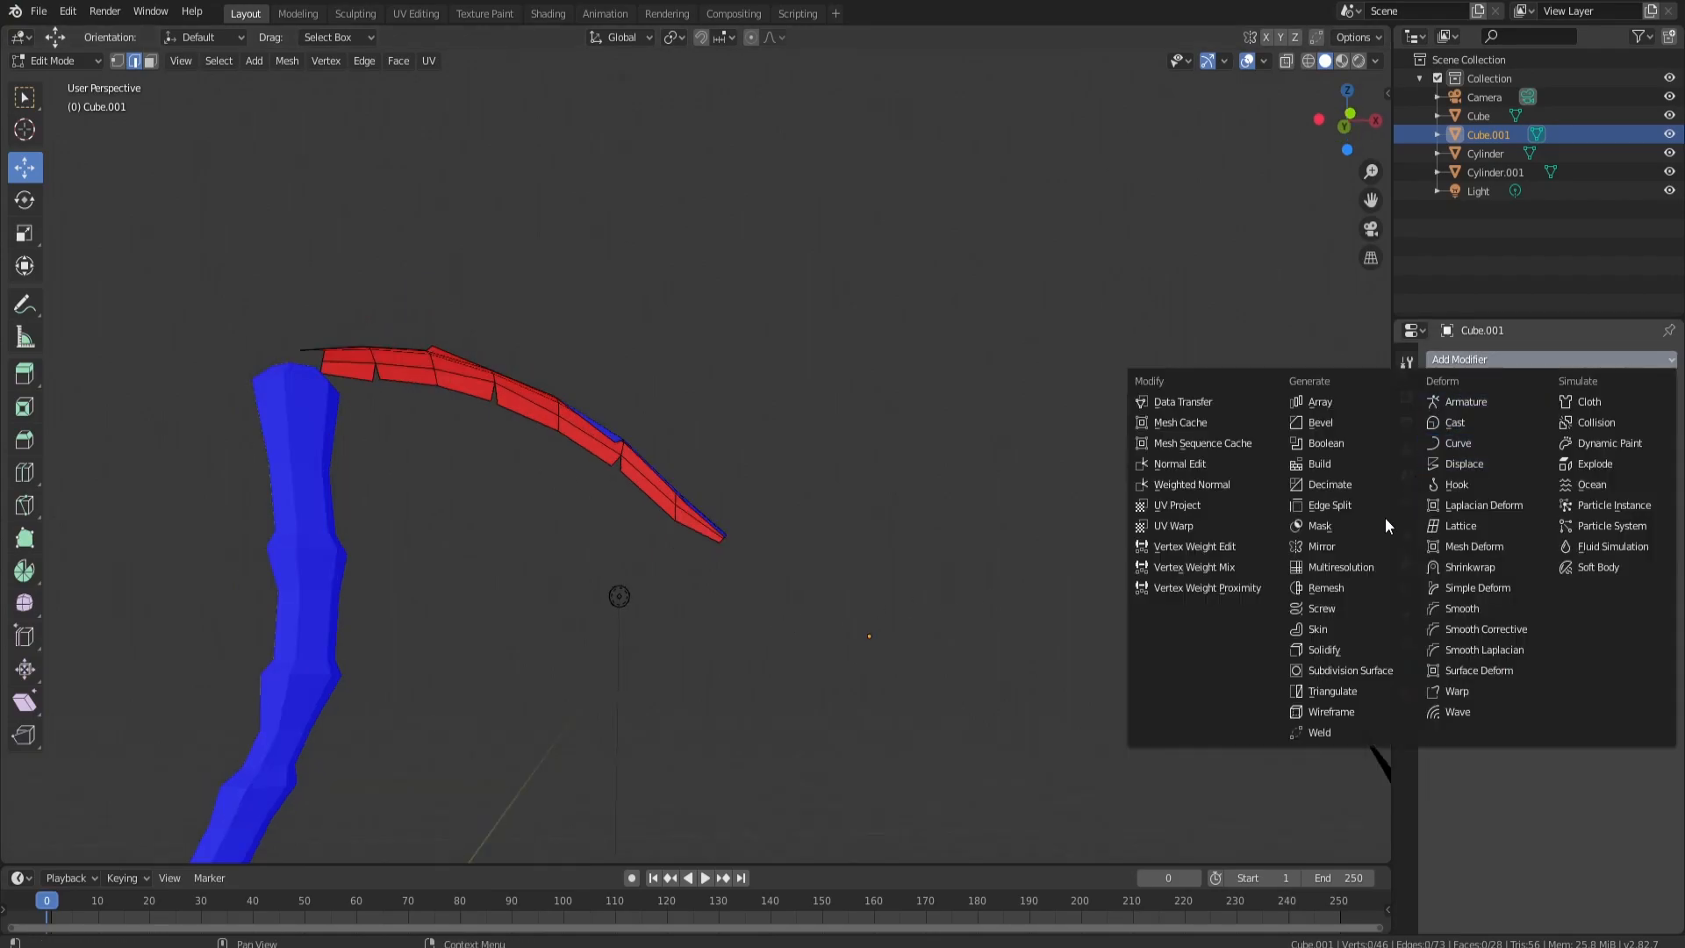
click(1349, 657)
mouse_move(773, 438)
middle_down()
mouse_move(793, 350)
mouse_move(738, 496)
mouse_move(605, 500)
mouse_move(762, 438)
mouse_move(790, 456)
middle_up()
scroll(549, 419, up, 6)
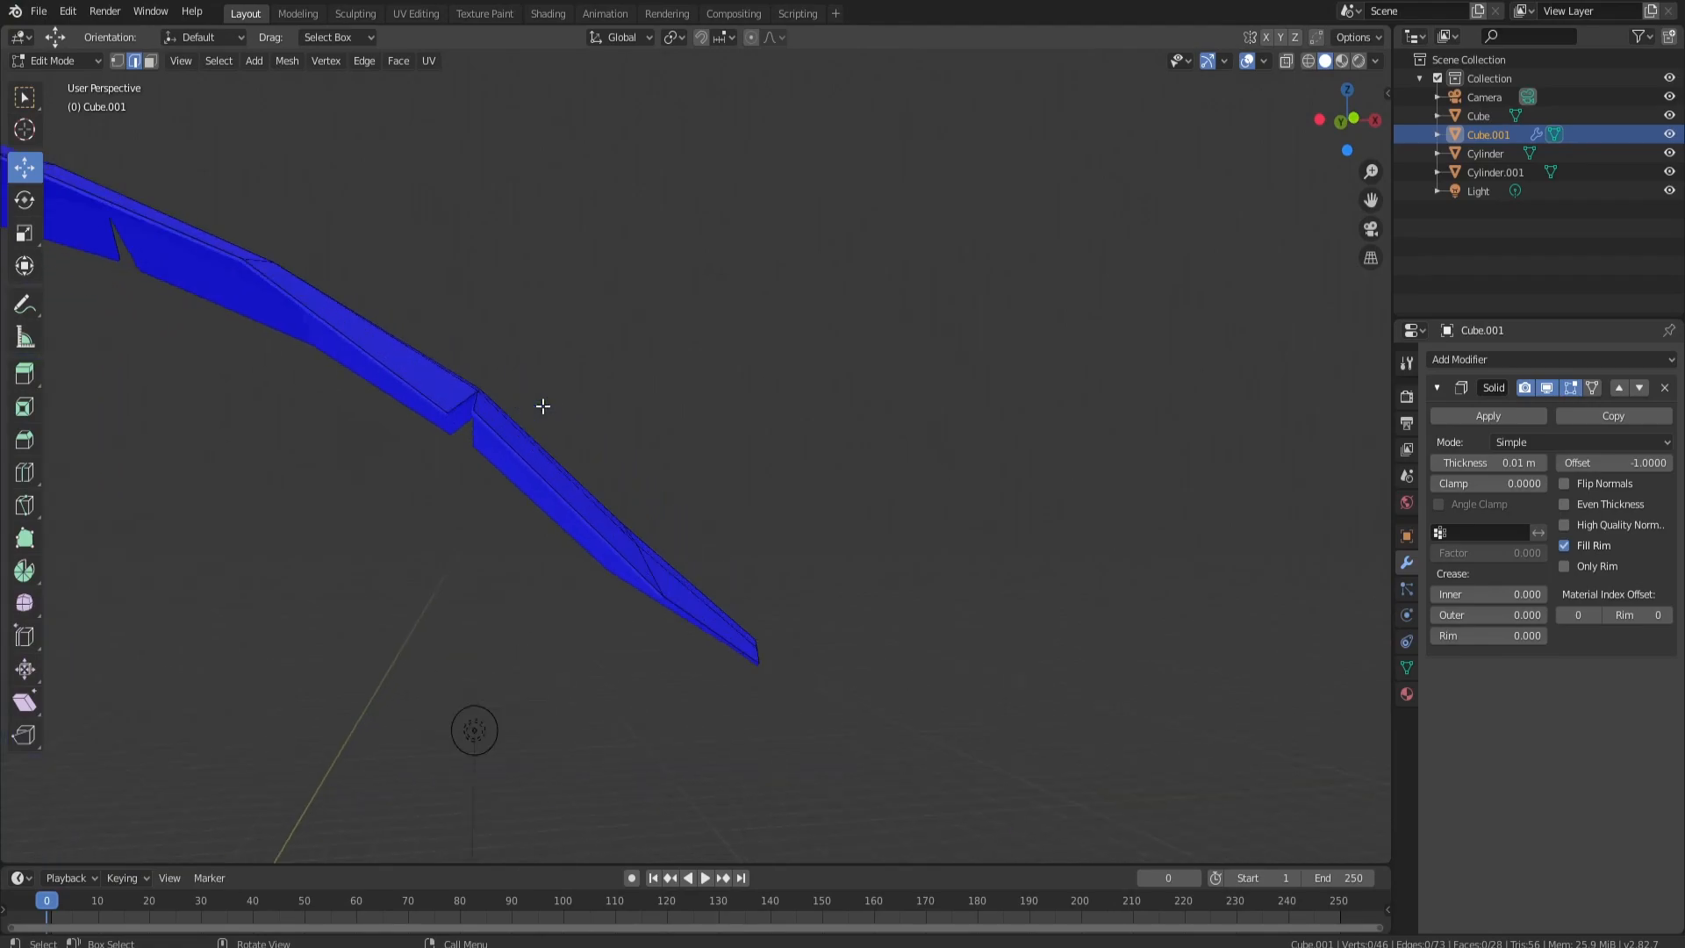
Step: Set the leaf's Solidify thickness to 0.12 m and turn off the Face Orientation overlay
scroll(545, 402, down, 4)
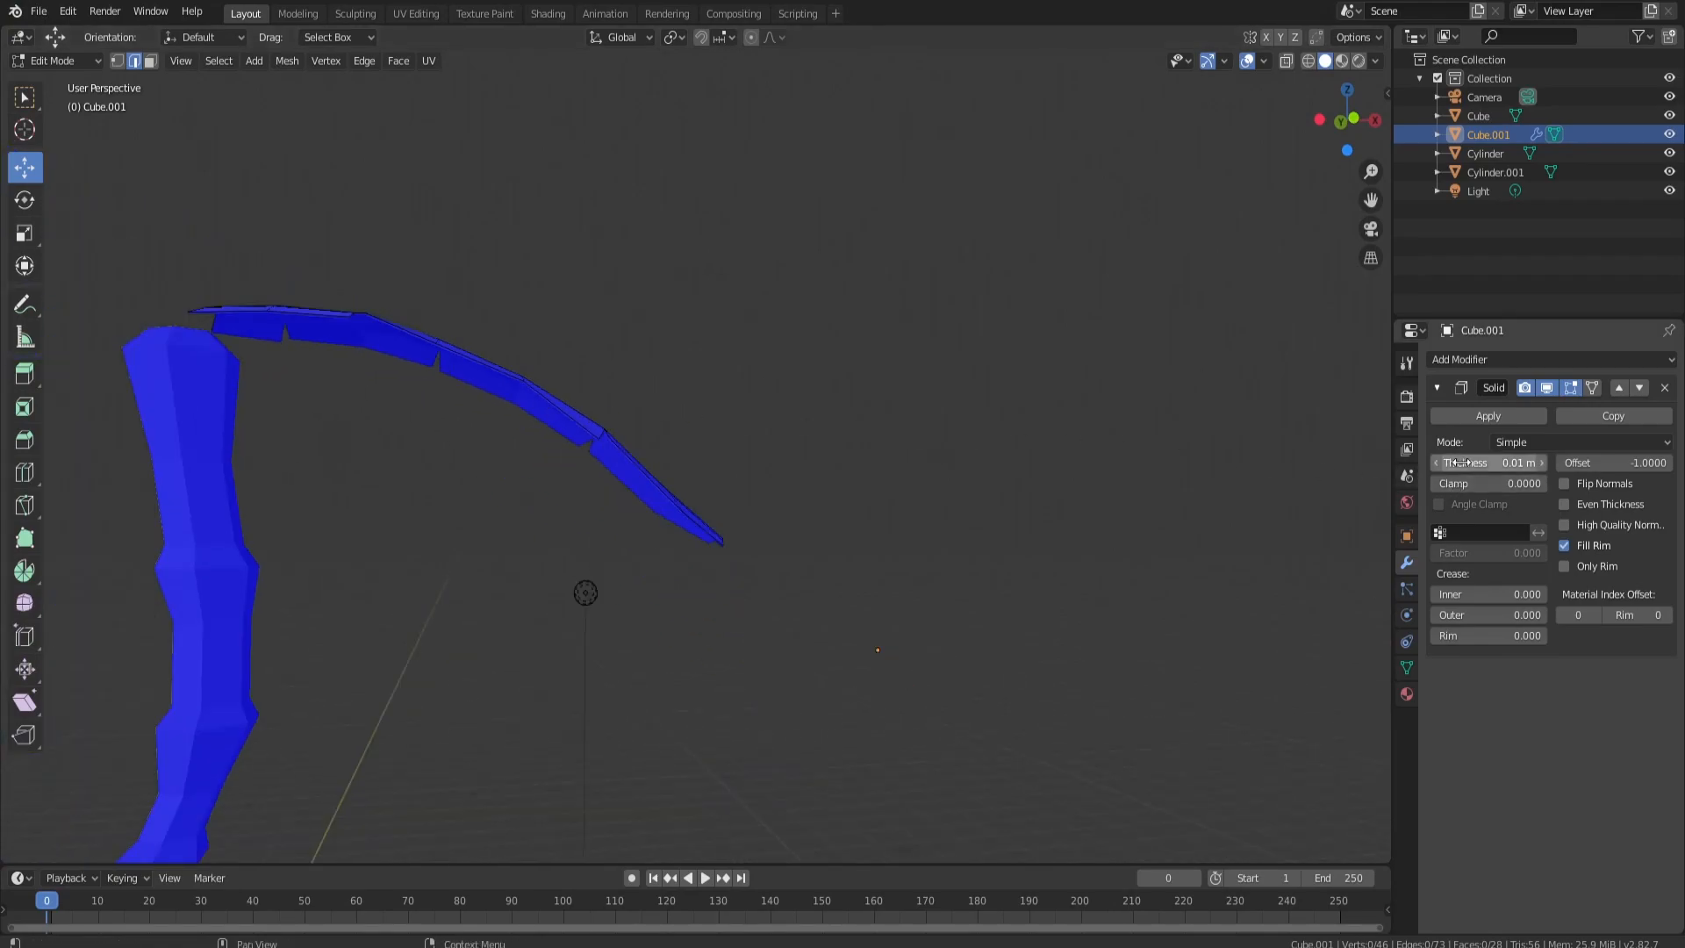
drag(1492, 462, 1454, 463)
mouse_move(948, 410)
middle_down()
mouse_move(925, 263)
mouse_move(795, 352)
mouse_move(587, 380)
mouse_move(583, 444)
mouse_move(767, 473)
mouse_move(774, 602)
mouse_move(896, 591)
mouse_move(887, 628)
mouse_move(929, 395)
mouse_move(1008, 379)
mouse_move(958, 423)
middle_up()
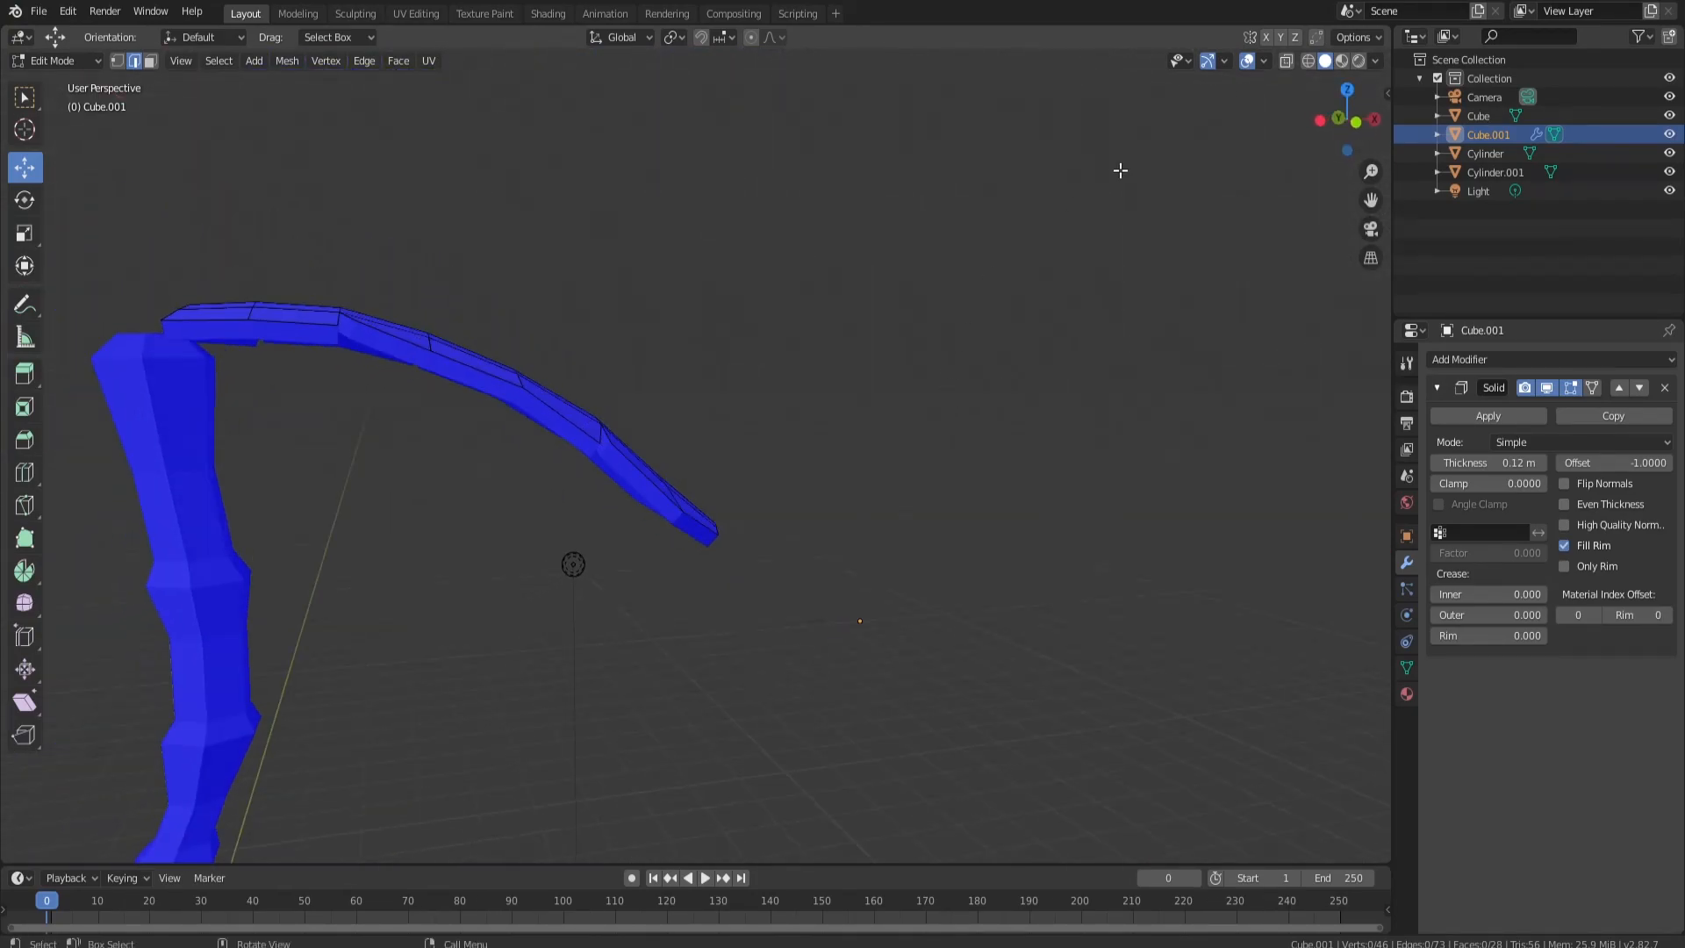
click(1263, 60)
click(1159, 399)
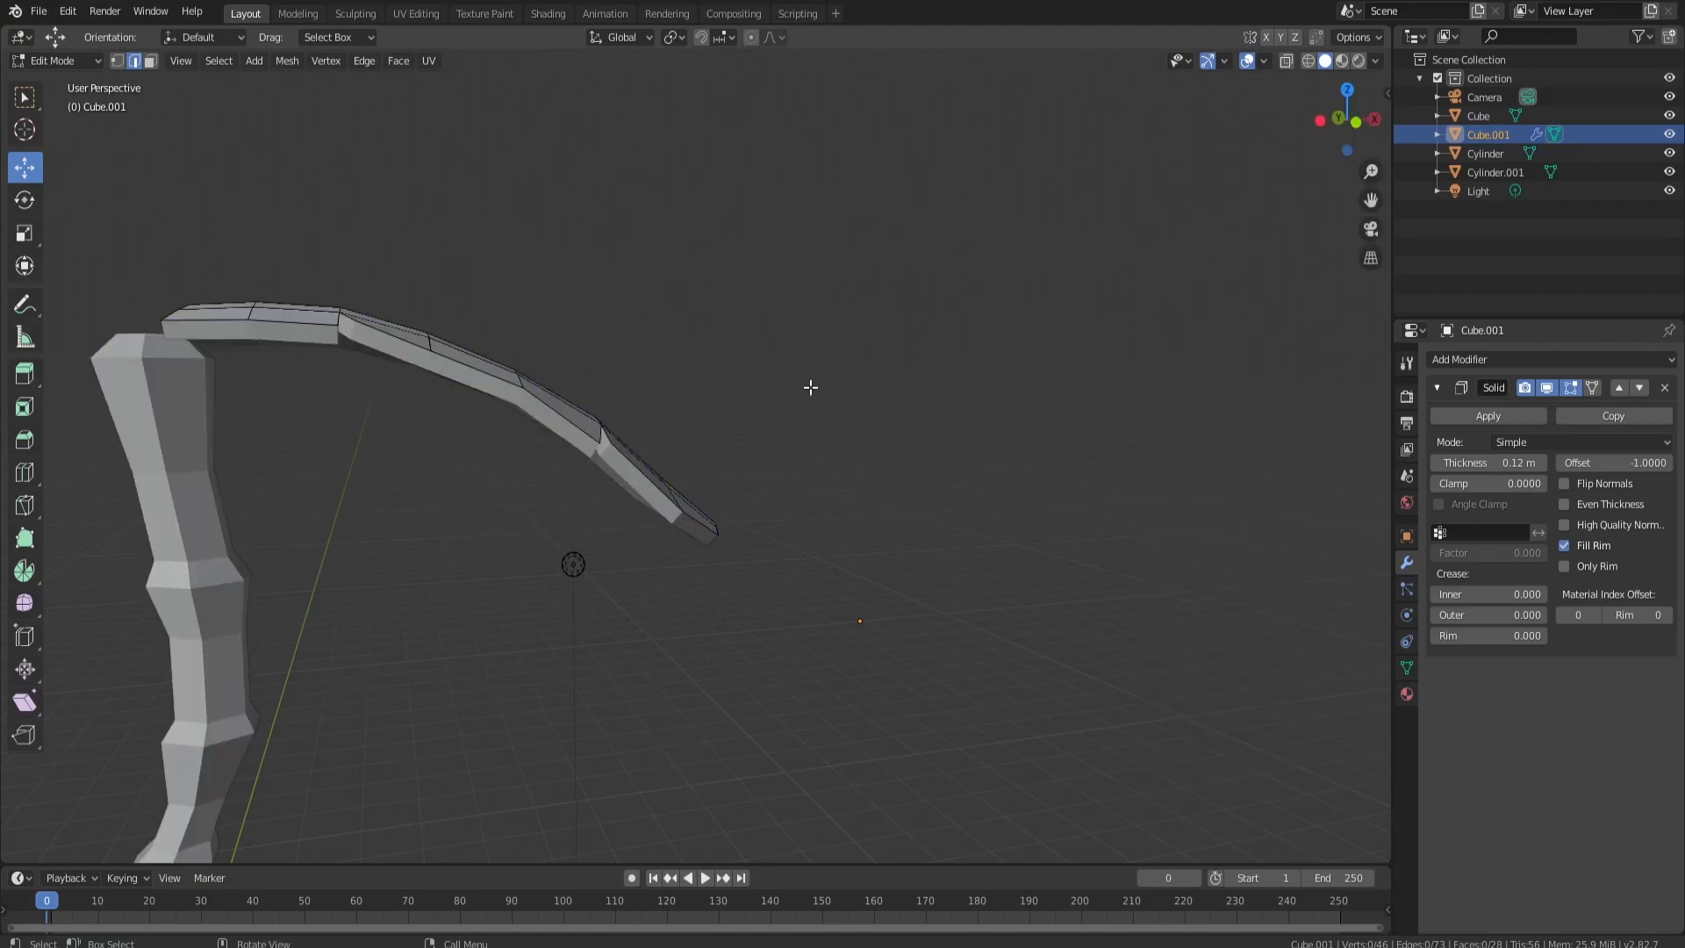
middle_drag(809, 383, 619, 363)
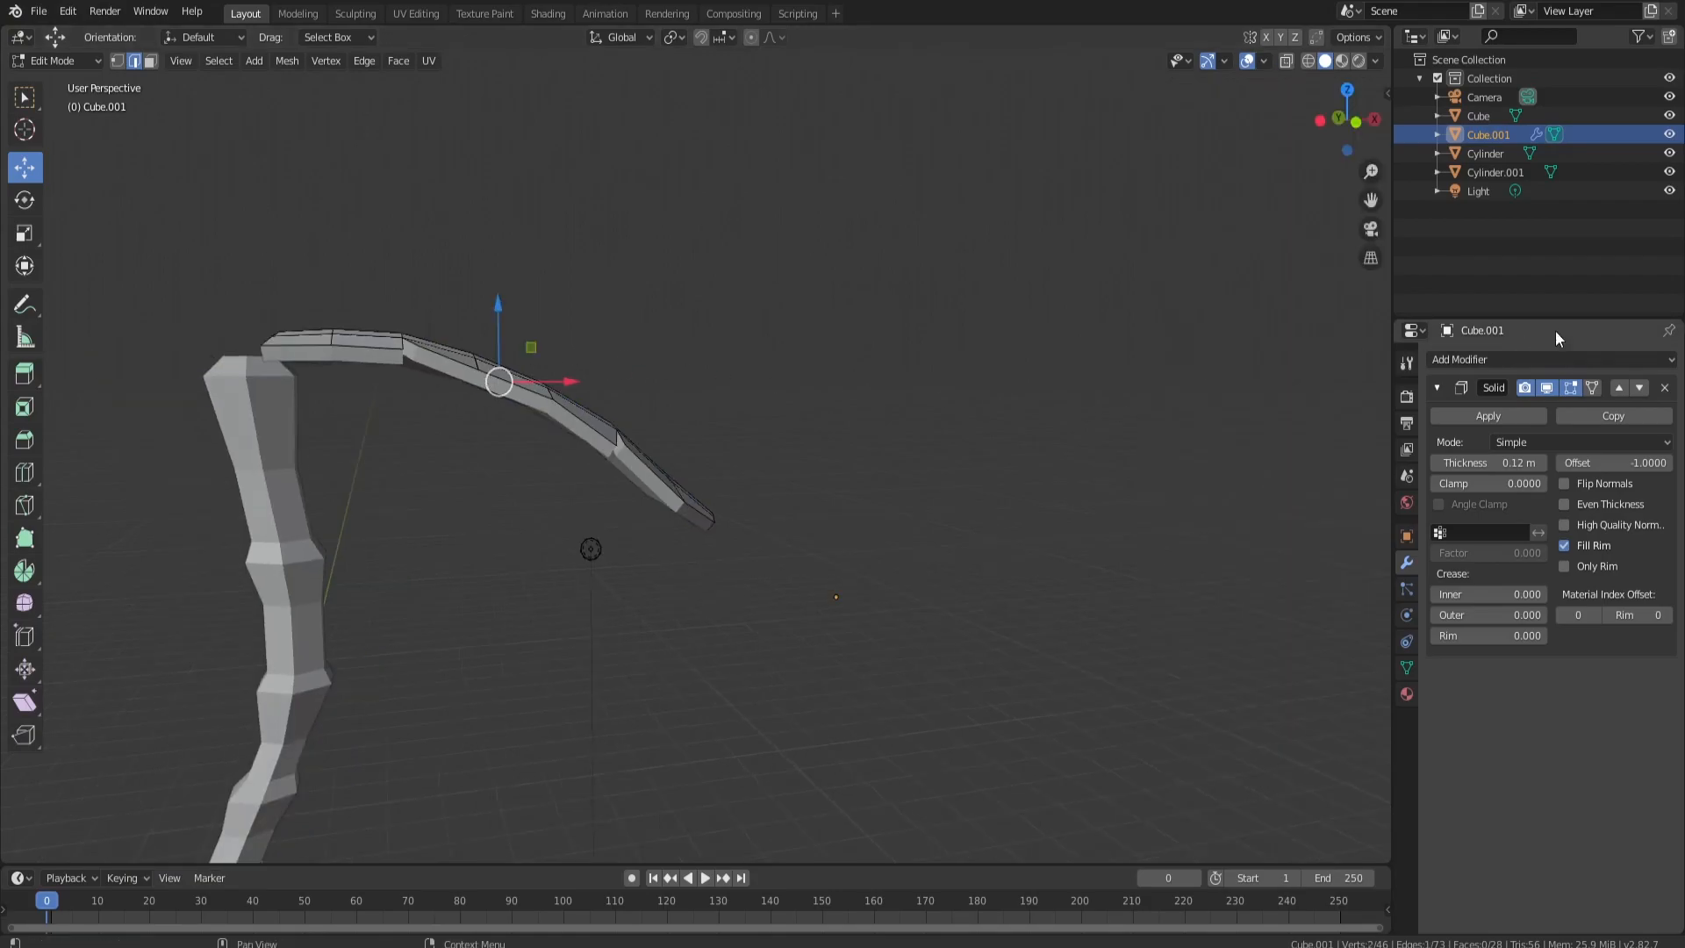
Step: Apply the leaf's Solidify modifier in Object Mode
click(1506, 416)
key(Tab)
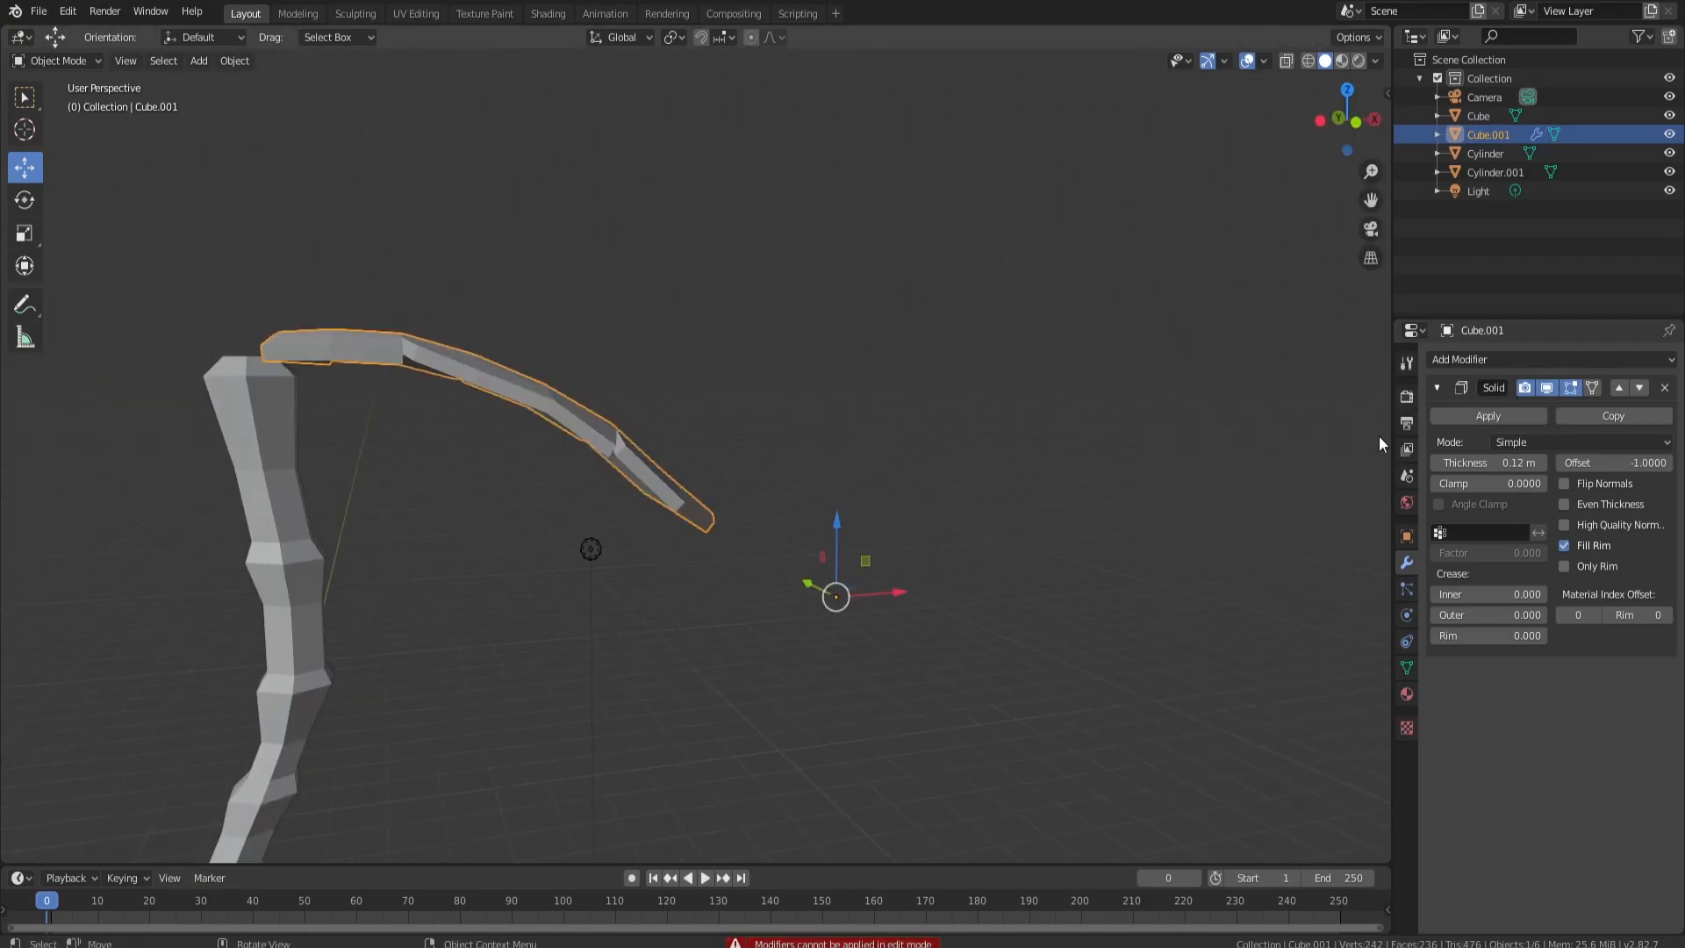
click(1463, 416)
Step: Seat the leaf on the trunk top by moving it about -0.145 m along X and -0.035 m along Z
middle_drag(623, 458, 896, 545)
drag(898, 552, 880, 553)
middle_drag(478, 408, 749, 395)
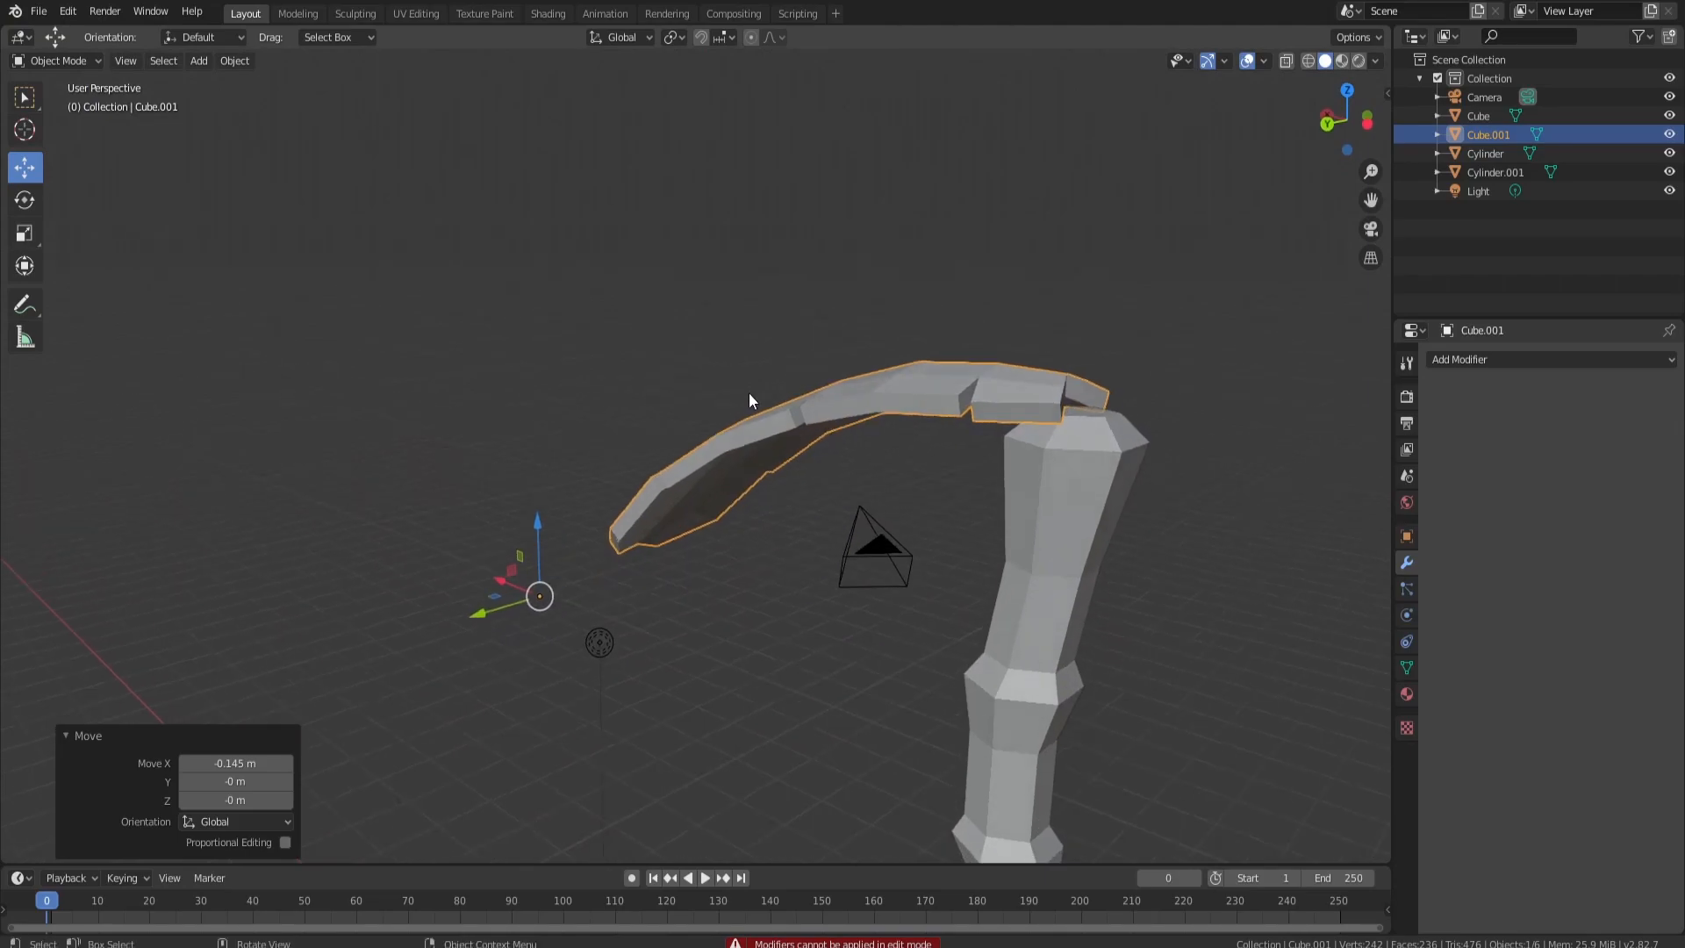
drag(536, 523, 537, 532)
middle_drag(1093, 384, 696, 339)
scroll(699, 397, down, 4)
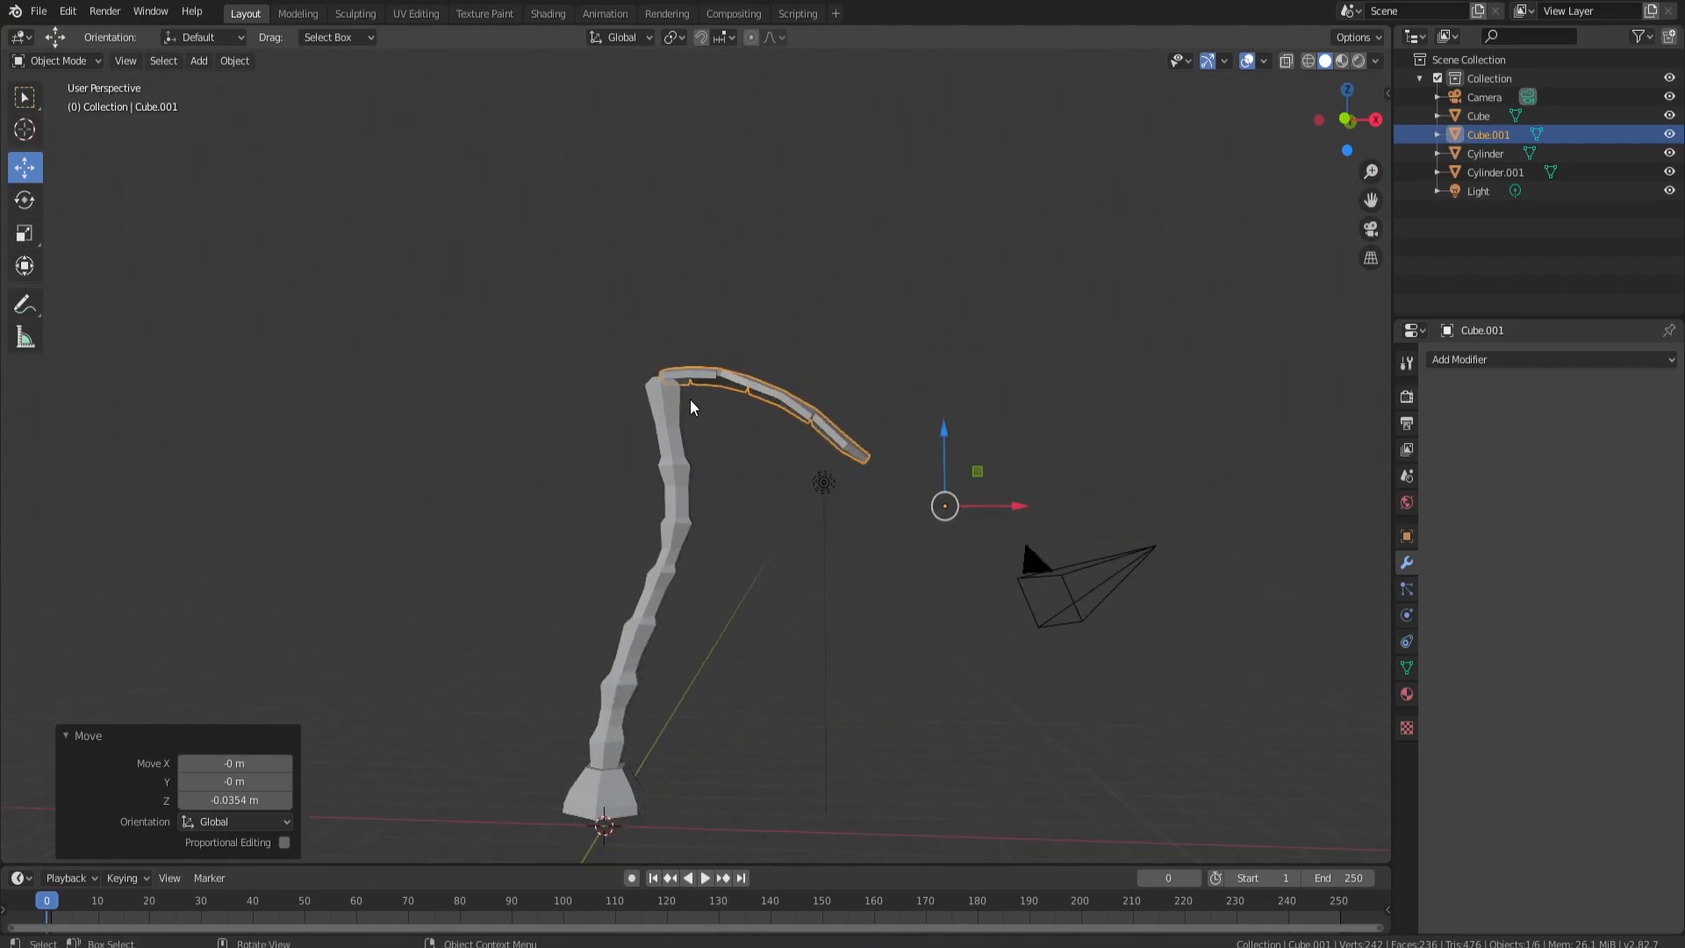
middle_drag(781, 341, 786, 396)
Step: Duplicate the whole leaf mesh in Edit Mode and move the copy about -4.43 m along X, across the trunk
key(Tab)
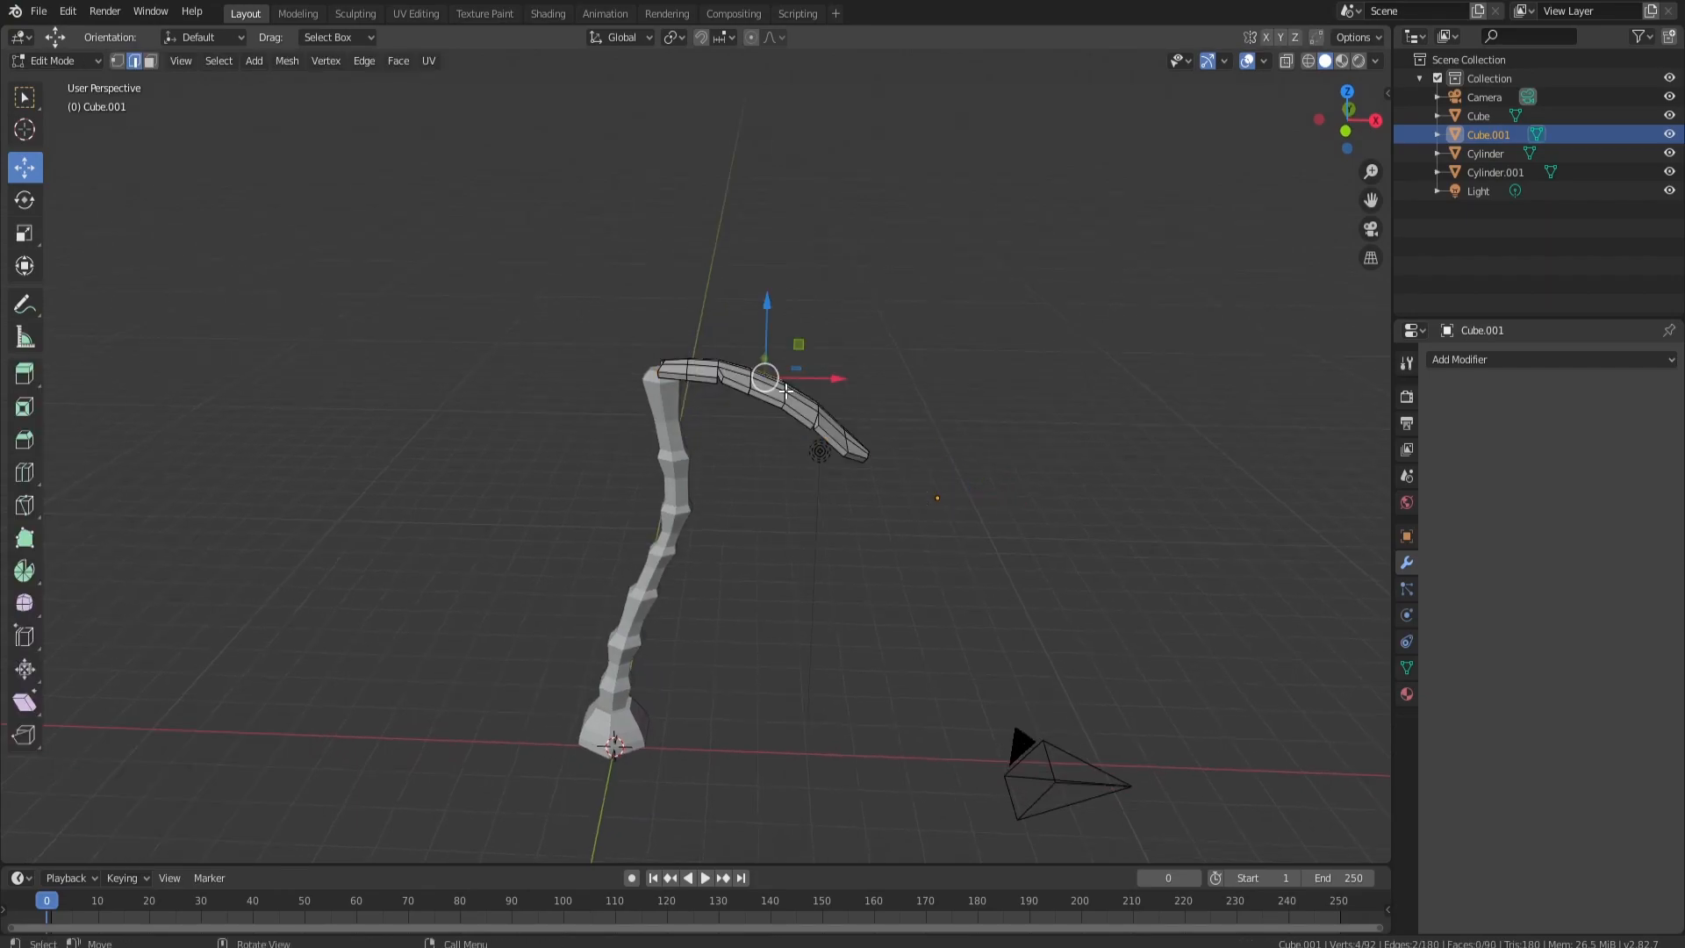
key(l)
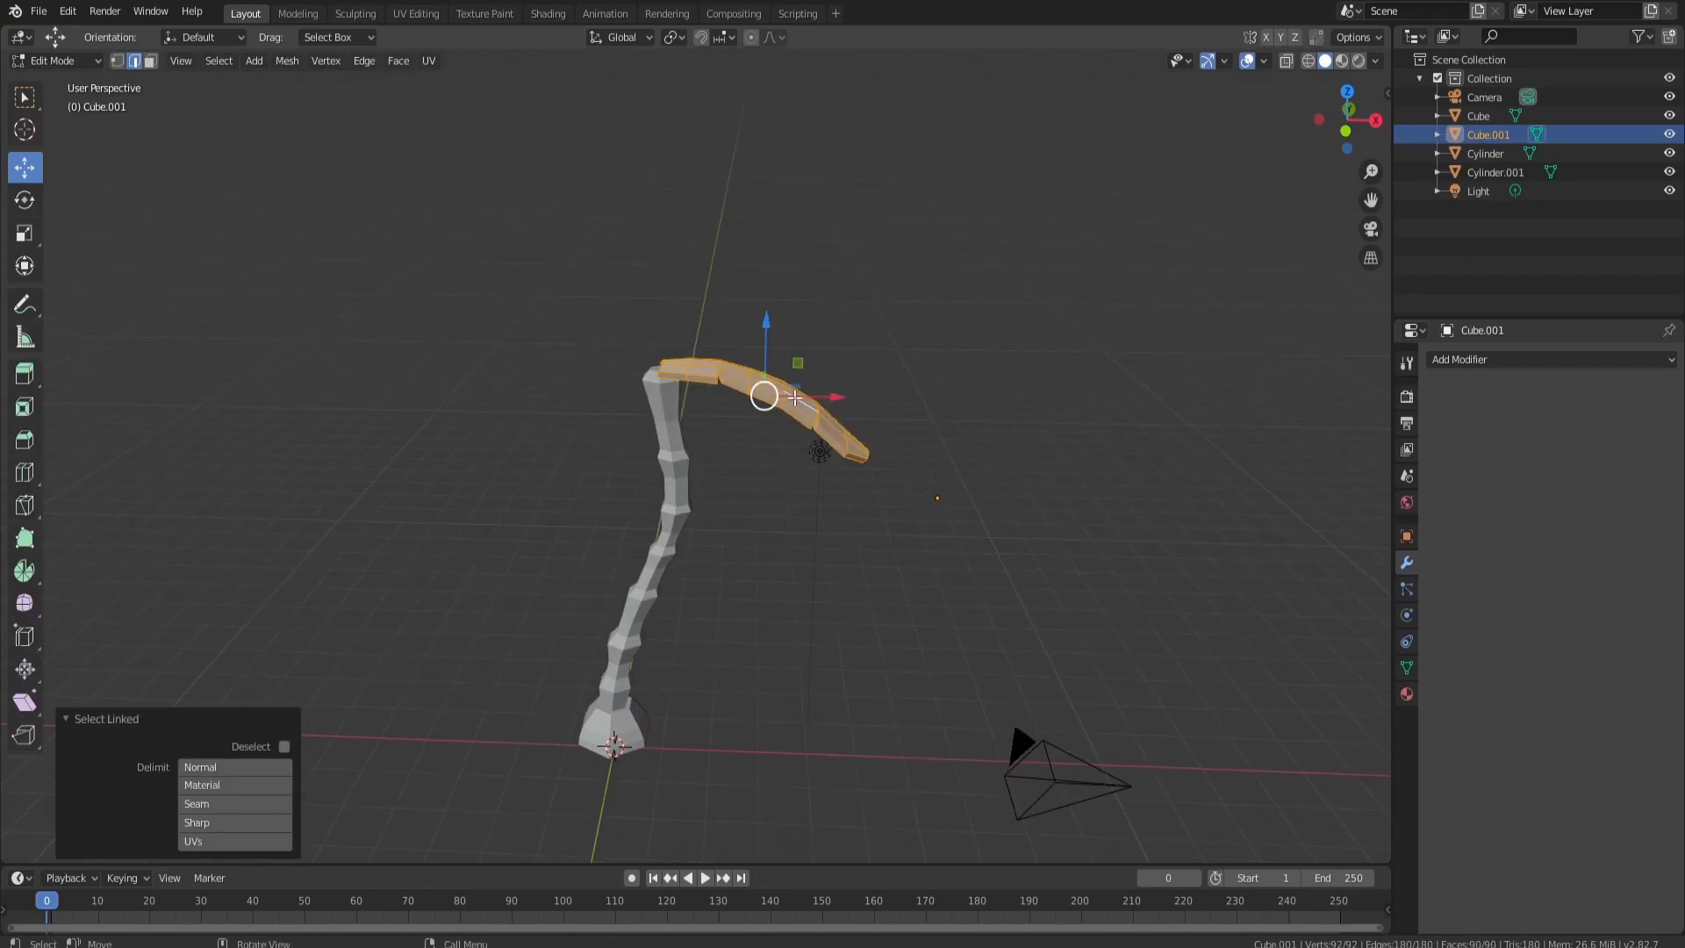
key(shift+d)
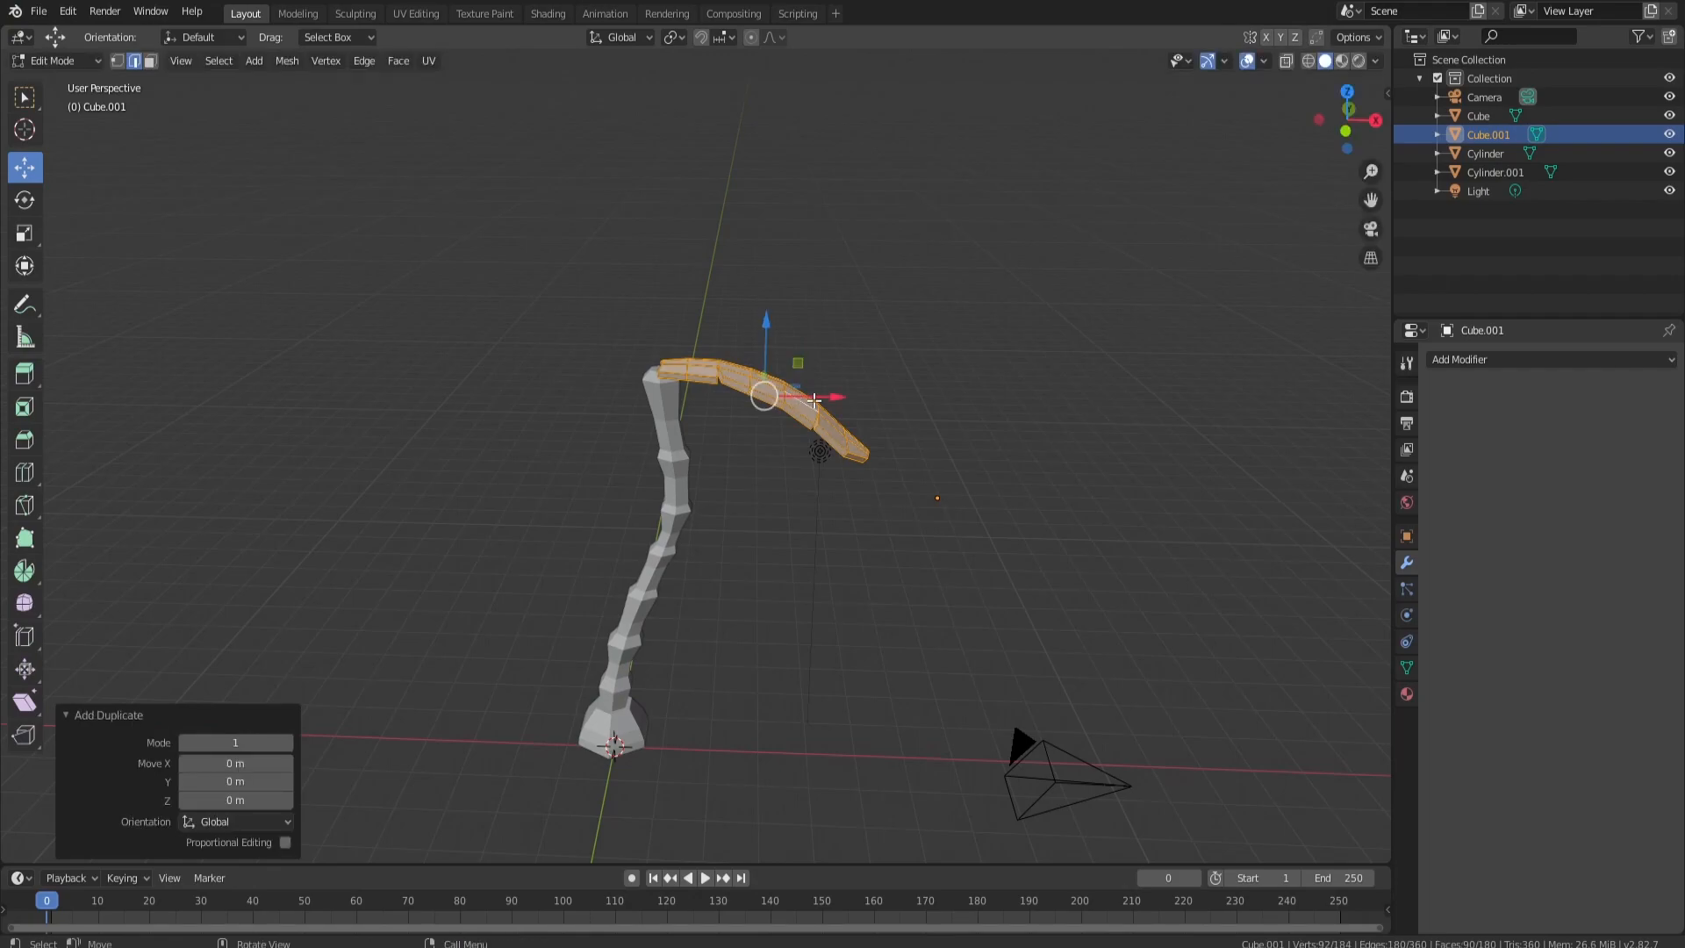
click(548, 399)
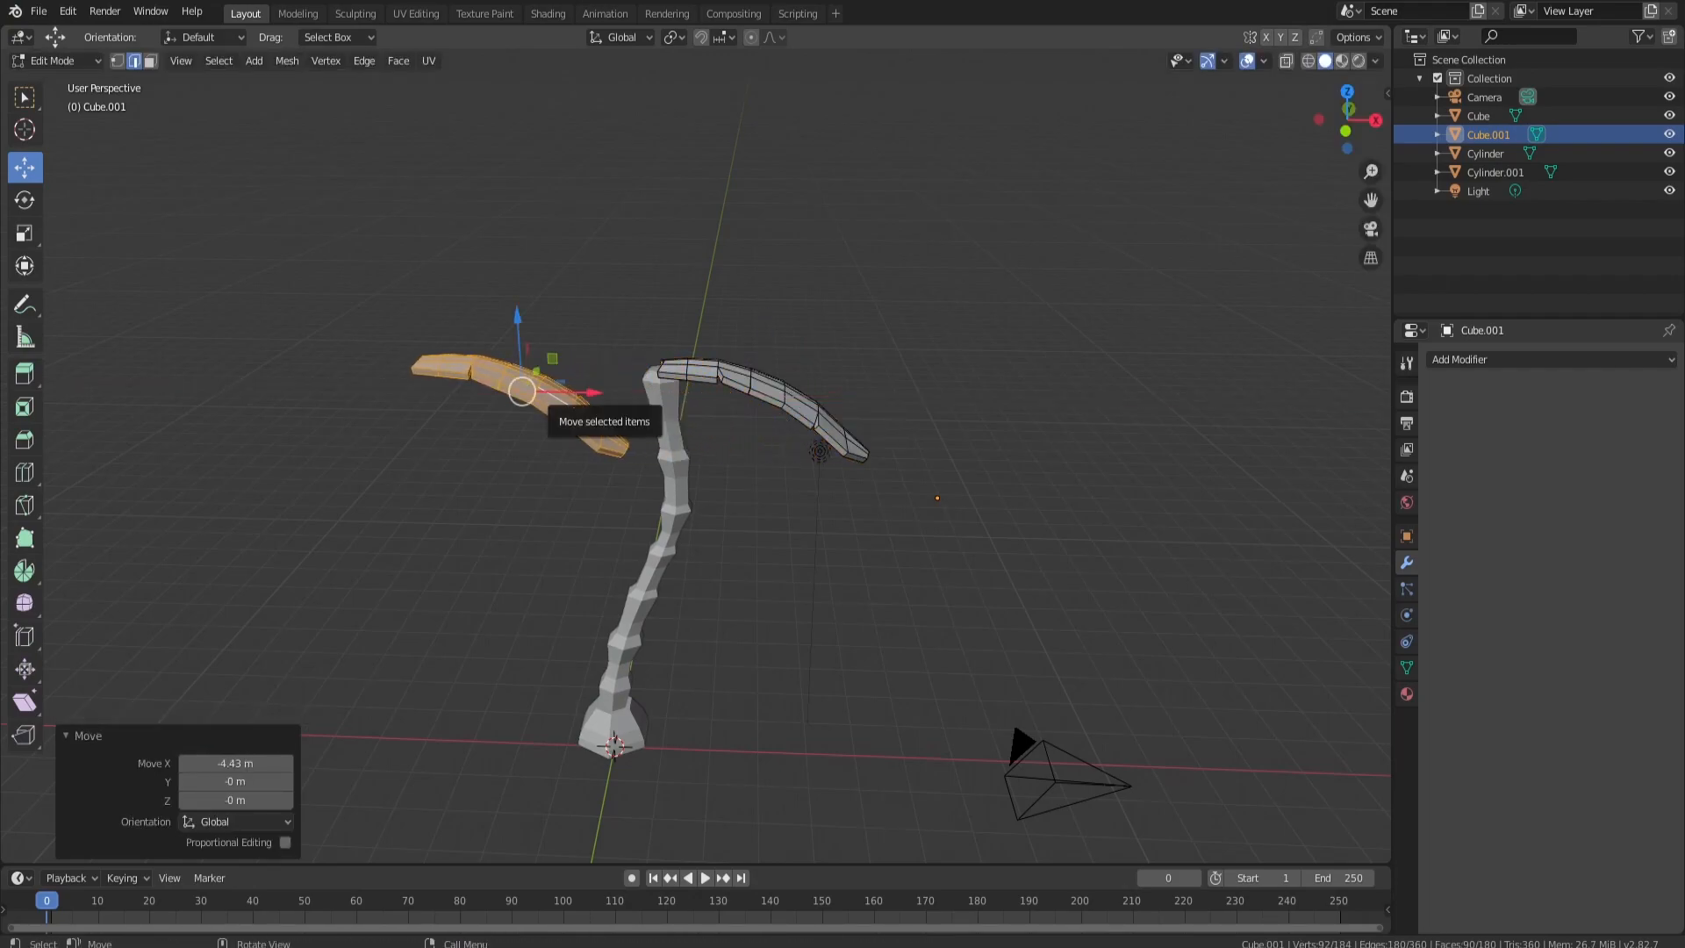
text(ry180)
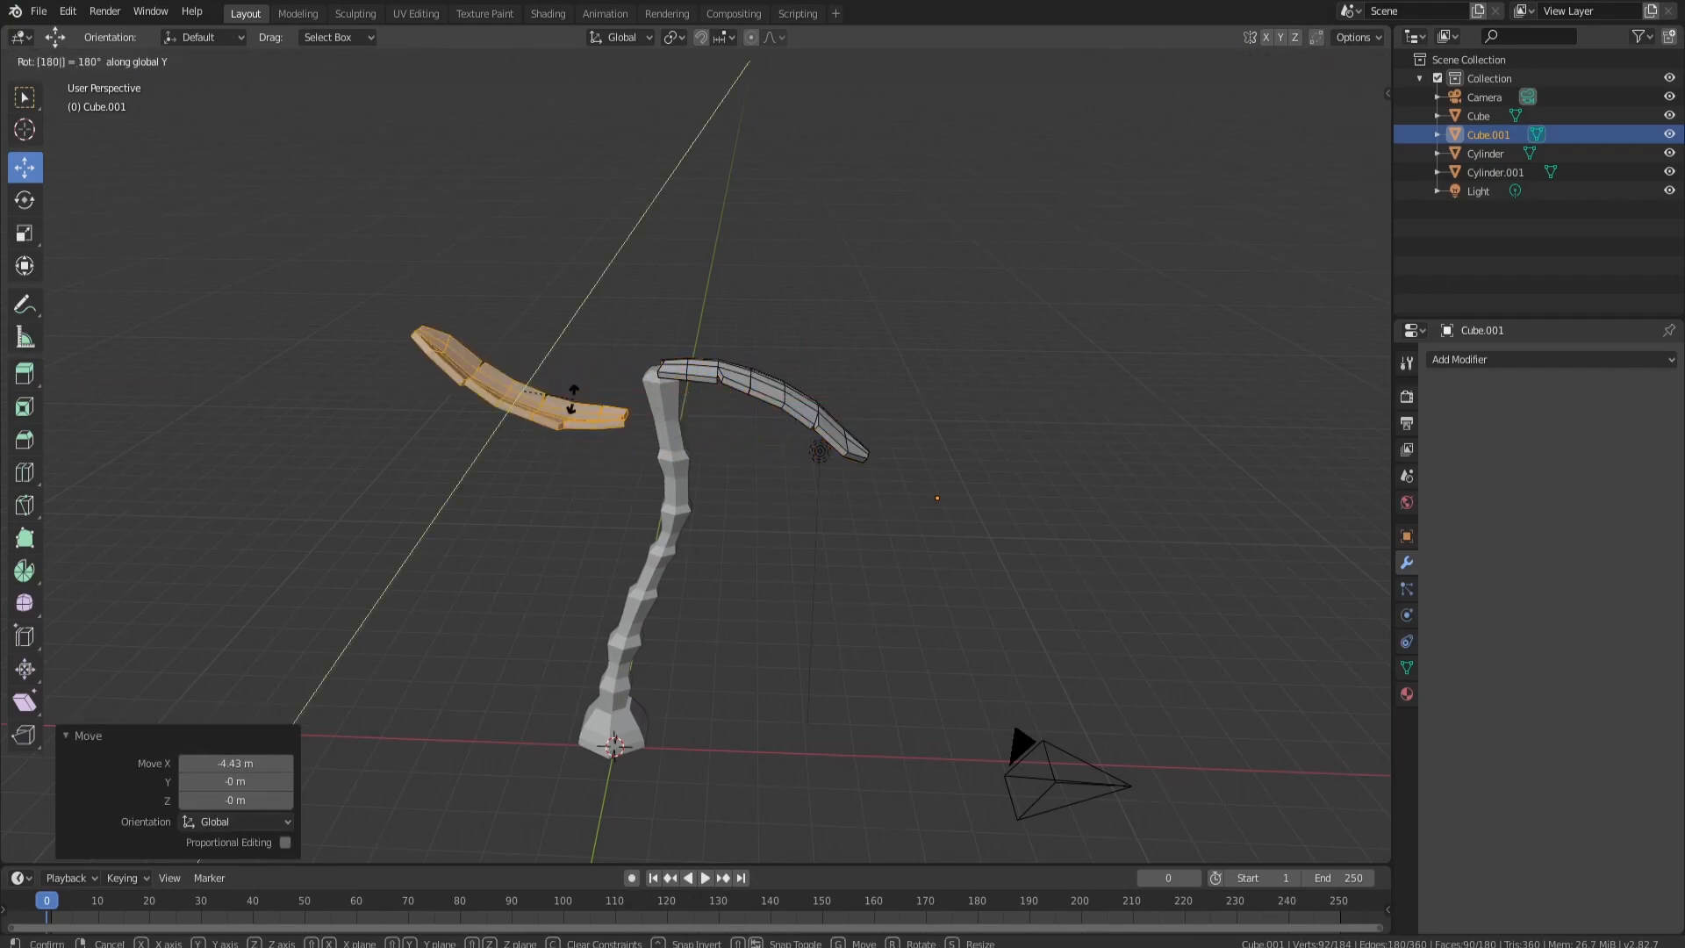
right_click(572, 400)
text(rx)
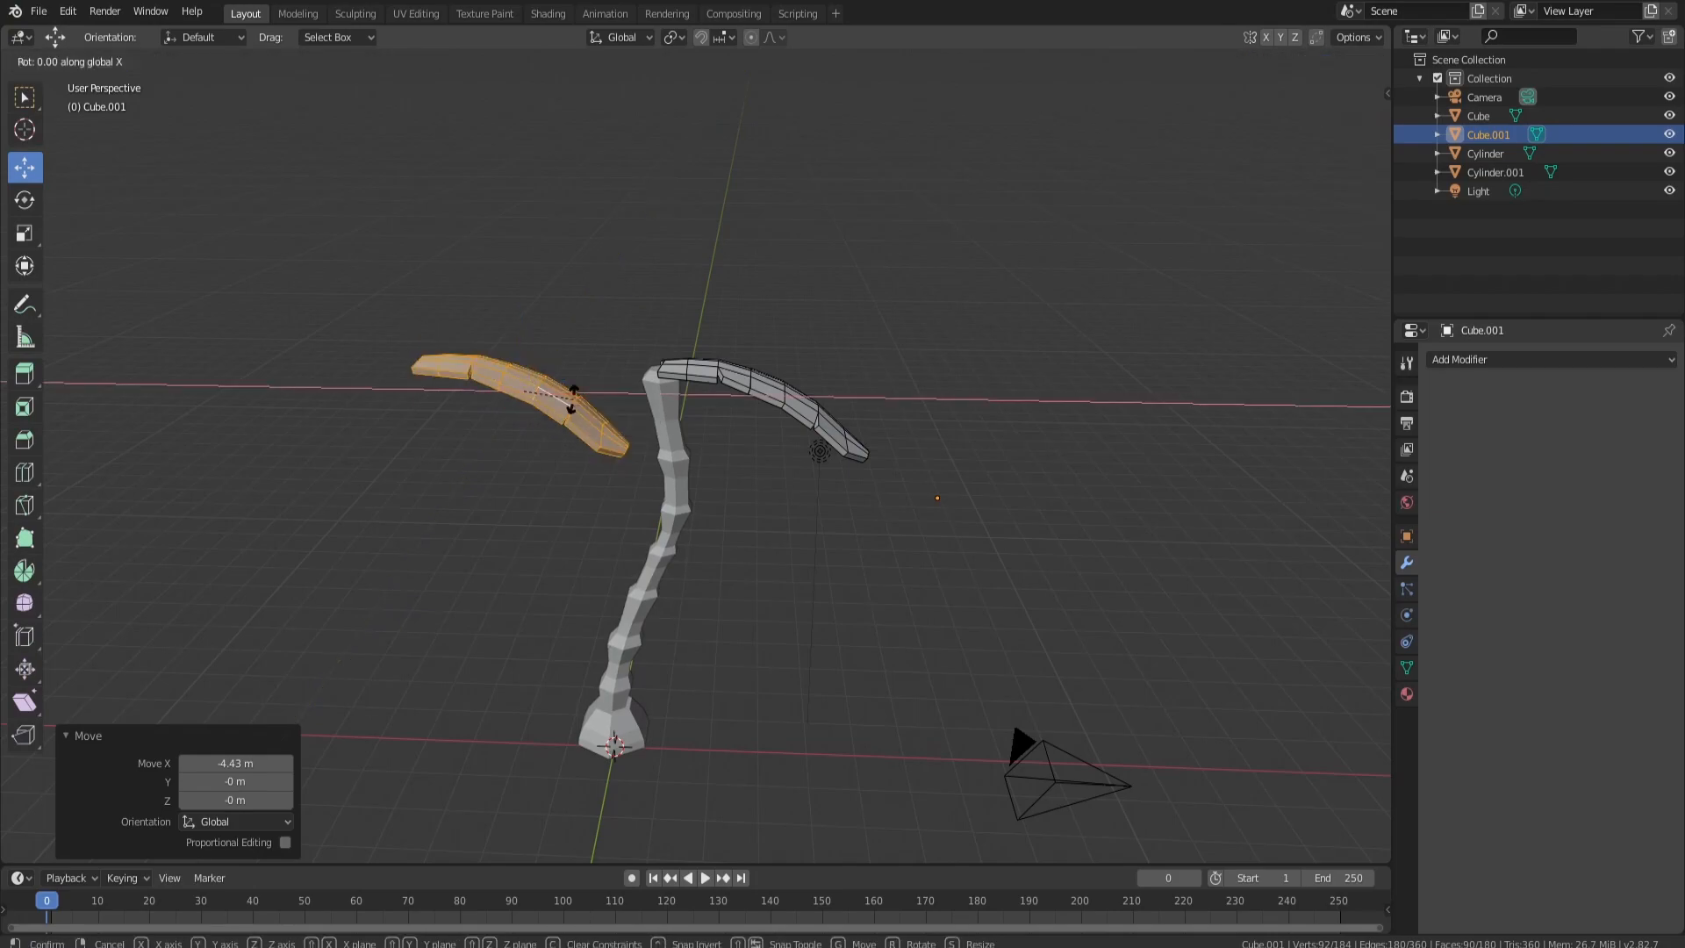
text(180)
right_click(572, 399)
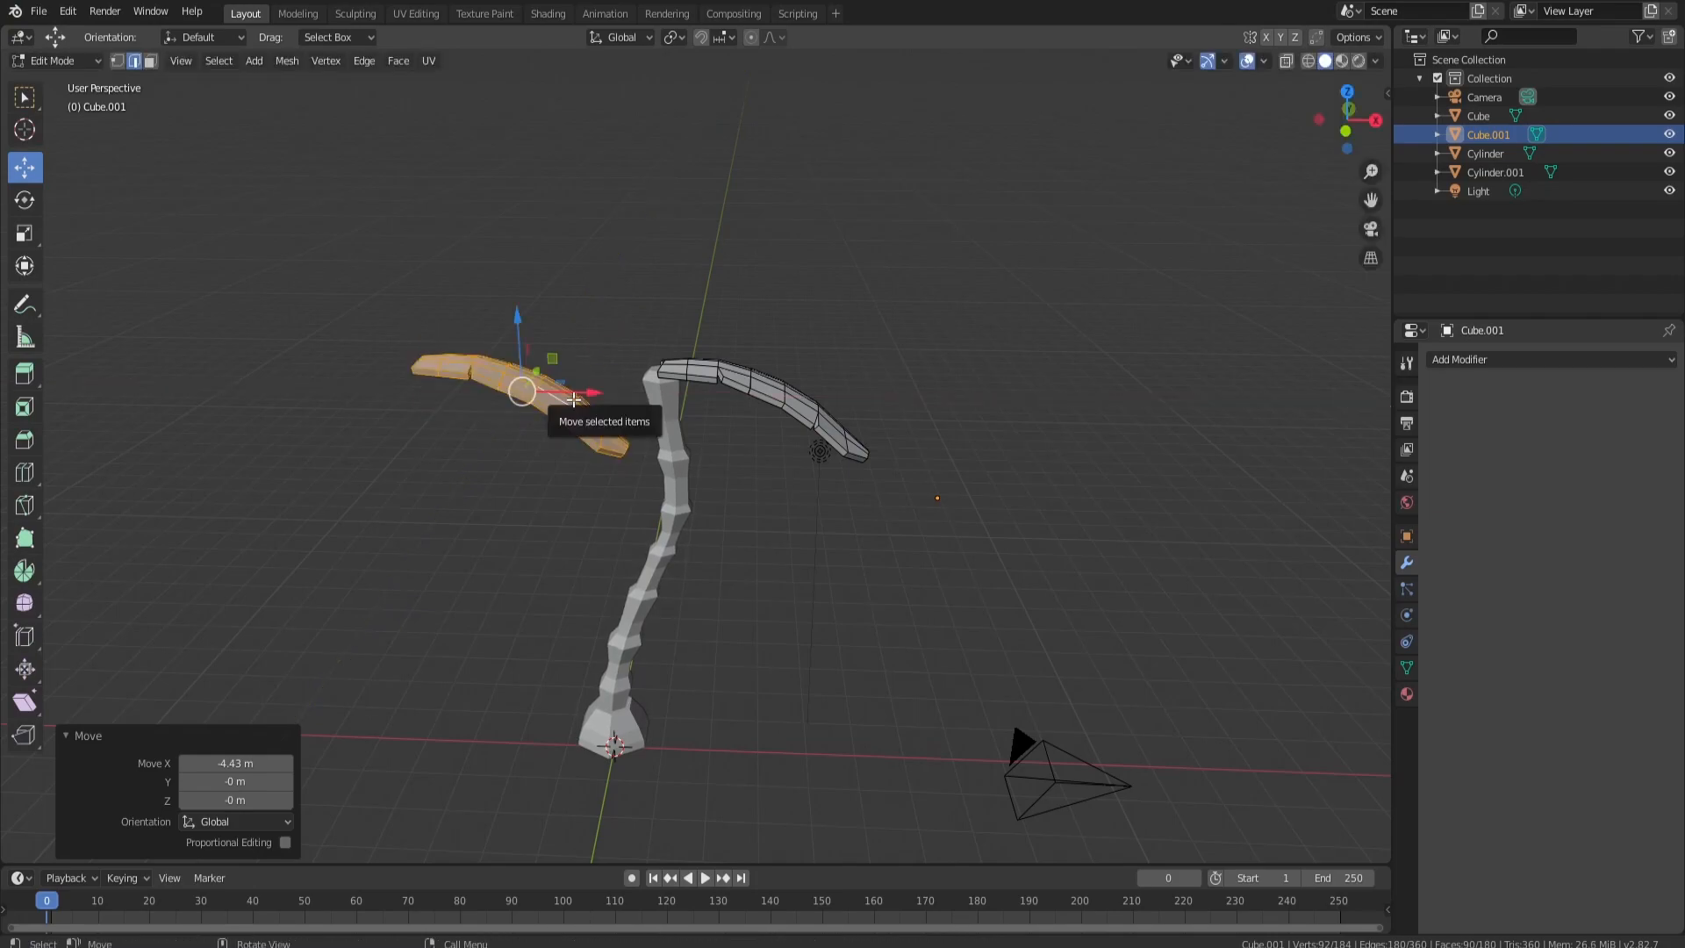
Step: Rotate the copied leaf 180° about Z and move it about 0.617 m along X to meet the trunk top
text(rz180)
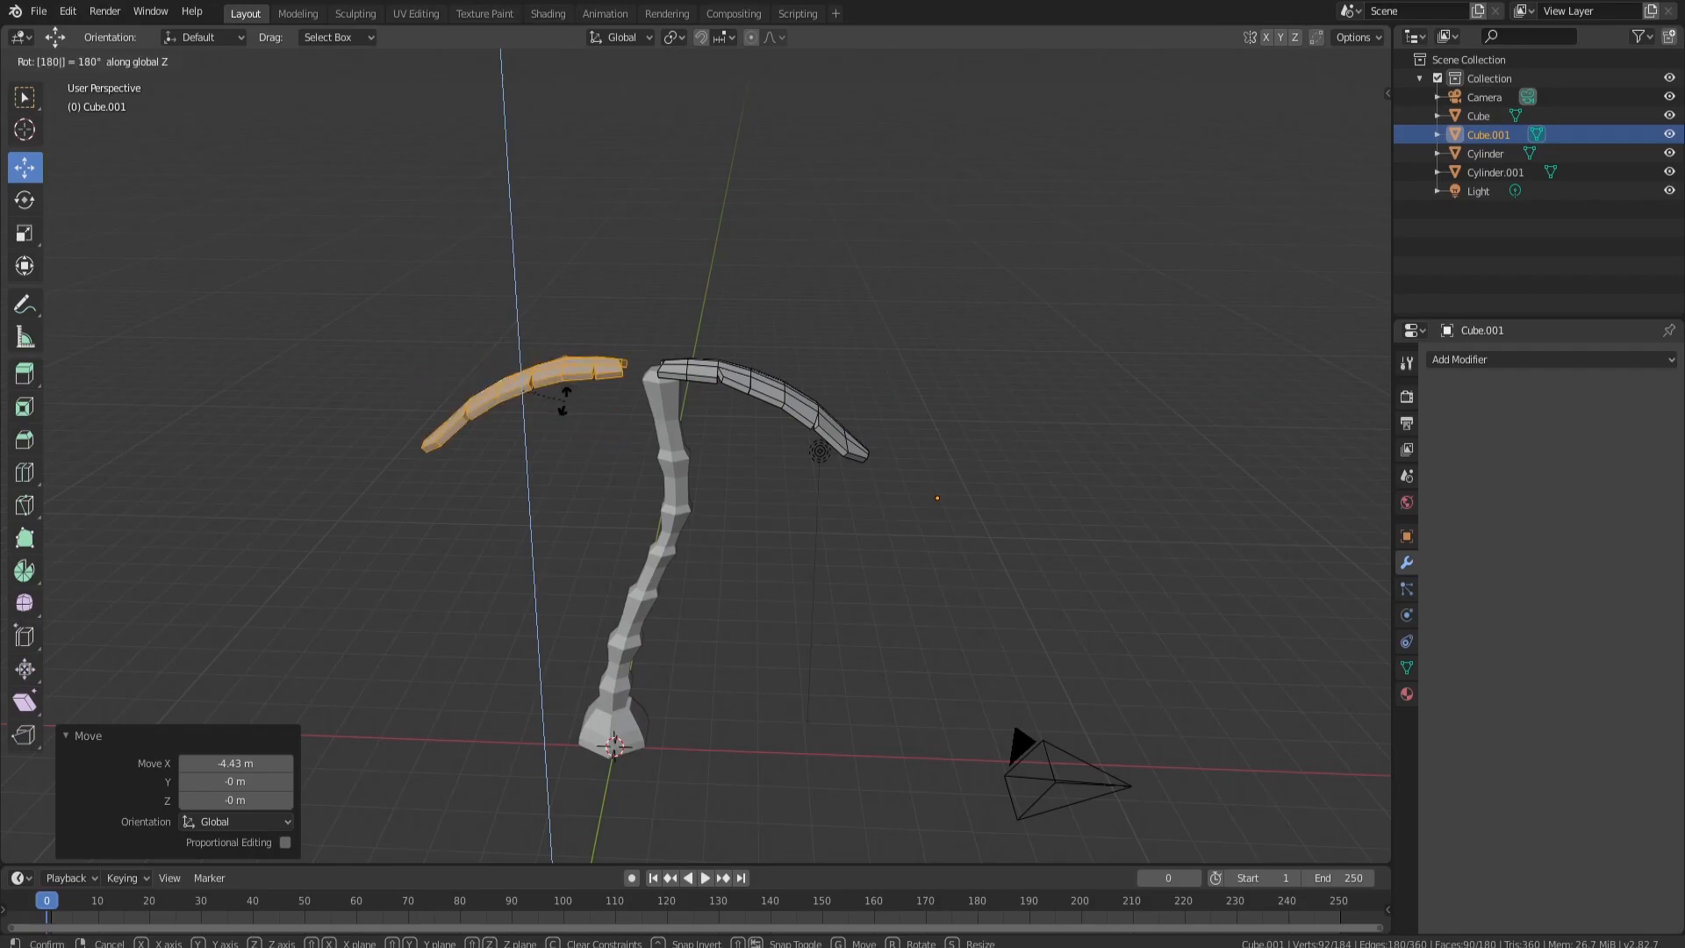
key(Return)
drag(569, 393, 602, 390)
Step: Select both leaves, duplicate them in place and rotate the copies 90° about Z to form a cross
middle_drag(713, 352, 742, 391)
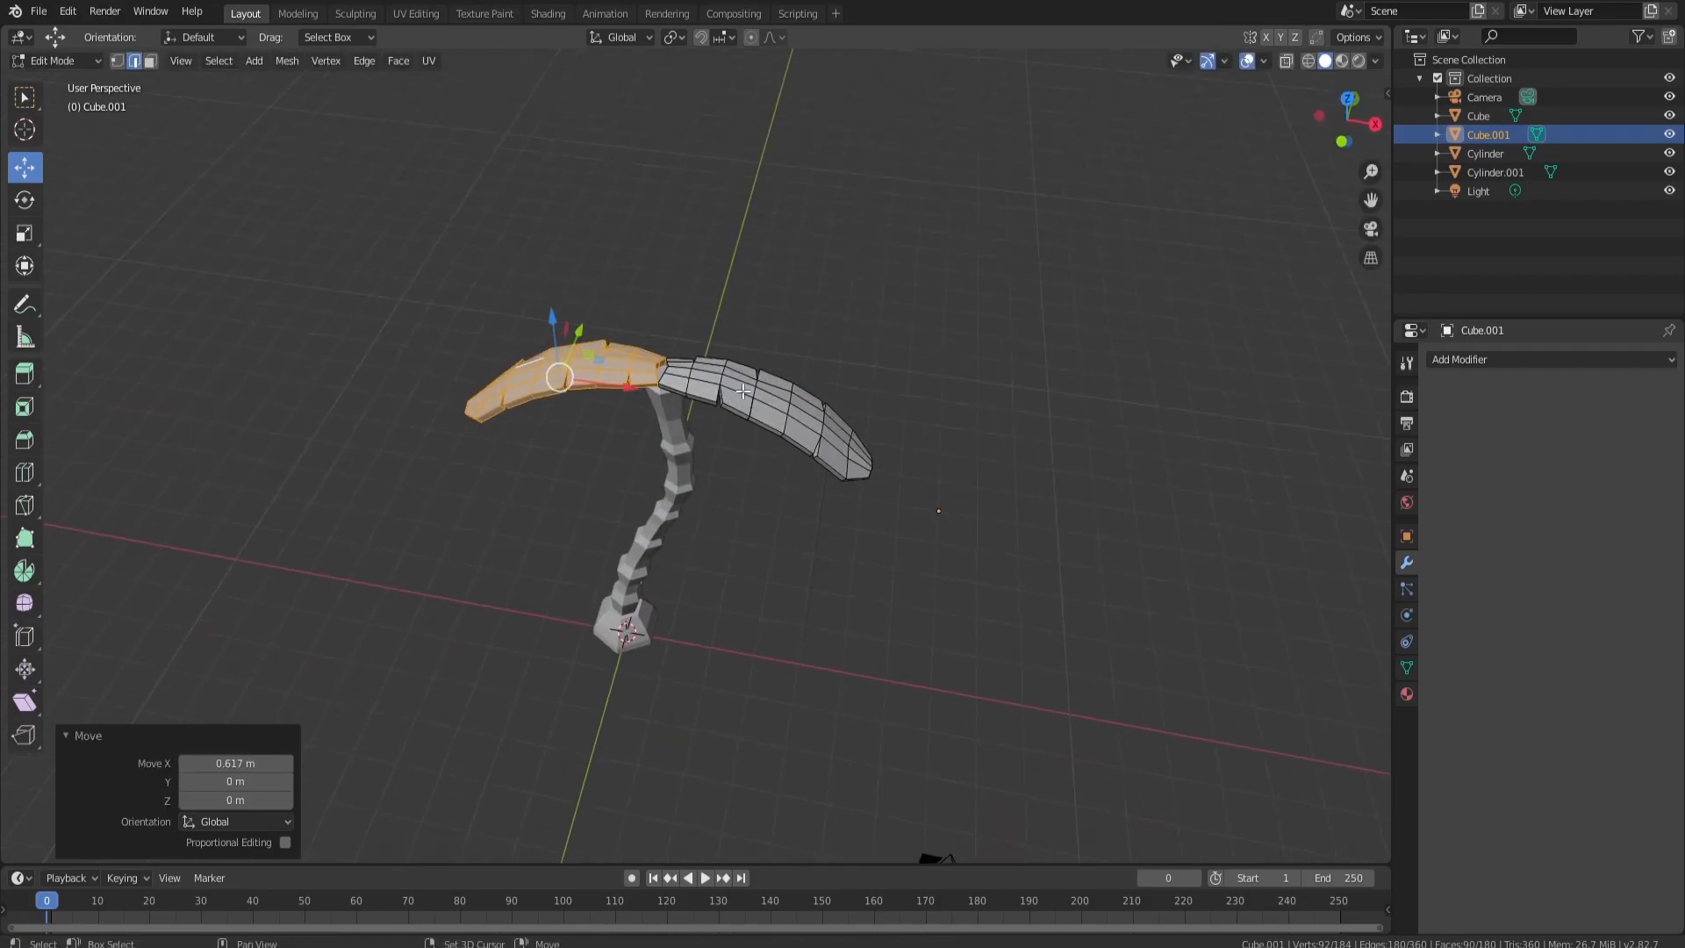
shift+click(743, 391)
key(l)
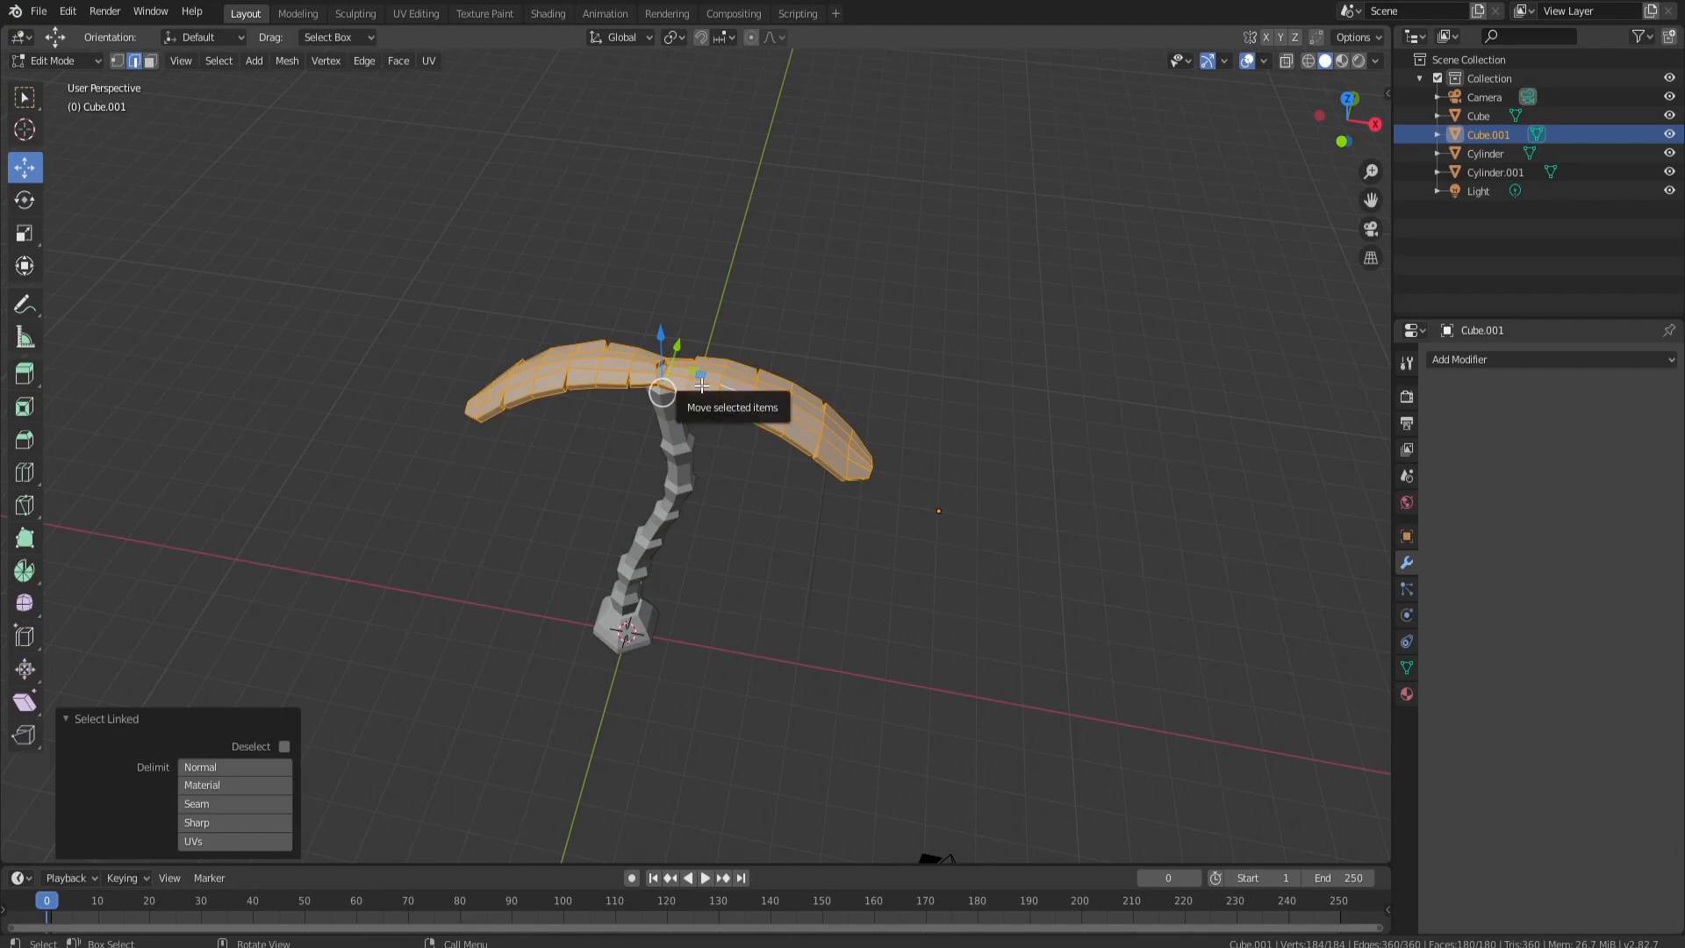
key(shift+d)
right_click(813, 402)
text(r)
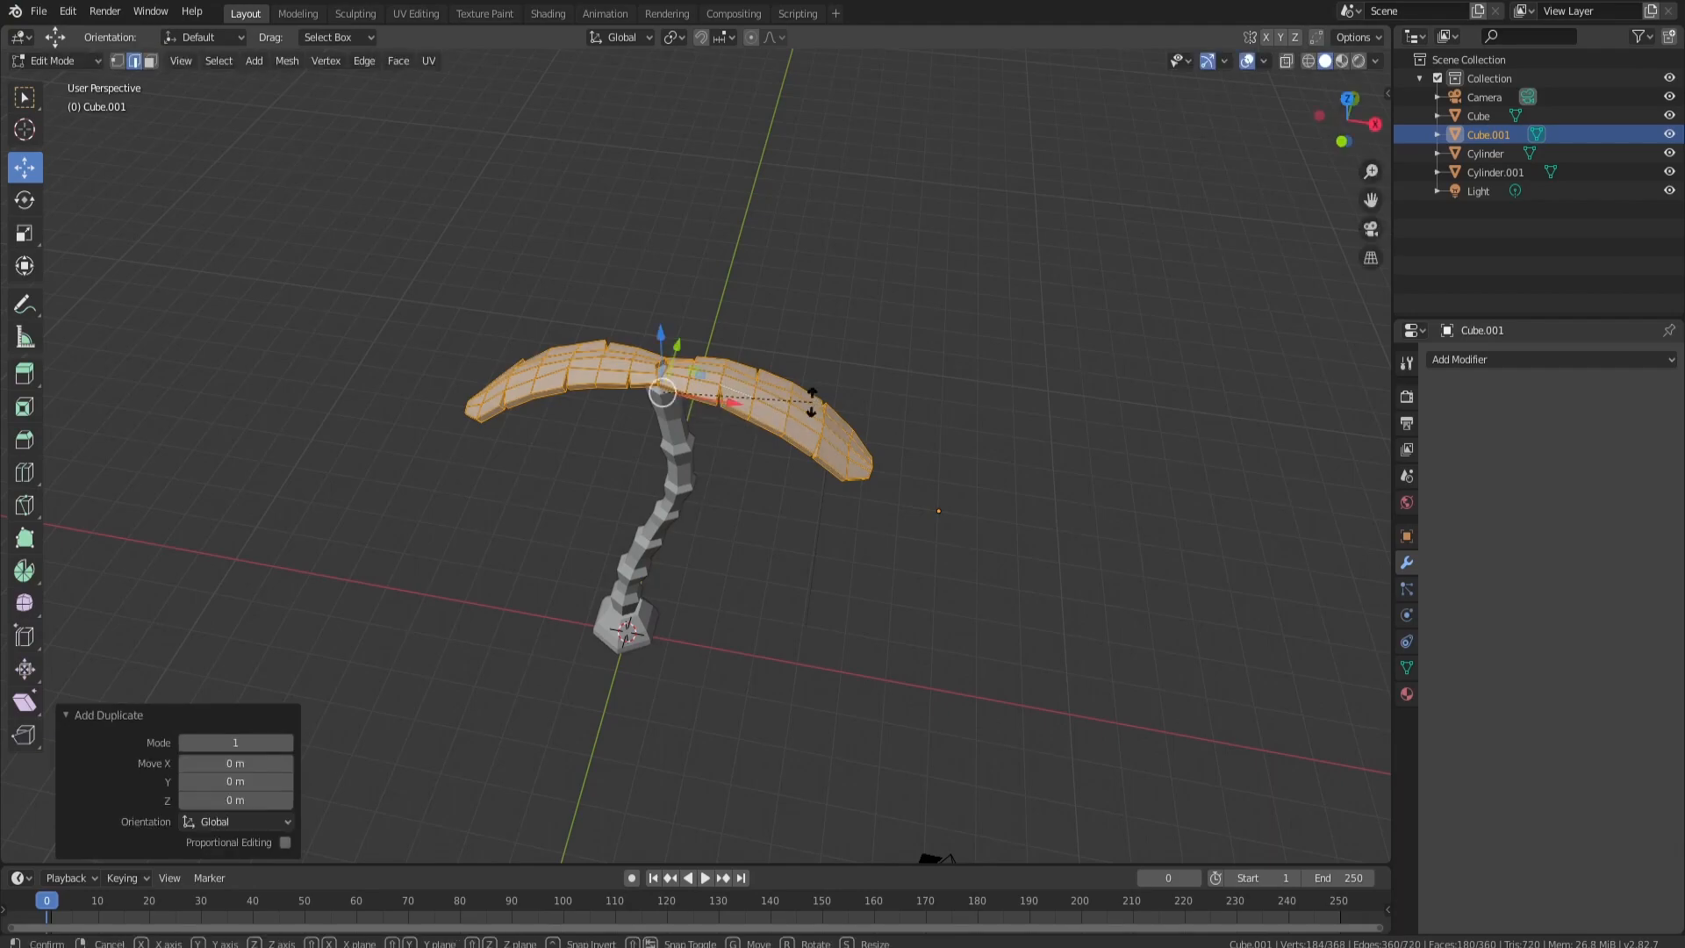
text(z90)
key(Return)
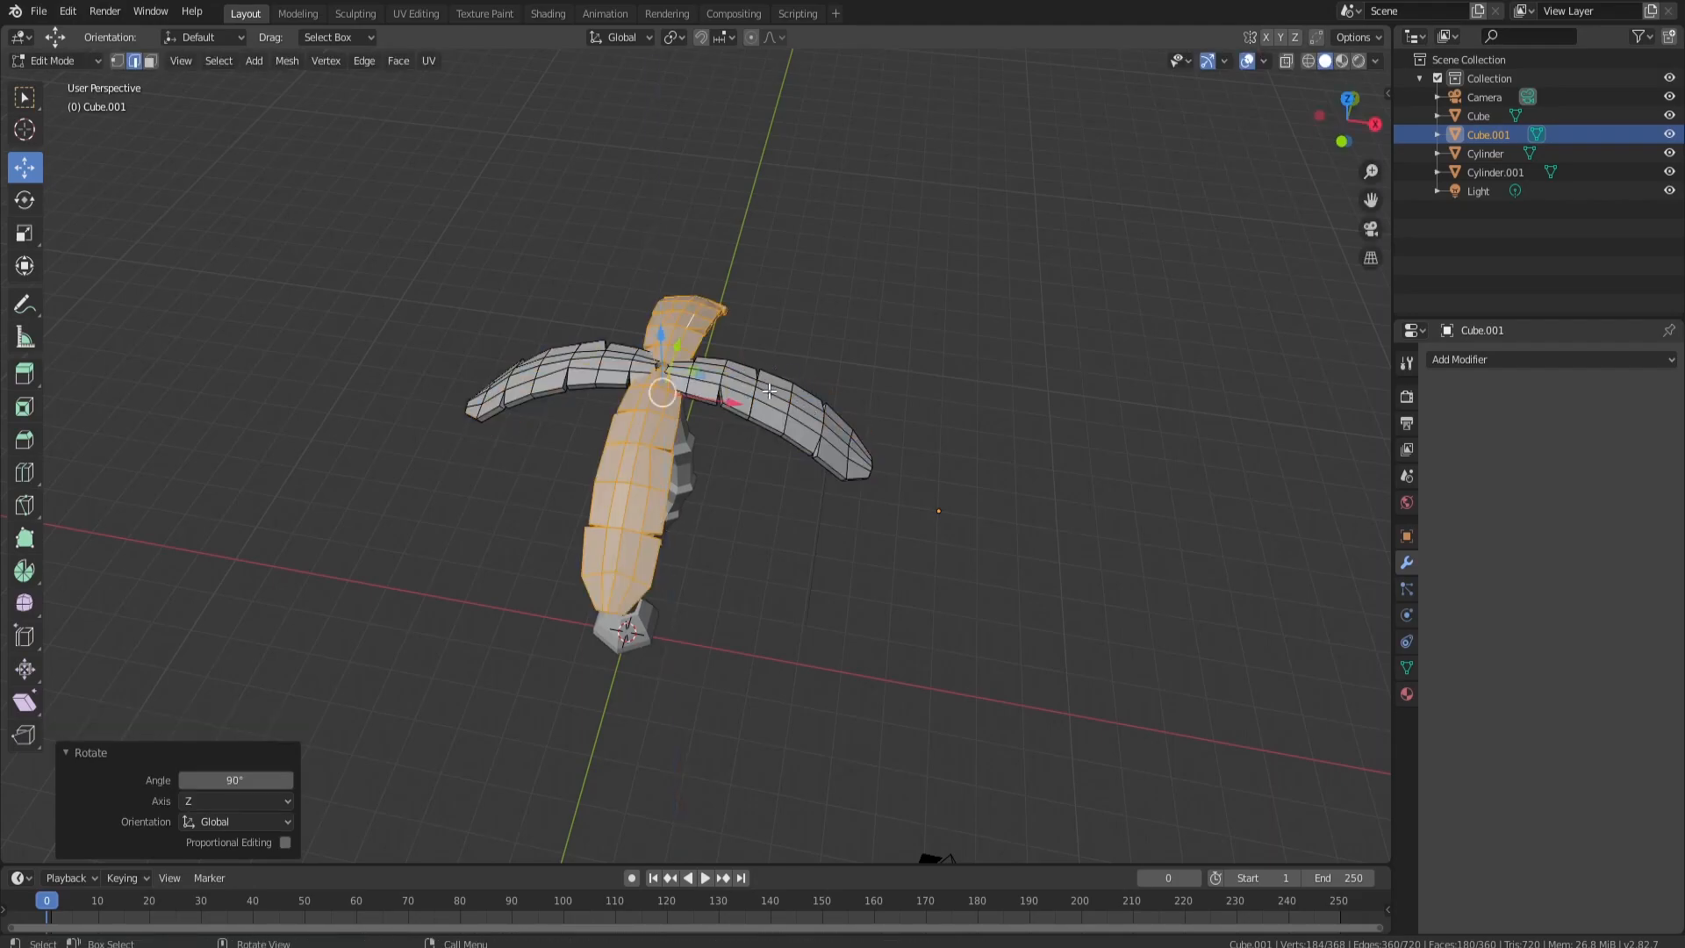
Step: Select all four leaves, duplicate them in place and rotate the copies 45° about Z
key(l)
key(l)
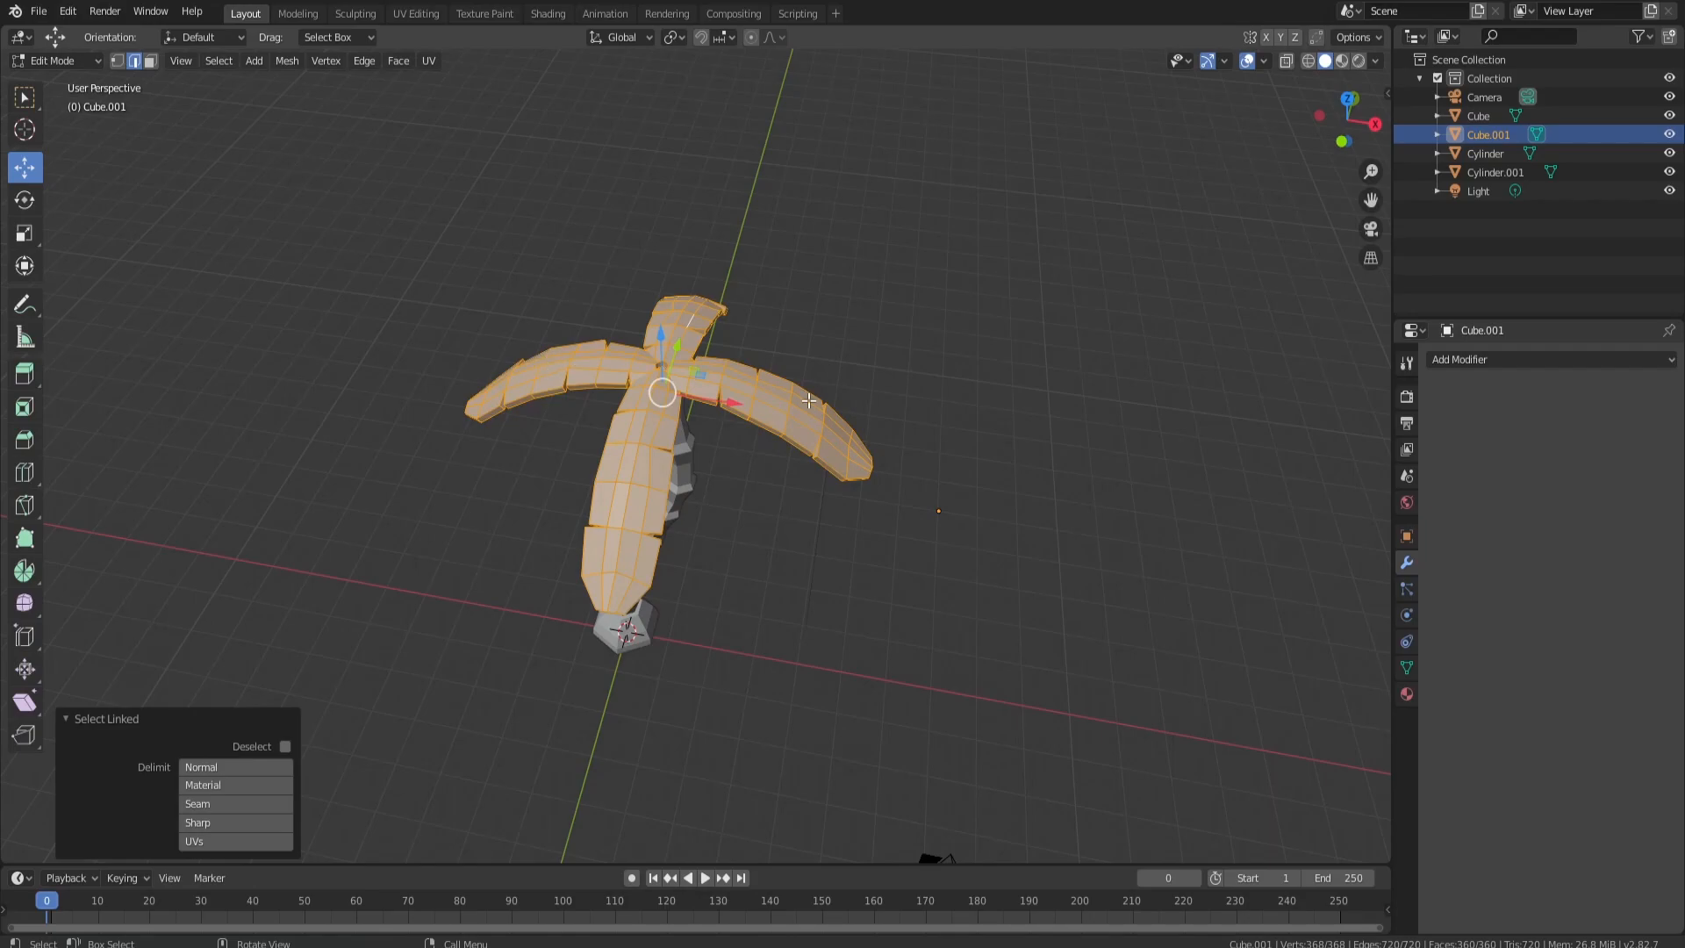
key(shift+d)
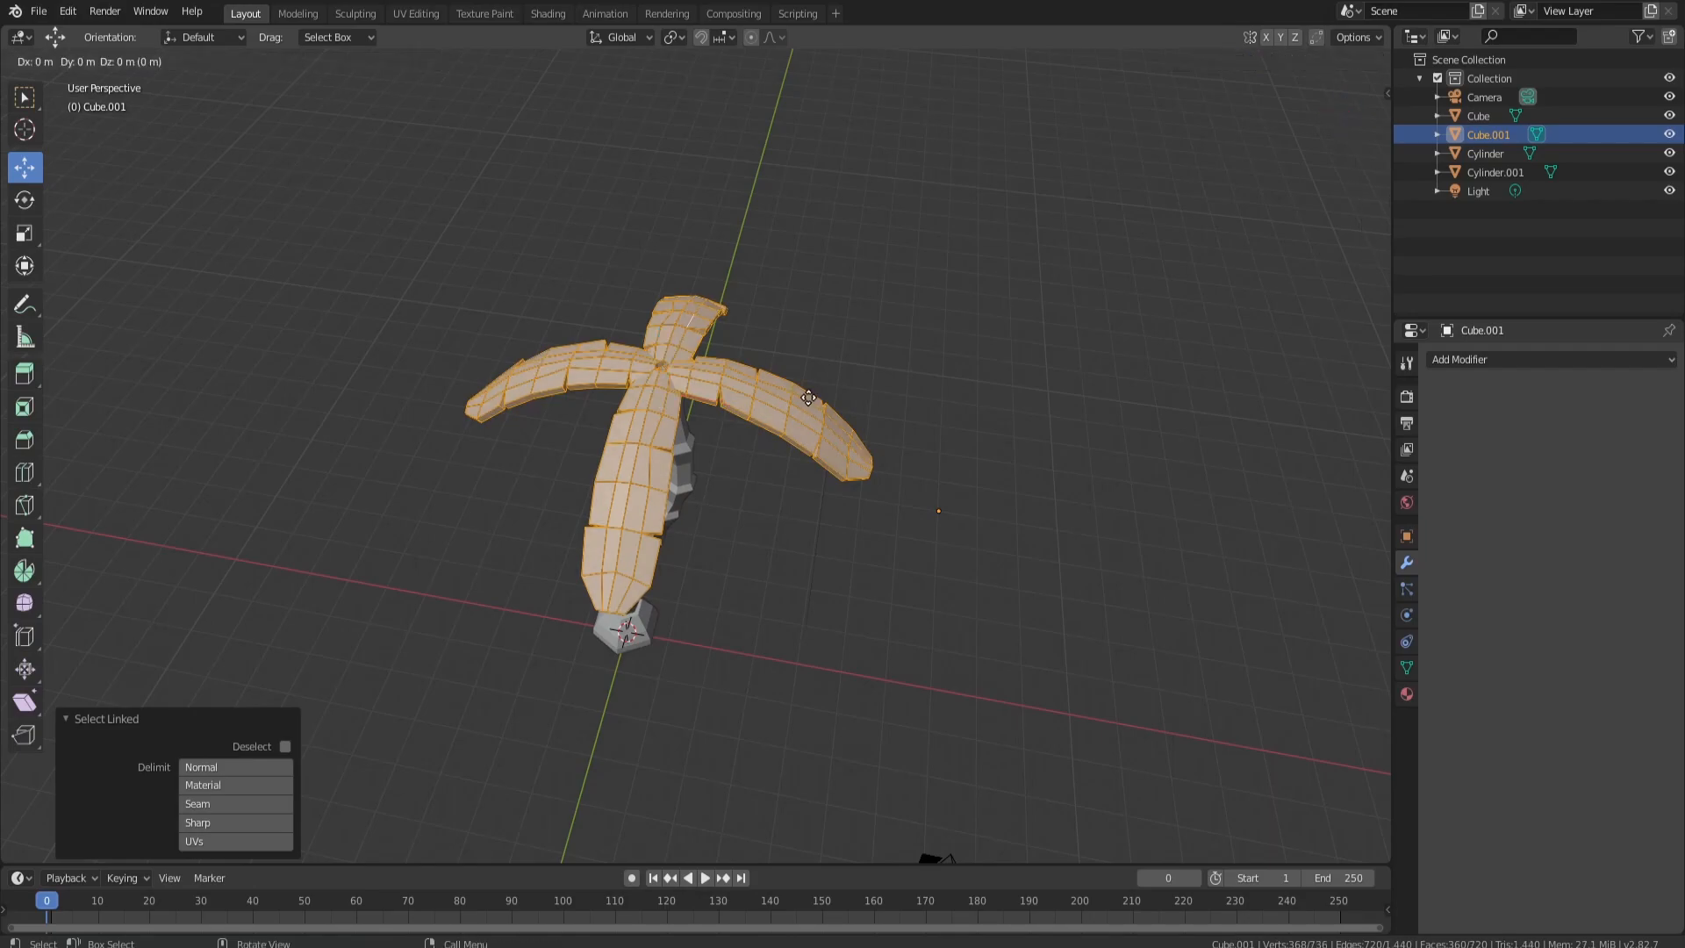
text(rz45)
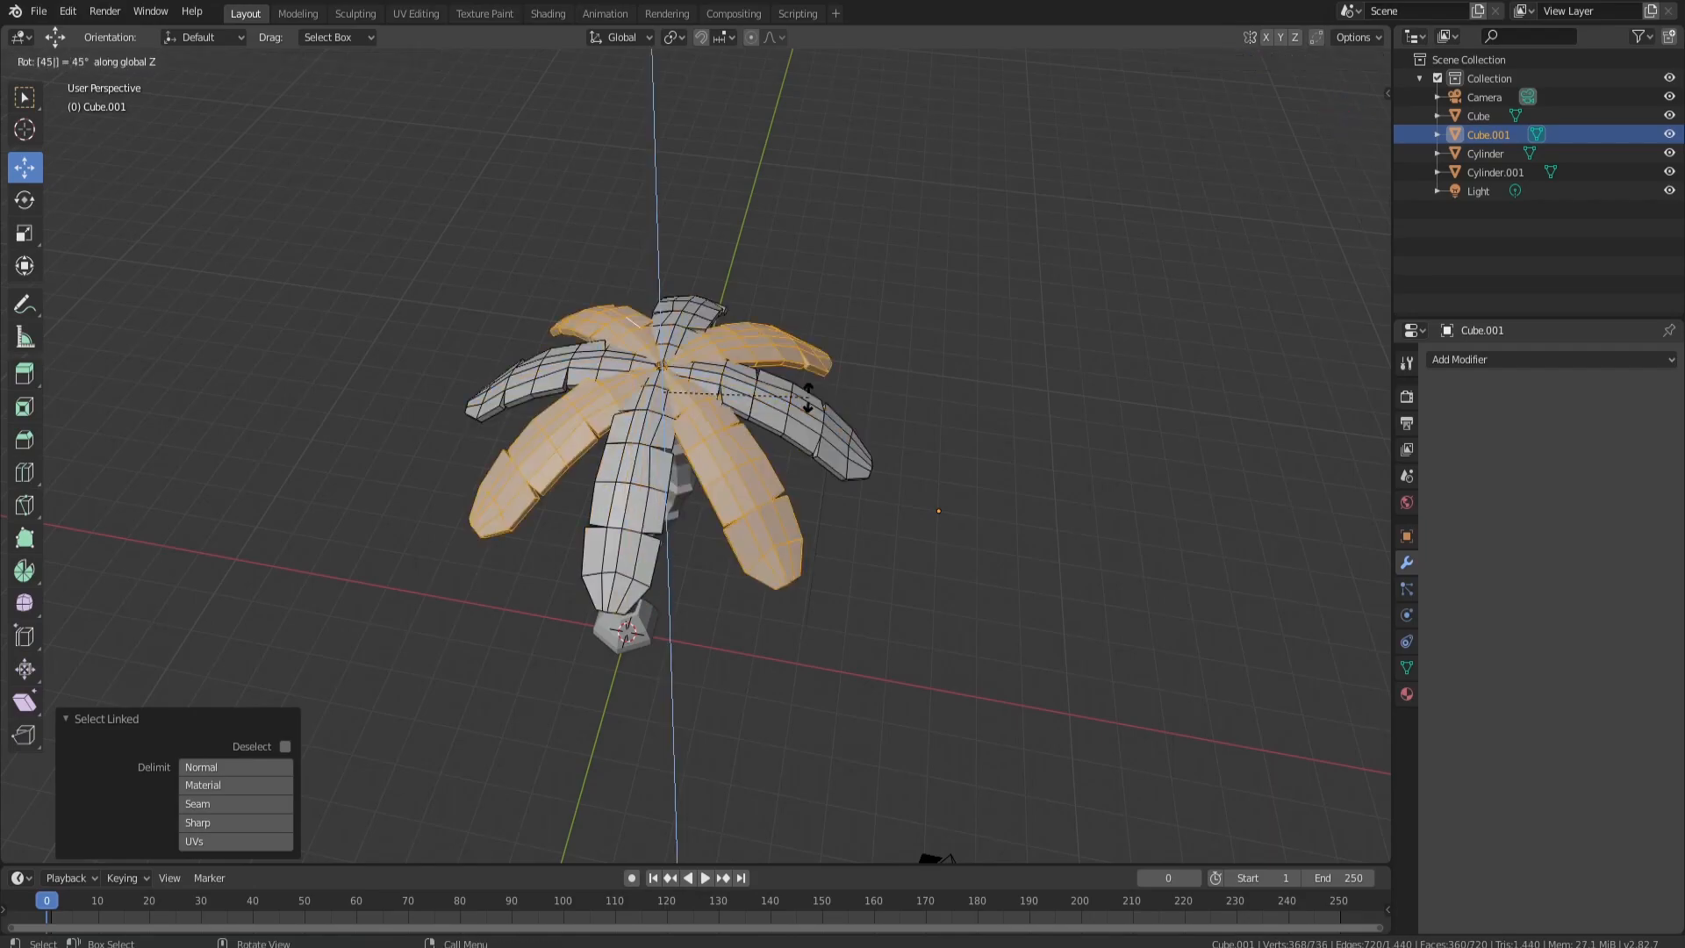
key(Return)
middle_drag(845, 443, 707, 348)
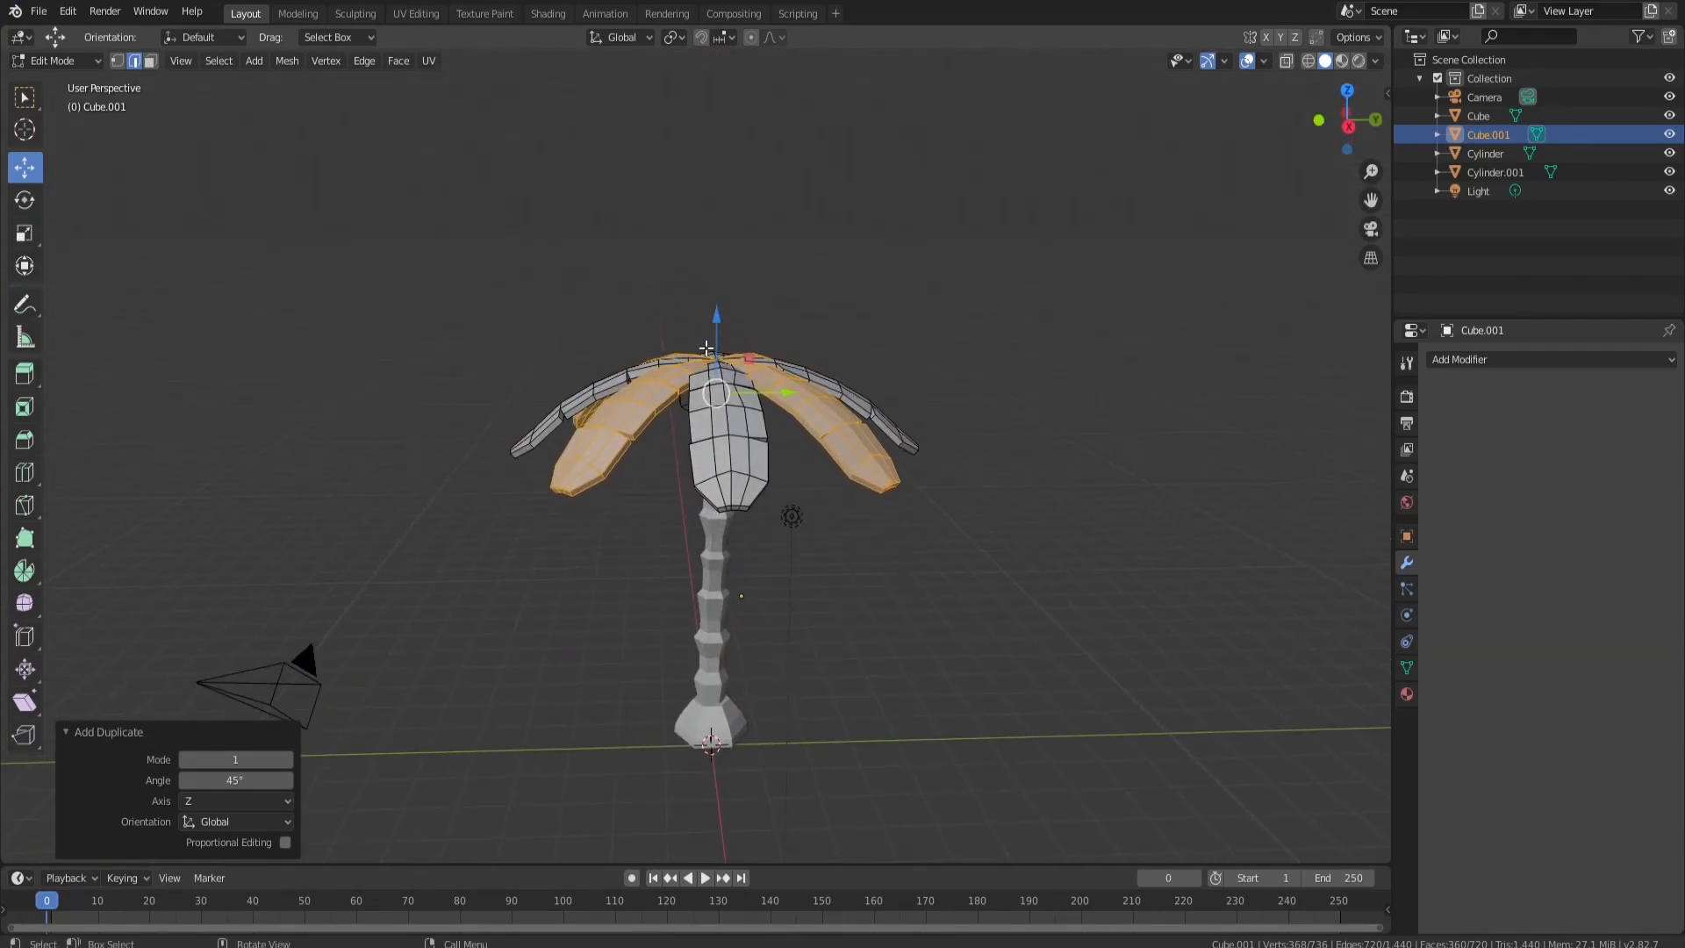
Step: Scale the four new leaves to about 0.868 and lower them about 0.066 m along Z
key(s)
click(1105, 479)
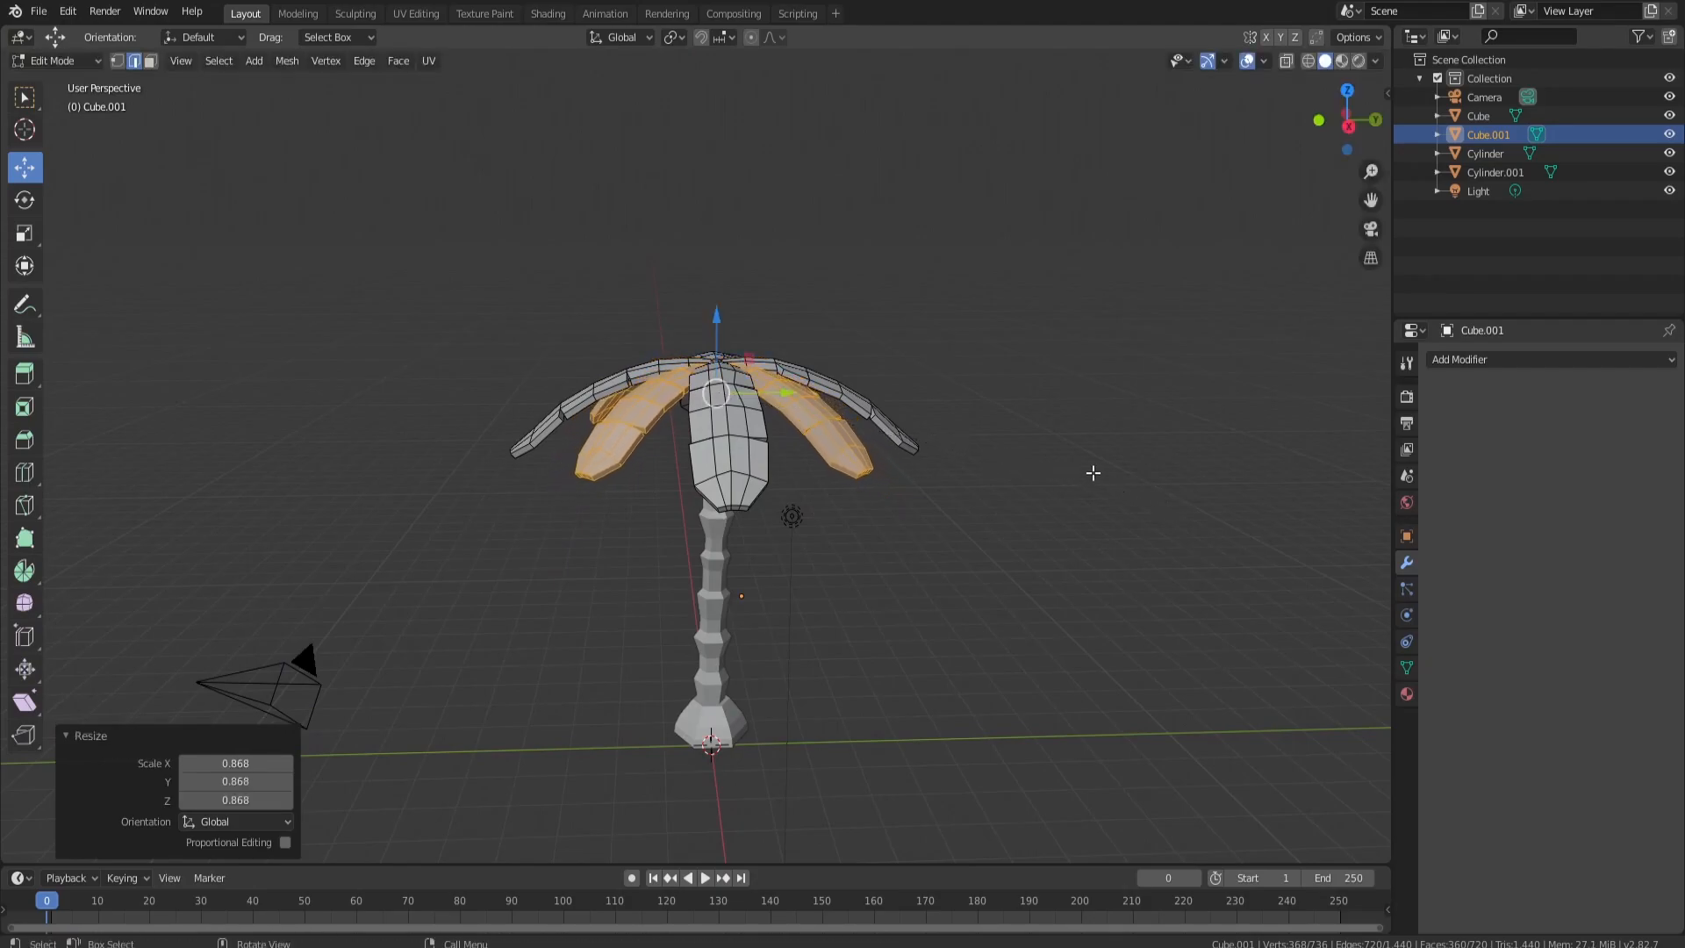
drag(716, 352, 716, 357)
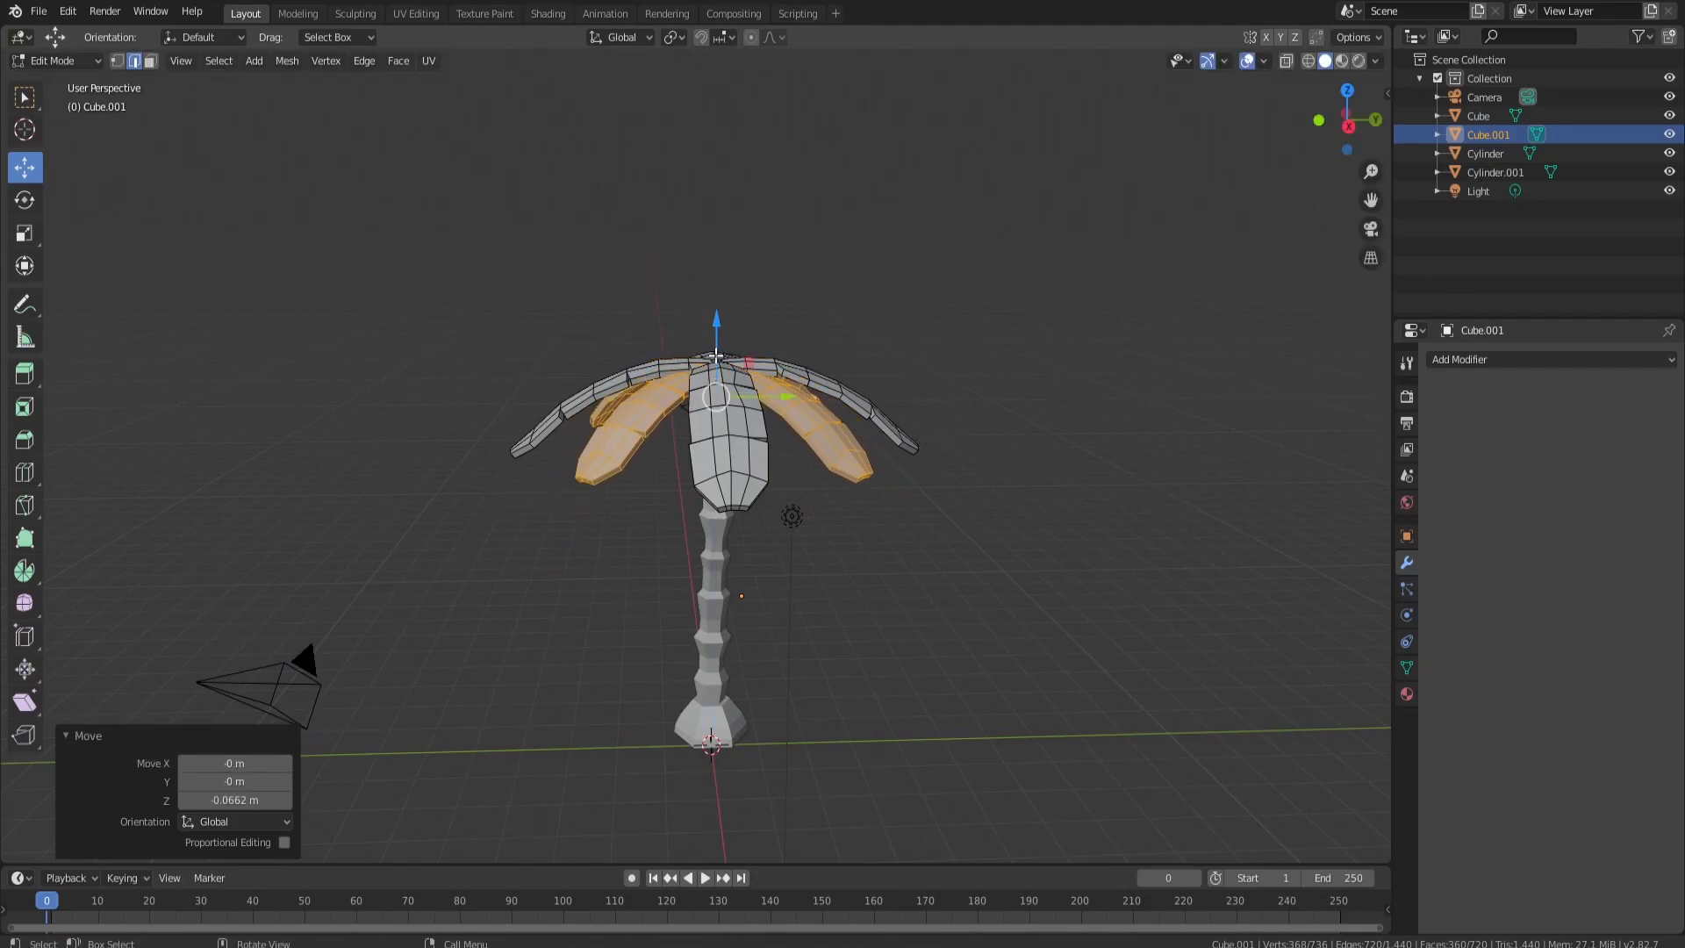
middle_drag(851, 360, 880, 335)
click(880, 334)
Step: Try moving the tip edge of one leaf about -0.122 m along X, and undo the move
middle_drag(561, 263, 570, 405)
scroll(481, 554, up, 4)
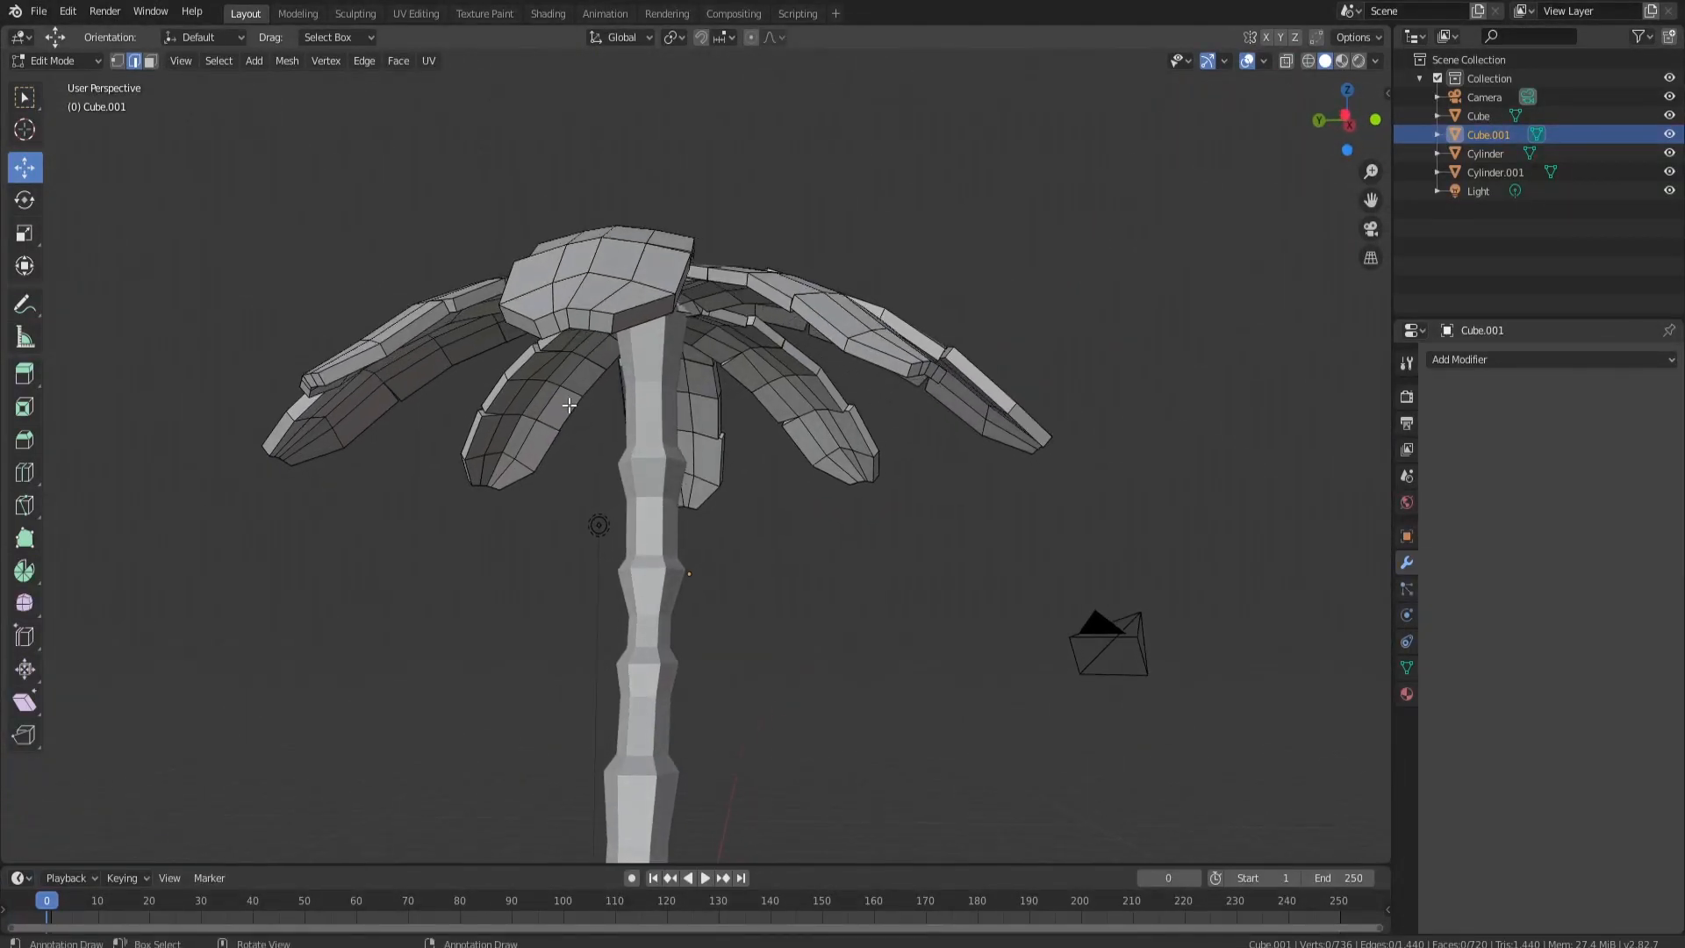
click(563, 323)
middle_drag(589, 303, 543, 629)
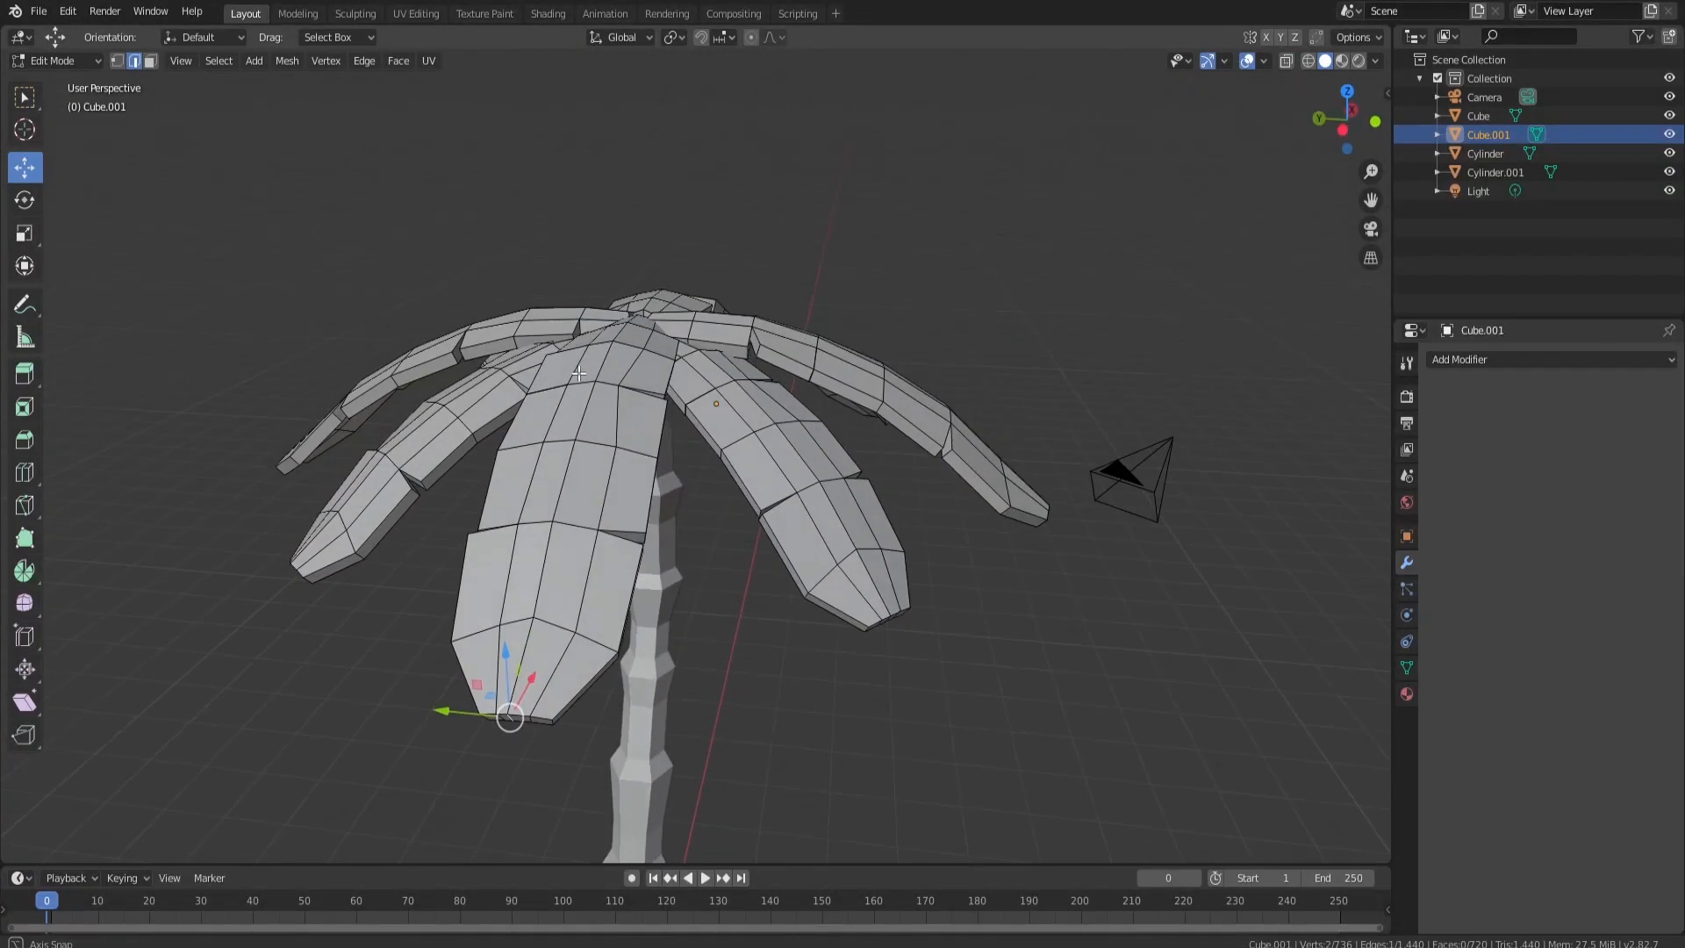
drag(526, 683, 525, 704)
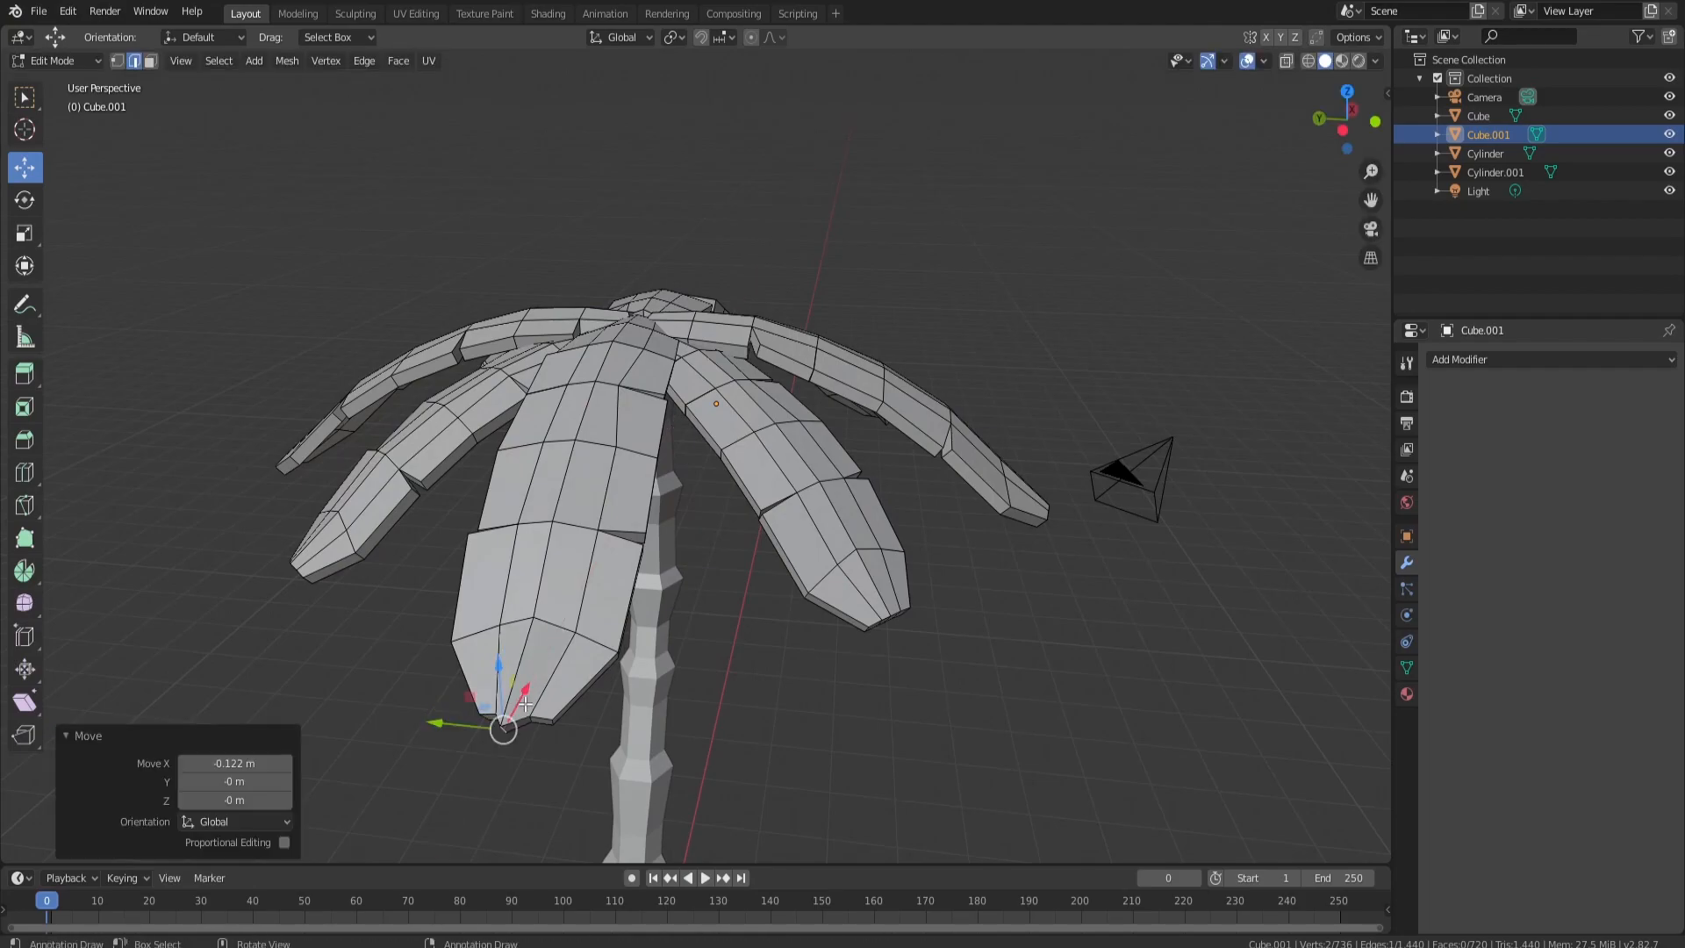
key(ctrl+z)
Step: Select one whole leaf beside the front leaf and rotate it slightly in the view plane
middle_drag(720, 445, 548, 394)
click(582, 394)
key(l)
key(r)
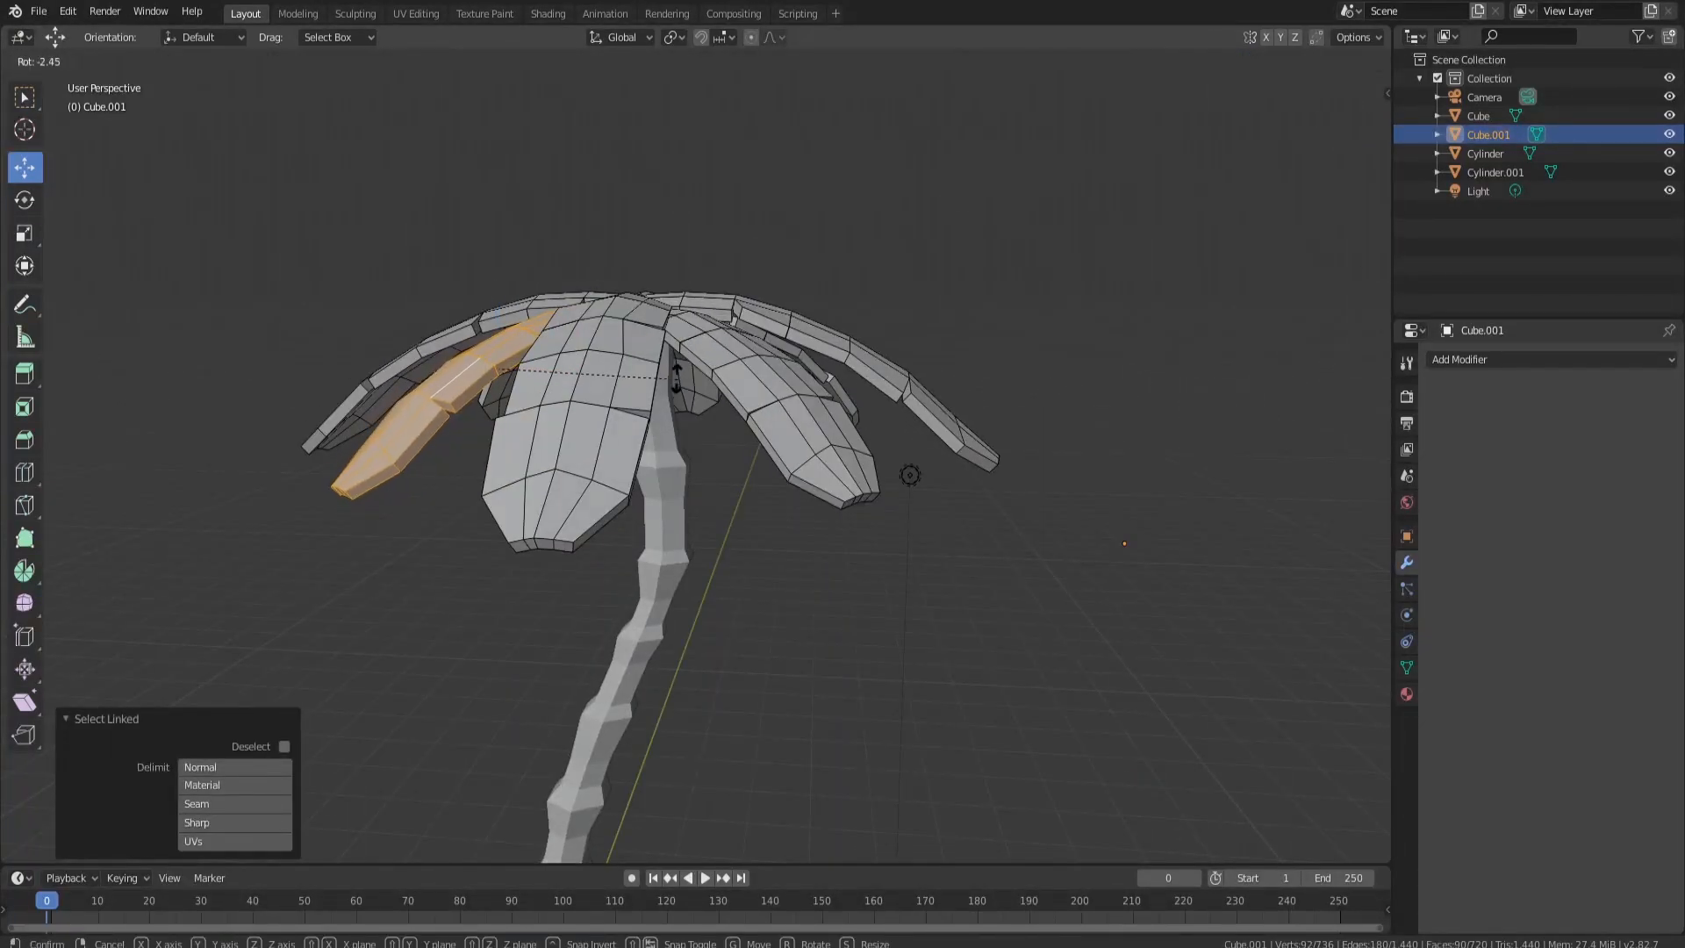
click(672, 365)
Step: Select the whole leaf on the other side of the front leaf, rotate it about 15.3° in the view plane and lower it 0.142 m
click(733, 375)
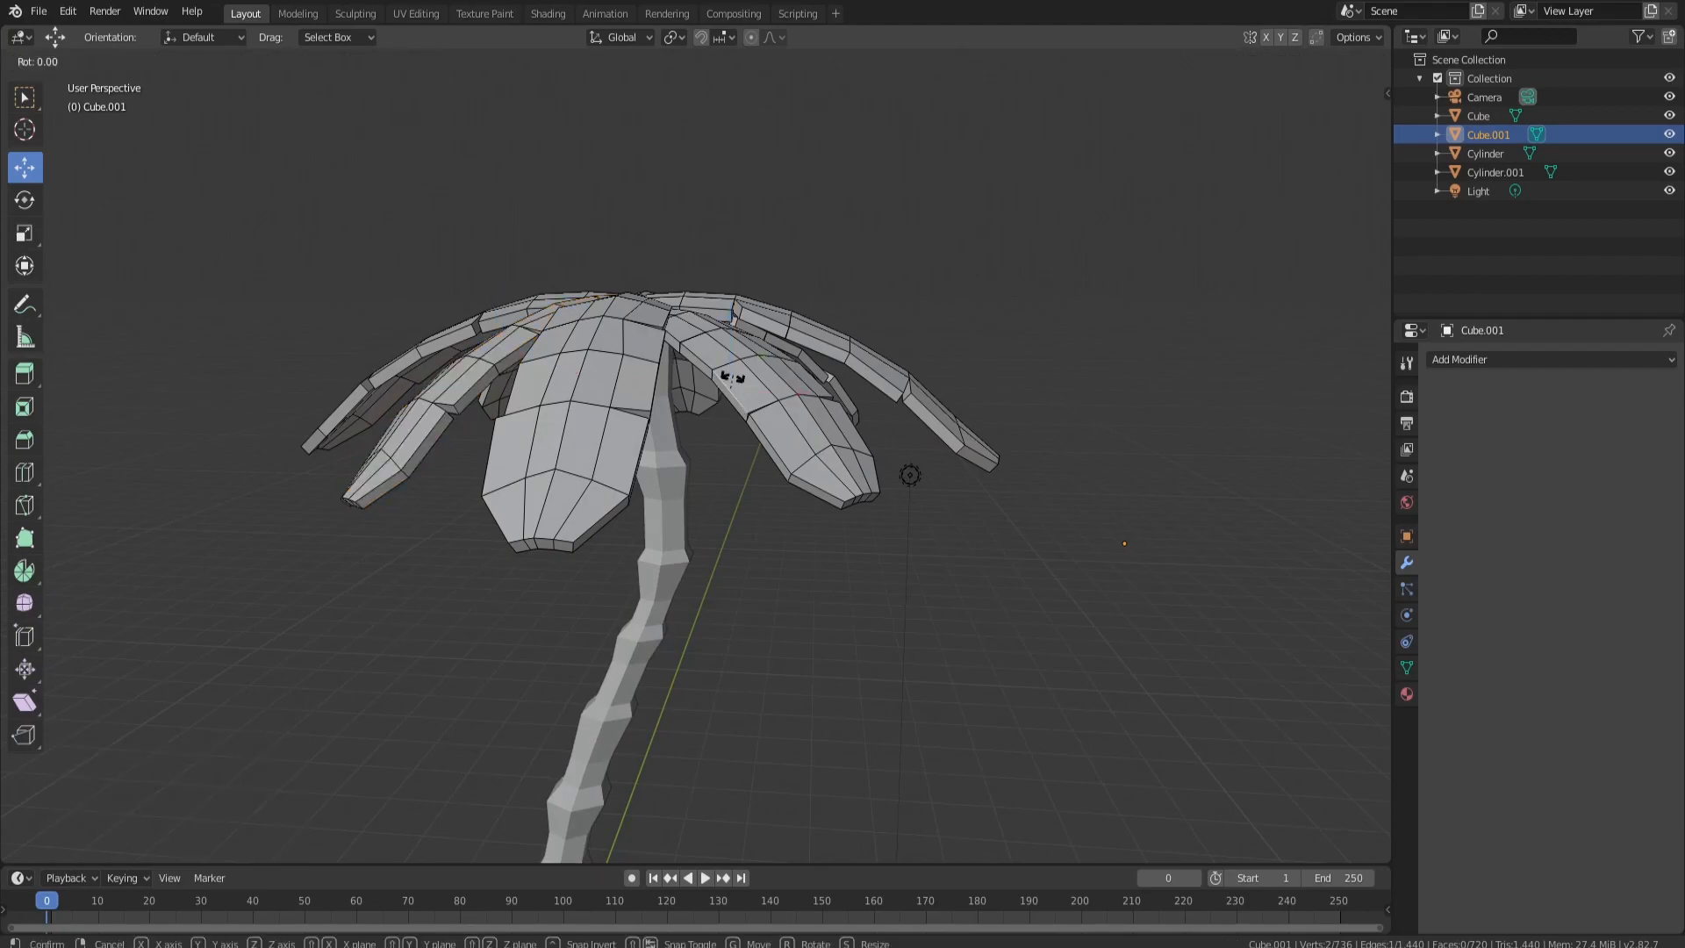
key(l)
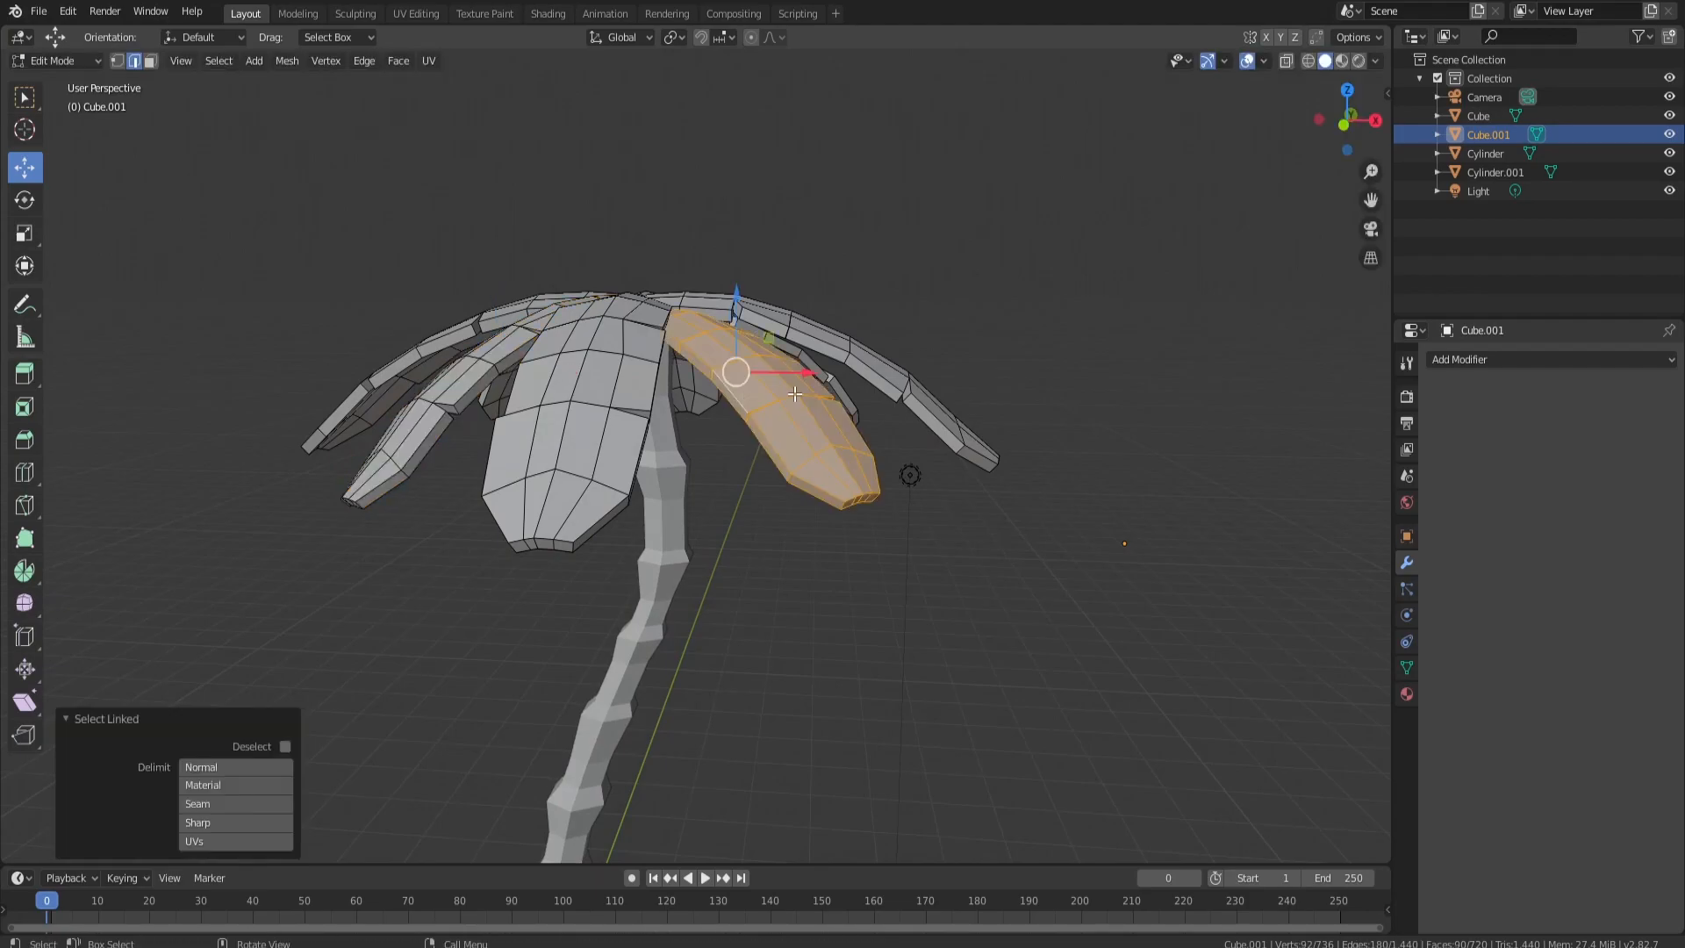
key(r)
click(803, 421)
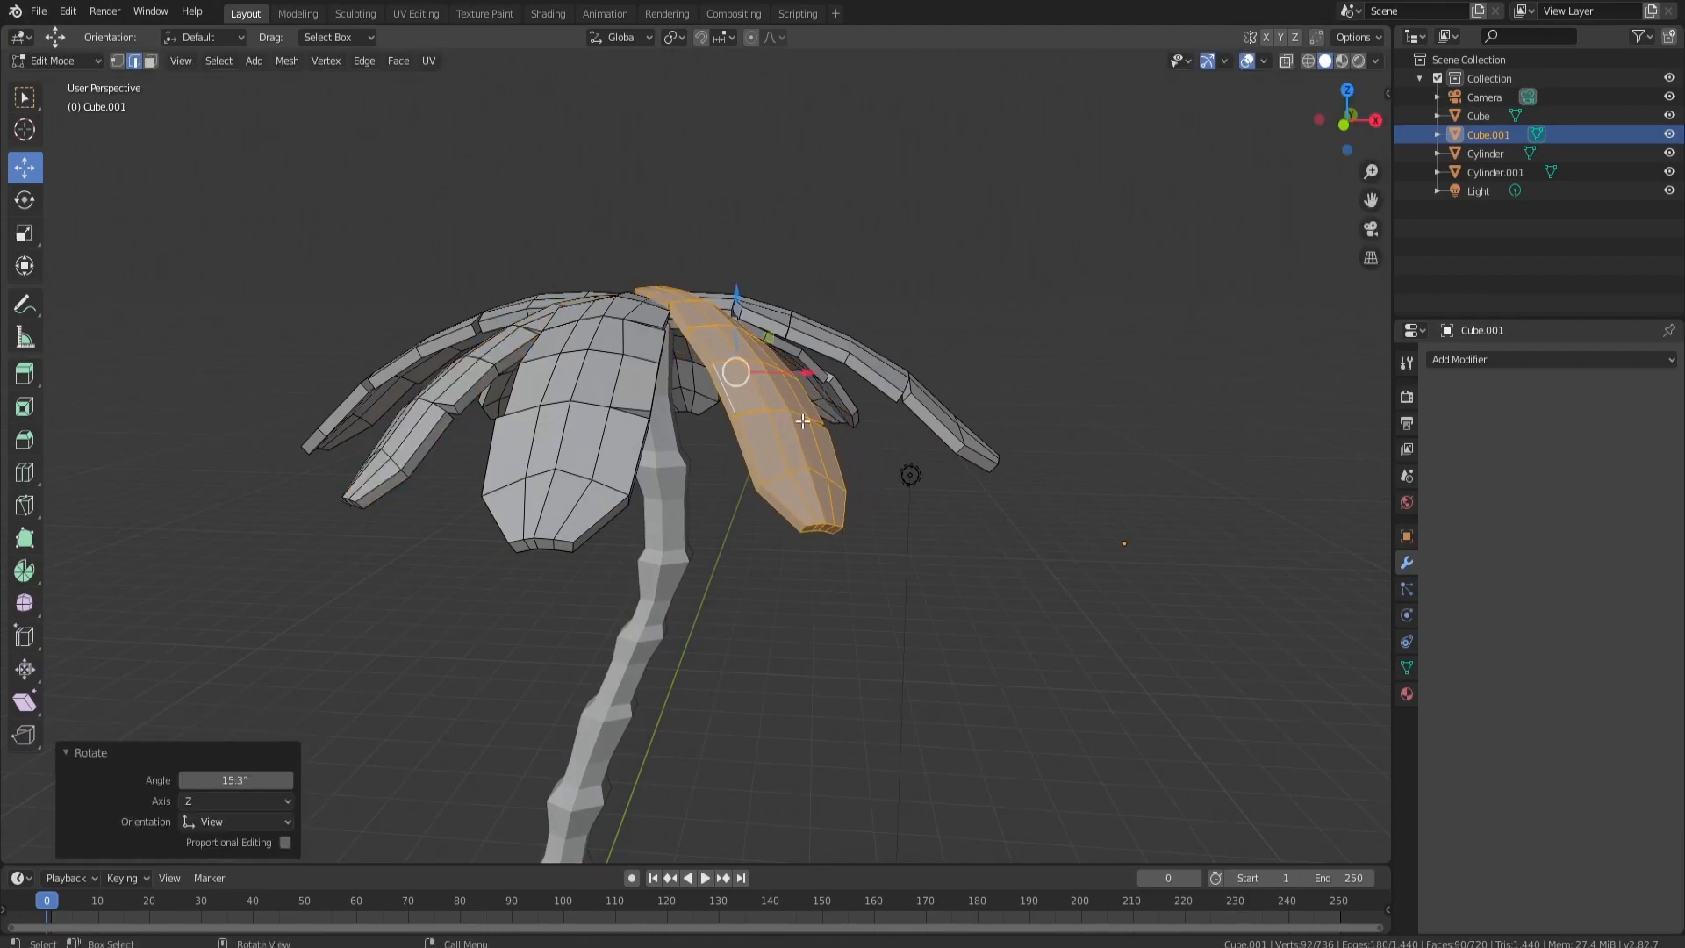
drag(739, 342, 729, 371)
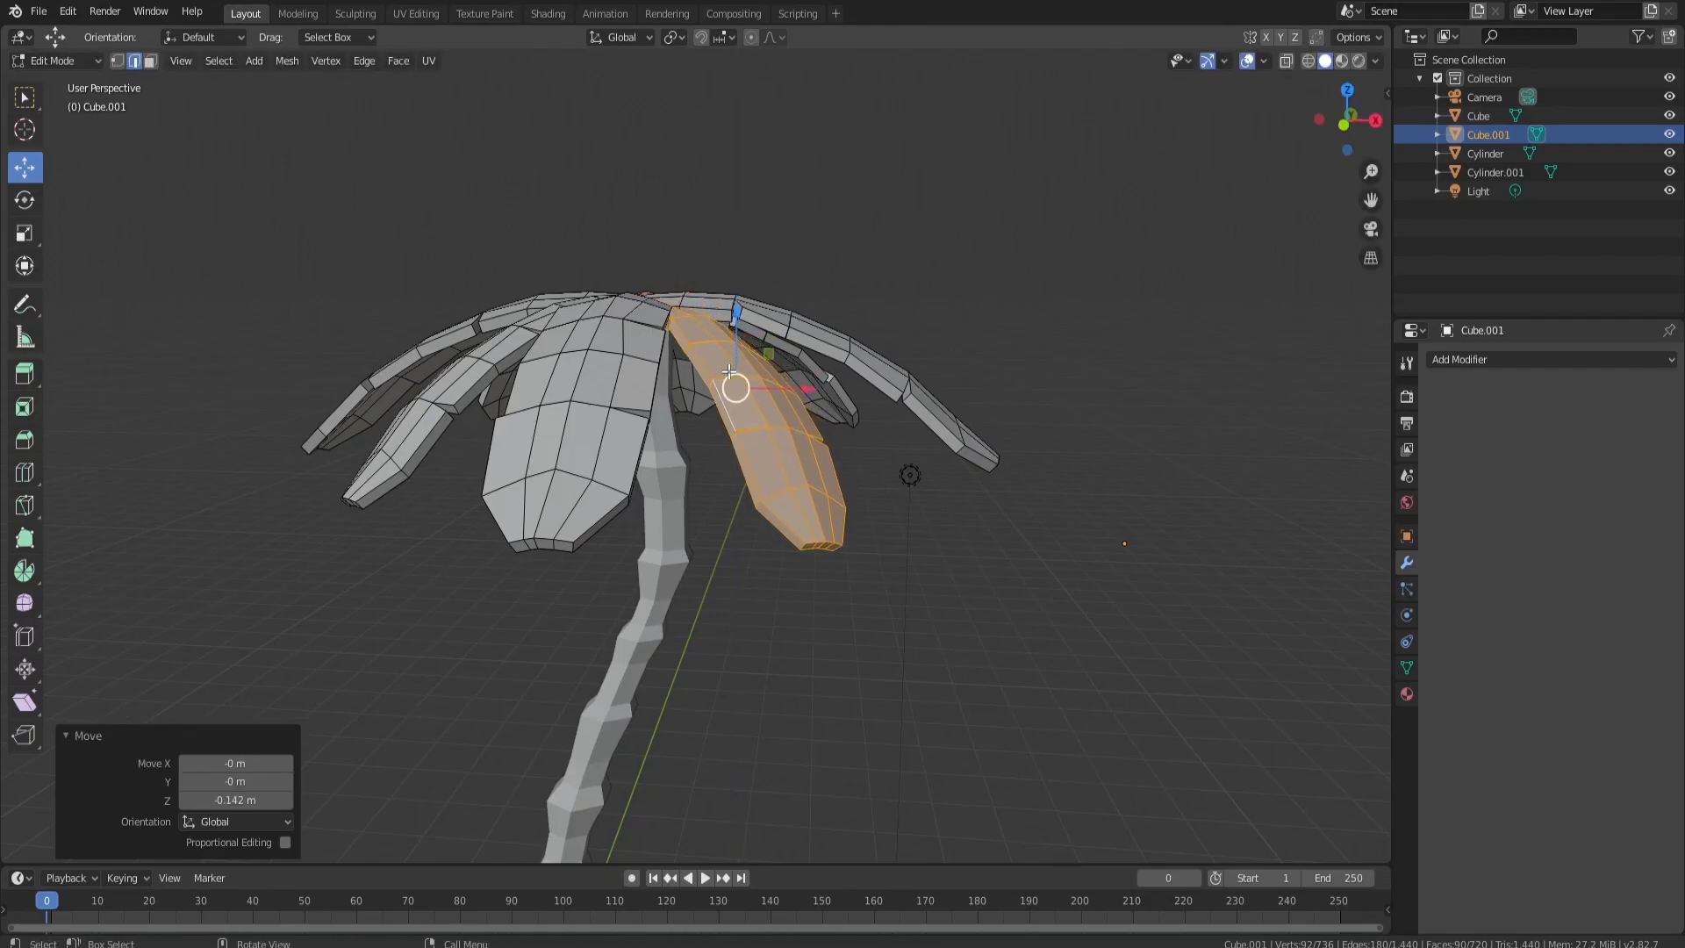
Step: Select the whole leaf next to the one just lowered, rotate it in the view plane and raise it 0.288 m along Z
middle_drag(786, 394, 776, 397)
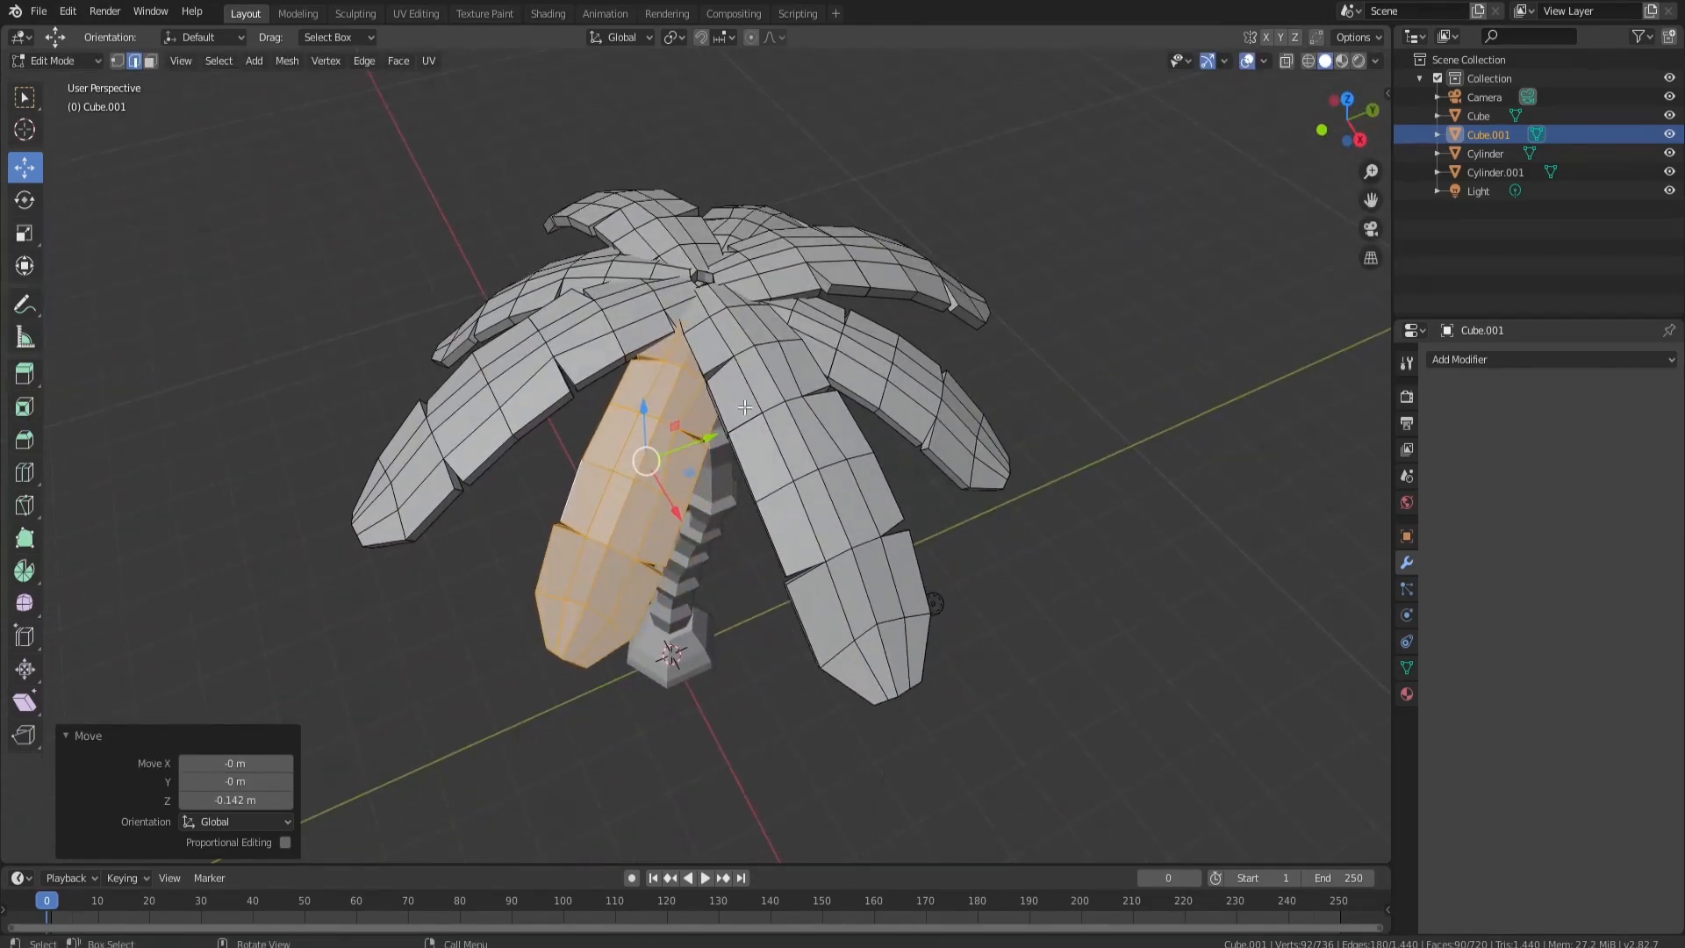
click(777, 395)
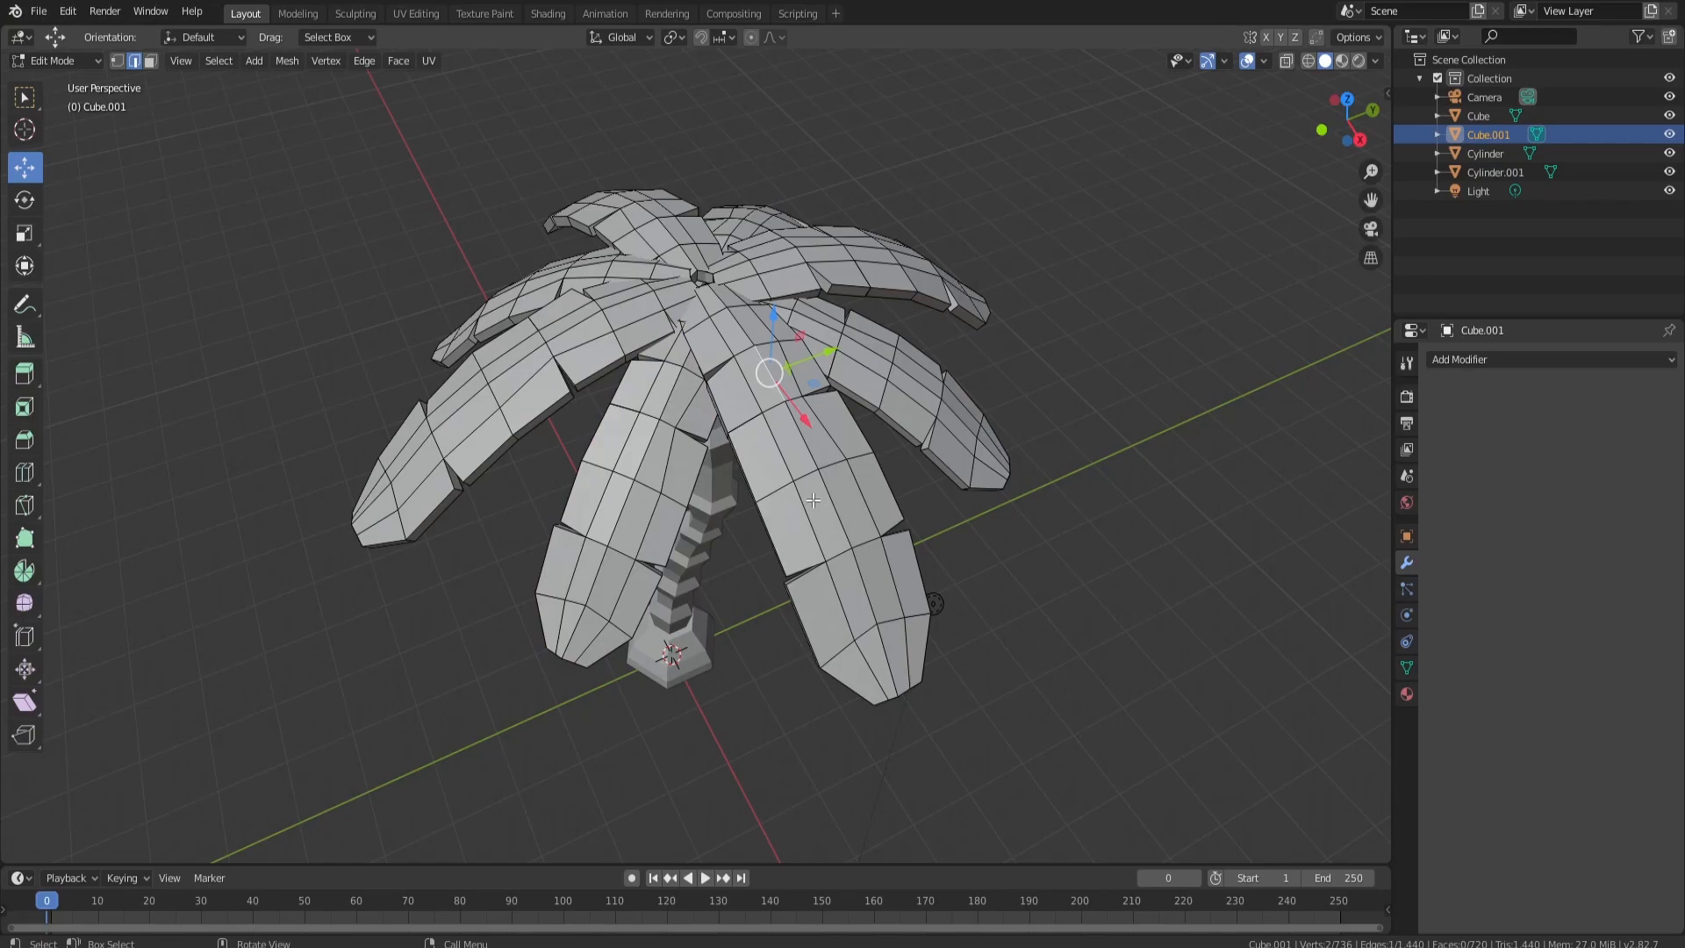
key(ctrl+l)
middle_drag(813, 500, 1044, 449)
key(r)
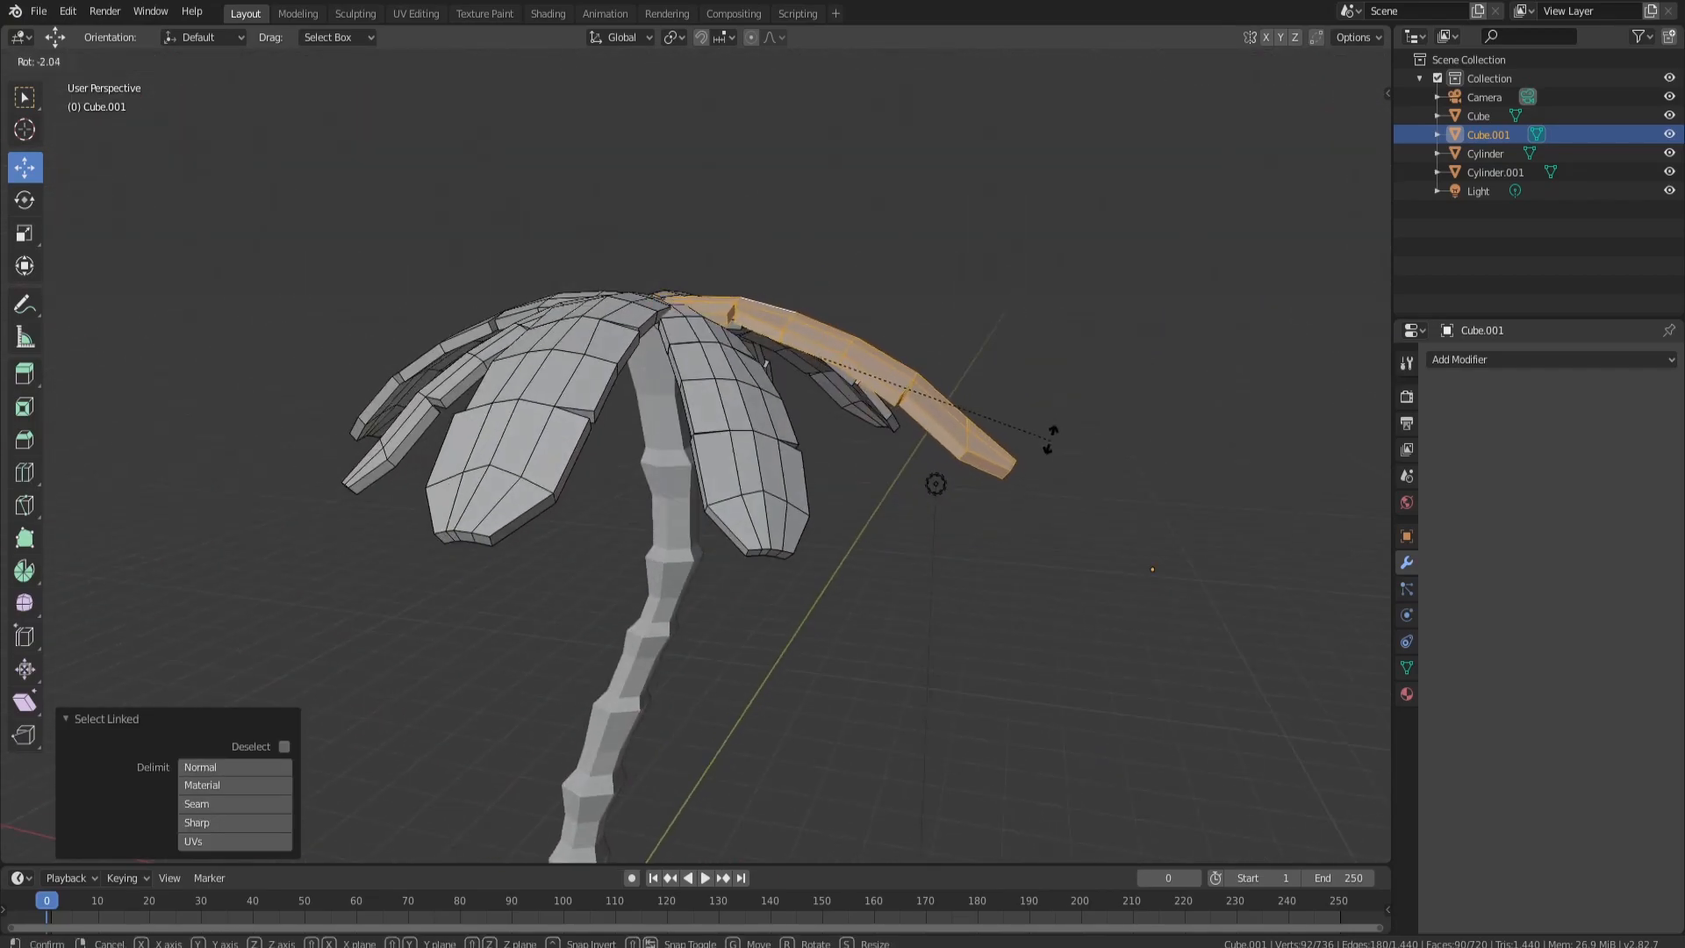
click(1018, 395)
drag(820, 305, 822, 277)
Step: Select the whole long leaf hanging in front of the trunk, rotate it -11.9° in the view plane and -22.5° about the global X axis
middle_drag(821, 278, 581, 359)
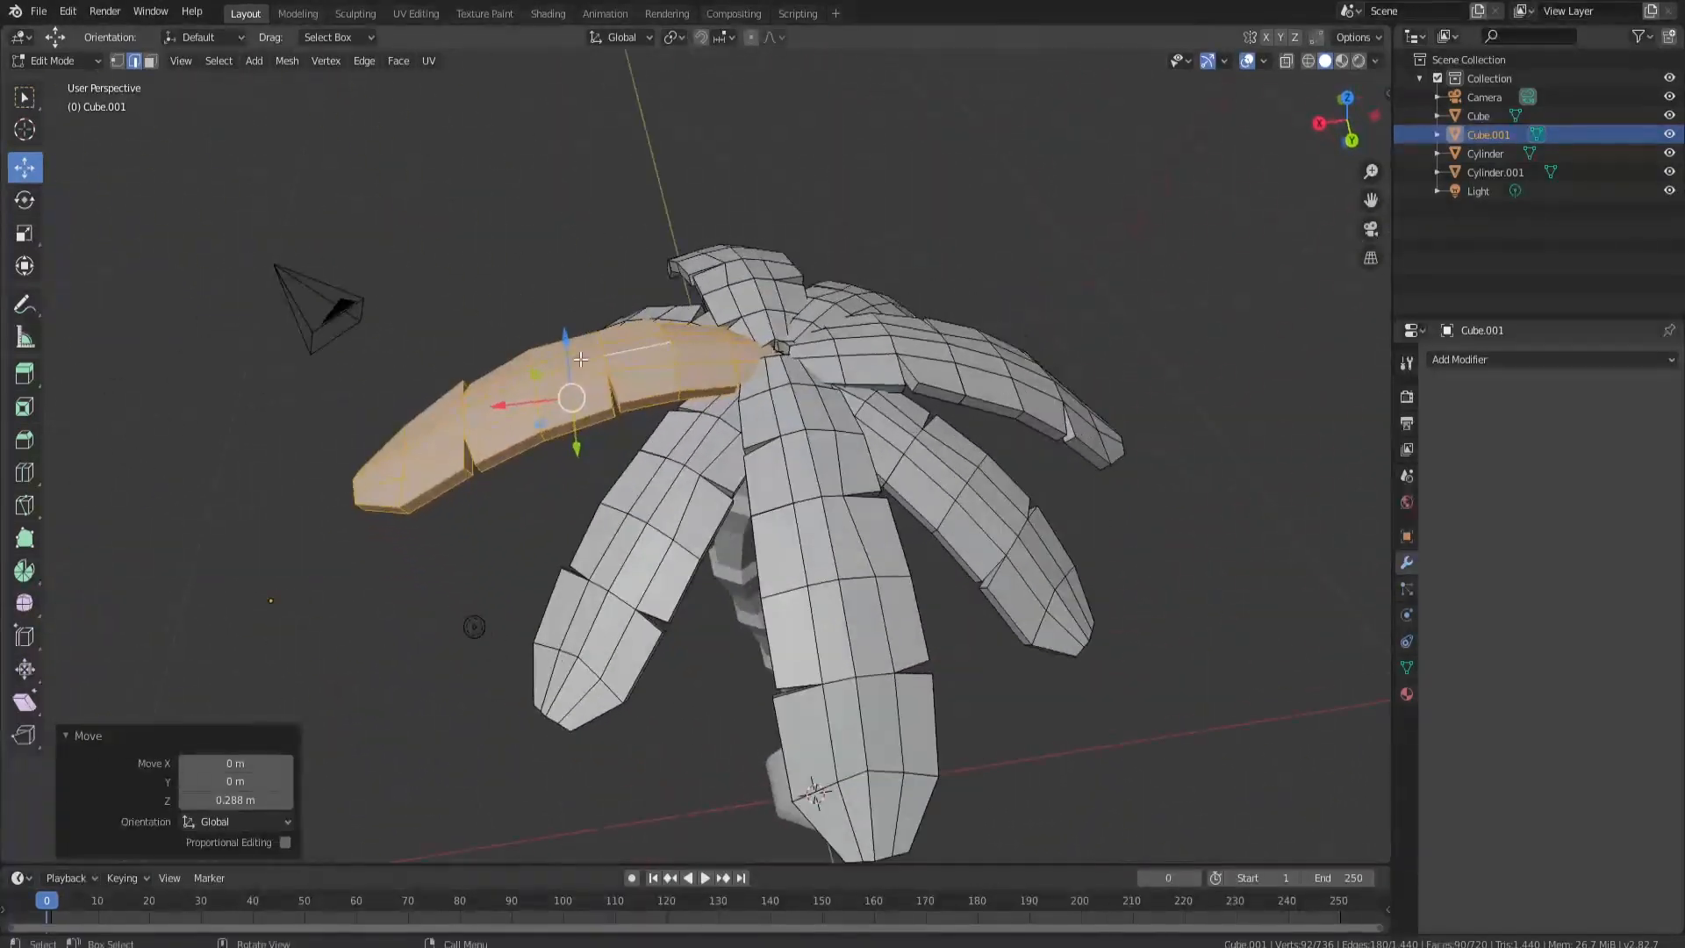
click(797, 439)
key(l)
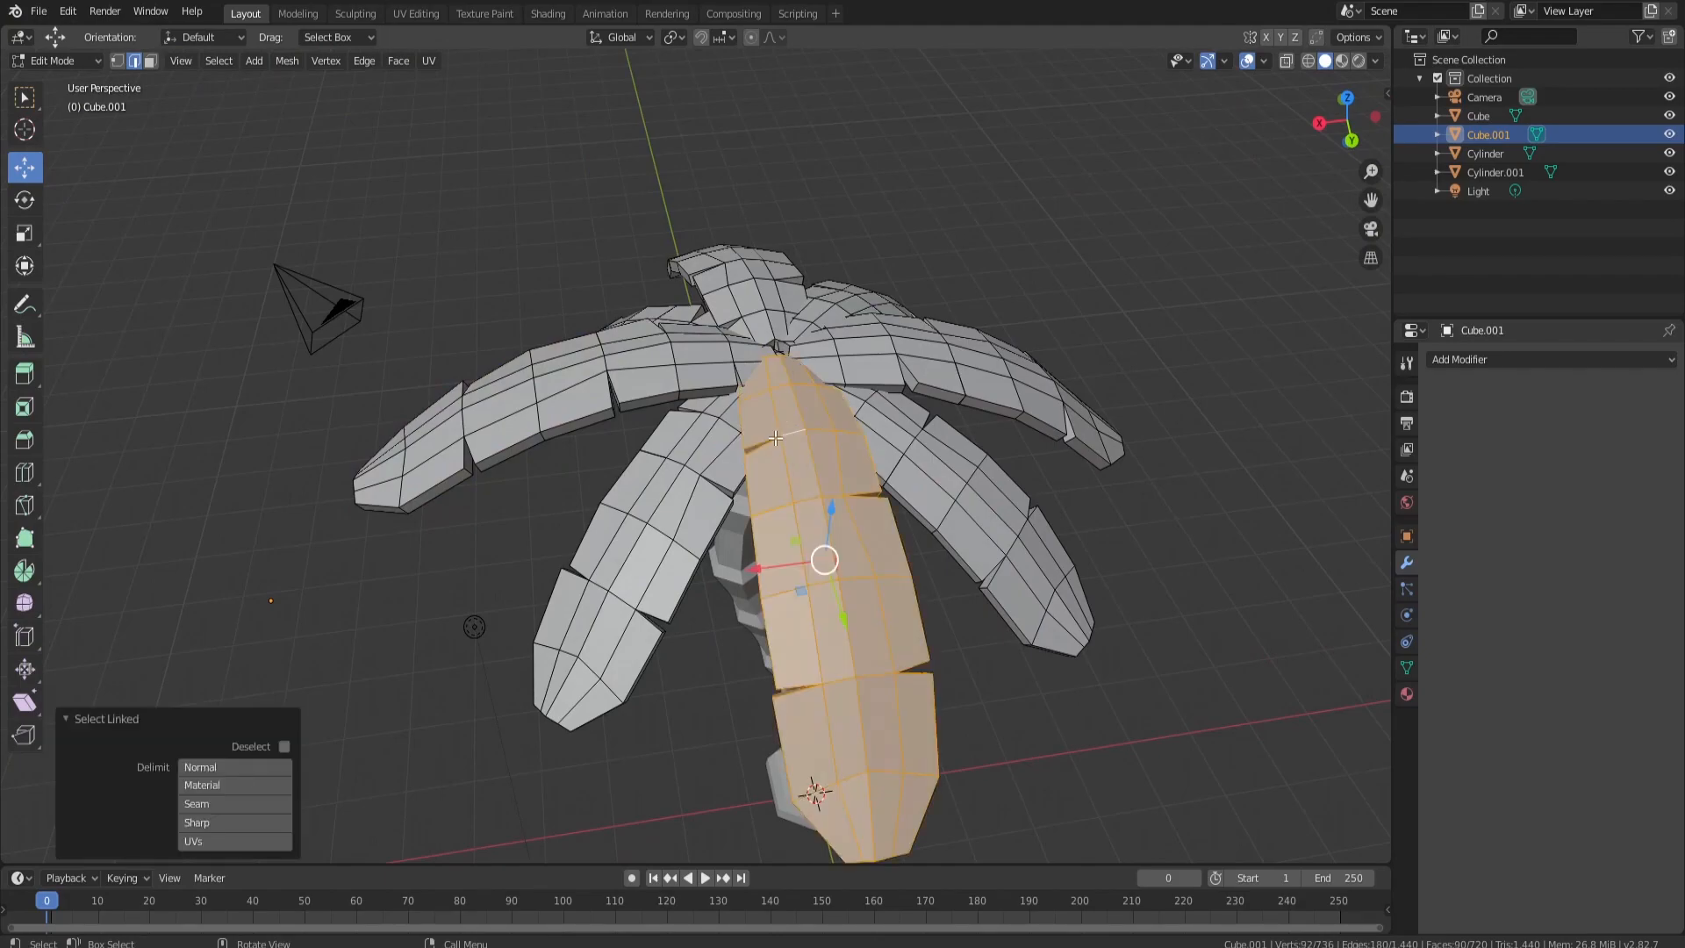
middle_drag(820, 458, 941, 426)
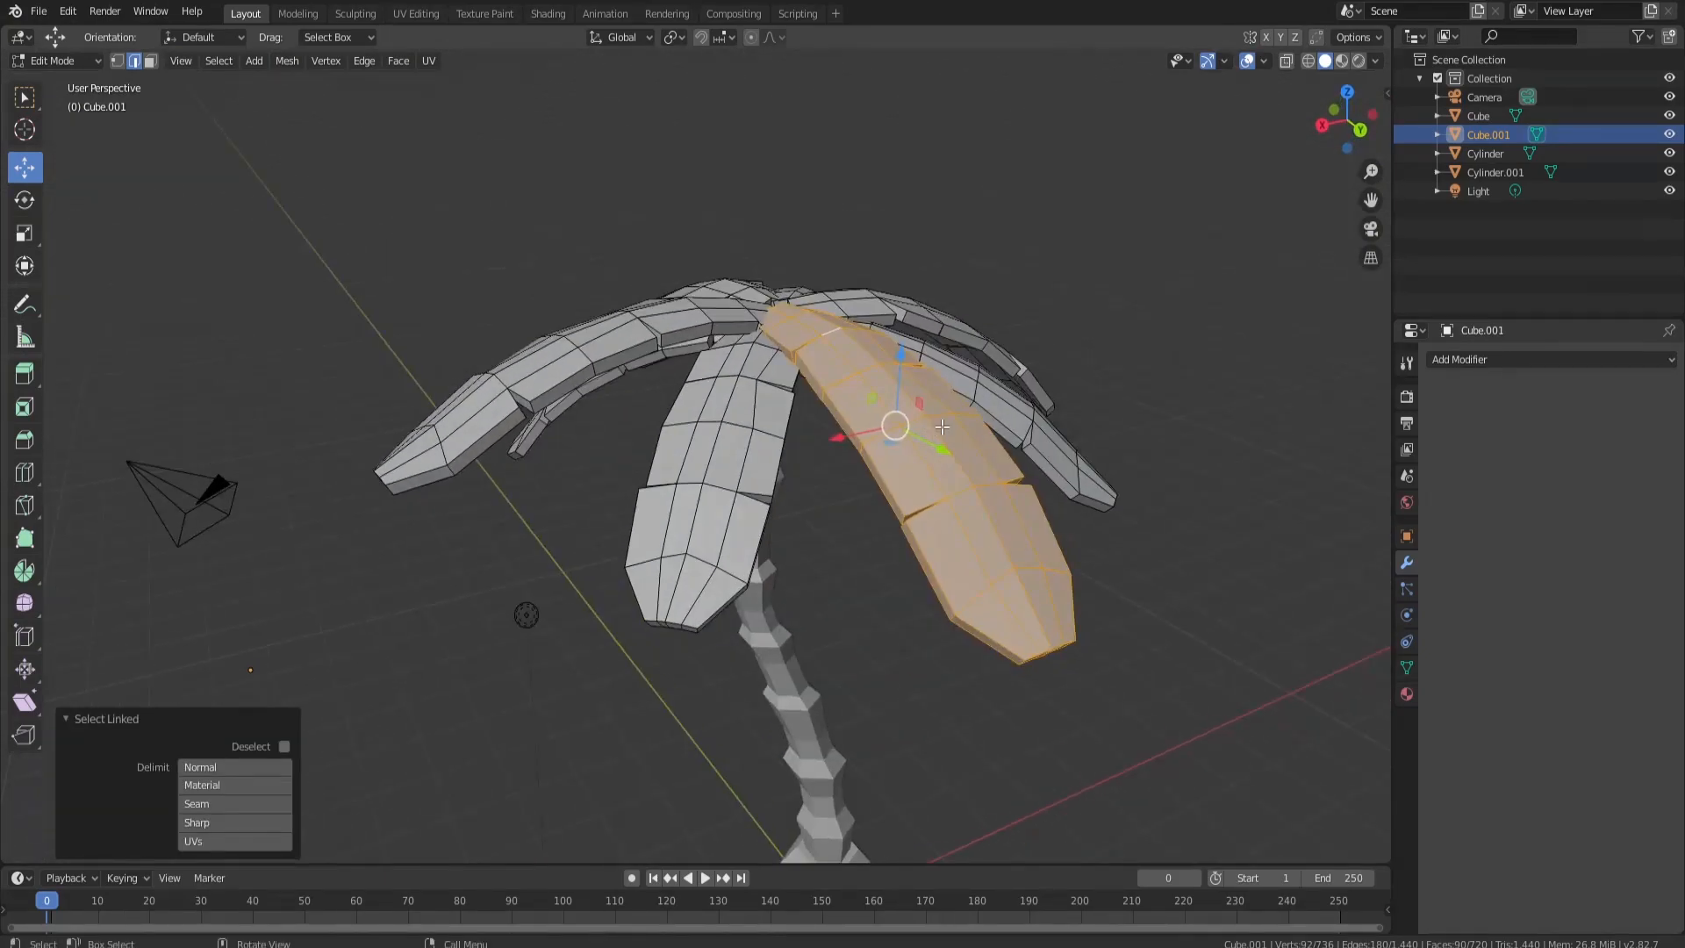
key(r)
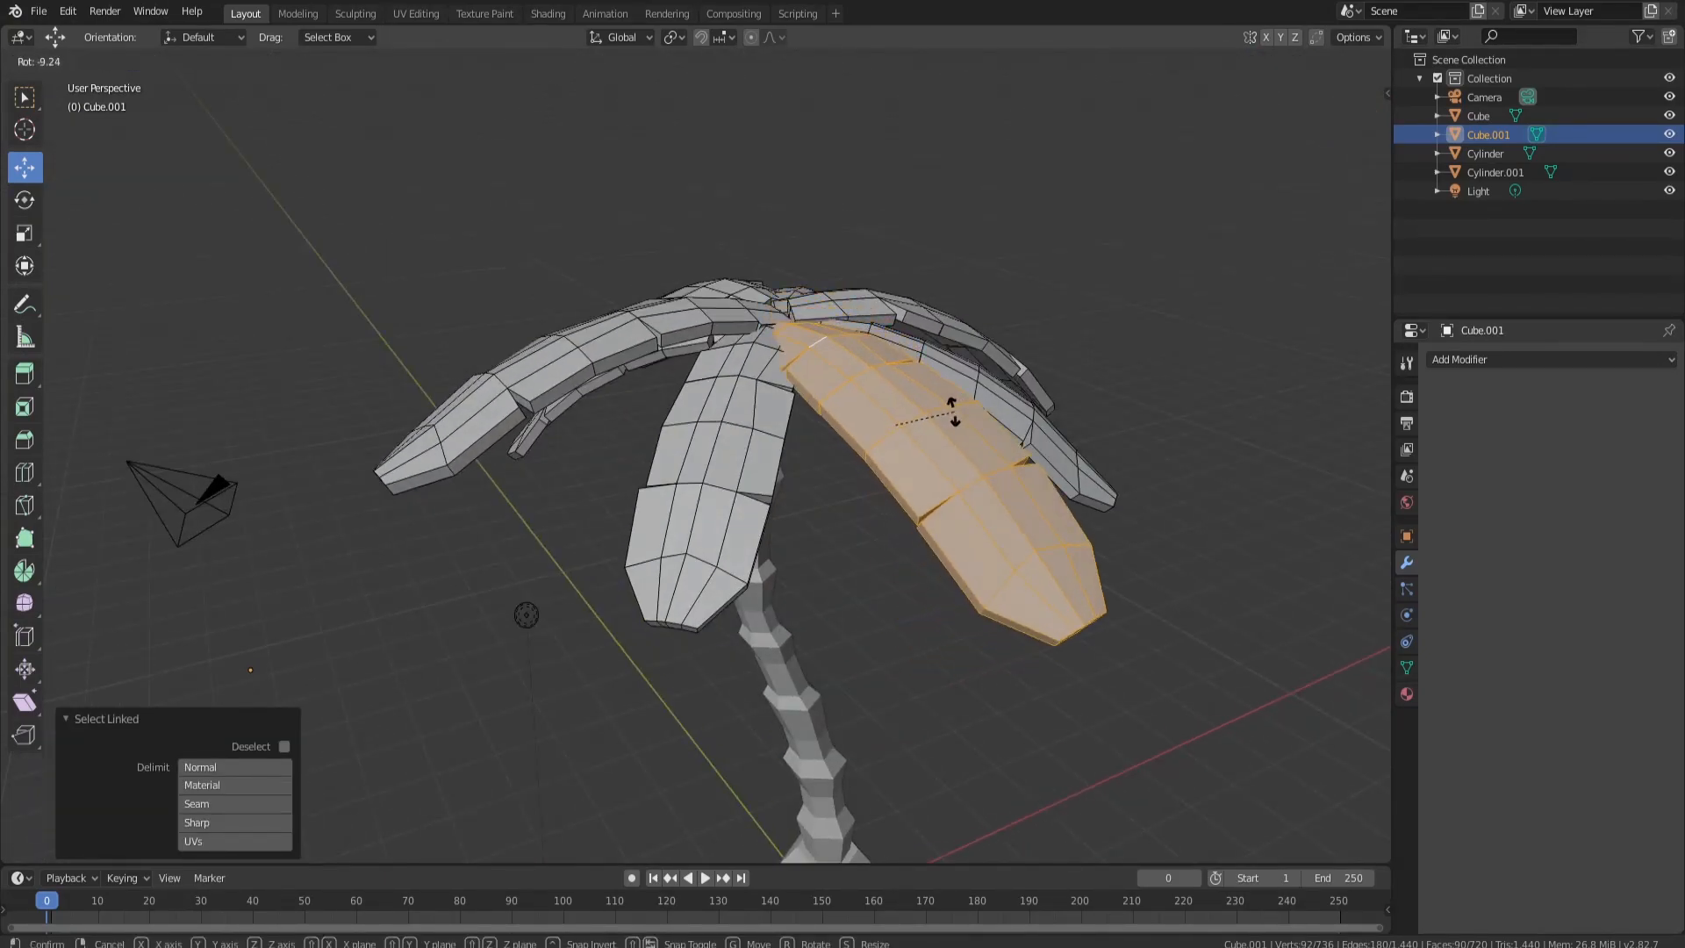
click(952, 409)
key(r)
key(x)
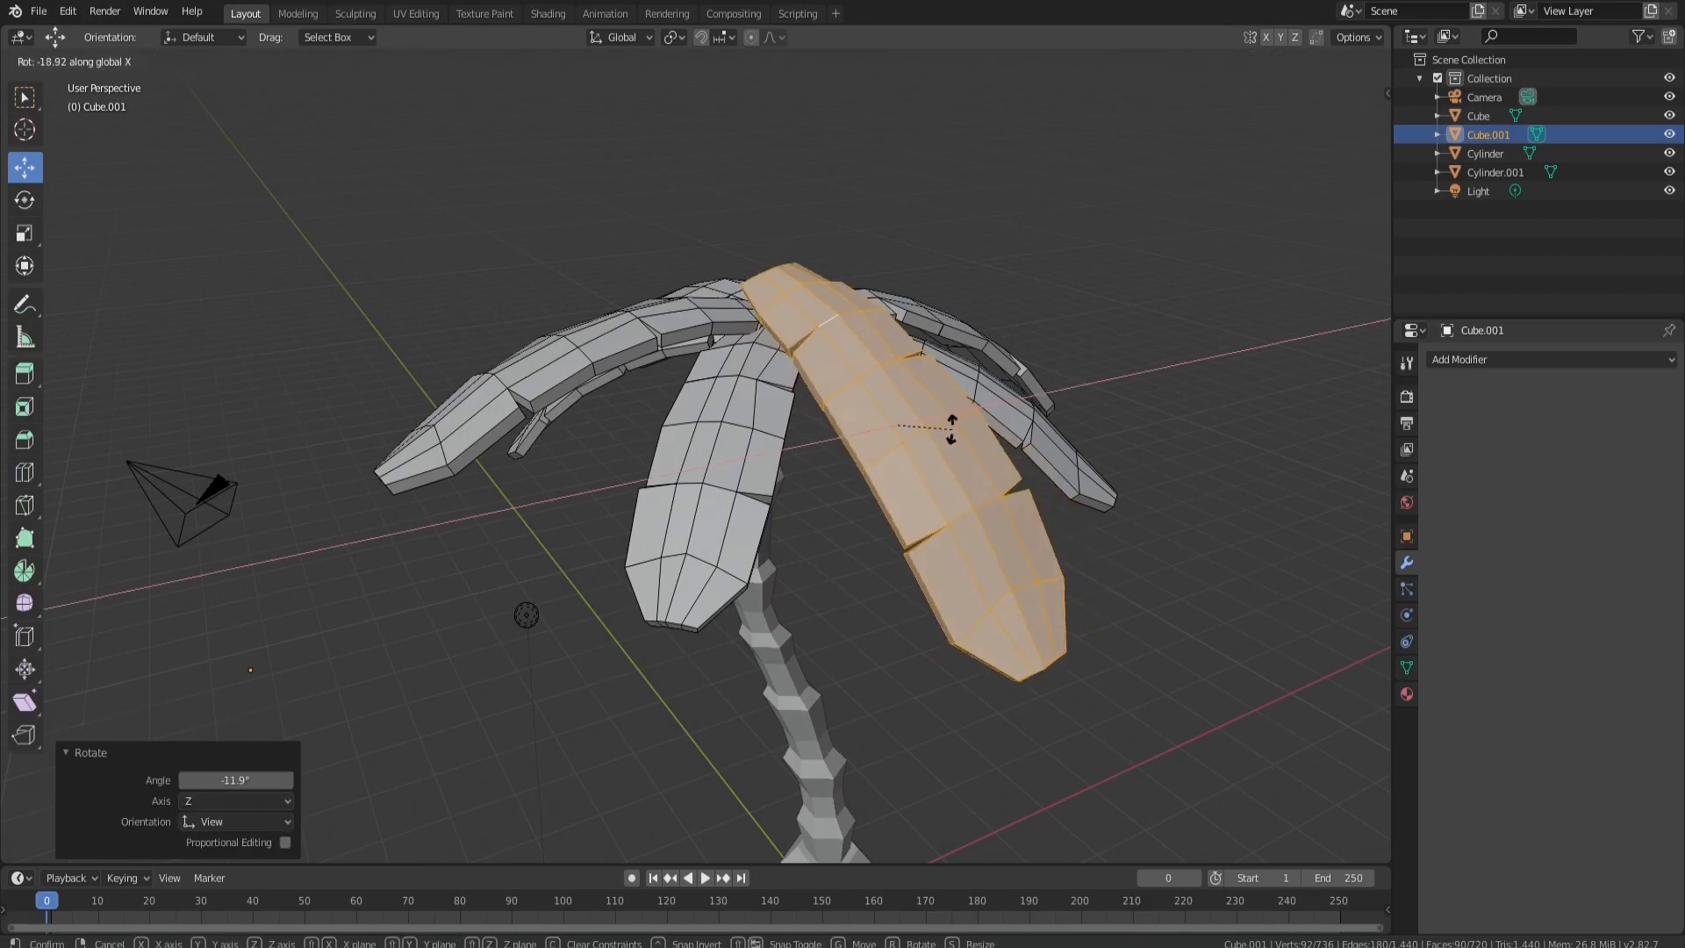
click(952, 433)
Step: Lower the rotated leaf along Z to meet the crown centre, shift it along Y, and return to Object Mode
key(g)
key(z)
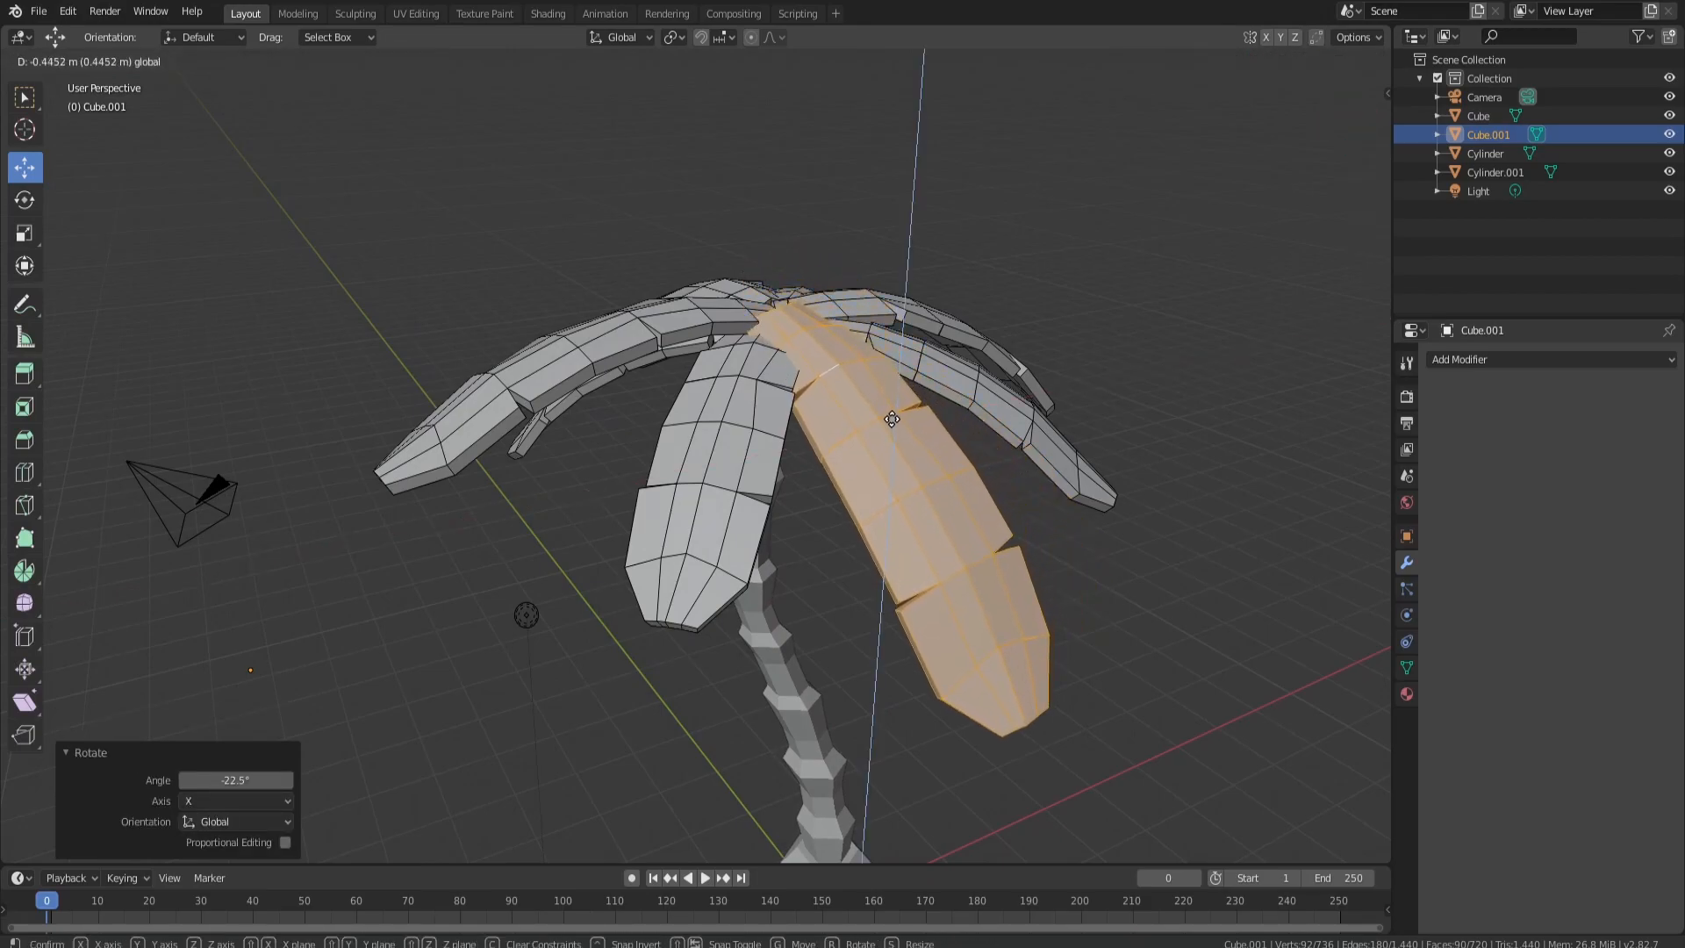
click(891, 478)
key(g)
key(y)
click(914, 491)
middle_drag(990, 426, 937, 430)
scroll(927, 511, down, 3)
middle_drag(927, 512, 812, 482)
key(Tab)
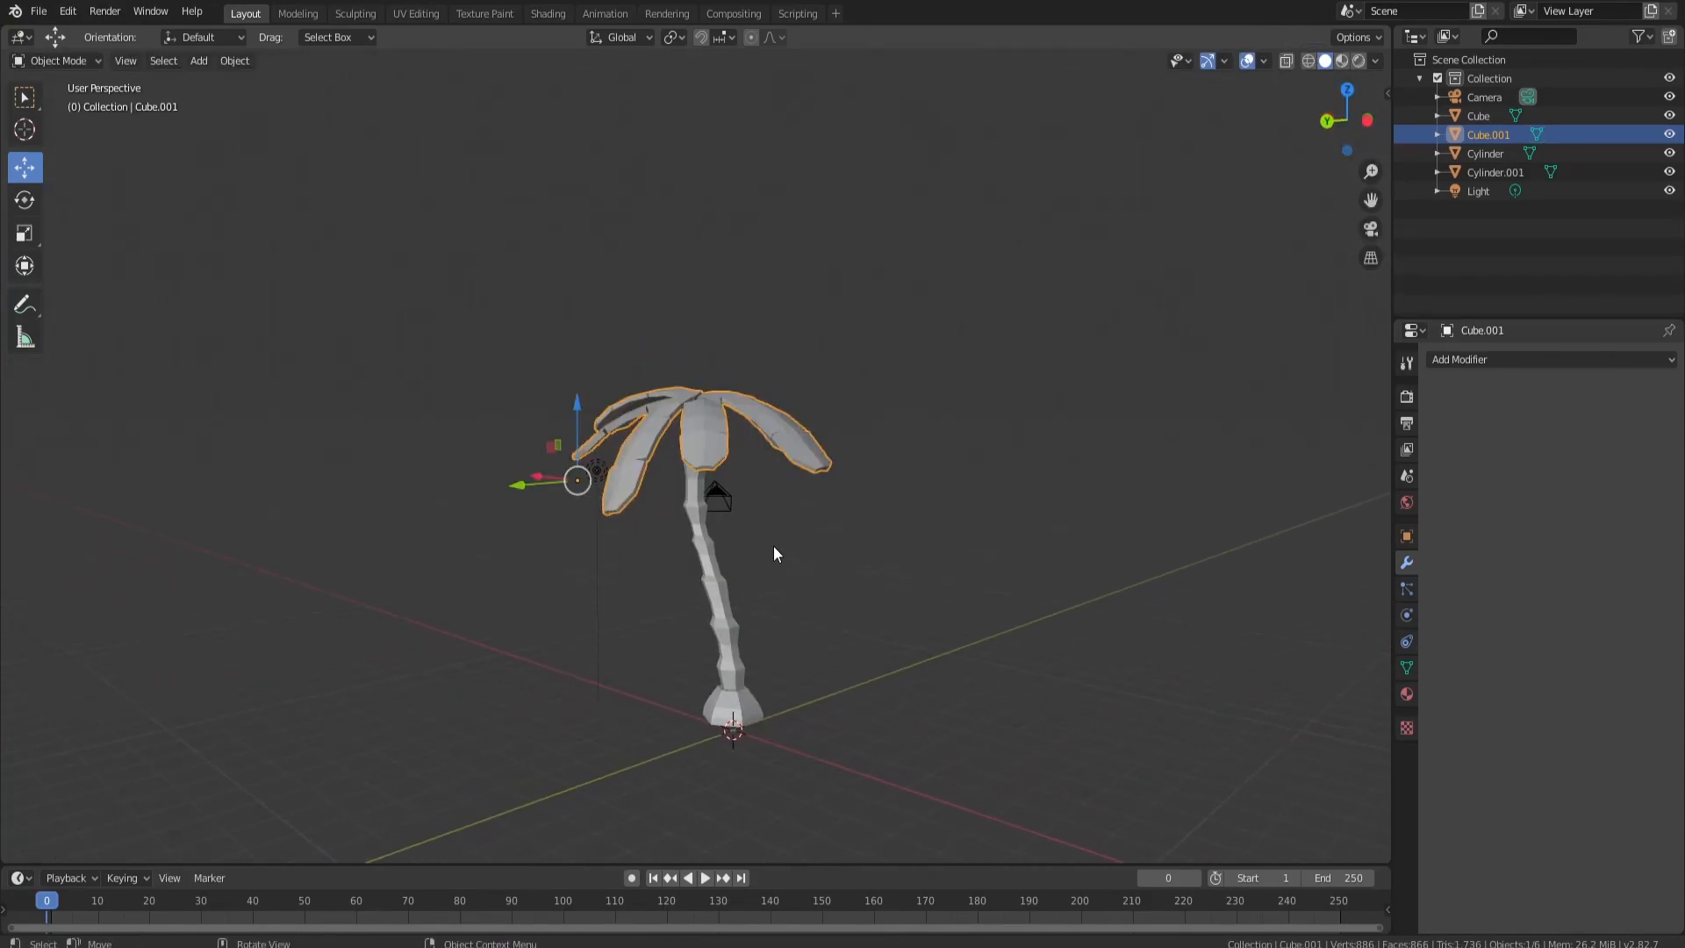
Step: In the UV Editing workspace with Color Grid.png loaded, select the entire leaf mesh and project its UVs from the front view
click(430, 13)
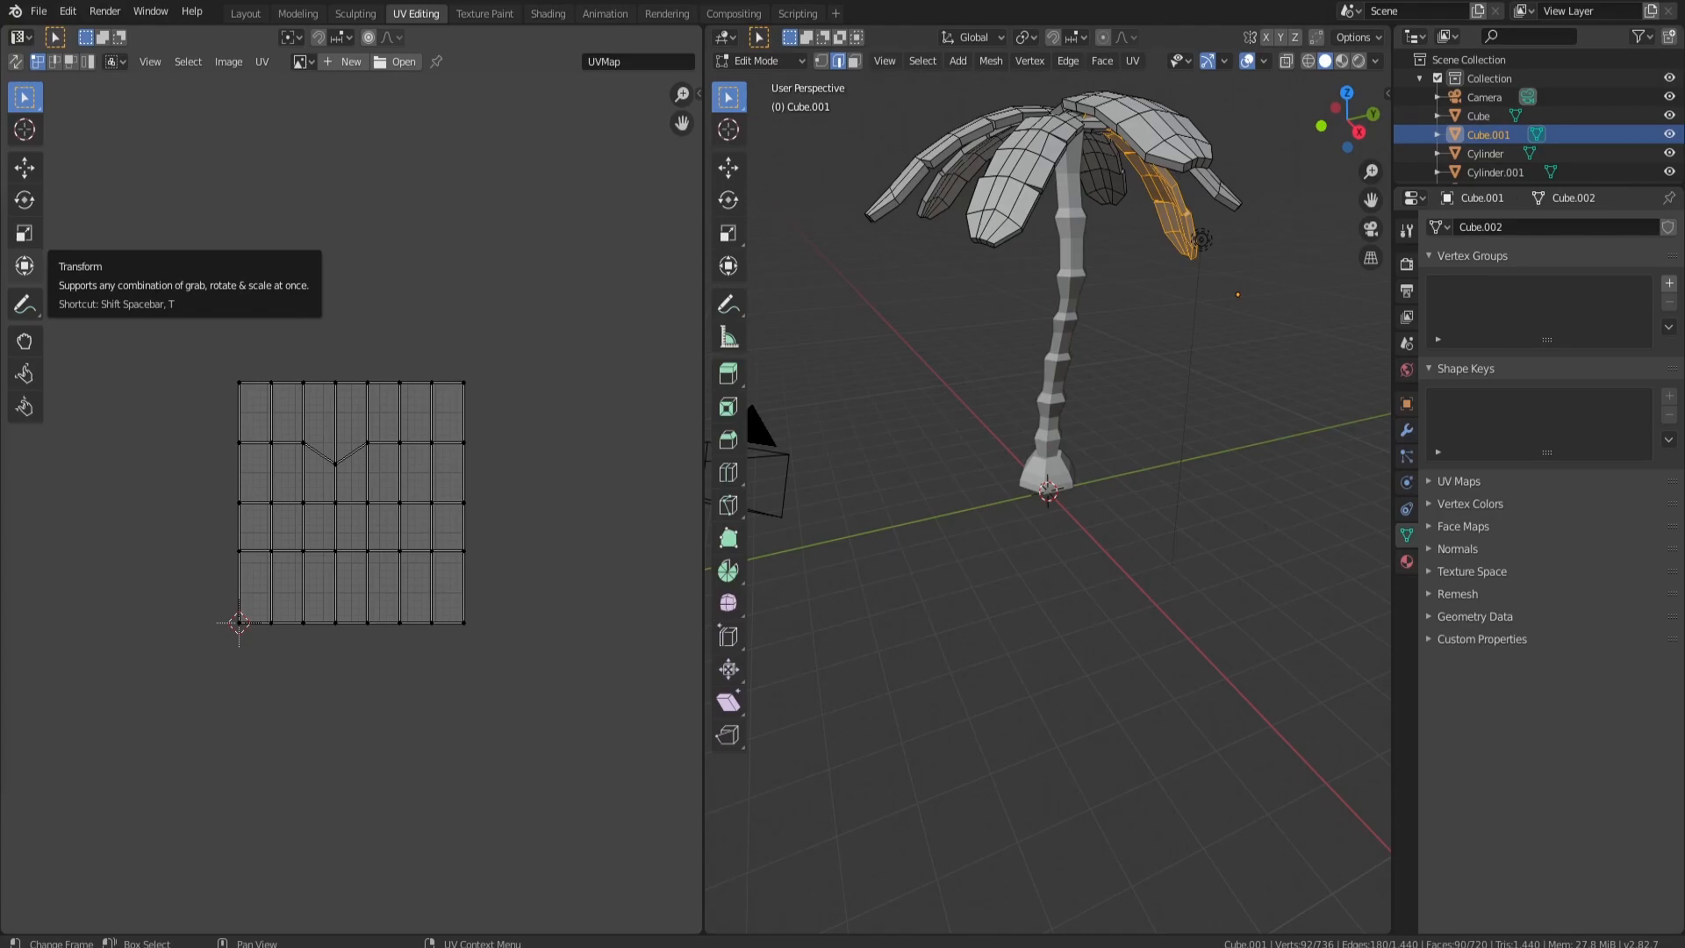
scroll(481, 580, up, 2)
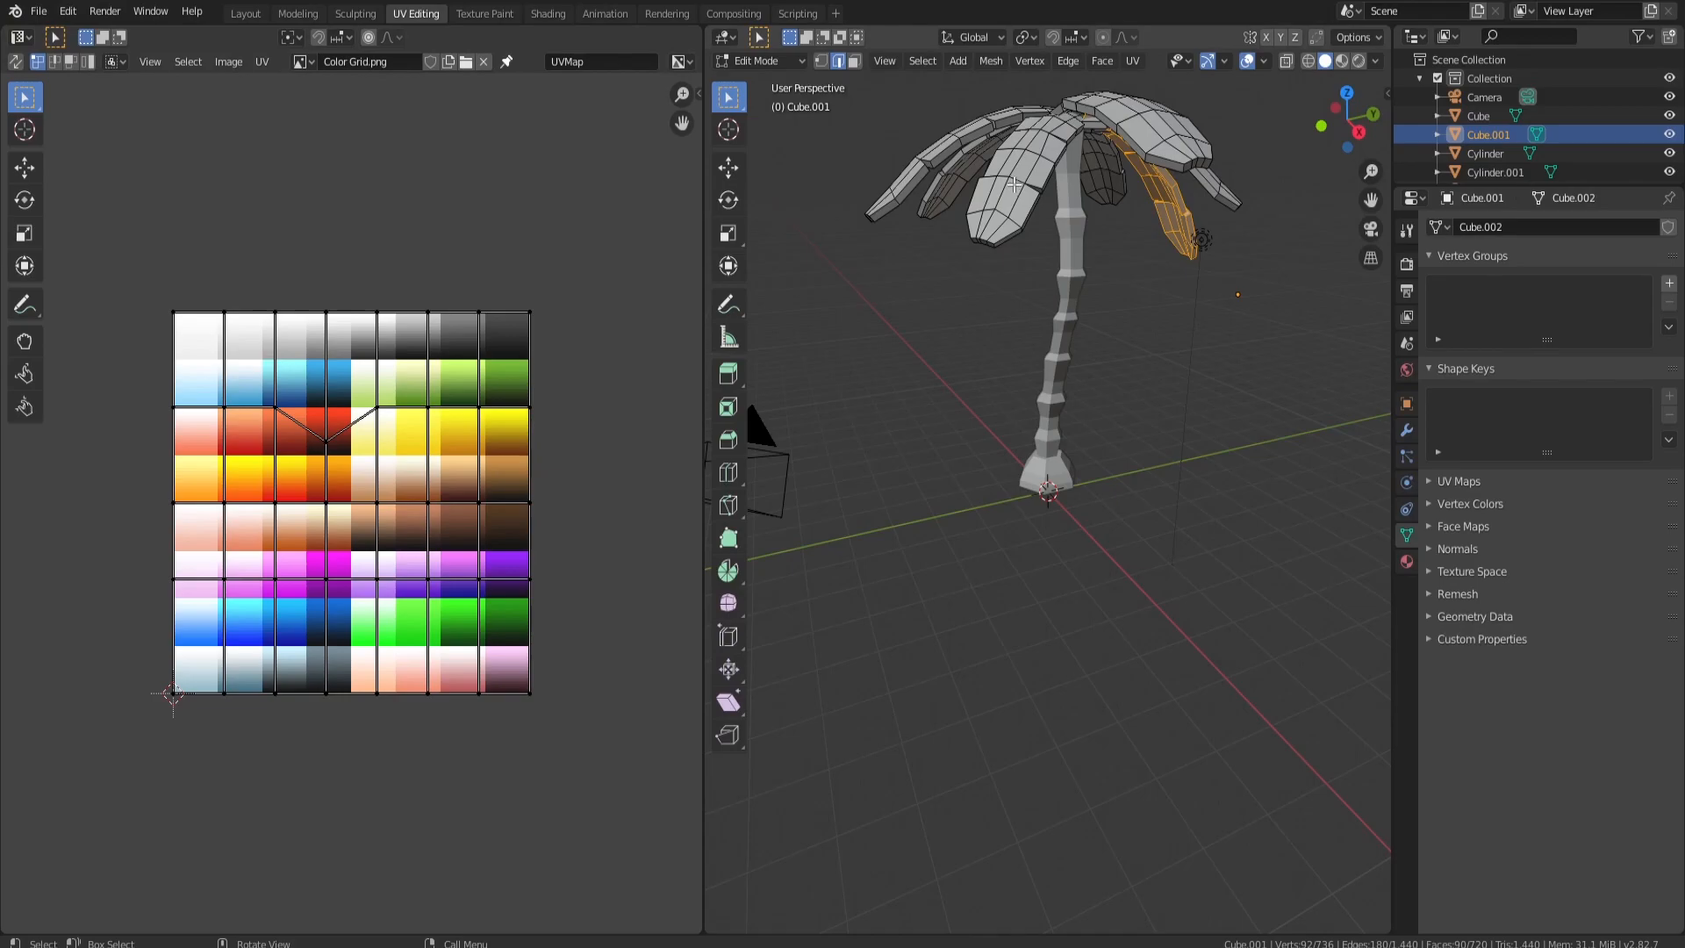
key(a)
middle_drag(1092, 250, 1036, 251)
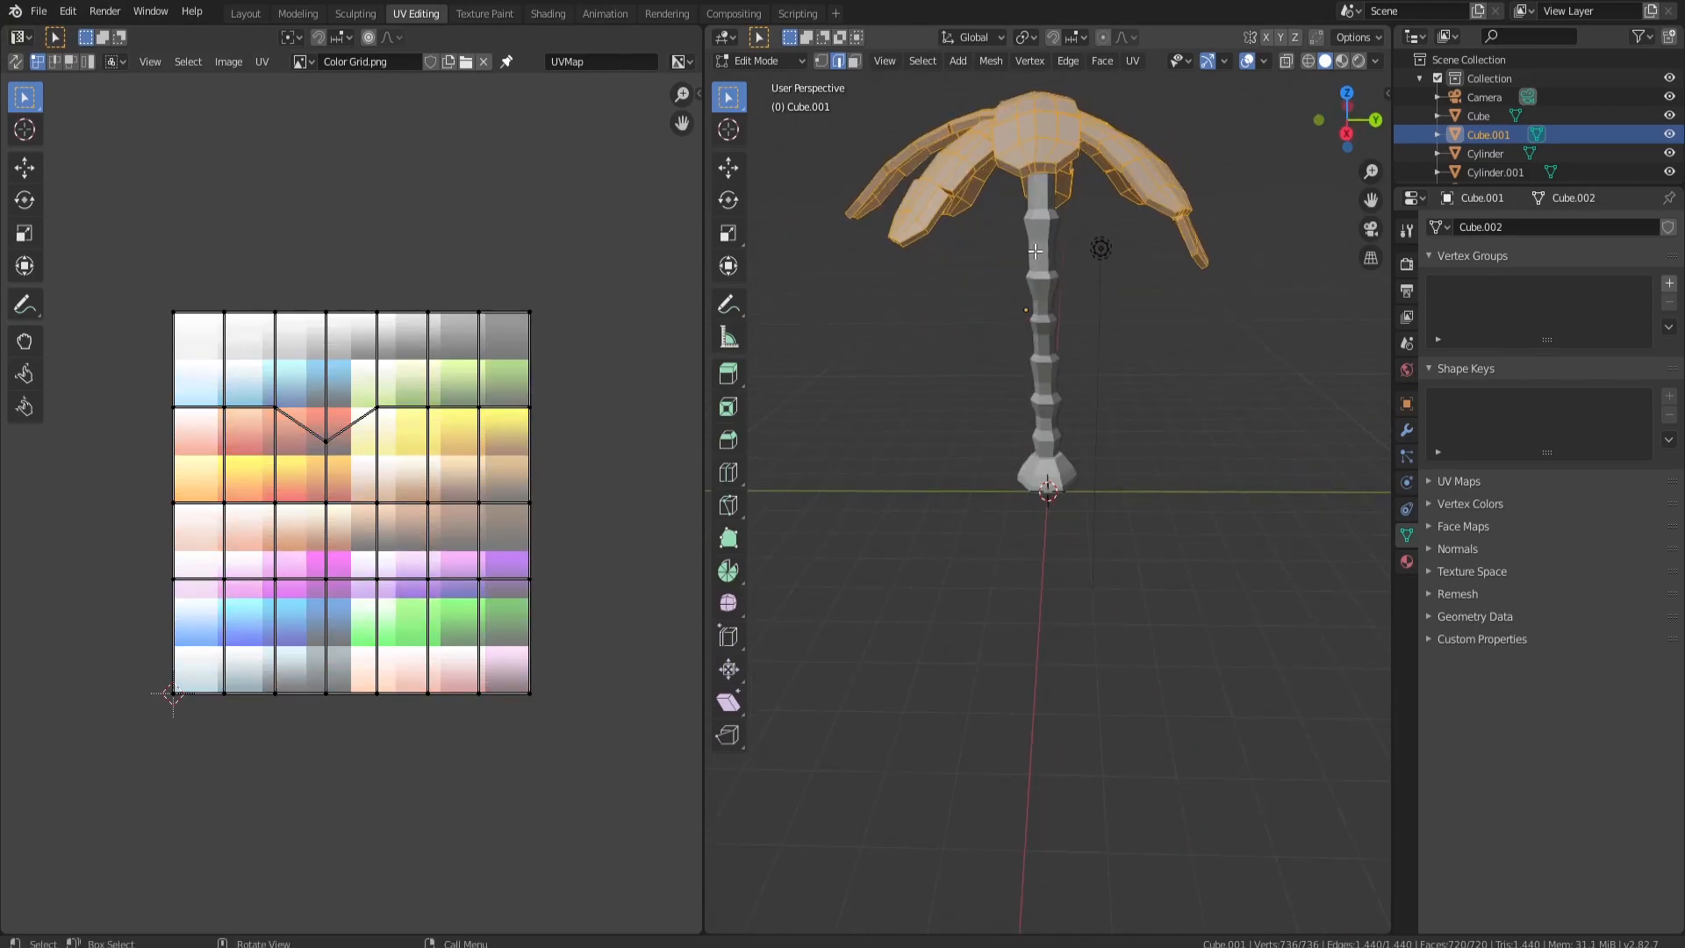
key(KP_1)
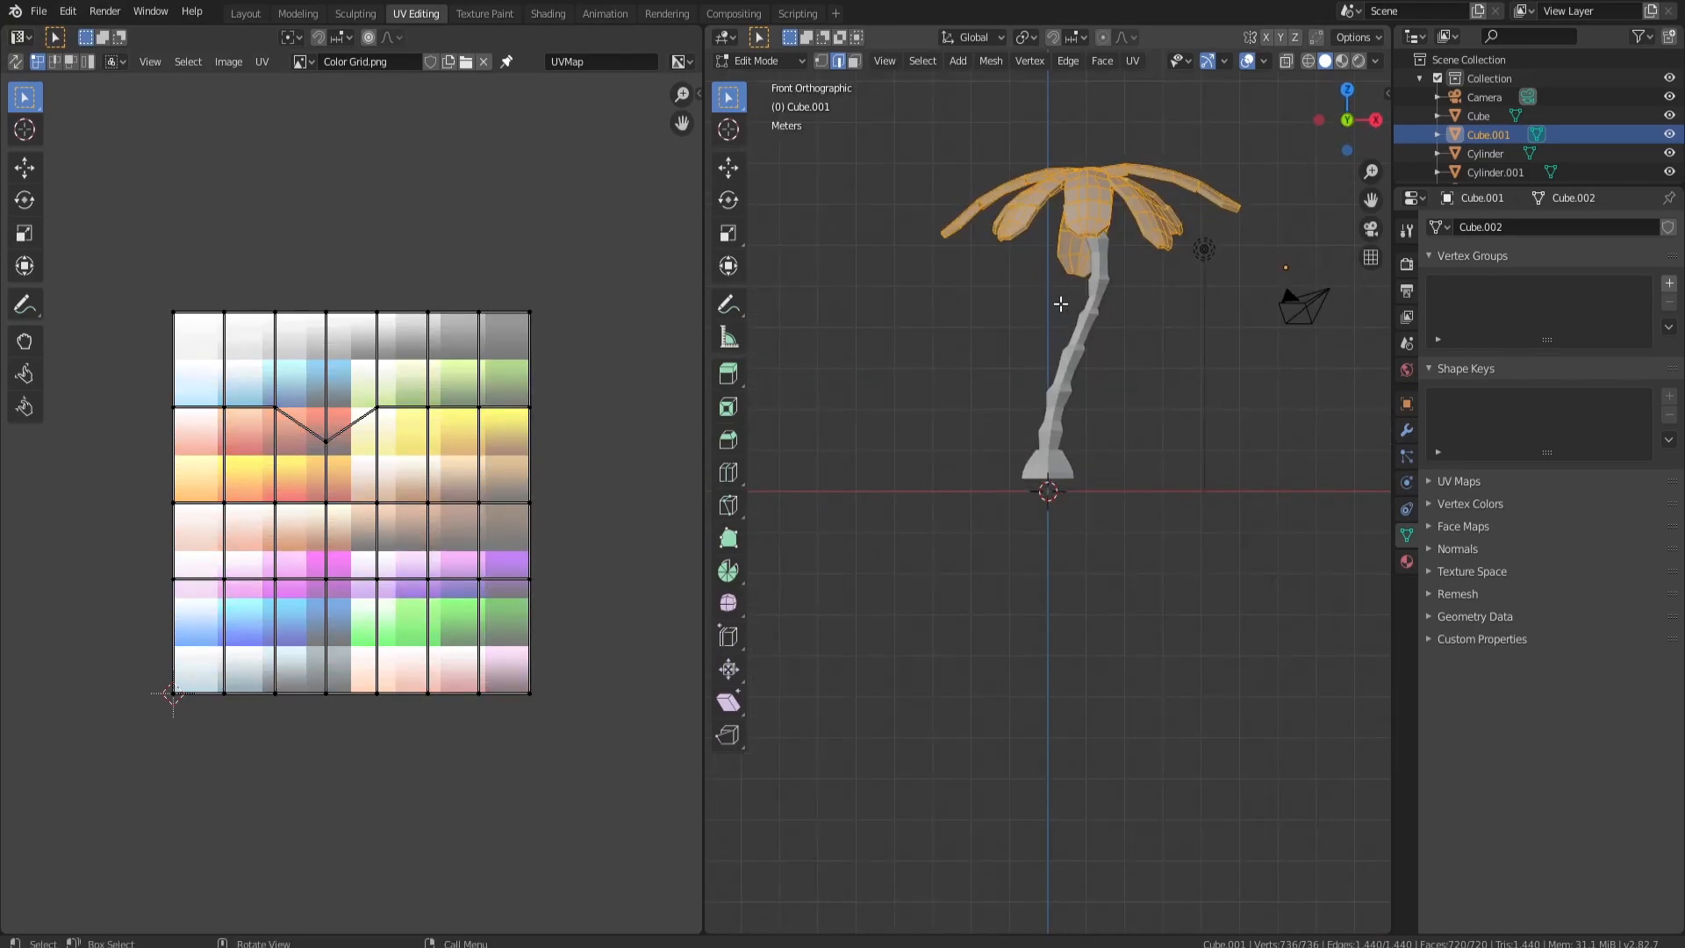
shift+middle_drag(1148, 289, 1150, 399)
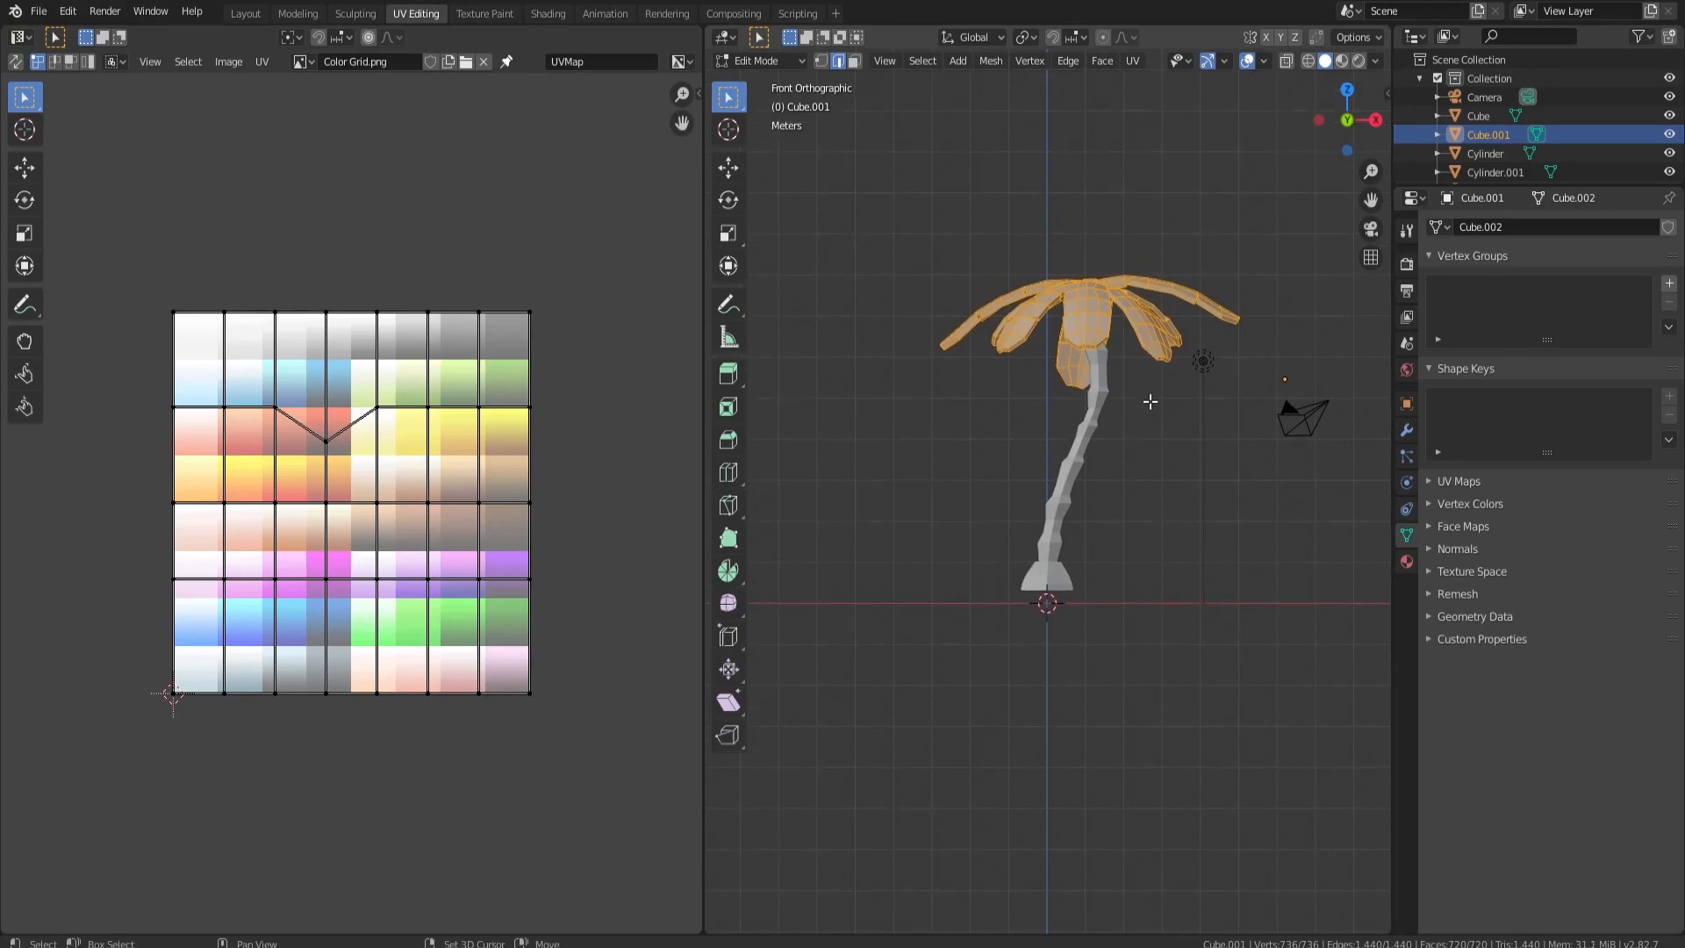
mouse_move(1091, 481)
alt+middle_down()
mouse_move(1098, 412)
mouse_move(1102, 597)
mouse_move(1100, 417)
mouse_move(1109, 509)
alt+middle_up()
key(u)
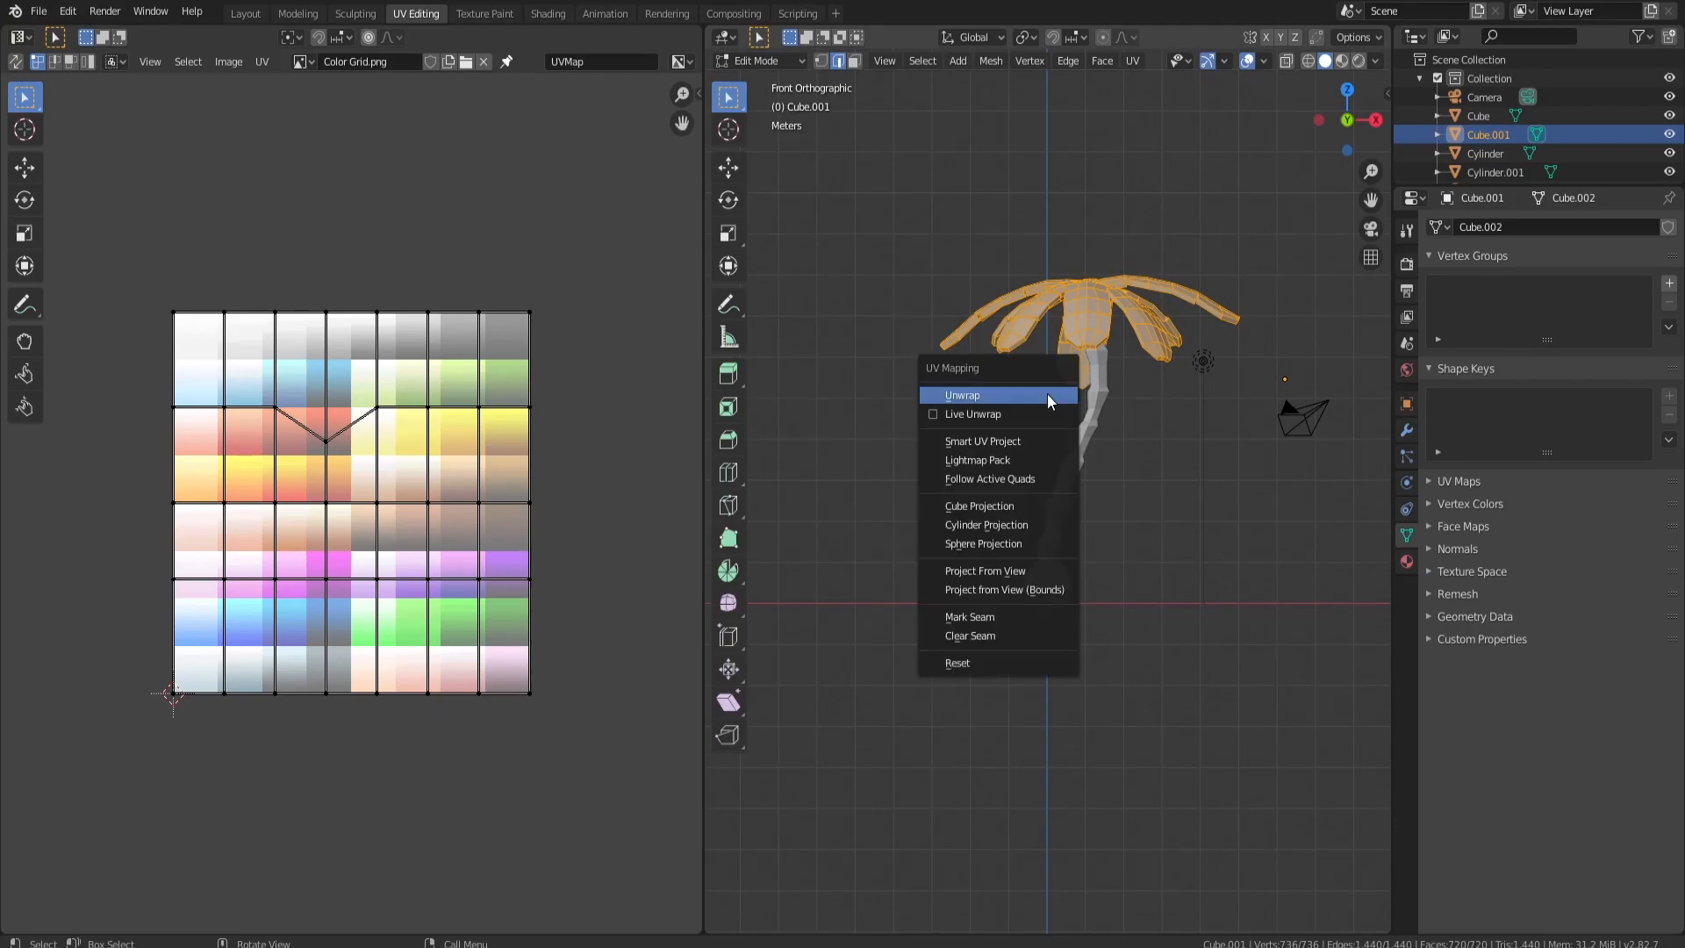
click(992, 571)
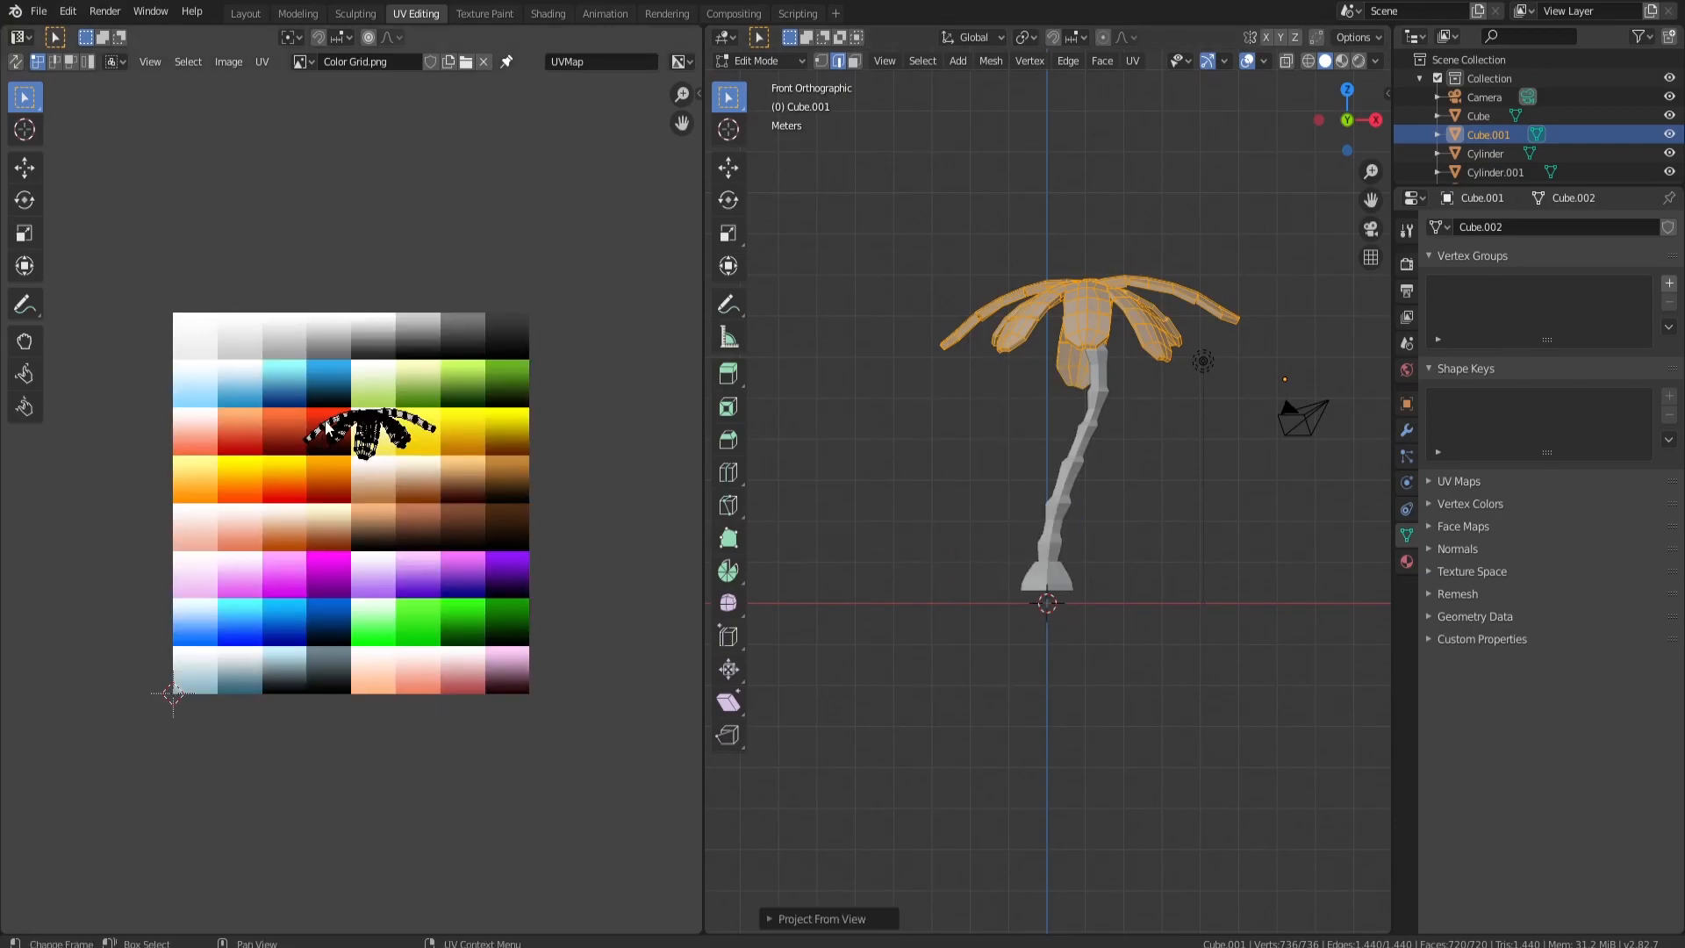
Step: Scale all the leaf UVs down and move them onto the light green swatch in the second row of the color grid
key(a)
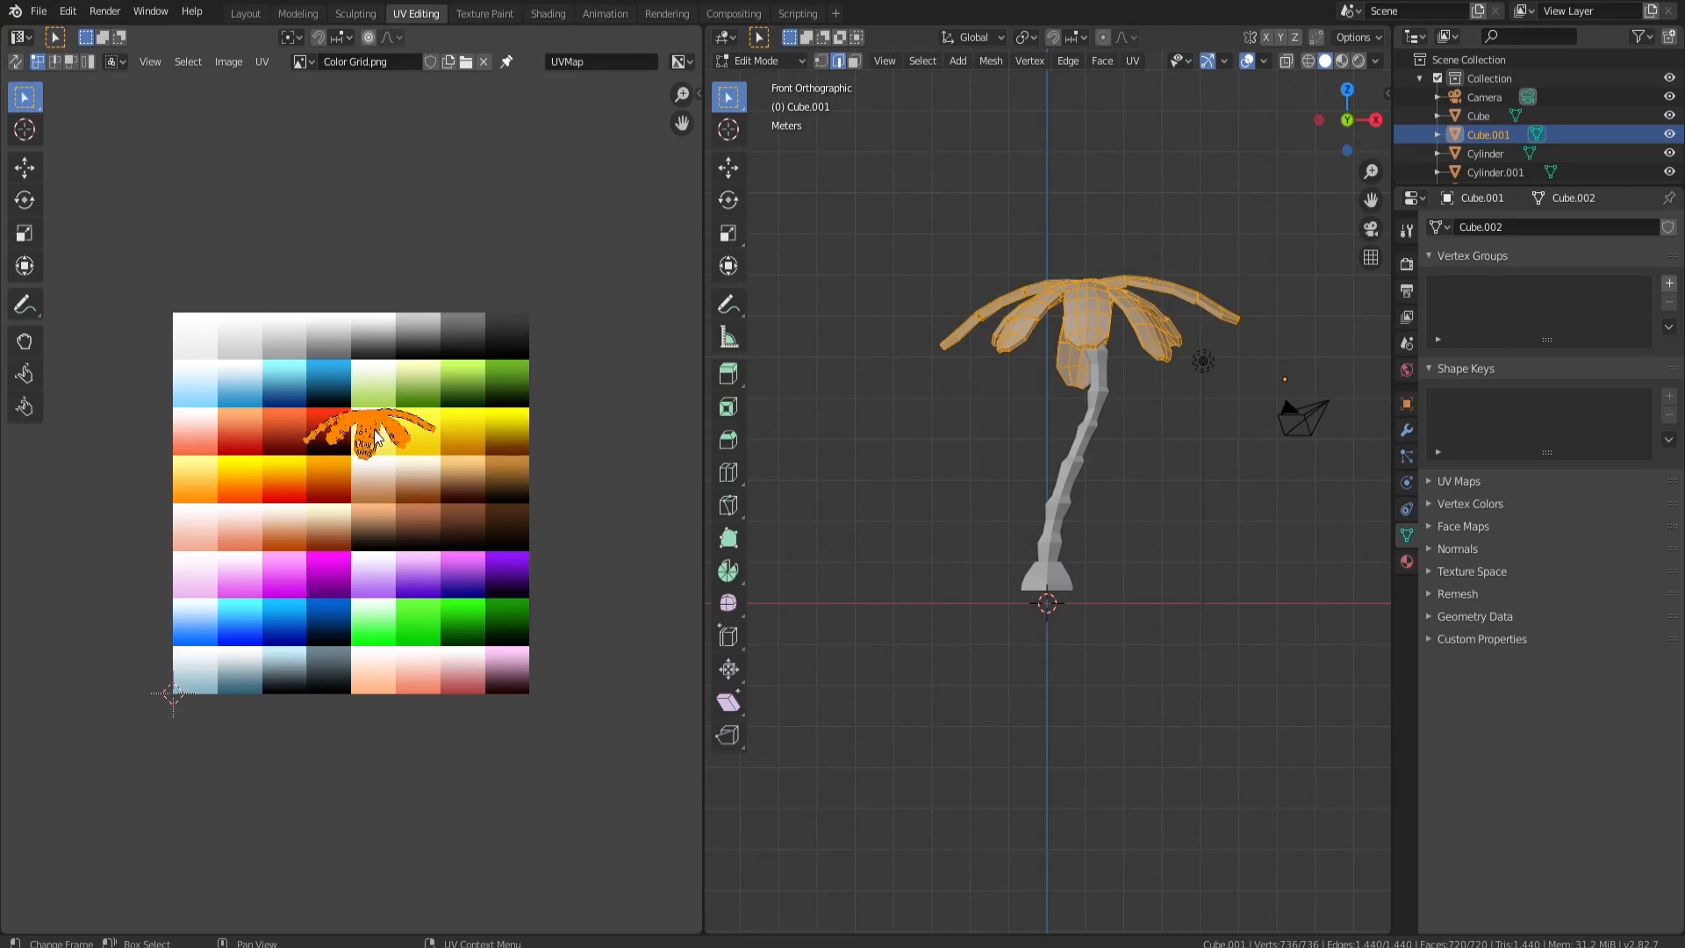
key(s)
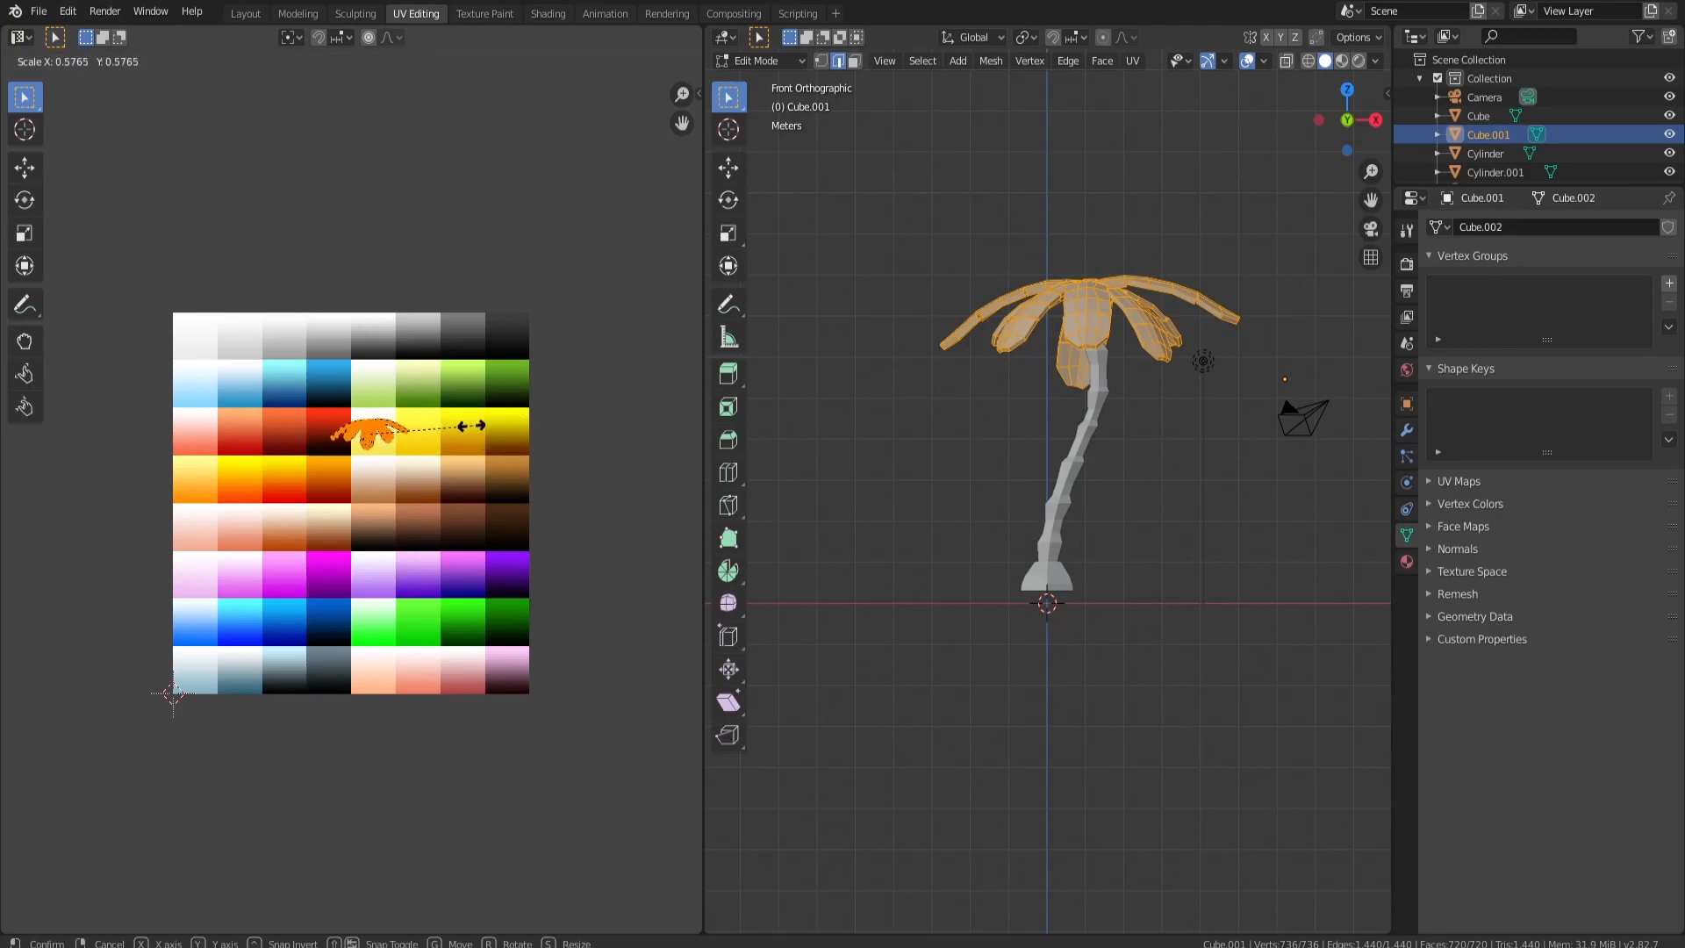
click(404, 439)
key(g)
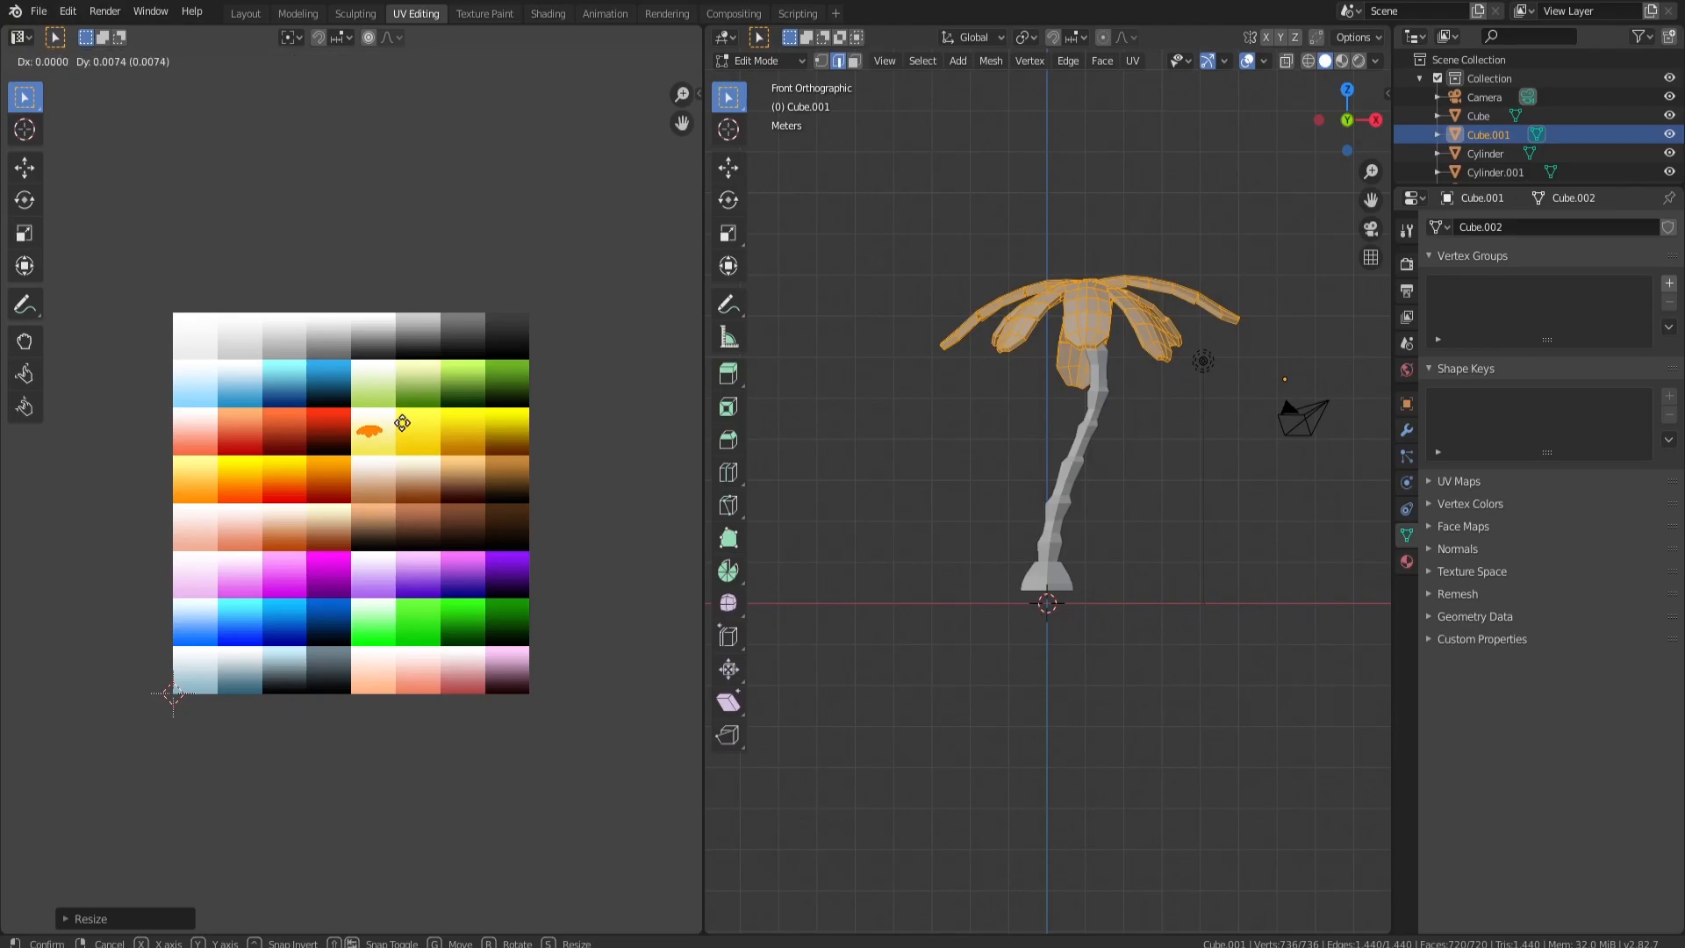
click(500, 380)
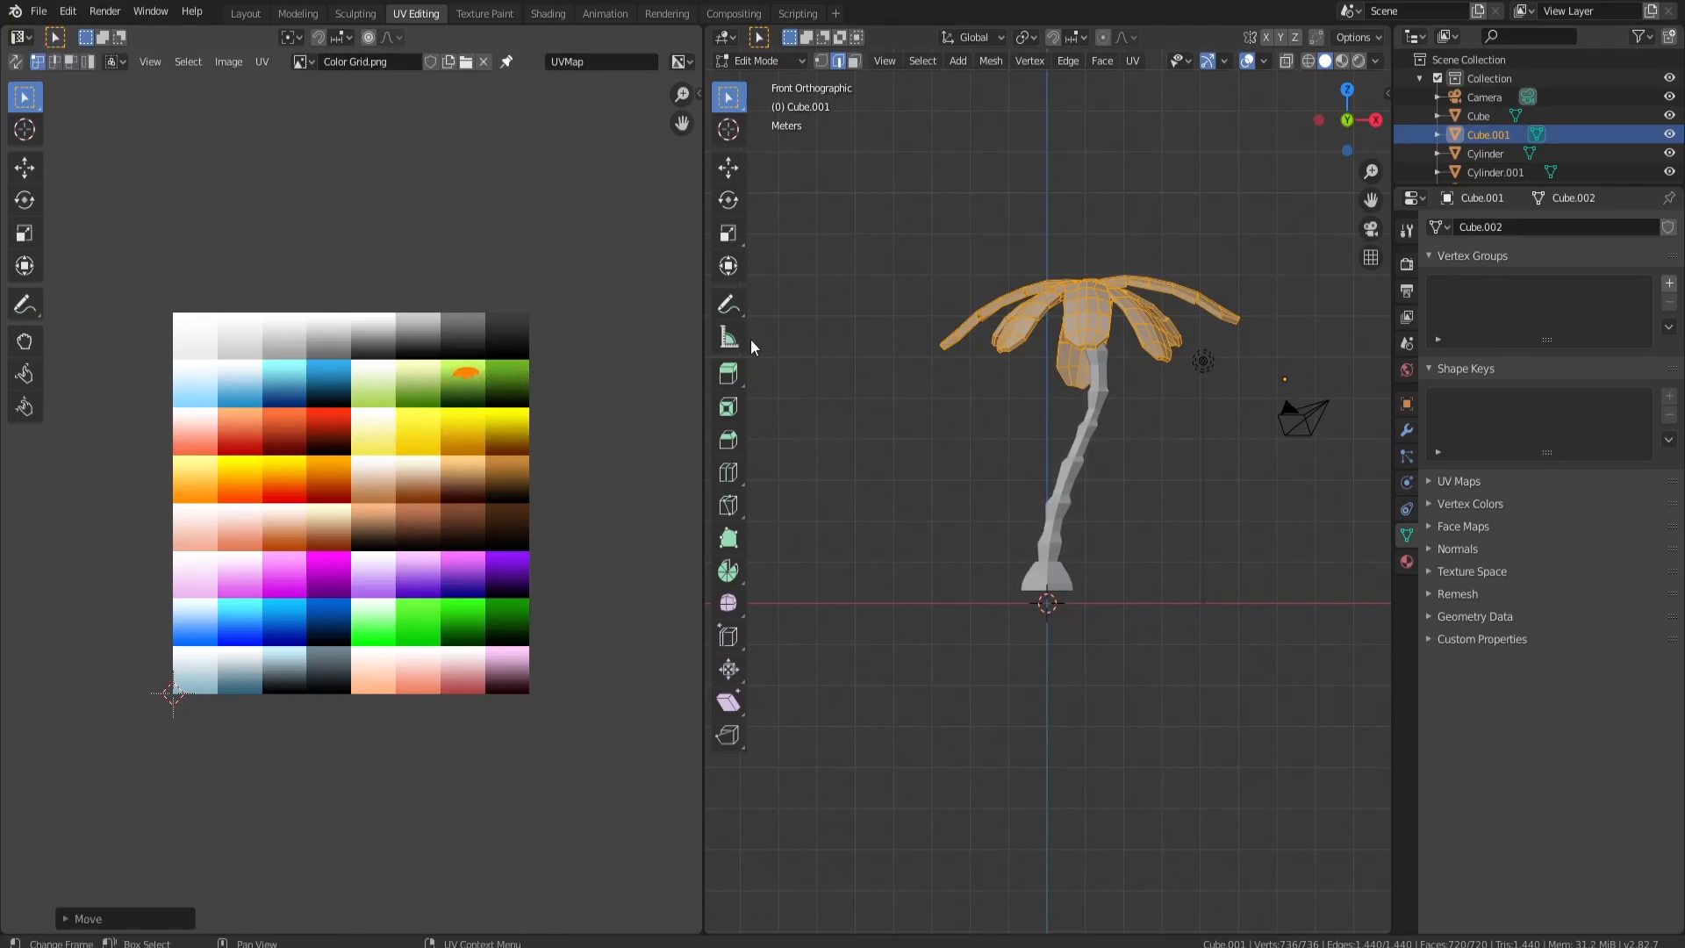
Step: Create a new material for the leaves with an Image Texture using Color Grid.png as its base color
click(1406, 561)
click(1575, 307)
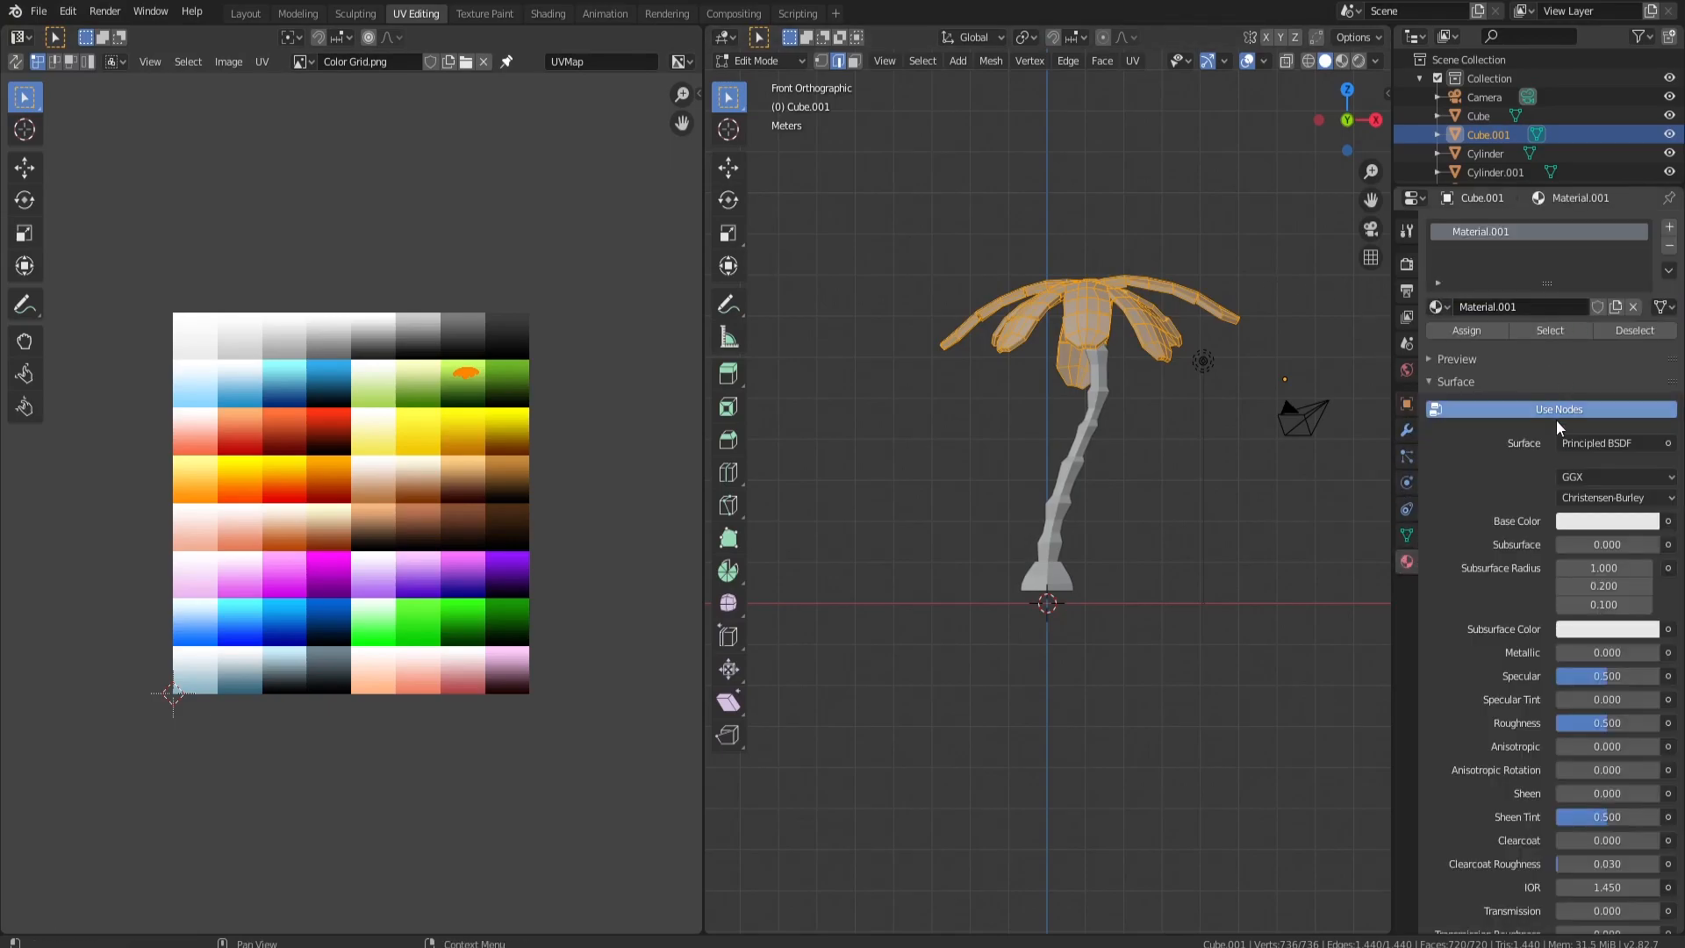
click(1667, 522)
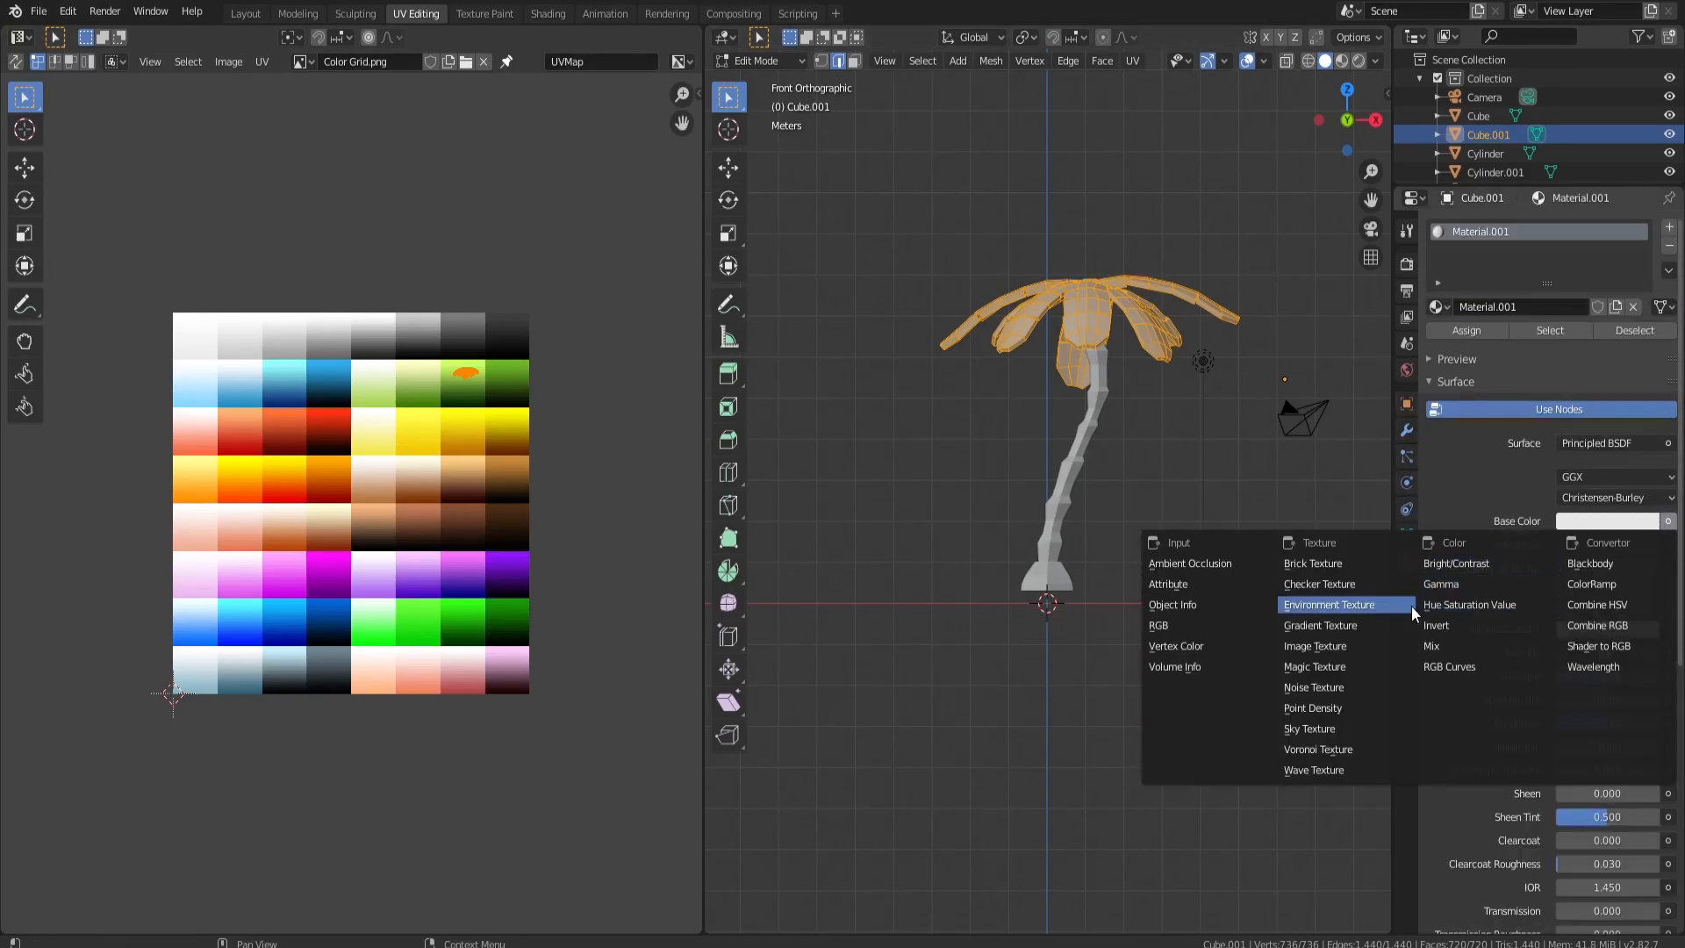
click(1334, 646)
click(1570, 545)
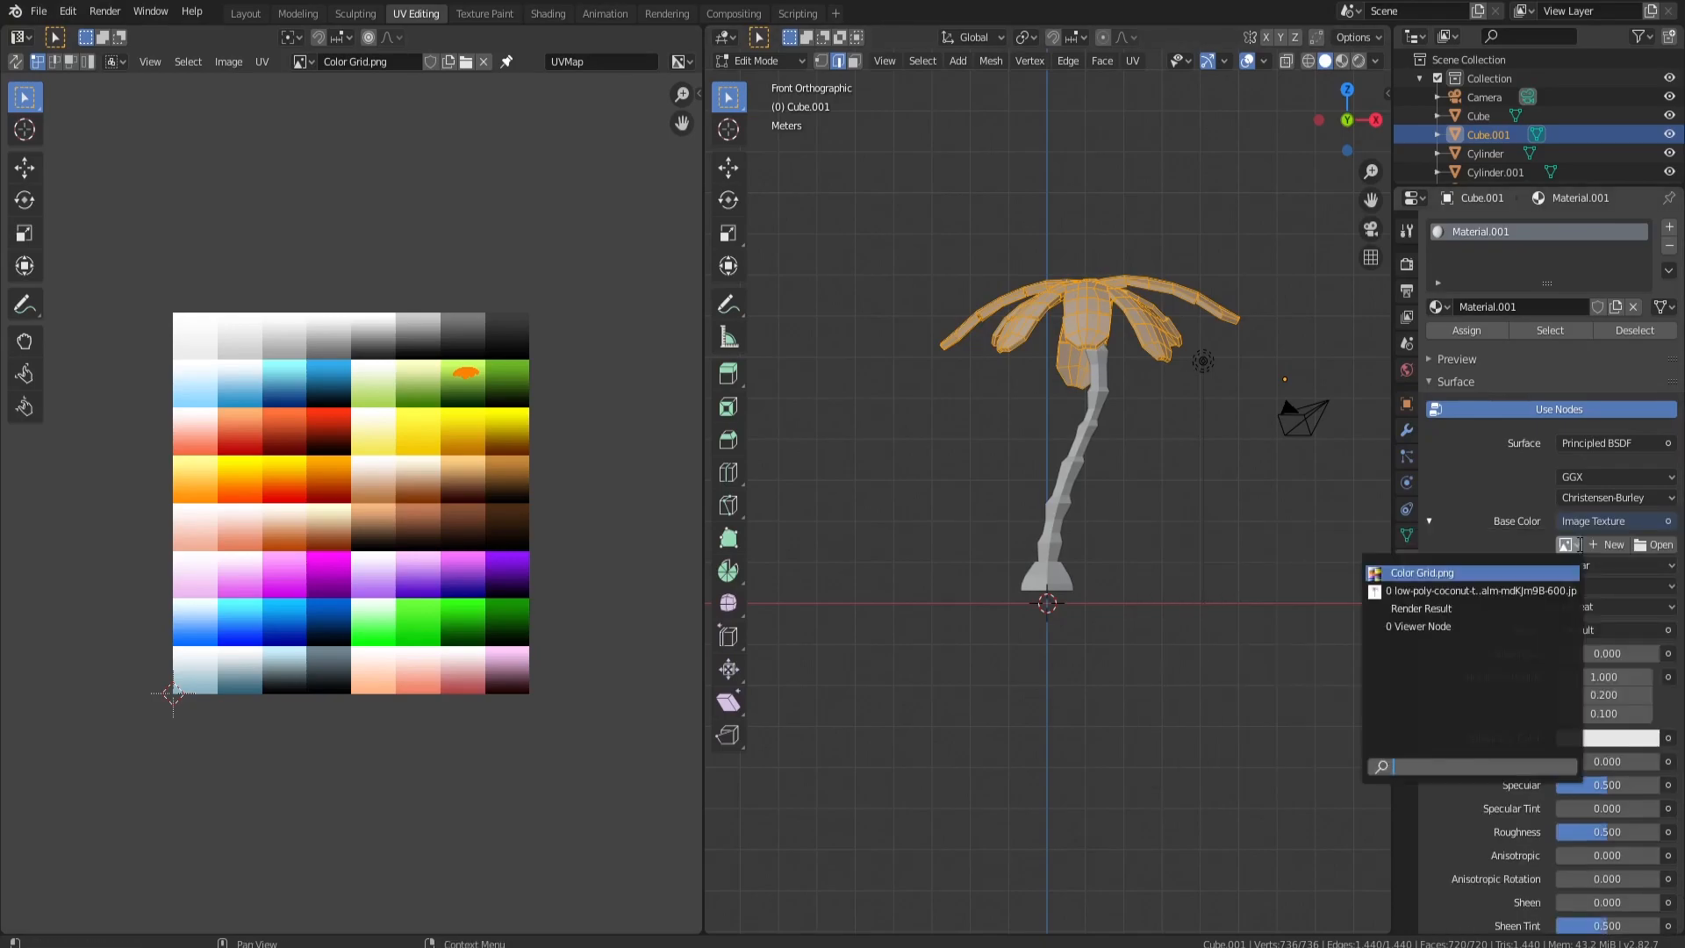
click(1426, 572)
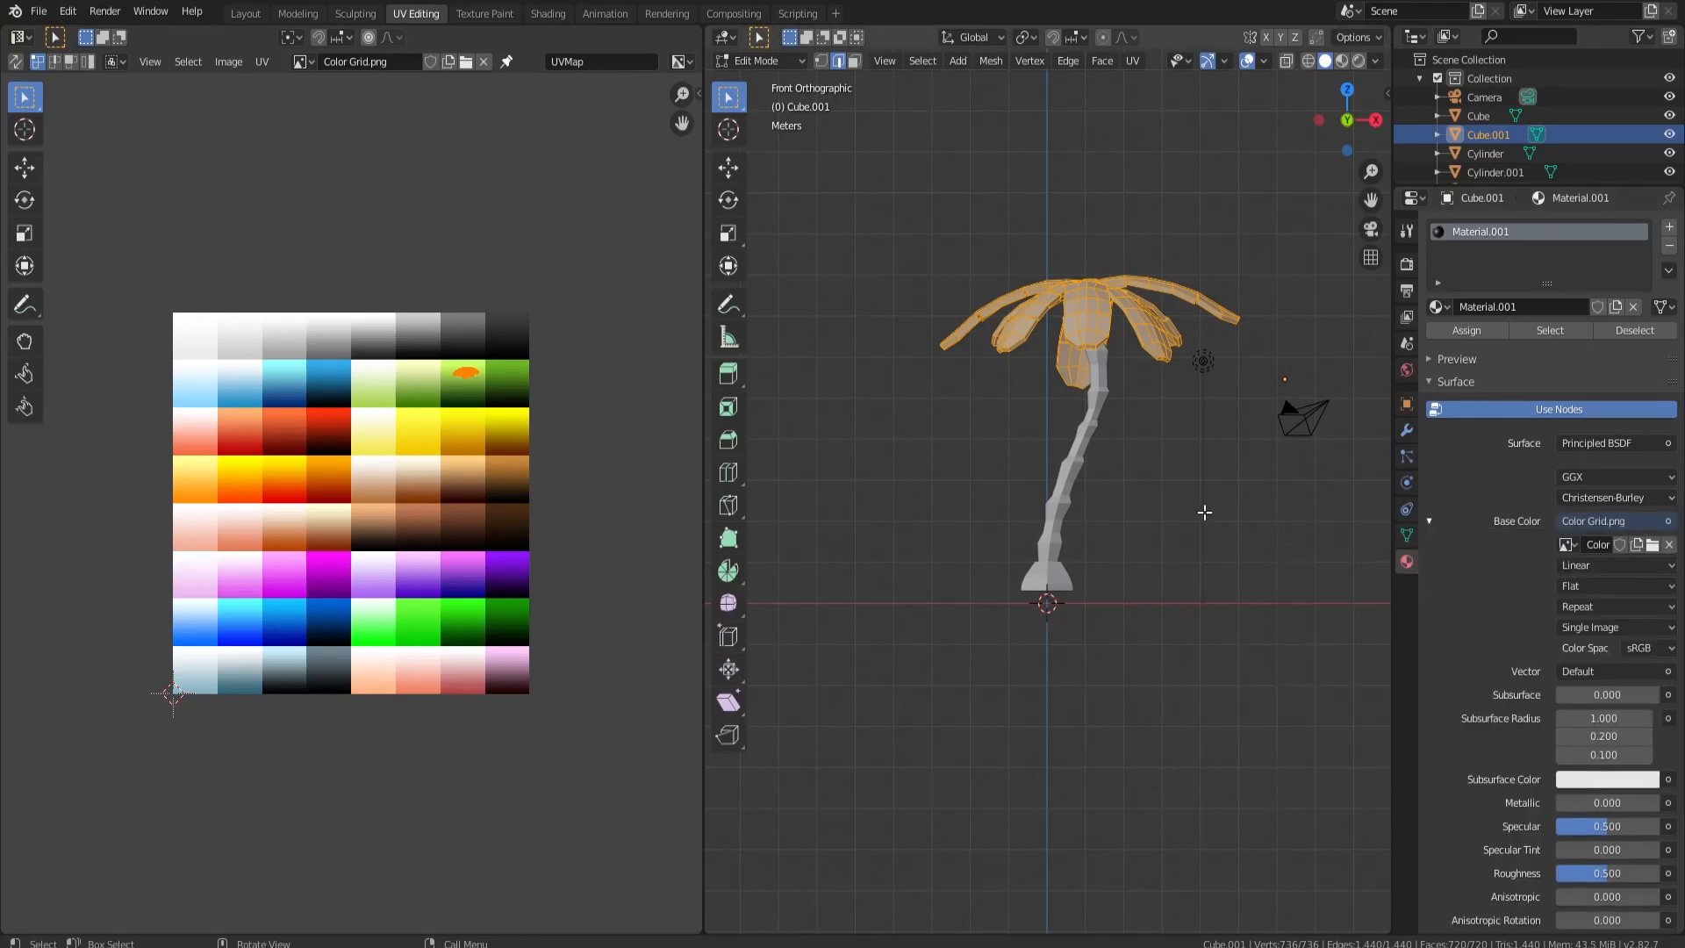
Step: Deselect the leaf geometry, switch the viewport shading to Material Preview and leave Edit Mode
click(1196, 504)
key(z)
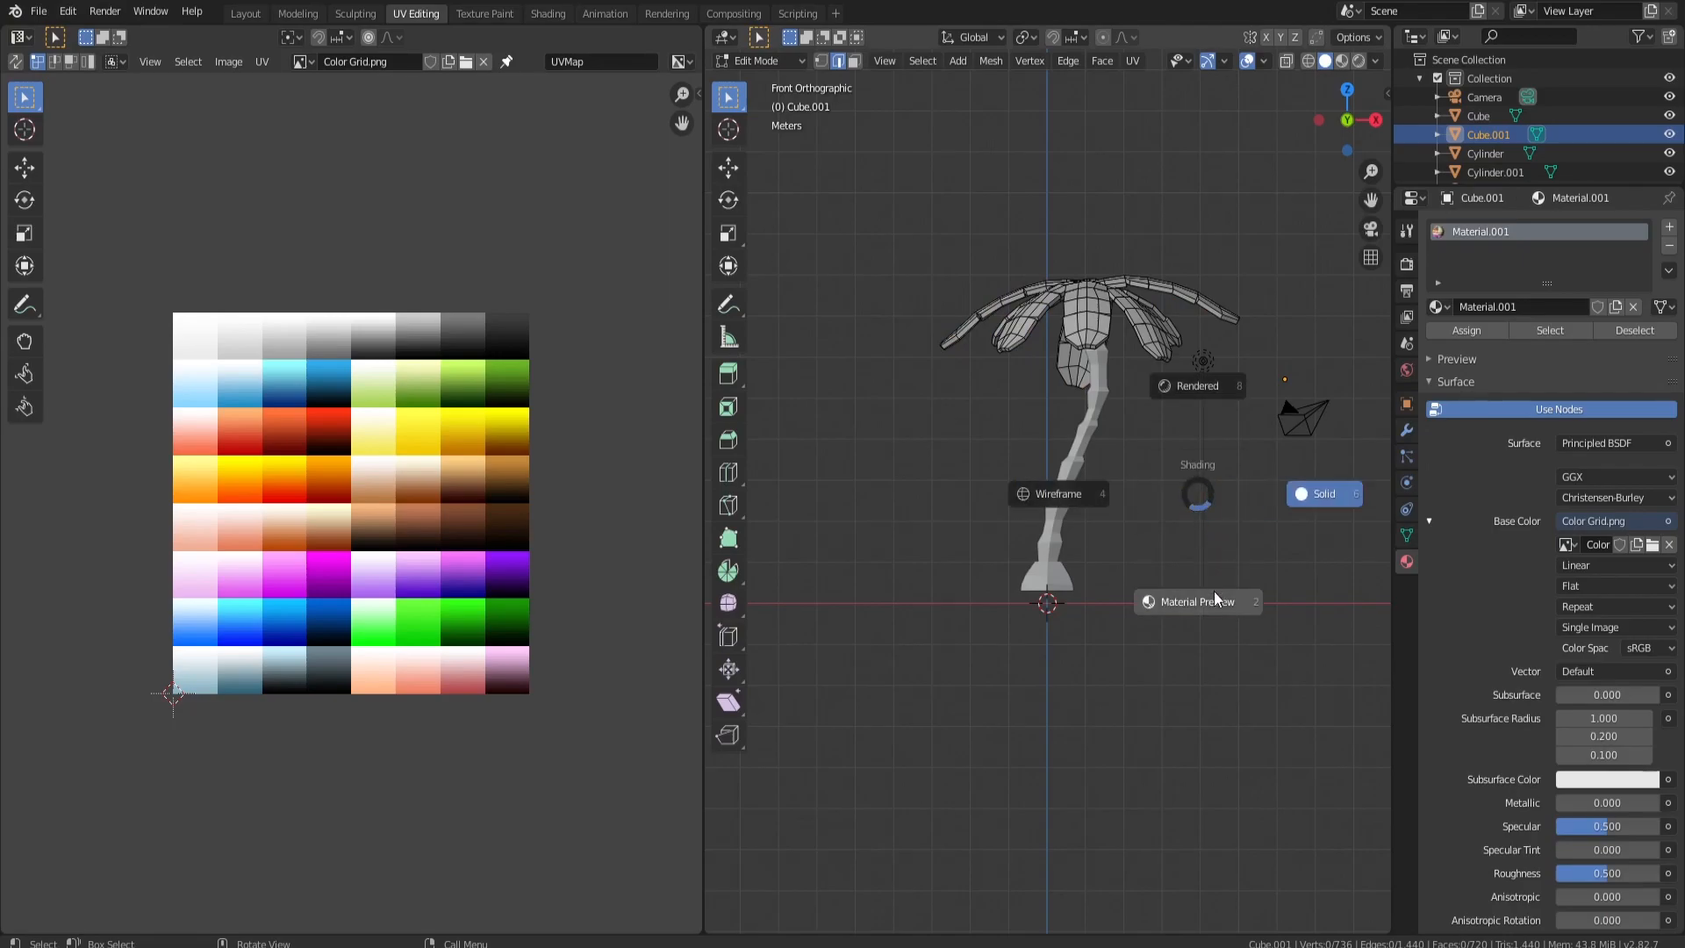
click(1213, 598)
mouse_move(1191, 553)
middle_down()
mouse_move(1181, 493)
mouse_move(1125, 592)
mouse_move(1008, 655)
mouse_move(1136, 527)
mouse_move(1154, 551)
mouse_move(1157, 530)
mouse_move(1156, 562)
mouse_move(1164, 542)
middle_up()
key(Tab)
middle_drag(1093, 337, 1114, 369)
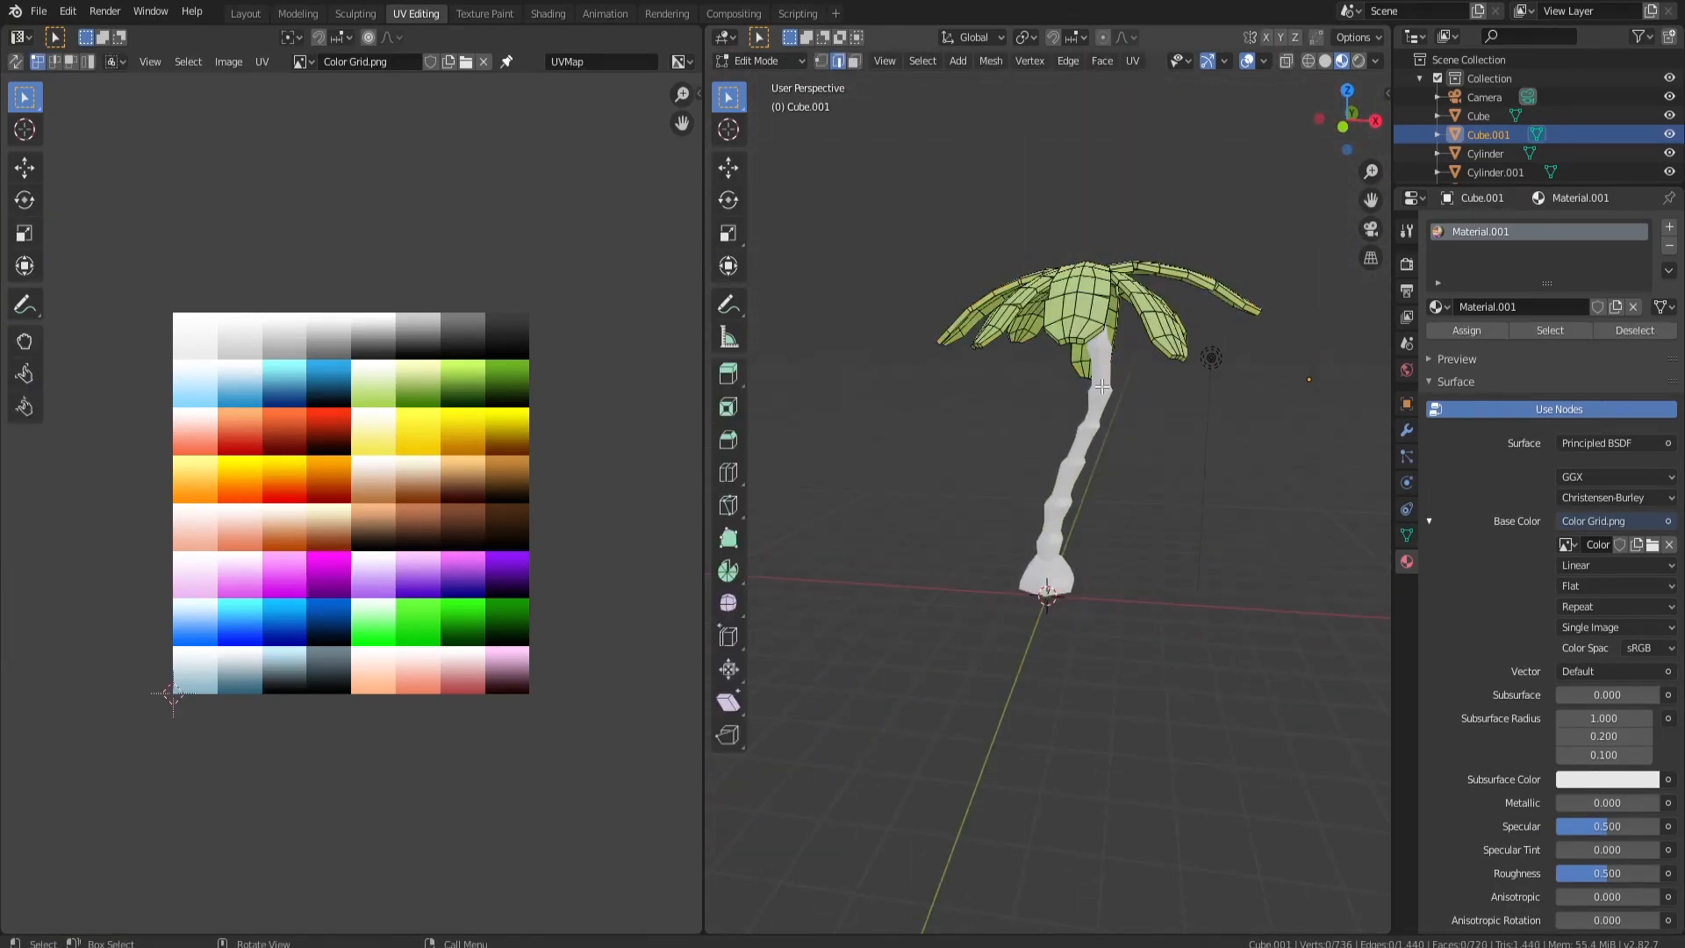
Step: Open the trunk mesh for editing in the front orthographic view
click(1102, 399)
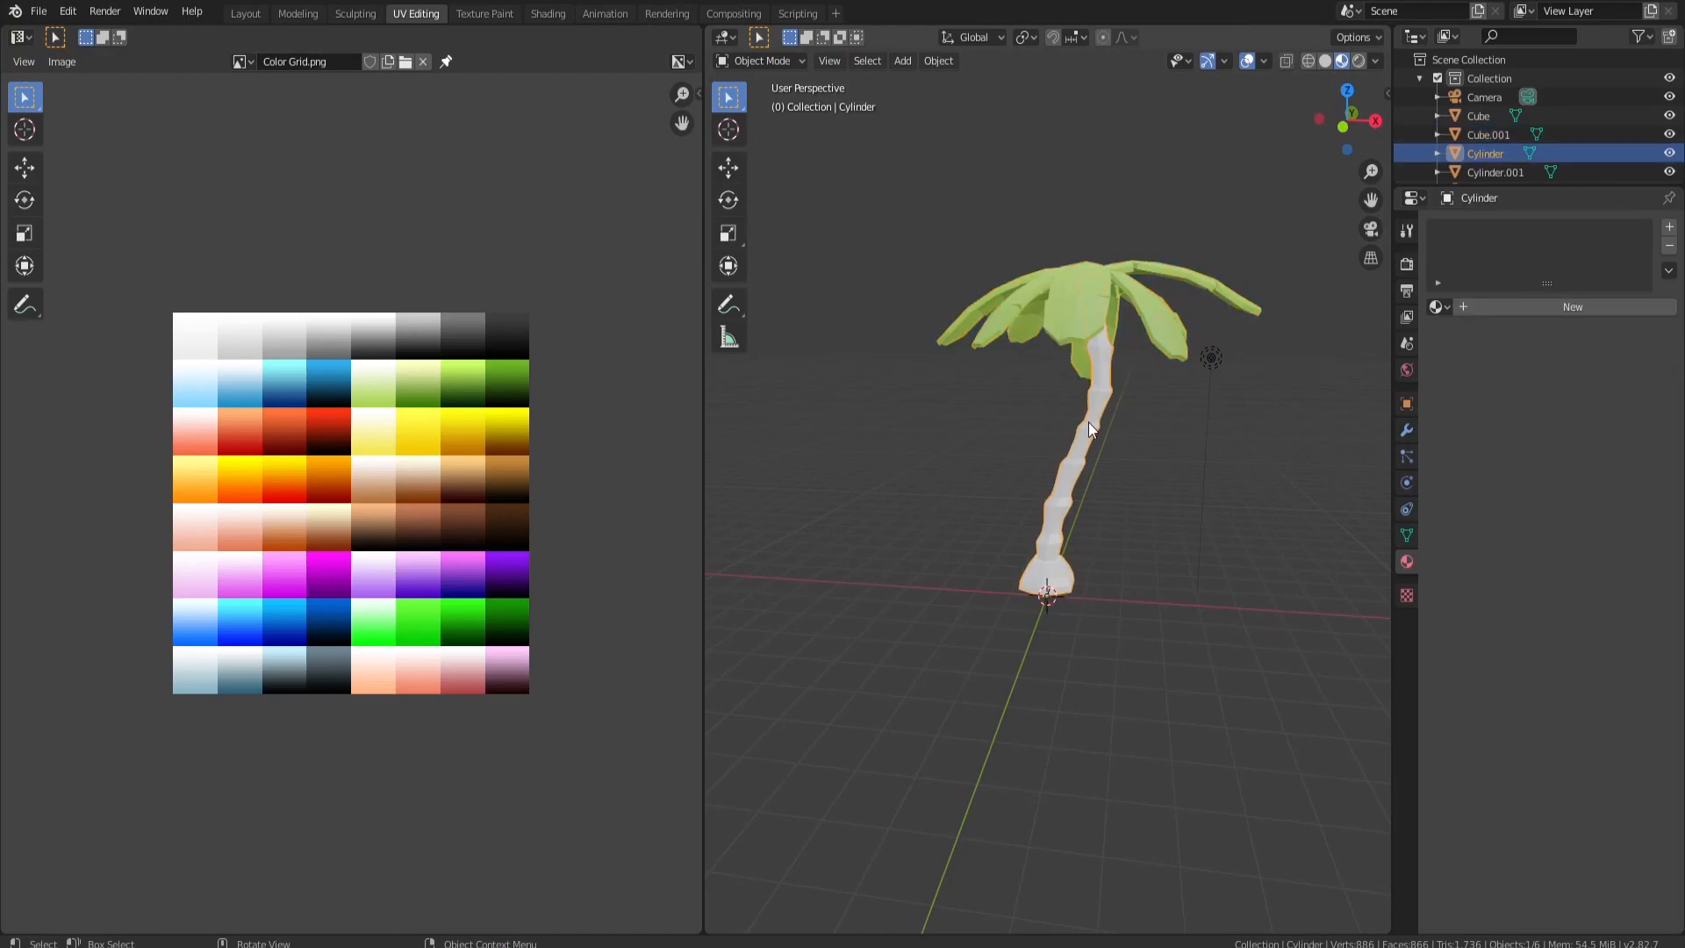
key(Tab)
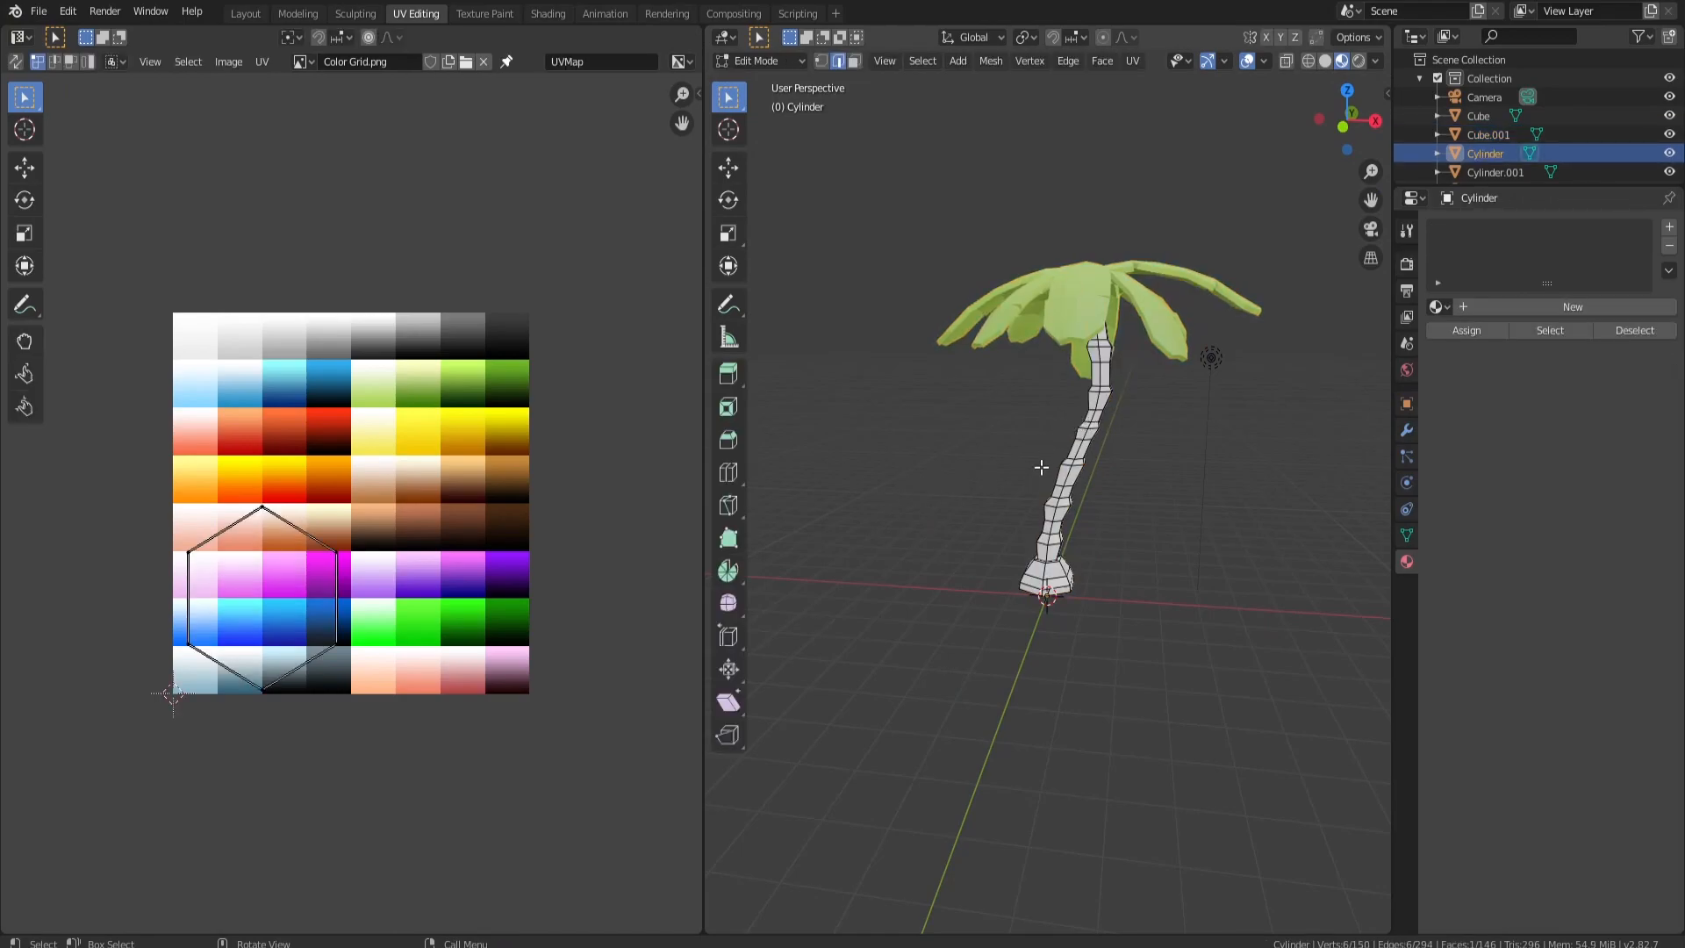
key(KP_1)
Step: Try projecting the UVs of only the trunk's selected face from the front view
key(u)
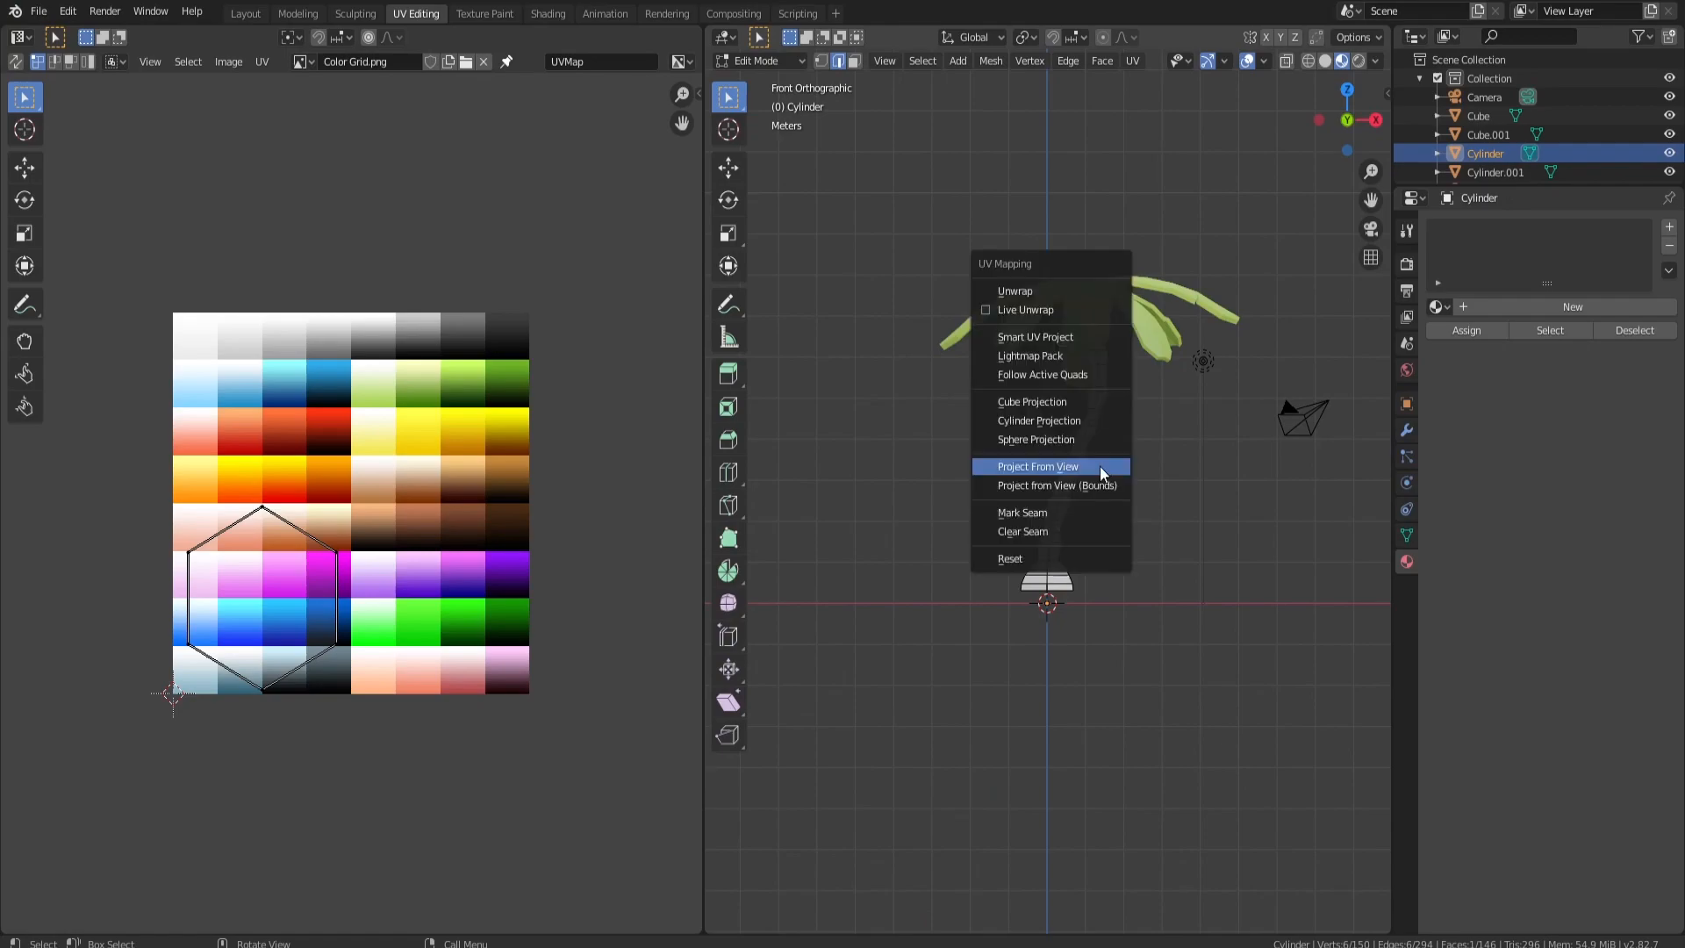
click(1097, 466)
scroll(378, 368, up, 3)
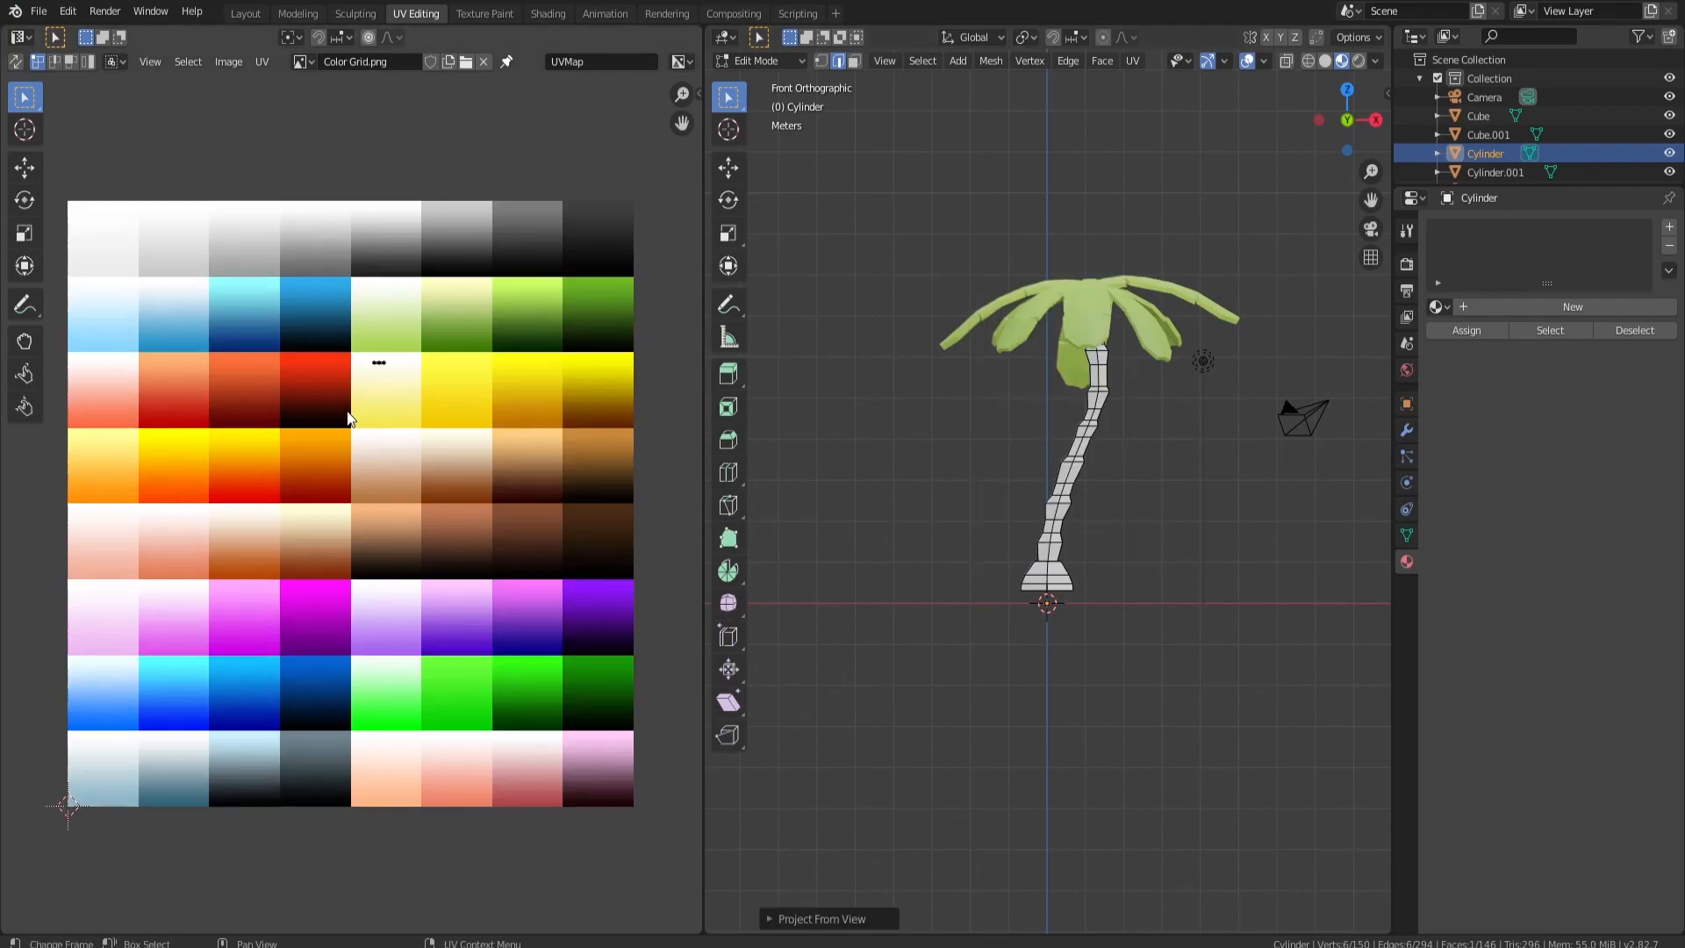
scroll(382, 374, down, 1)
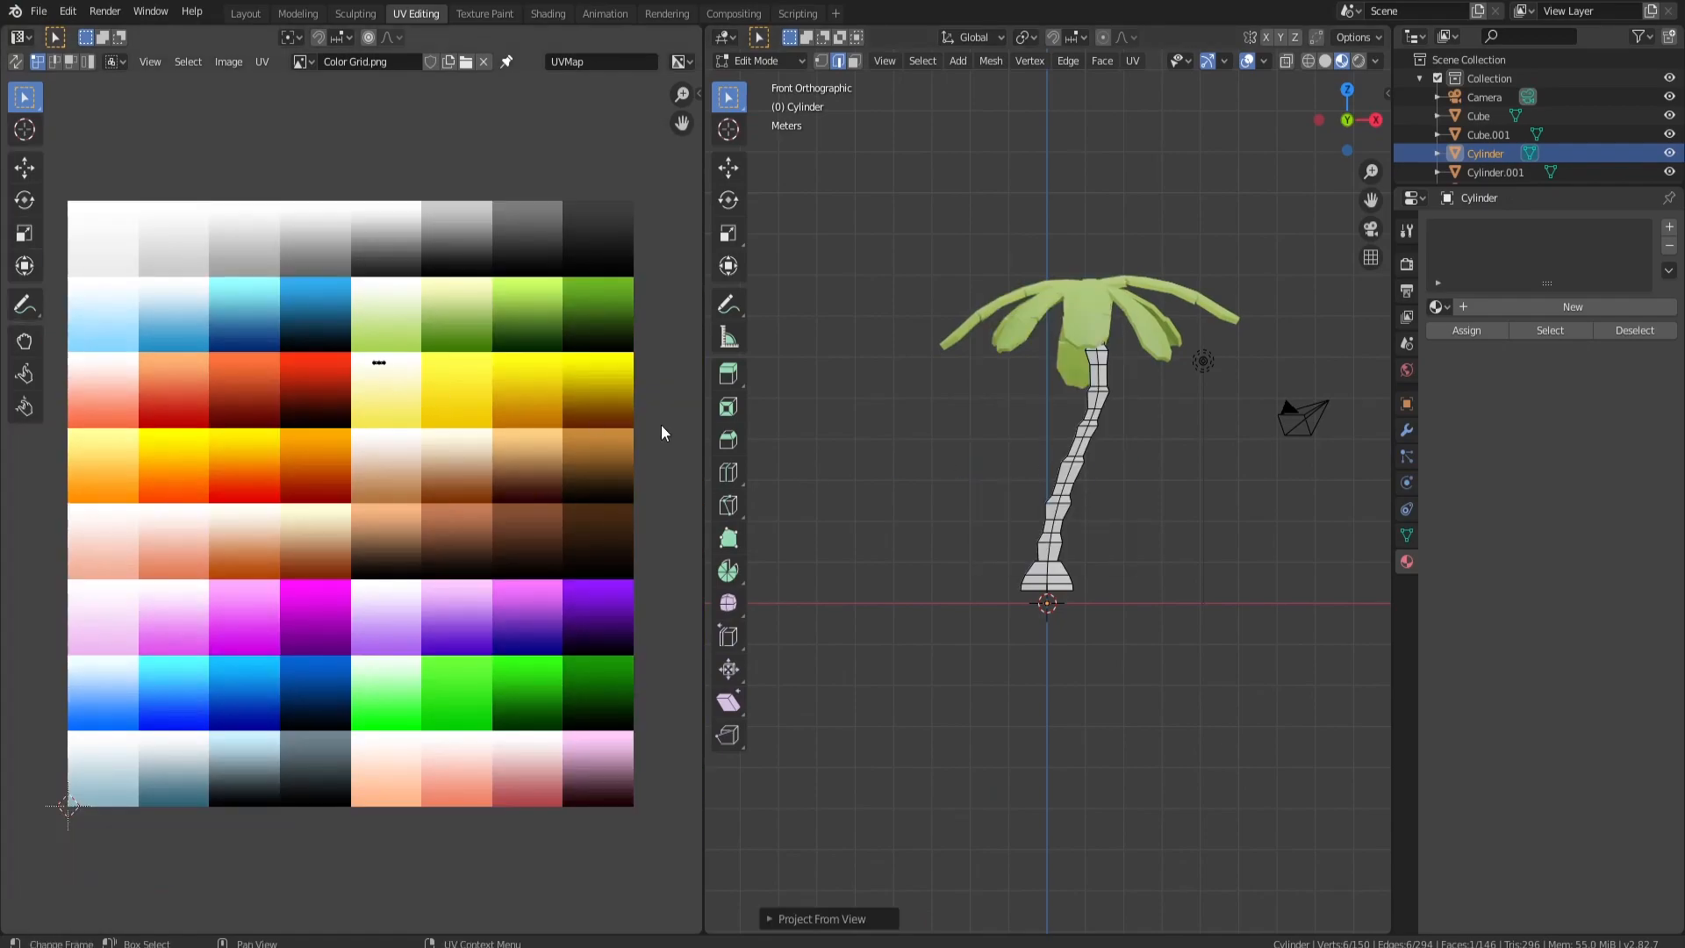
Step: Select the entire trunk mesh and project its UVs from the front view
key(a)
key(u)
click(1062, 478)
Step: Scale all trunk UVs down to about 0.13 and move them onto the tan-to-dark-brown swatch in the grid's fourth row, seventh column
key(a)
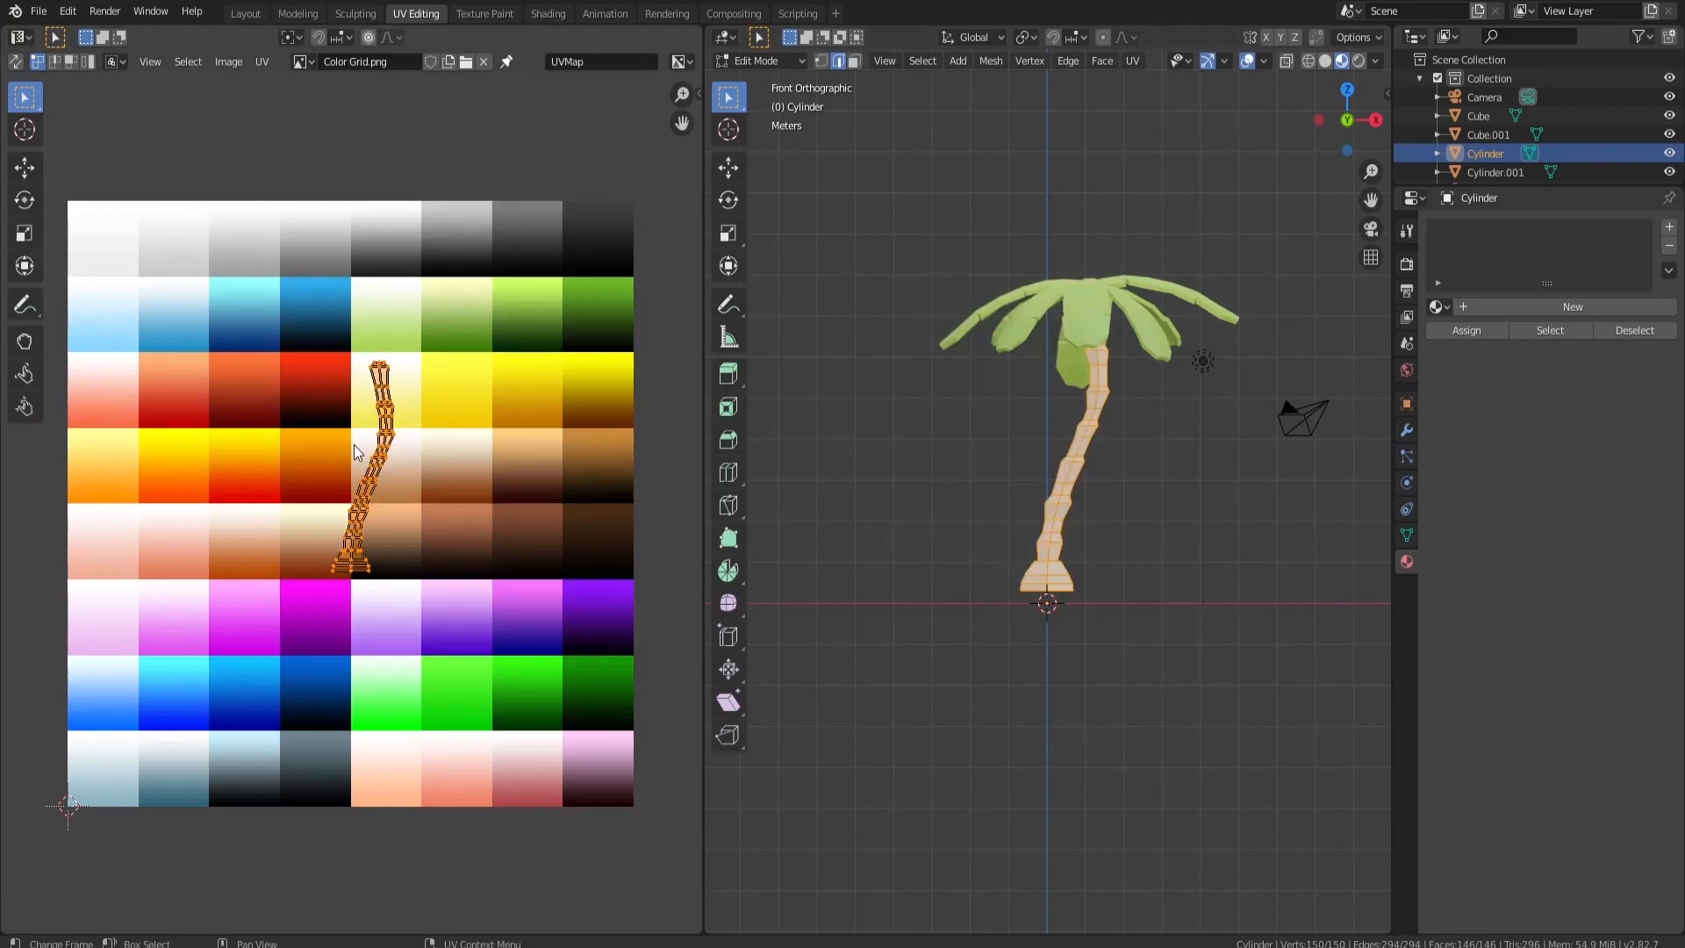
key(s)
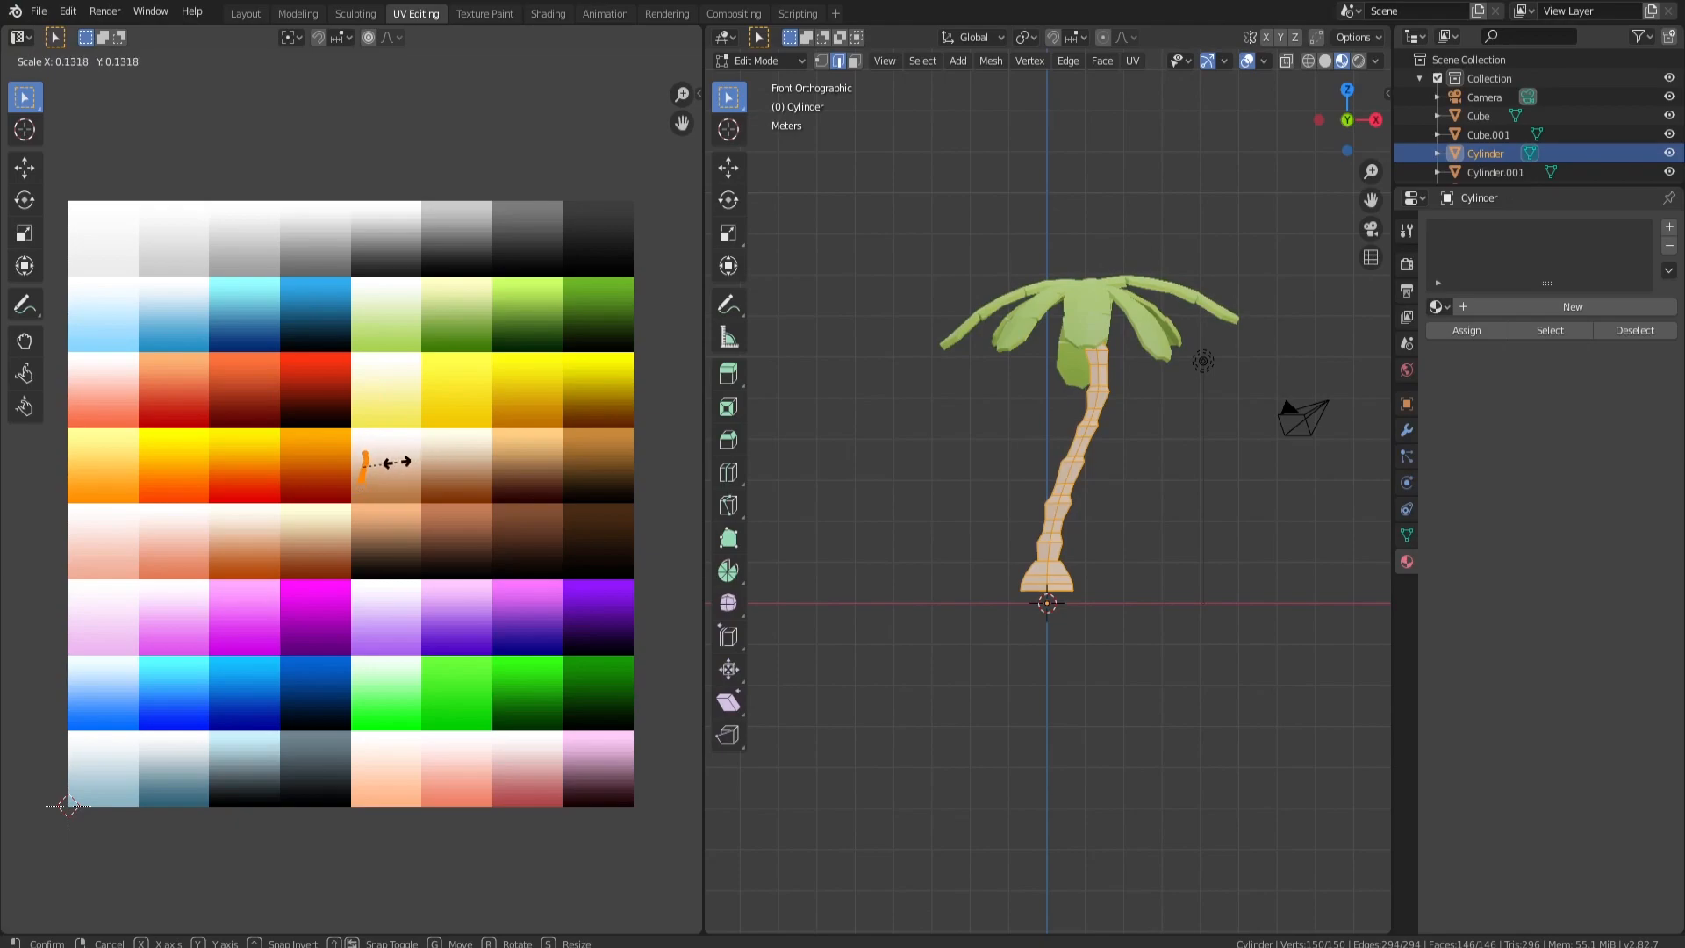
click(393, 465)
key(g)
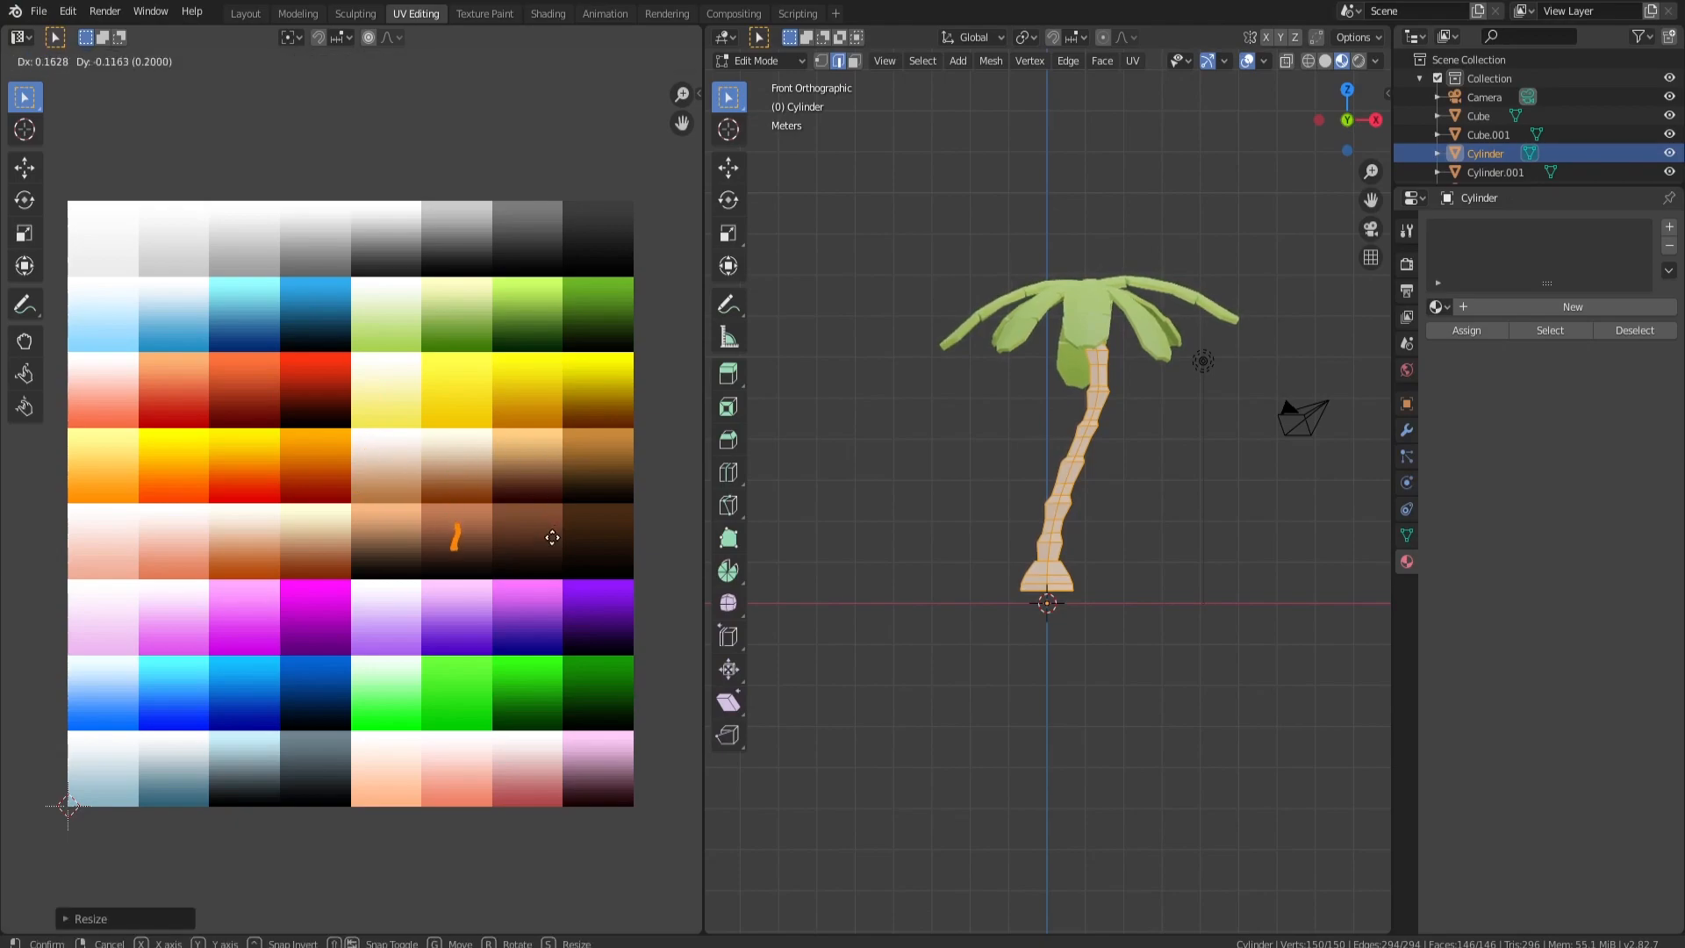
click(628, 448)
Step: Narrow the trunk UVs along X into a thin vertical strip and nudge it up into the swatch's lighter tan area
key(s)
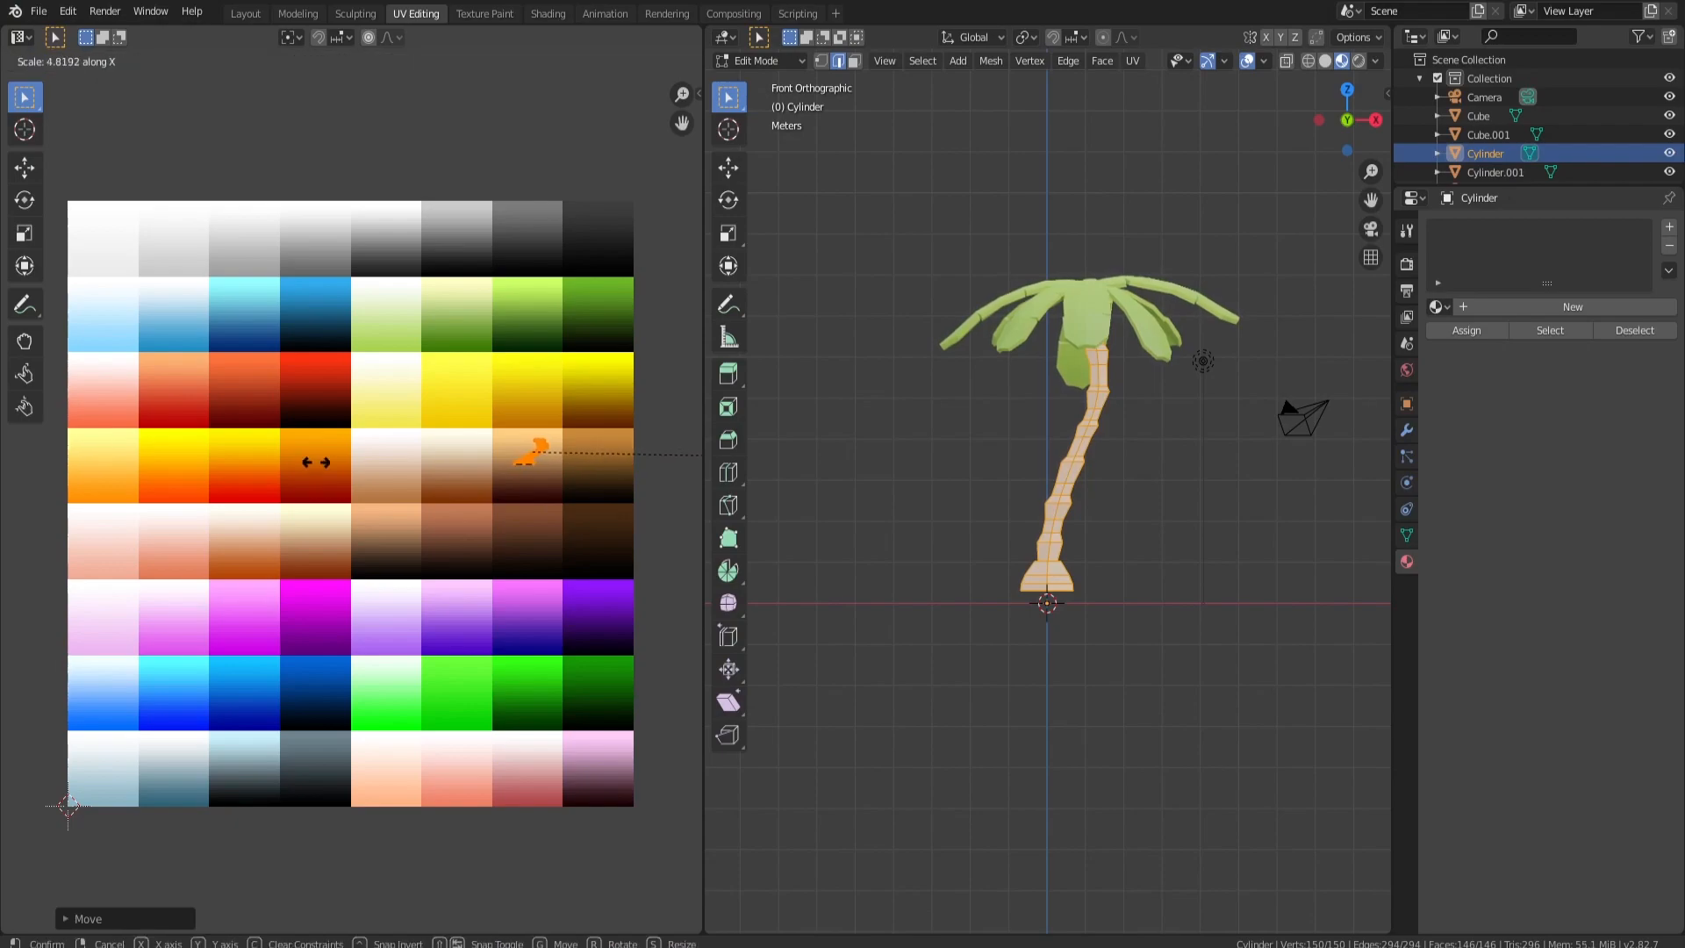
key(x)
click(558, 461)
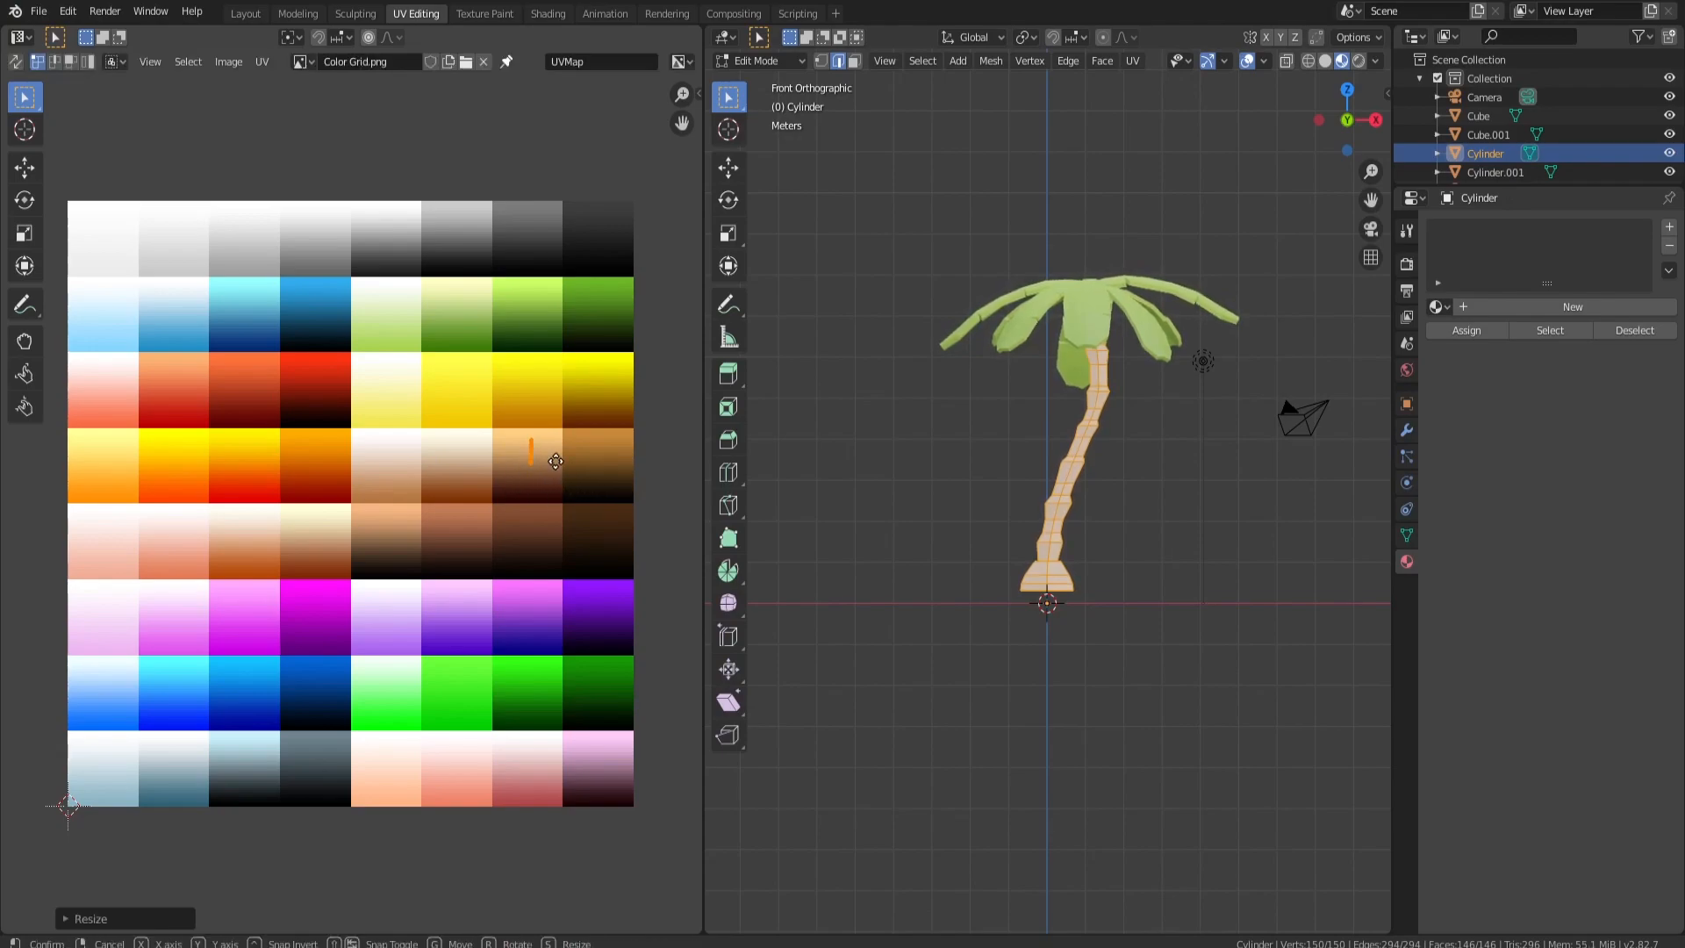
key(g)
click(555, 458)
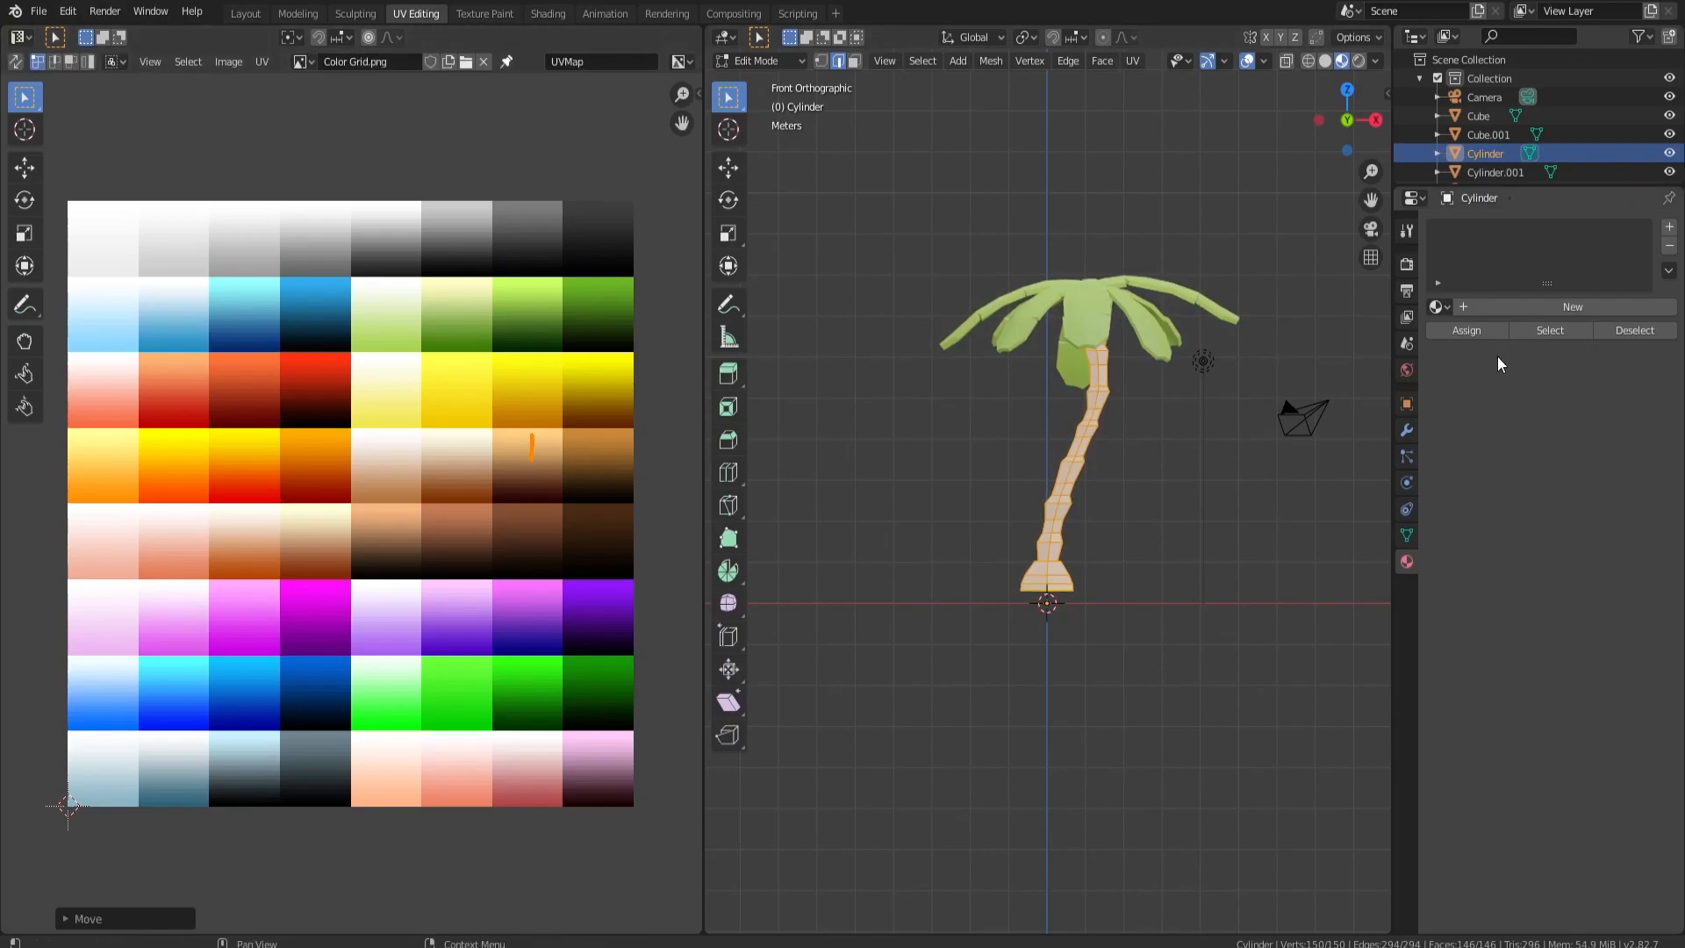
Step: Create a new trunk material with Color Grid.png as the Base Color image texture, and leave Edit Mode
click(1539, 307)
click(1667, 520)
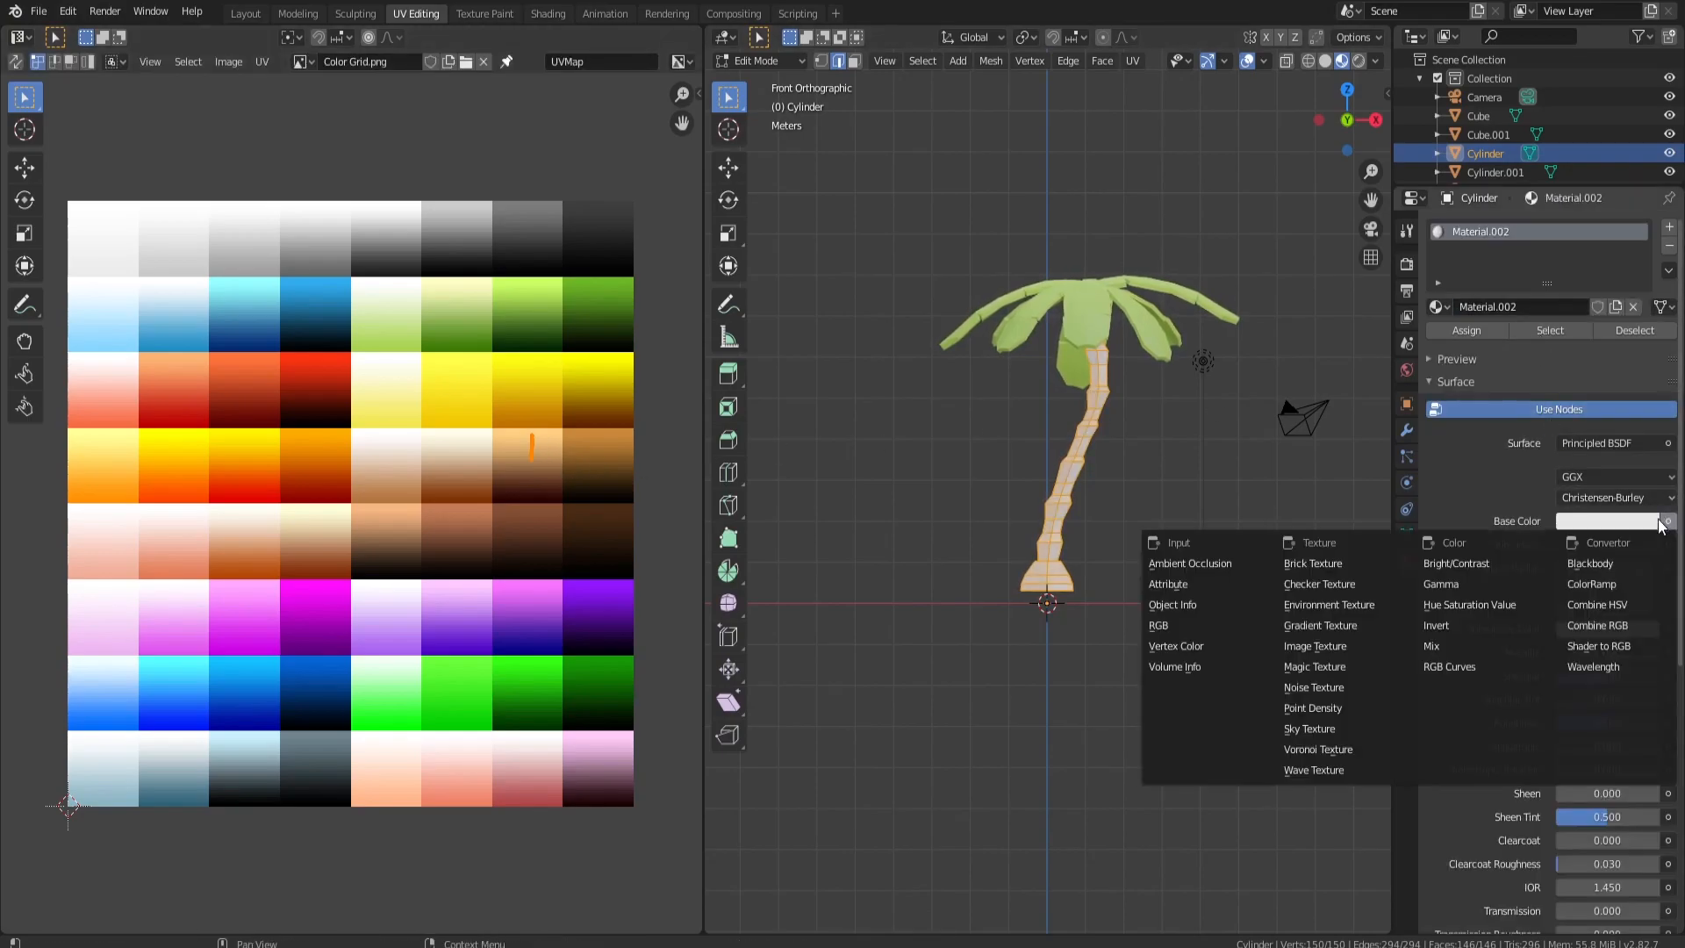
click(1364, 641)
click(1567, 544)
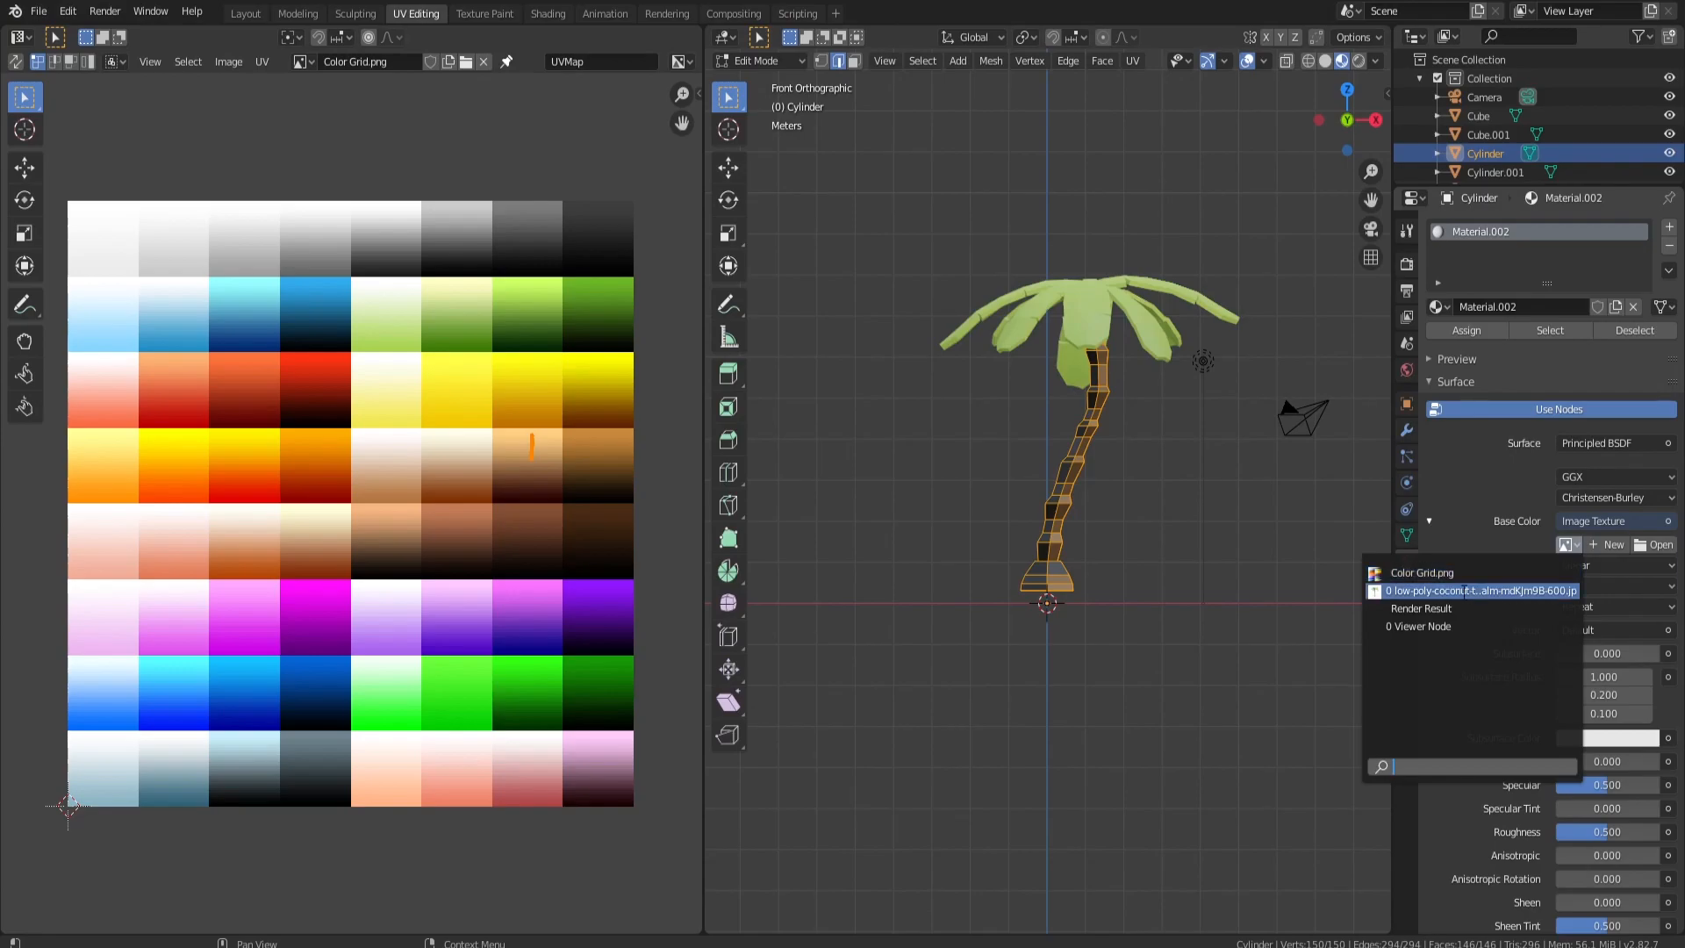
click(1439, 583)
key(Tab)
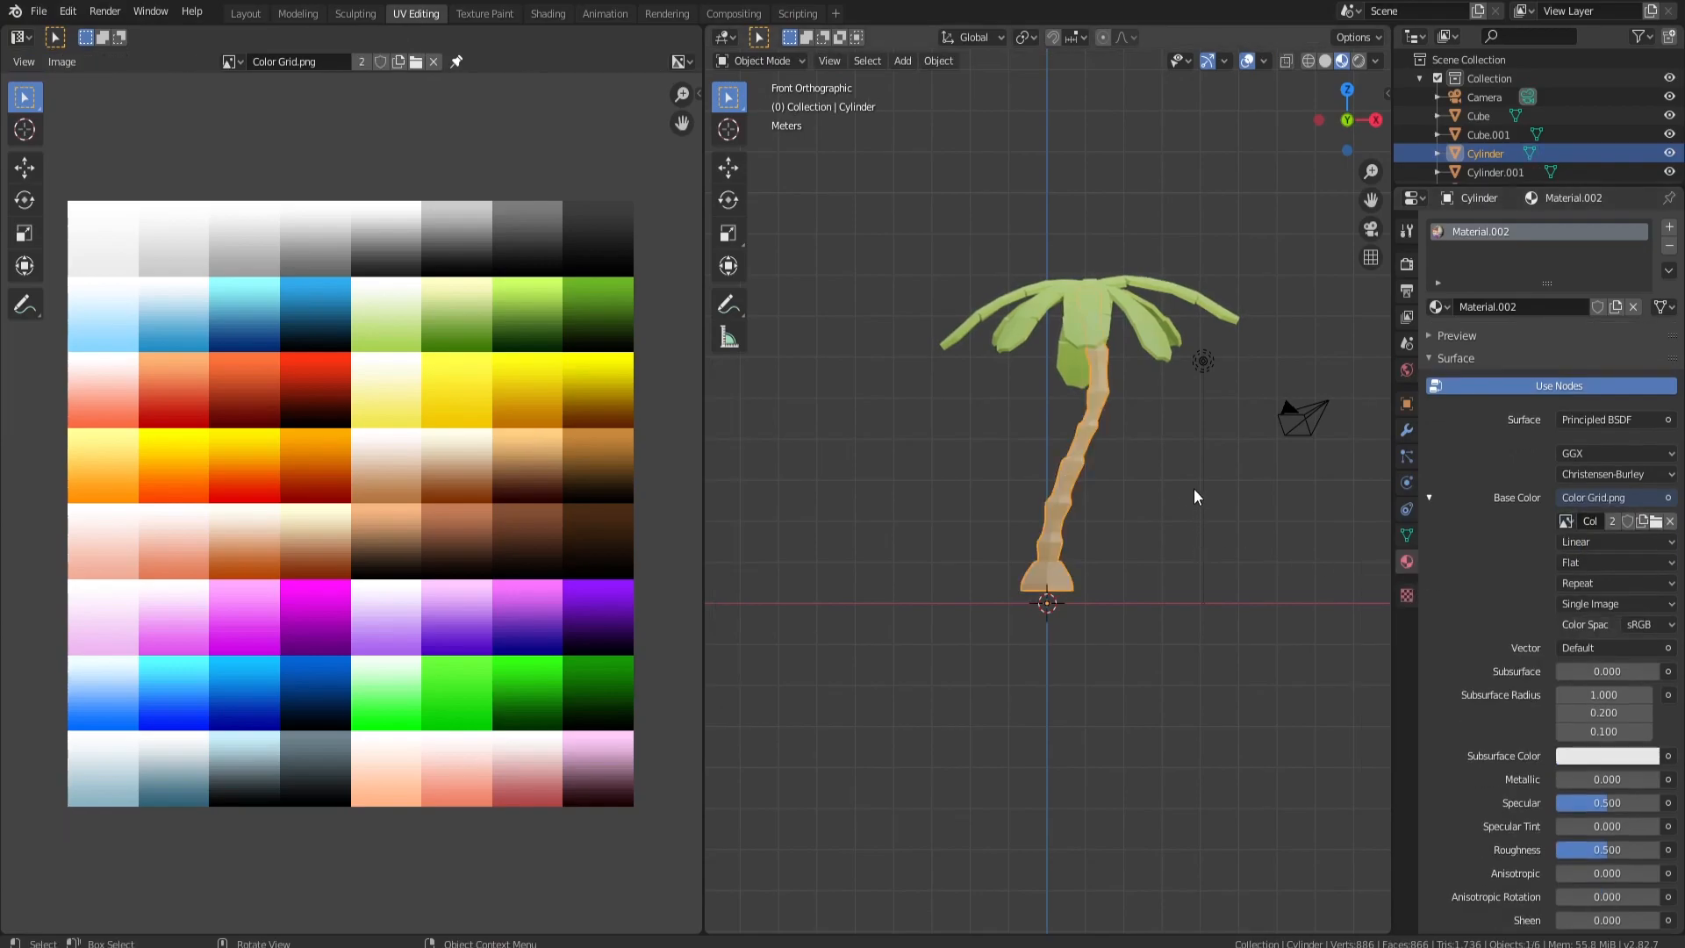
Step: Switch to the Layout workspace, show the palm in Material Preview shading, deselect the trunk and inspect the colored tree from several sides
click(246, 13)
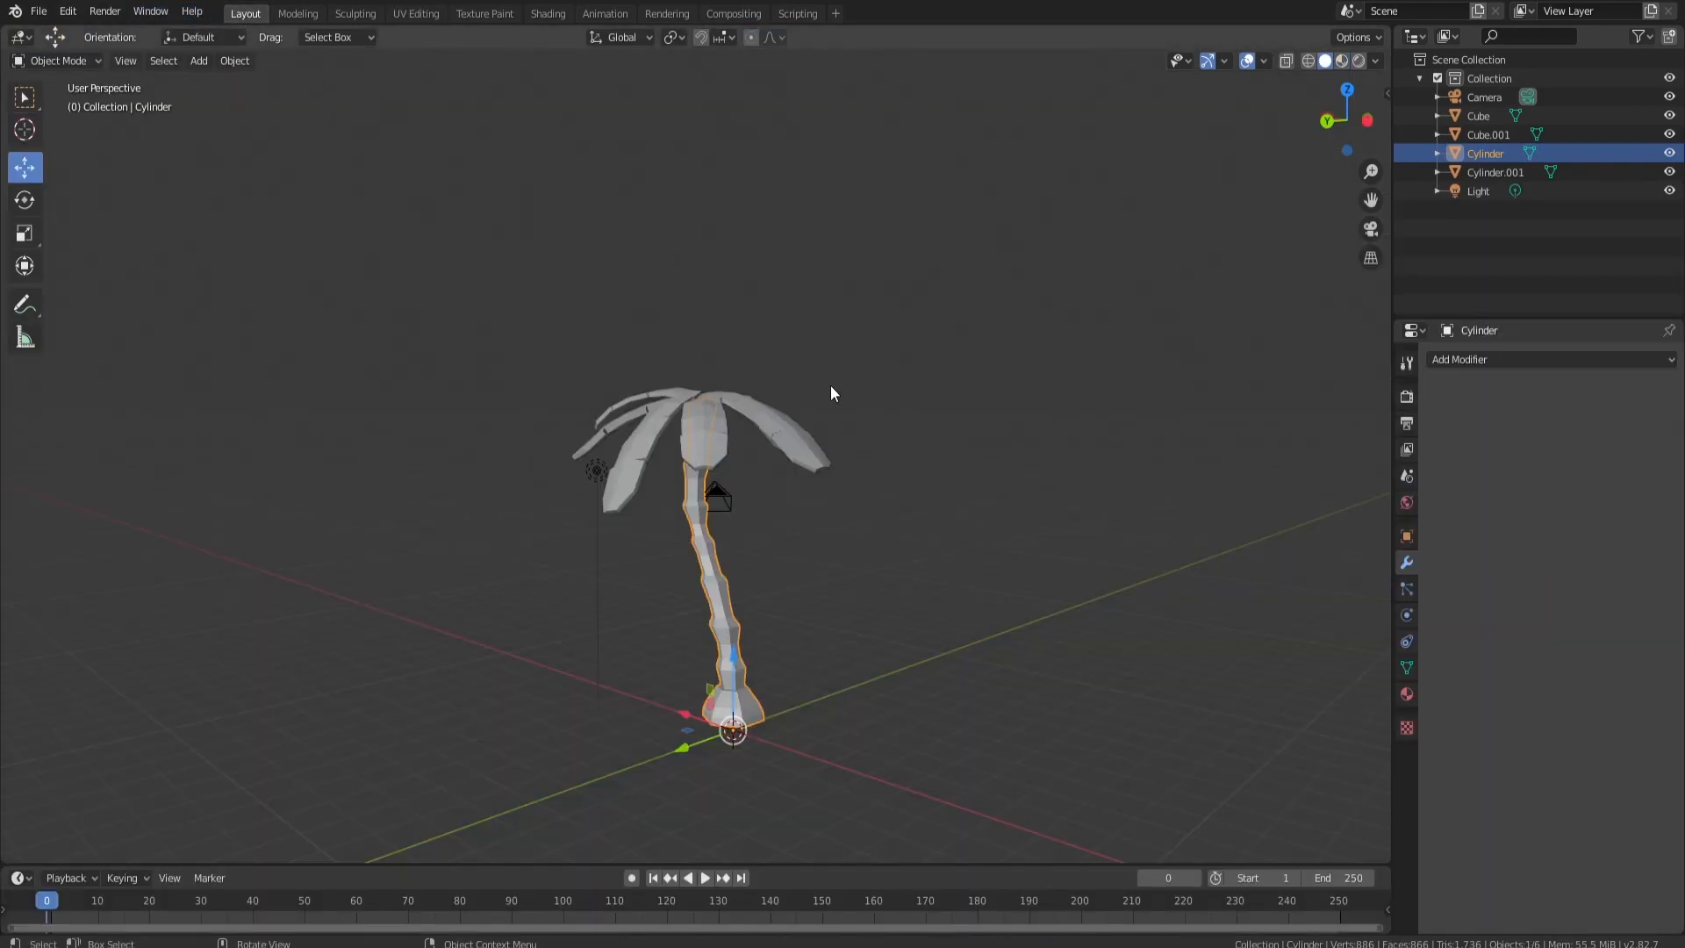
key(z)
click(820, 481)
mouse_move(861, 475)
middle_down()
mouse_move(881, 539)
mouse_move(856, 466)
middle_up()
click(881, 539)
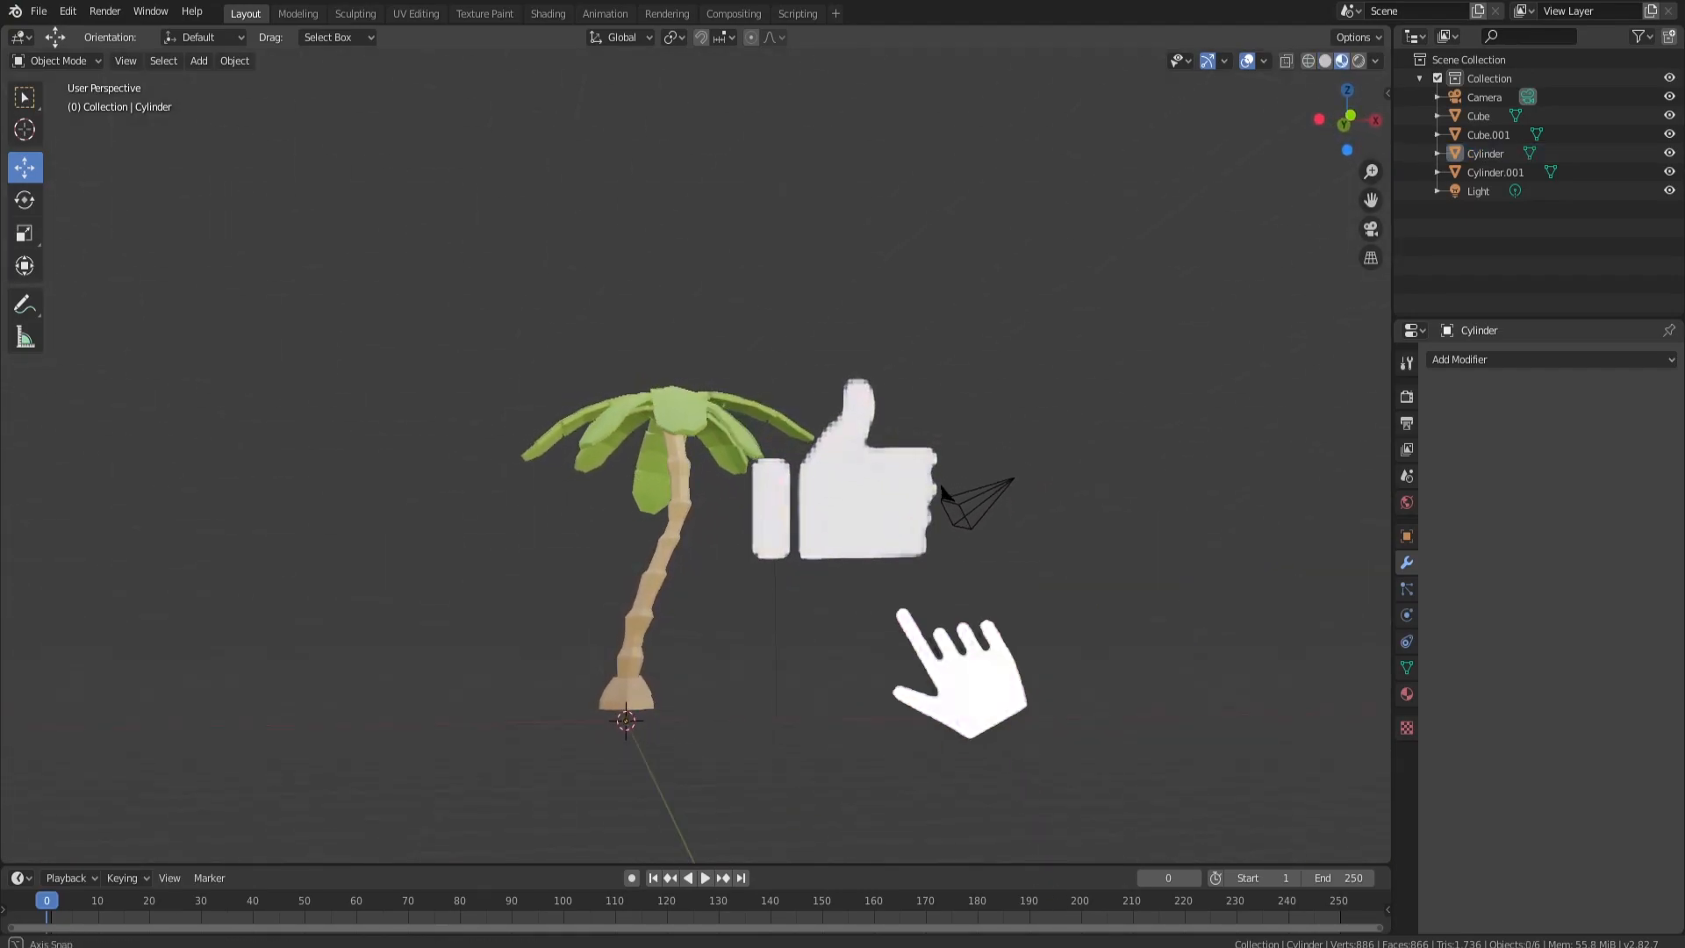
middle_drag(727, 503, 856, 565)
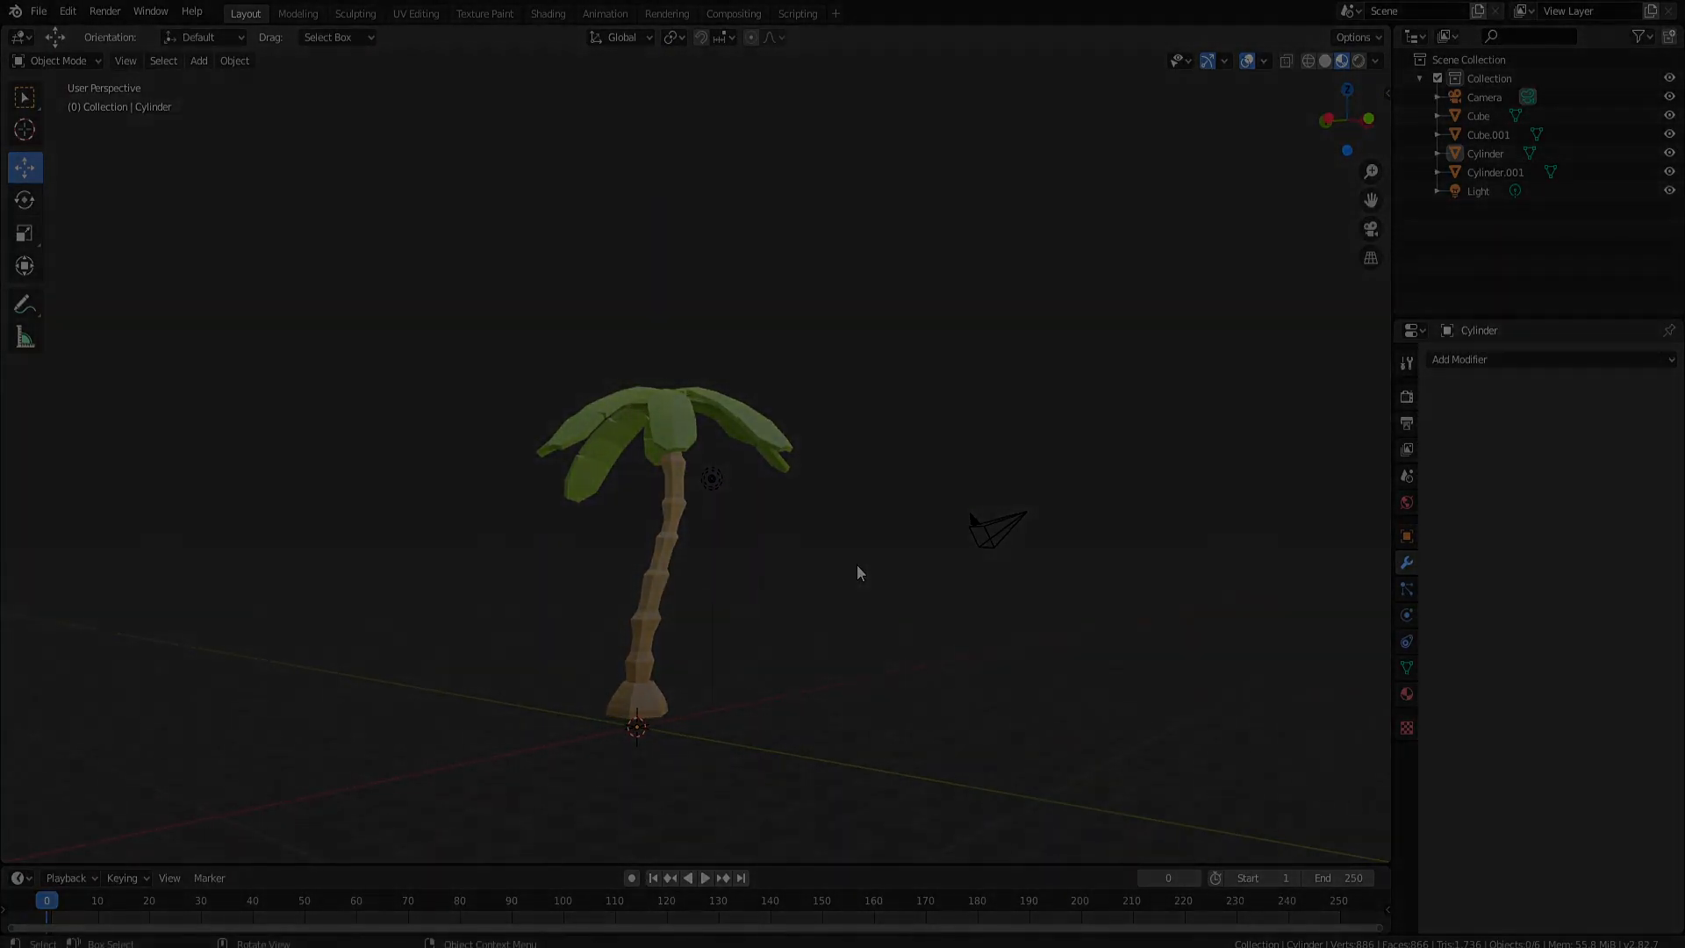